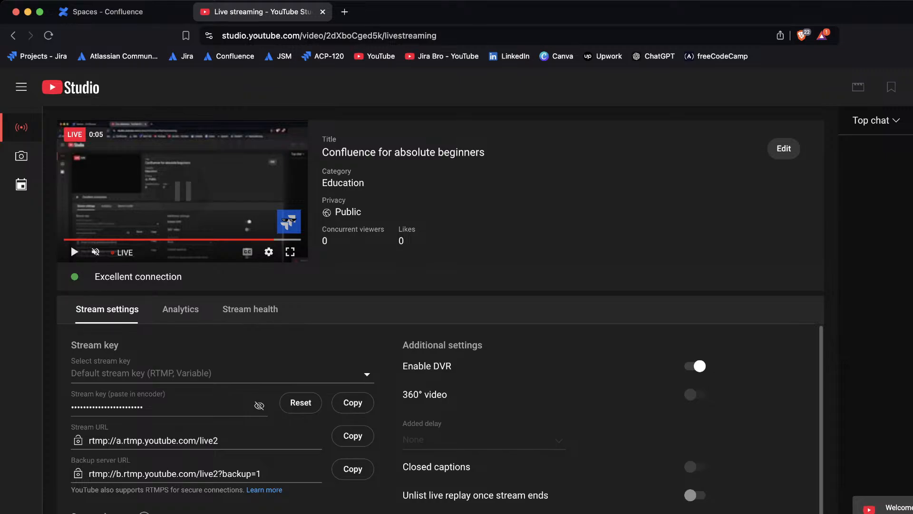
Step: Close the YouTube Studio live streaming page and return to the Confluence Spaces page
{"action": "key", "text": "super+w"}
{"action": "key", "text": "super+Tab"}
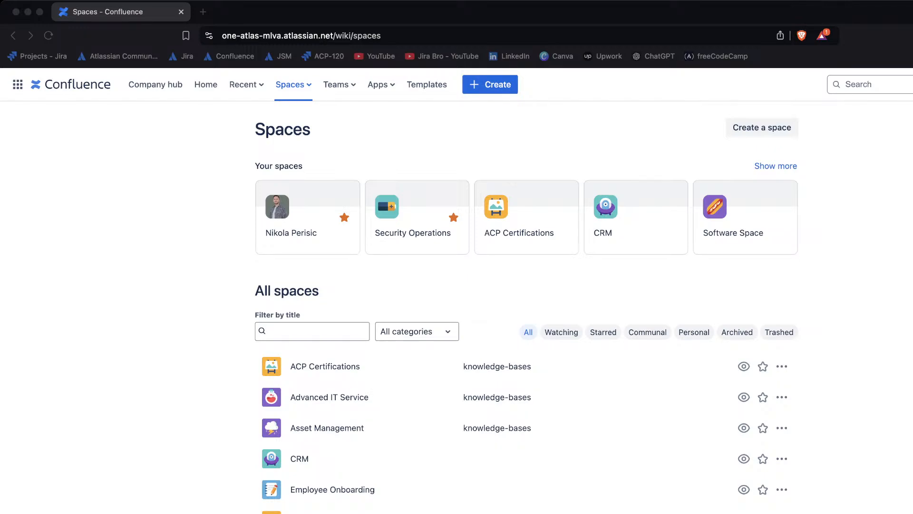
{"action": "key", "text": "super+Tab"}
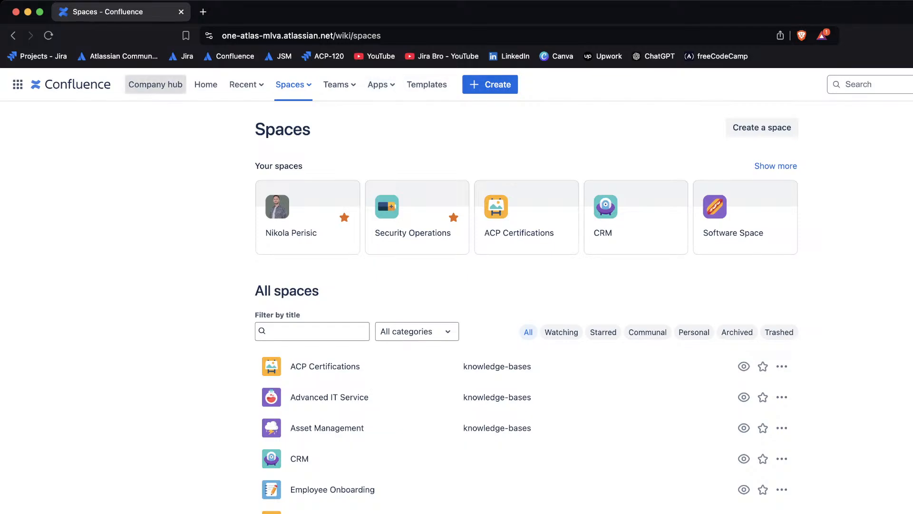
Step: Open the company hub and look through its landing page
{"action": "left_click", "coordinate": [155, 84]}
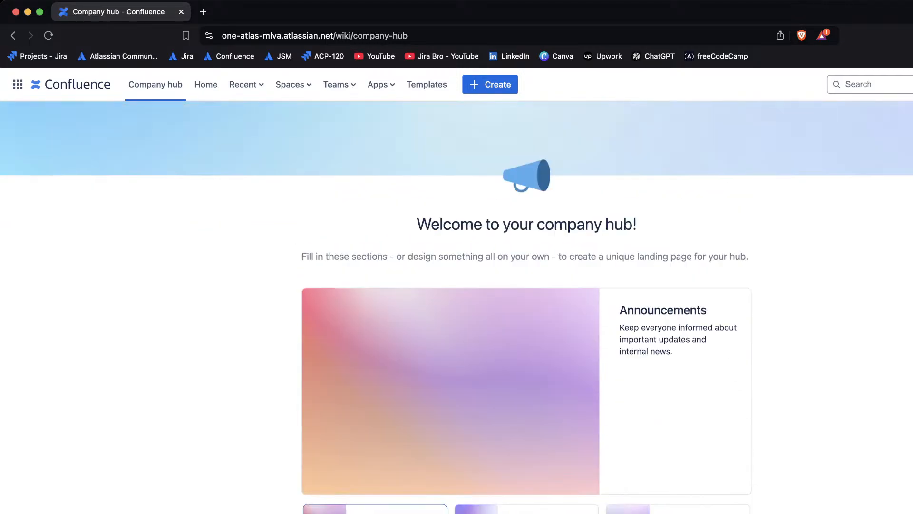
{"action": "scroll", "coordinate": [457, 304], "scroll_direction": "down", "scroll_amount": 4}
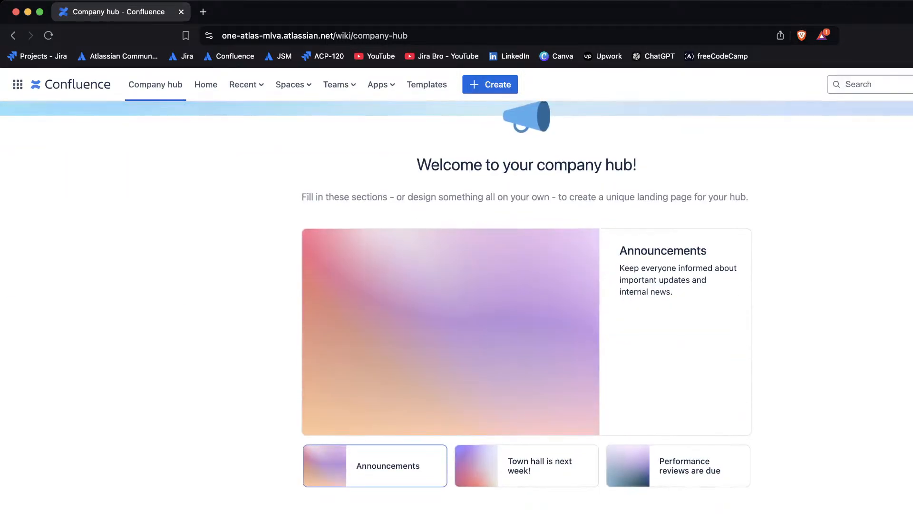
{"action": "scroll", "coordinate": [457, 305], "scroll_direction": "down", "scroll_amount": 7}
{"action": "scroll", "coordinate": [457, 305], "scroll_direction": "up", "scroll_amount": 8}
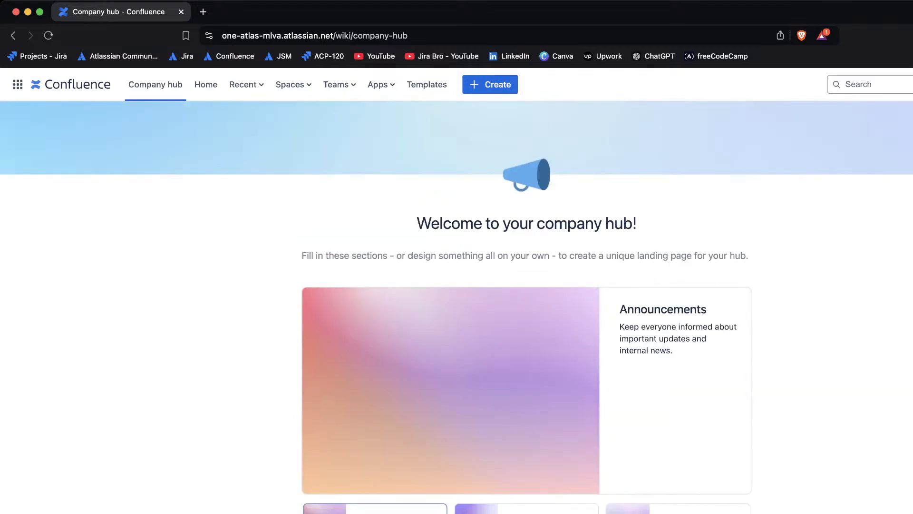
{"action": "scroll", "coordinate": [457, 304], "scroll_direction": "up", "scroll_amount": 3}
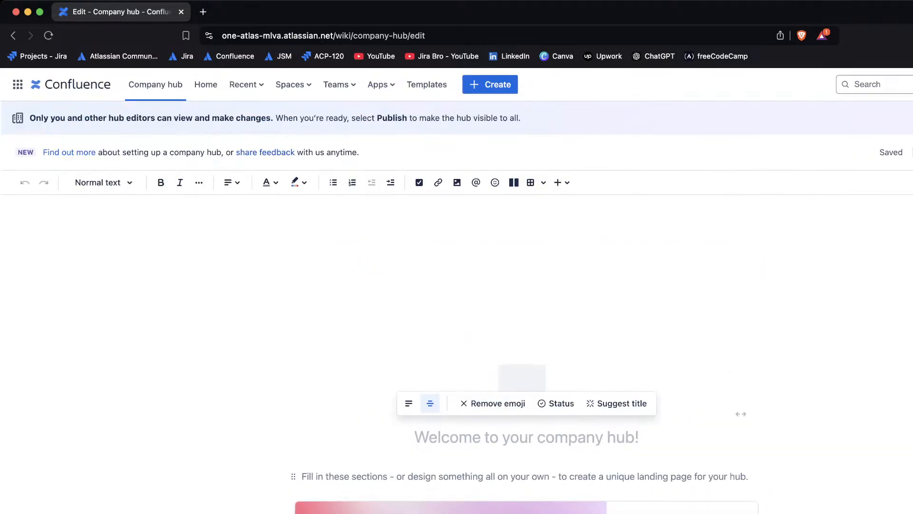
Step: Review the company hub's sections in the editor, down to the quick links, and select the Announcements carousel
{"action": "scroll", "coordinate": [526, 352], "scroll_direction": "down", "scroll_amount": 4}
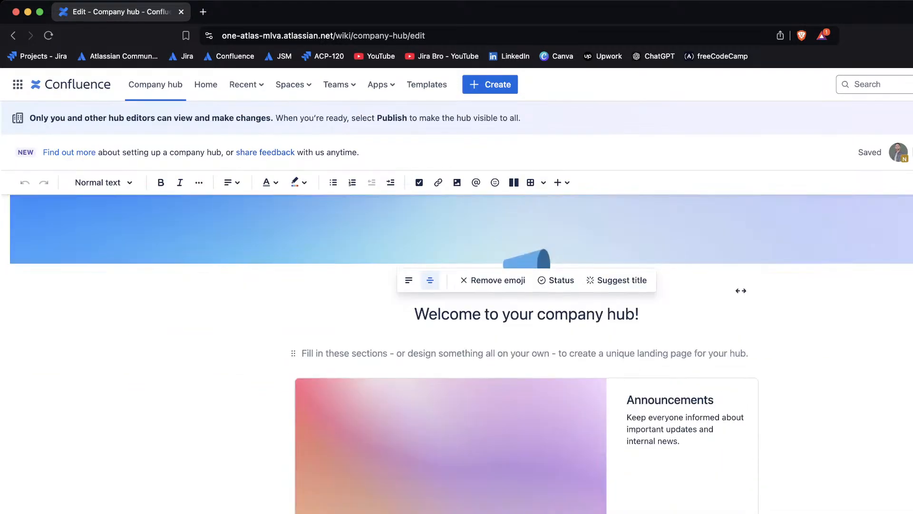
{"action": "scroll", "coordinate": [527, 352], "scroll_direction": "down", "scroll_amount": 8}
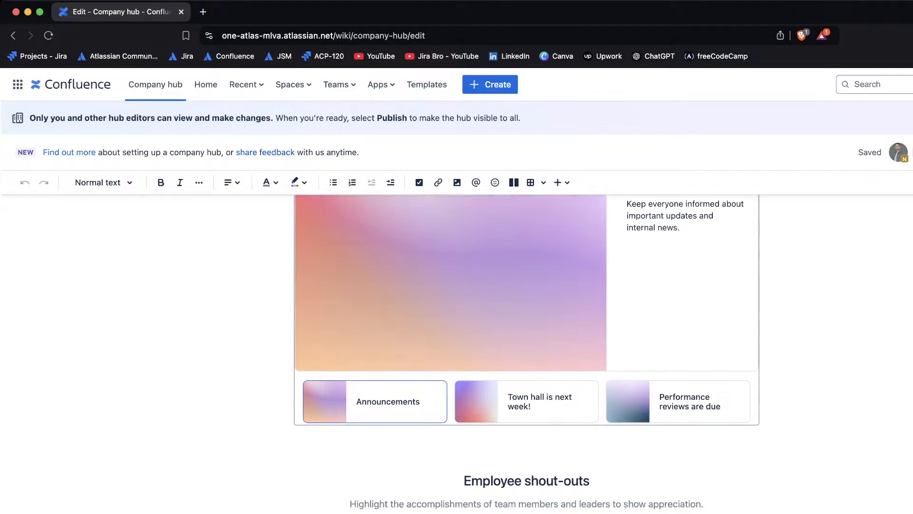
{"action": "scroll", "coordinate": [526, 352], "scroll_direction": "down", "scroll_amount": 10}
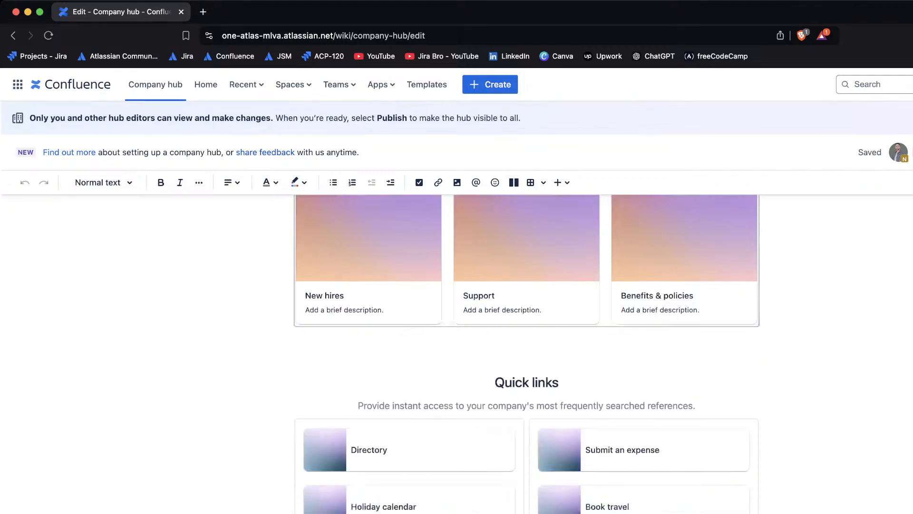
{"action": "scroll", "coordinate": [741, 414], "scroll_direction": "up", "scroll_amount": 20}
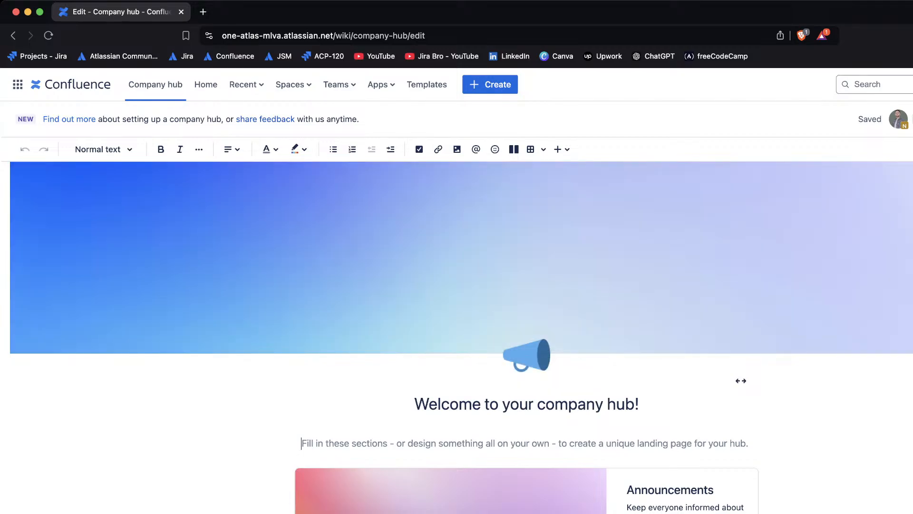
{"action": "scroll", "coordinate": [741, 380], "scroll_direction": "down", "scroll_amount": 5}
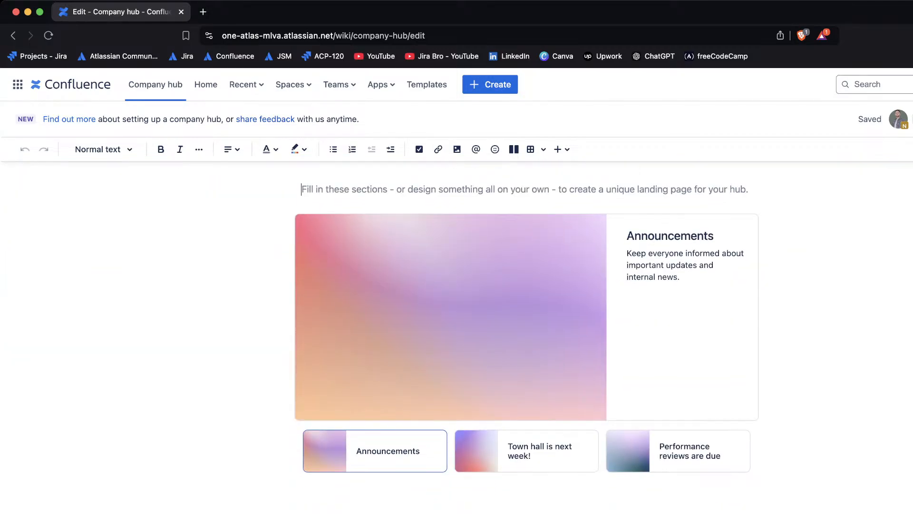
{"action": "scroll", "coordinate": [527, 333], "scroll_direction": "down", "scroll_amount": 1}
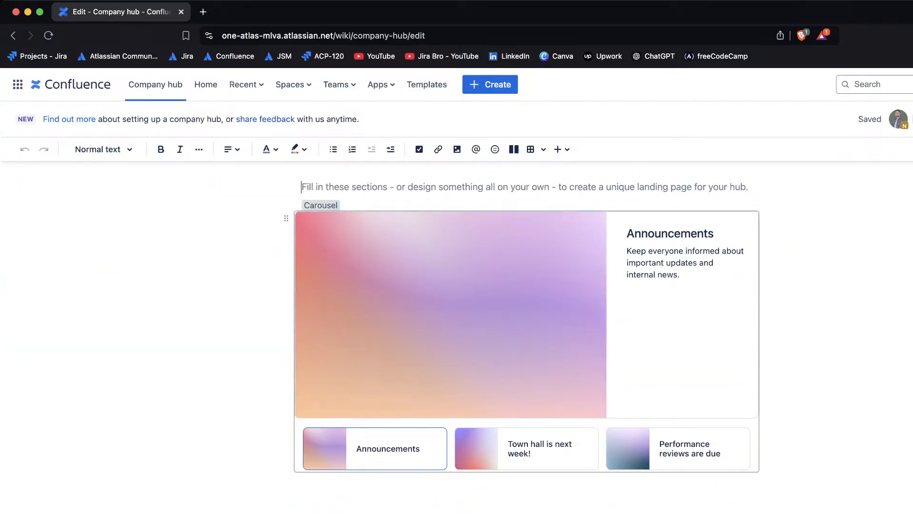
{"action": "left_click", "coordinate": [526, 333]}
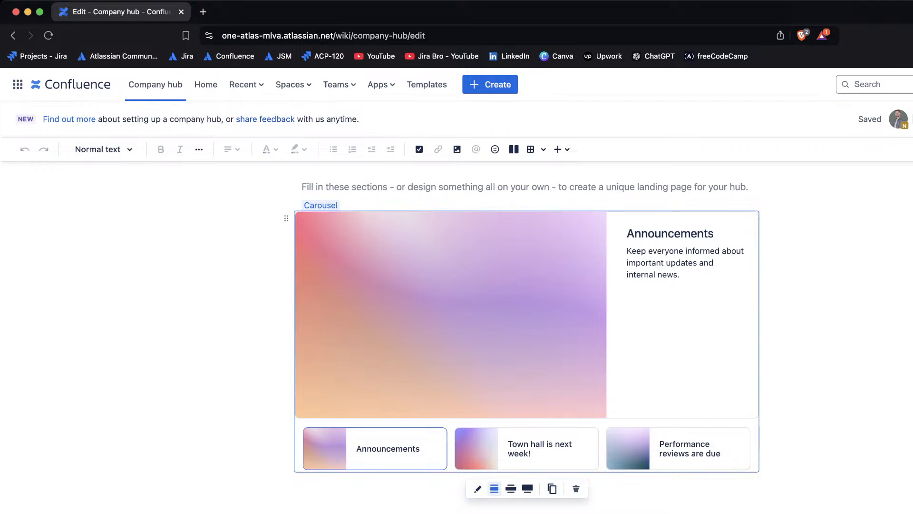
Step: Replace the company hub's header image with the suggested picture of rainbow-coloured vertical stripes
{"action": "scroll", "coordinate": [527, 333], "scroll_direction": "up", "scroll_amount": 5}
{"action": "left_click", "coordinate": [531, 228]}
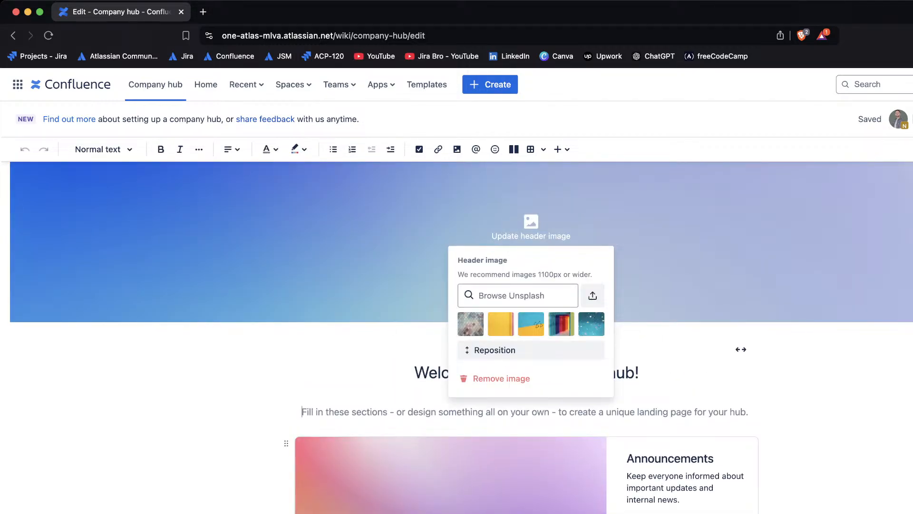
{"action": "left_click", "coordinate": [561, 324]}
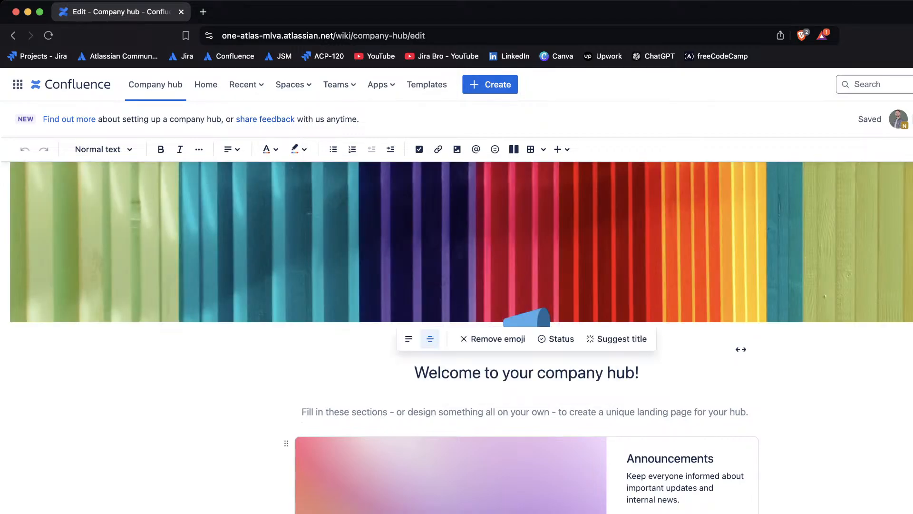
Step: Examine the hub's carousel, Employee shout-outs, Resources and Quick links sections, and return to the page title
{"action": "scroll", "coordinate": [461, 333], "scroll_direction": "down", "scroll_amount": 3}
{"action": "scroll", "coordinate": [462, 333], "scroll_direction": "down", "scroll_amount": 5}
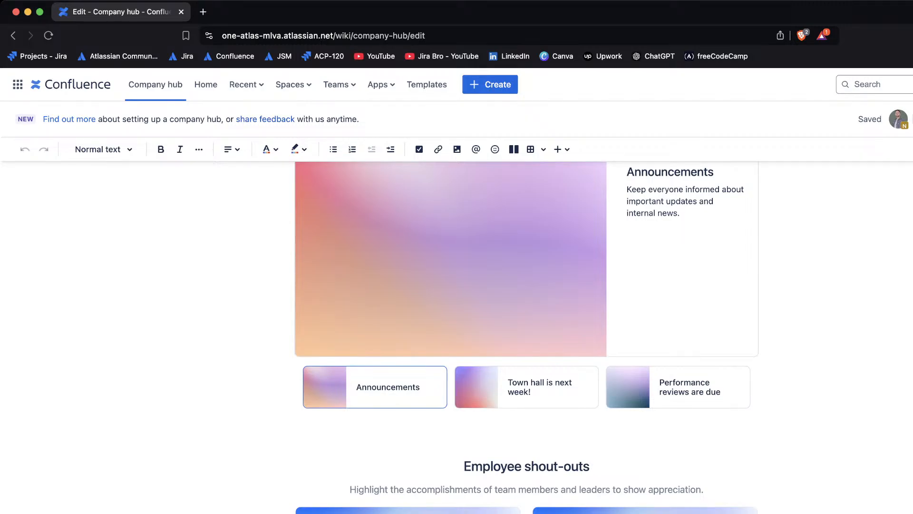
{"action": "scroll", "coordinate": [462, 333], "scroll_direction": "up", "scroll_amount": 8}
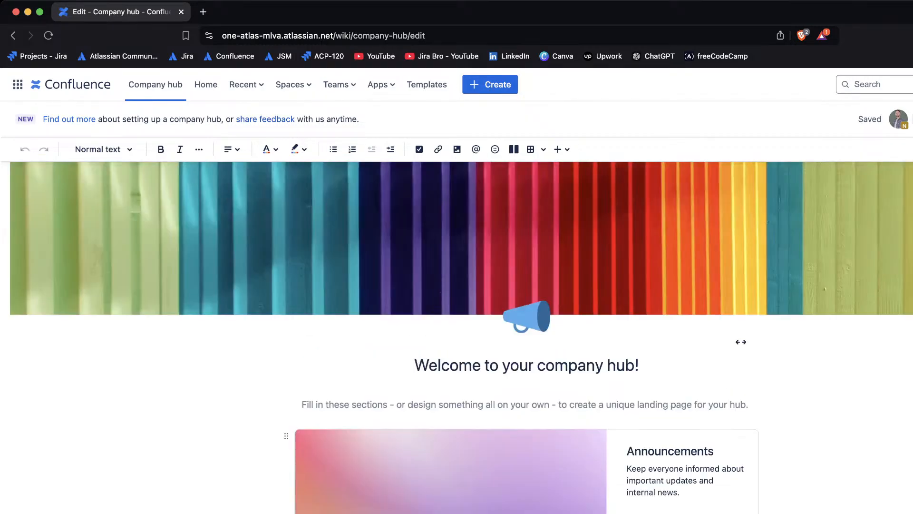
{"action": "scroll", "coordinate": [741, 381], "scroll_direction": "down", "scroll_amount": 12}
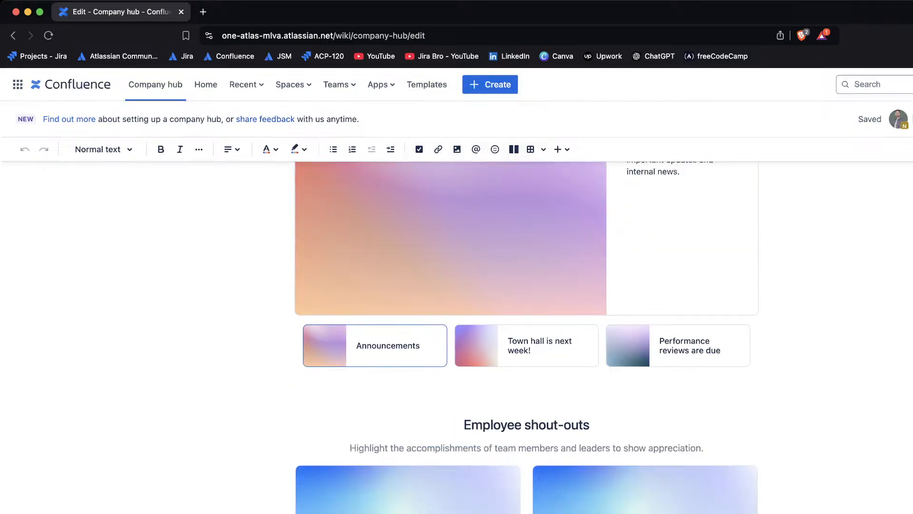
{"action": "scroll", "coordinate": [526, 314], "scroll_direction": "down", "scroll_amount": 3}
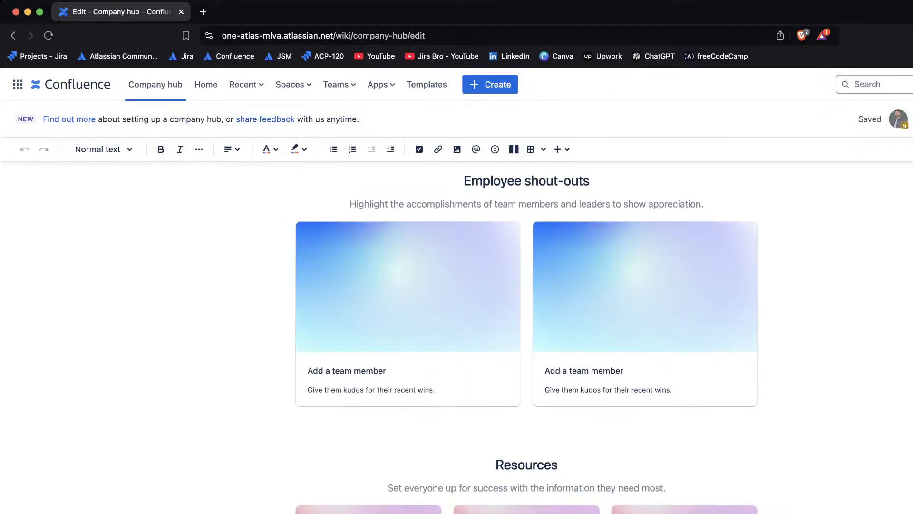
{"action": "scroll", "coordinate": [527, 314], "scroll_direction": "down", "scroll_amount": 6}
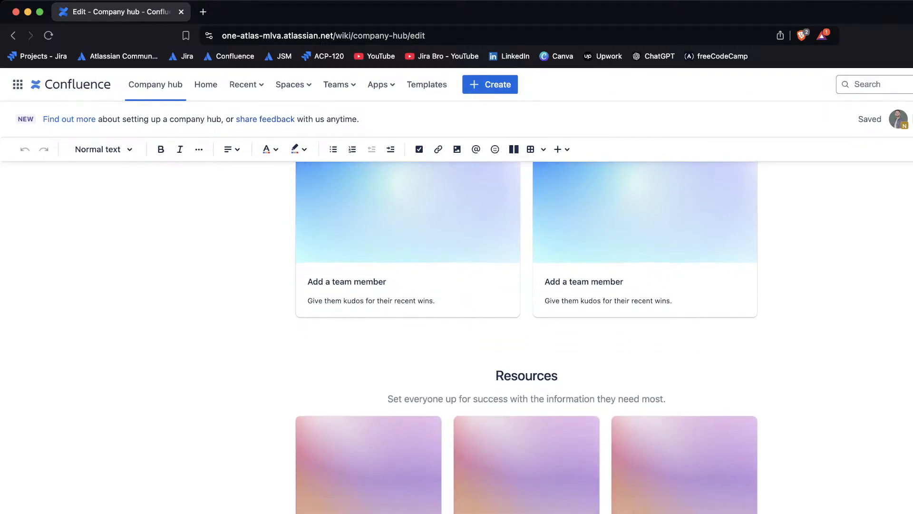
{"action": "scroll", "coordinate": [526, 314], "scroll_direction": "down", "scroll_amount": 3}
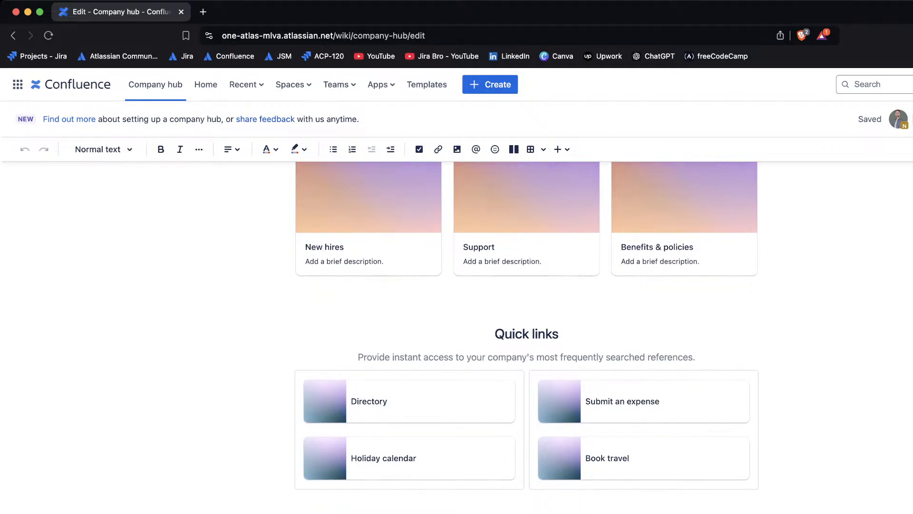
{"action": "scroll", "coordinate": [740, 380], "scroll_direction": "up", "scroll_amount": 20}
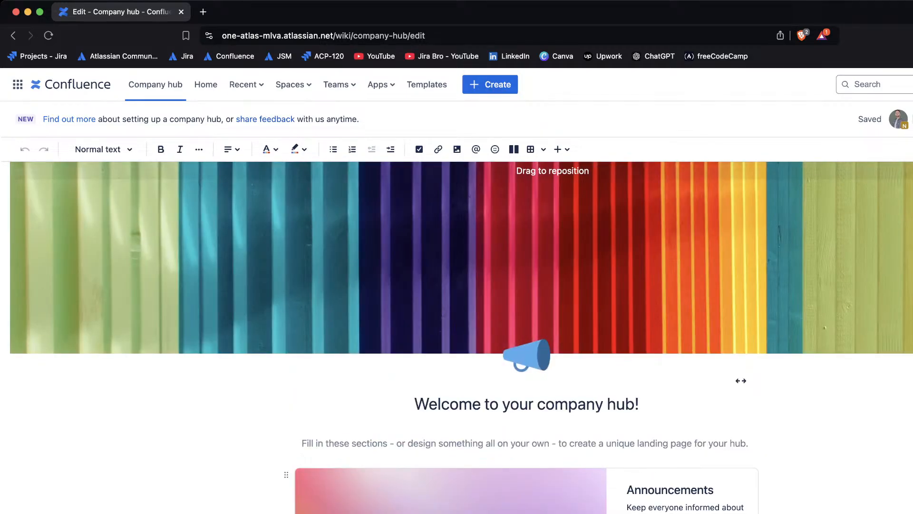
{"action": "mouse_move", "coordinate": [526, 404]}
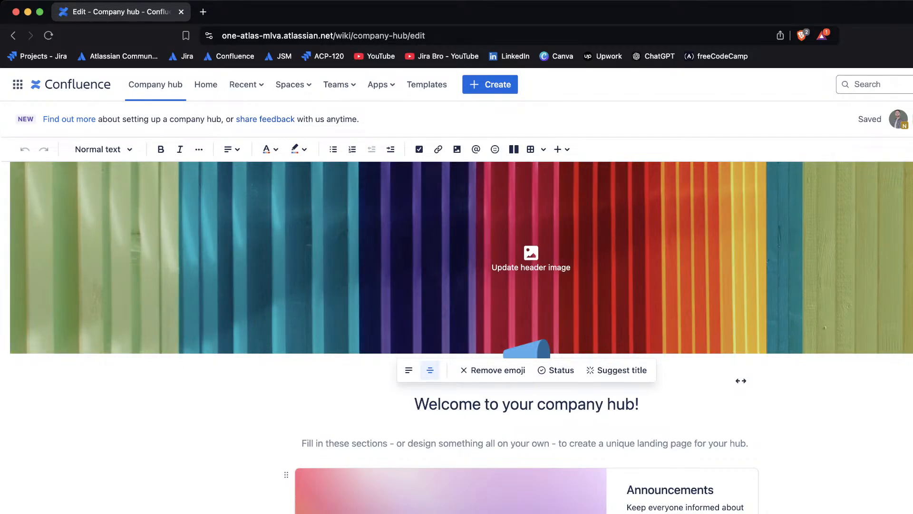
Step: Open the Confluence Home page, check the Drafts list and return to the Overview
{"action": "left_click", "coordinate": [205, 84]}
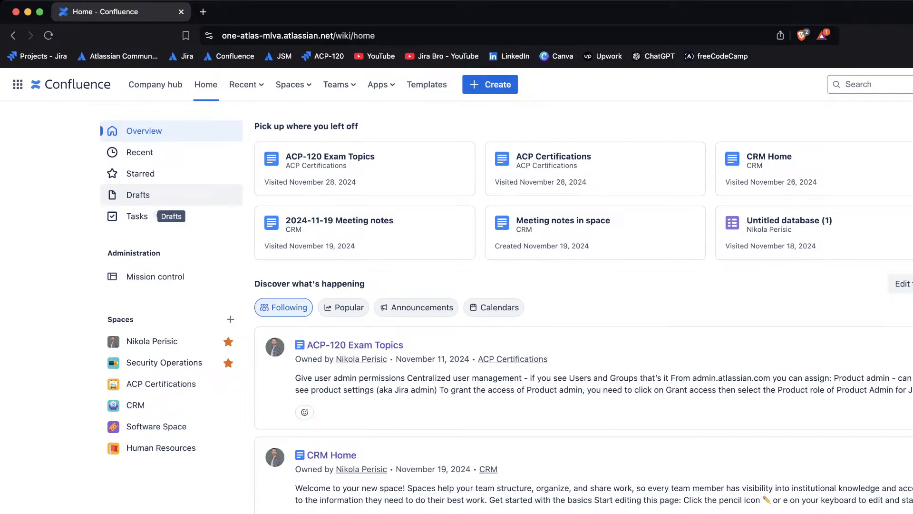
{"action": "left_click", "coordinate": [137, 194]}
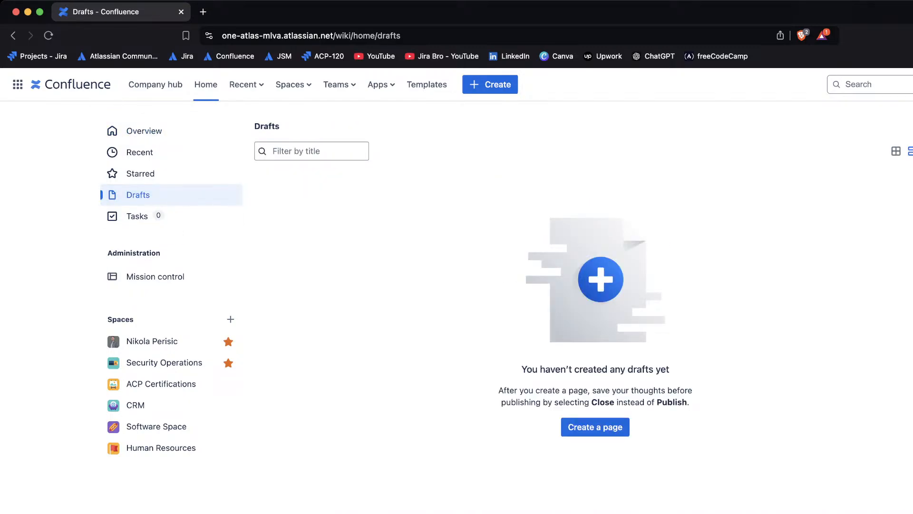
{"action": "left_click", "coordinate": [143, 131]}
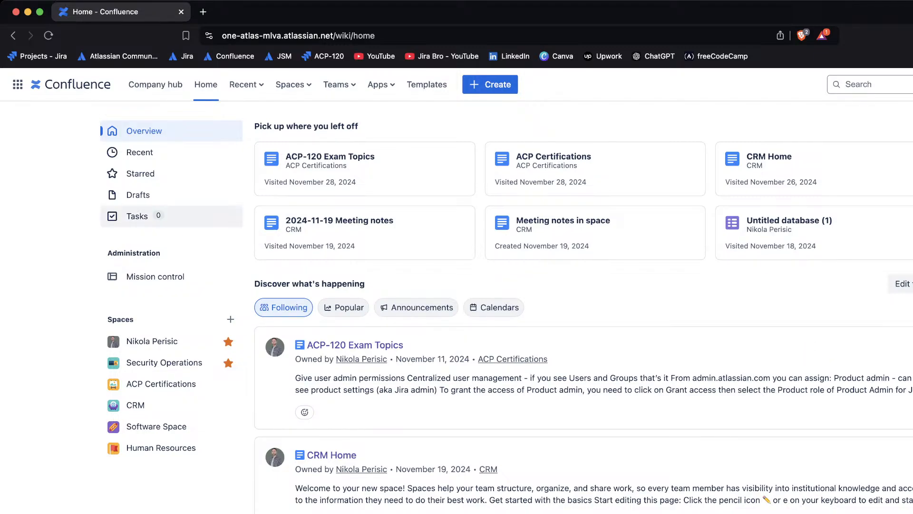
Step: Open the Tasks list, read through the tasks created by the current account and switch back to the assigned tasks
{"action": "left_click", "coordinate": [166, 220]}
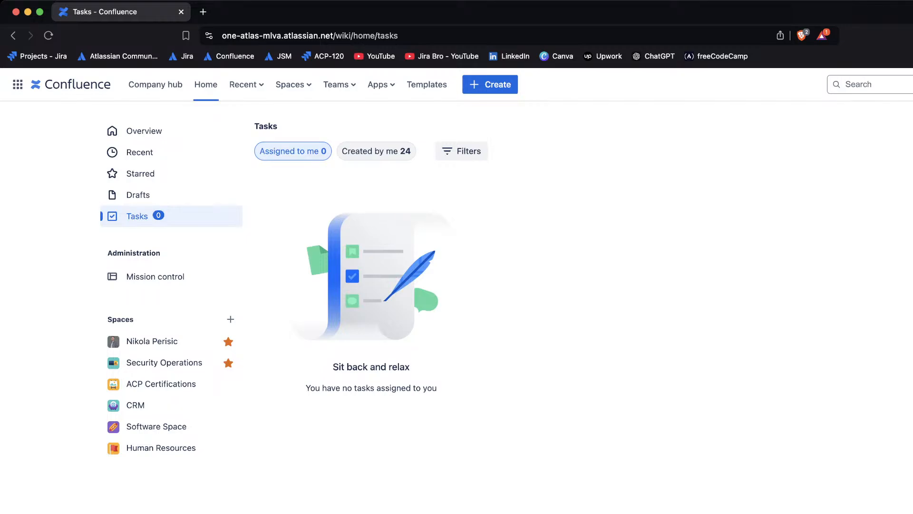
{"action": "left_click", "coordinate": [377, 151]}
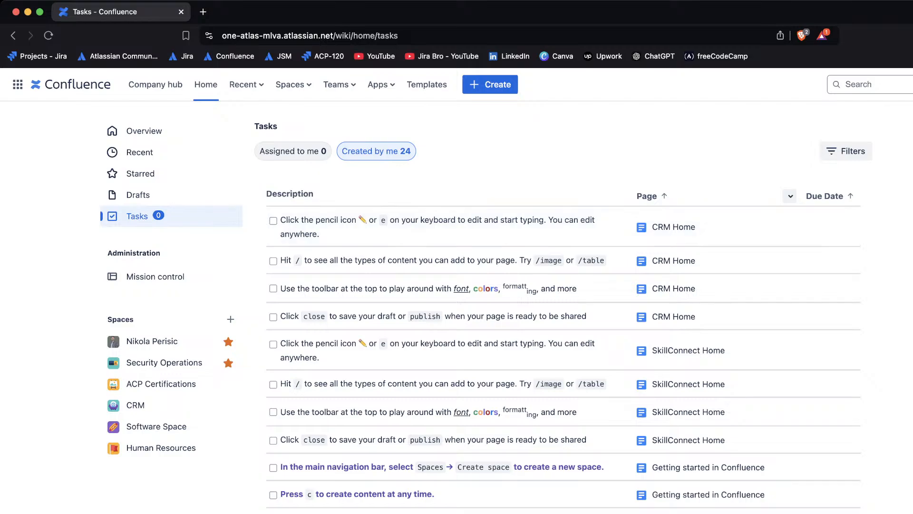
{"action": "scroll", "coordinate": [476, 242], "scroll_direction": "down", "scroll_amount": 3}
{"action": "scroll", "coordinate": [665, 304], "scroll_direction": "down", "scroll_amount": 3}
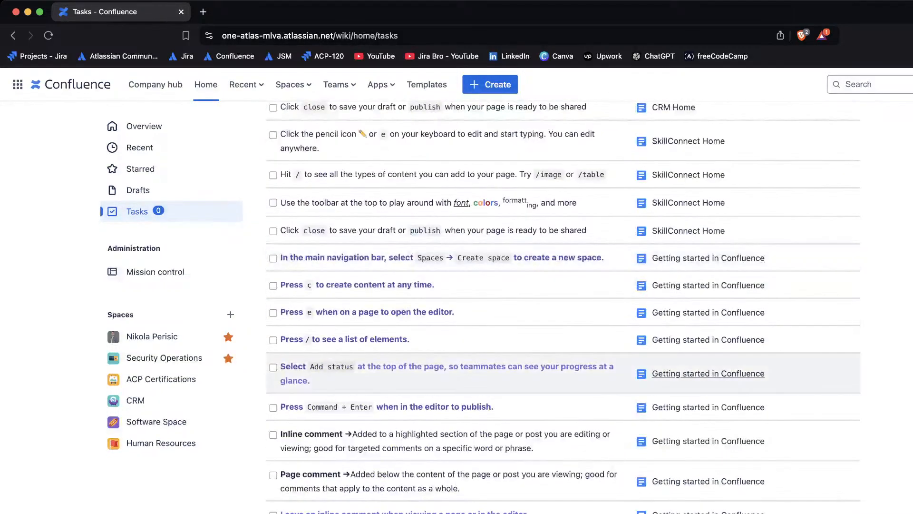
{"action": "scroll", "coordinate": [690, 362], "scroll_direction": "up", "scroll_amount": 1}
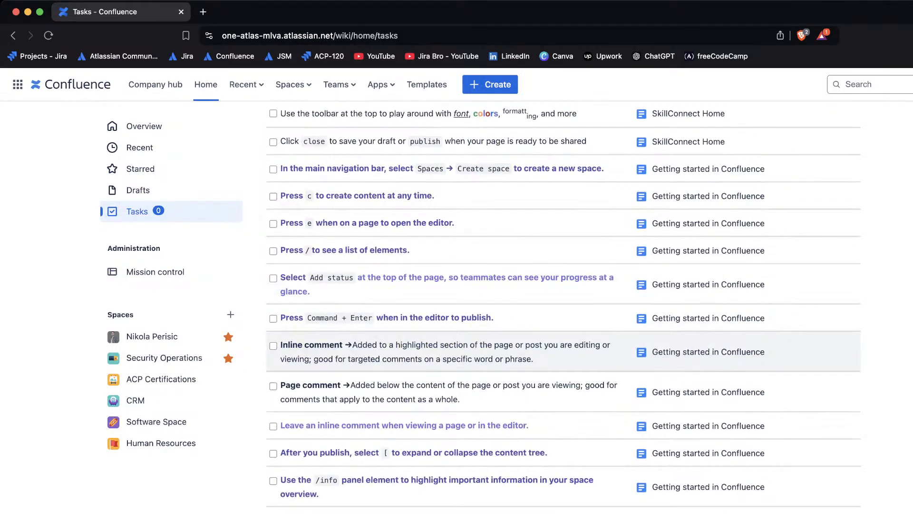
{"action": "scroll", "coordinate": [689, 357], "scroll_direction": "up", "scroll_amount": 5}
{"action": "left_click", "coordinate": [293, 151]}
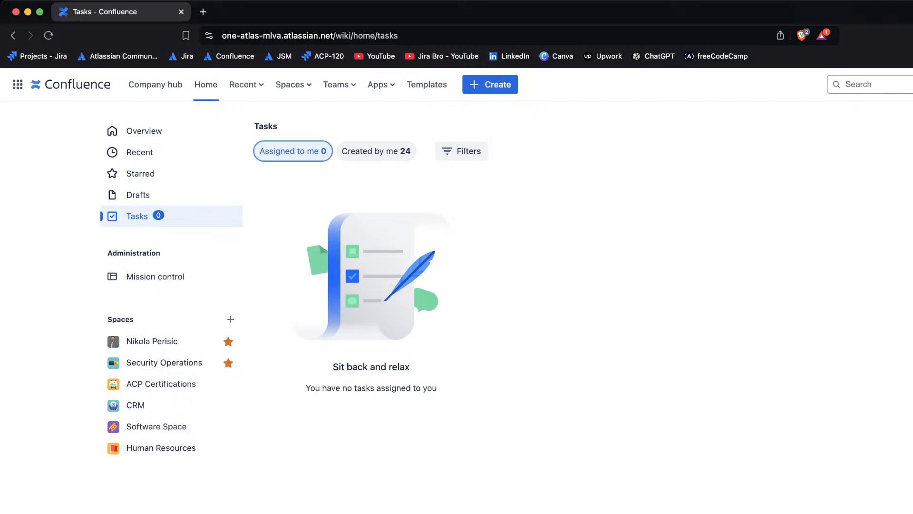
Step: Open the starred personal space, review its overview page and open its space settings
{"action": "left_click", "coordinate": [152, 341]}
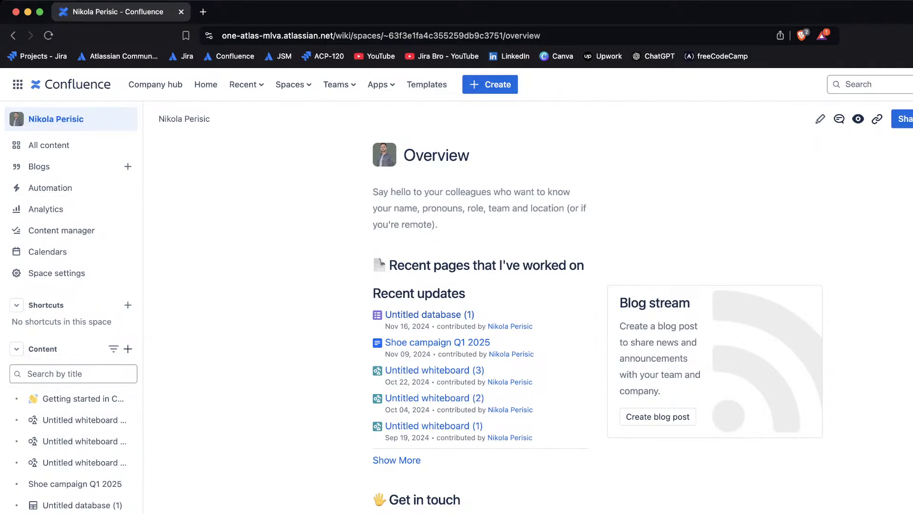
{"action": "scroll", "coordinate": [598, 322], "scroll_direction": "down", "scroll_amount": 2}
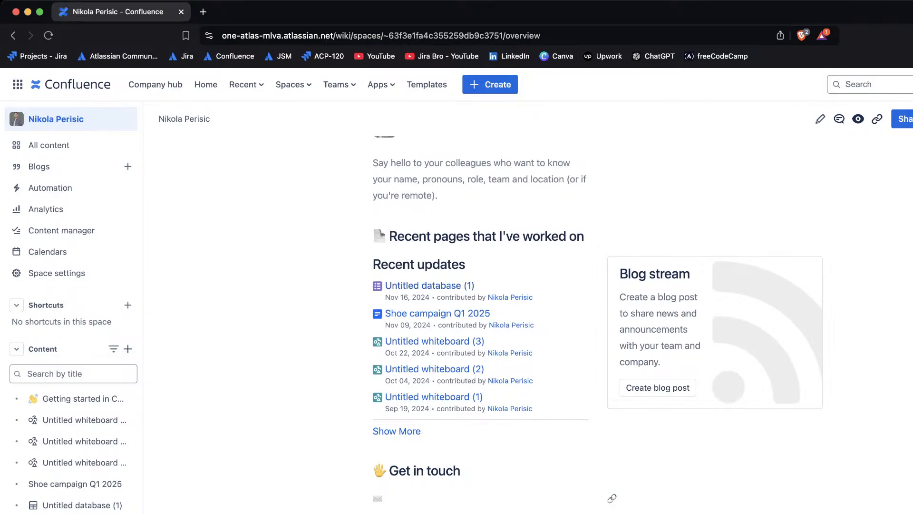
{"action": "scroll", "coordinate": [598, 322], "scroll_direction": "up", "scroll_amount": 2}
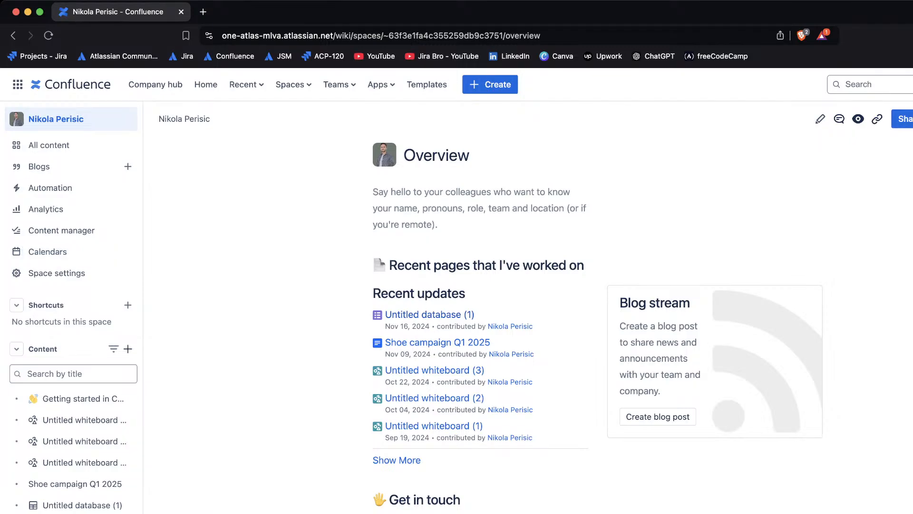
{"action": "left_click", "coordinate": [57, 272]}
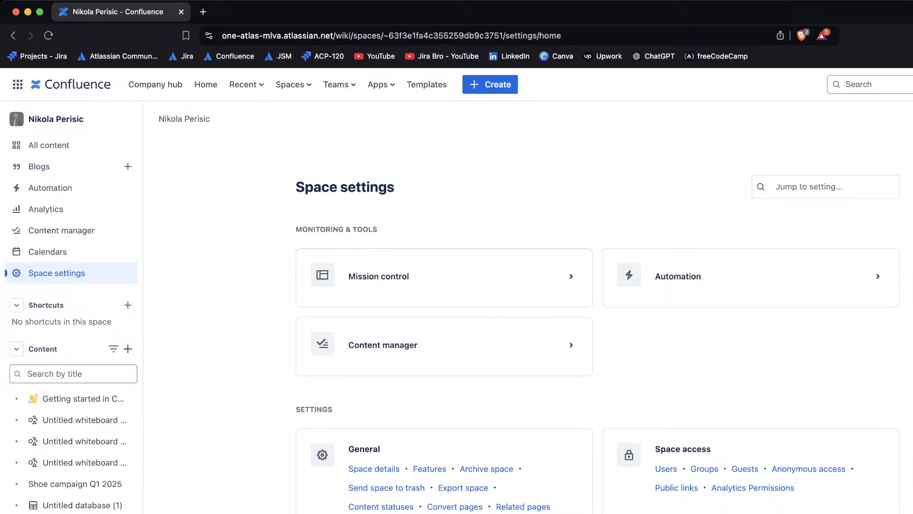
Step: Open the Users permissions under Space access and add an internal user found by first name
{"action": "scroll", "coordinate": [524, 285], "scroll_direction": "down", "scroll_amount": 3}
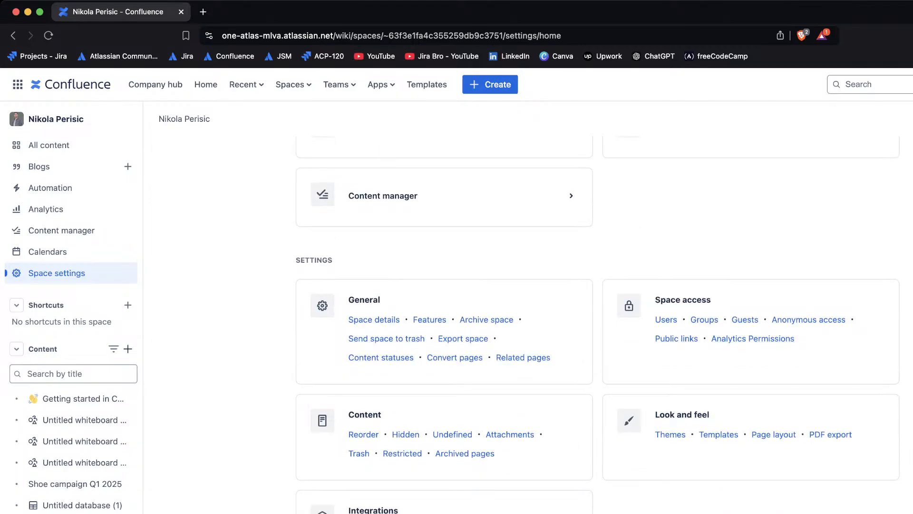
{"action": "left_click", "coordinate": [666, 319]}
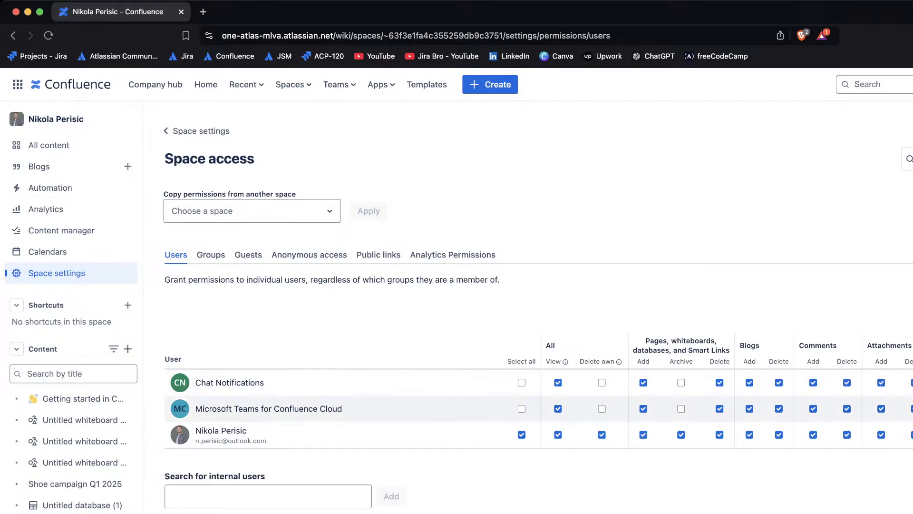
{"action": "left_click_drag", "start_coordinate": [164, 476], "coordinate": [265, 476]}
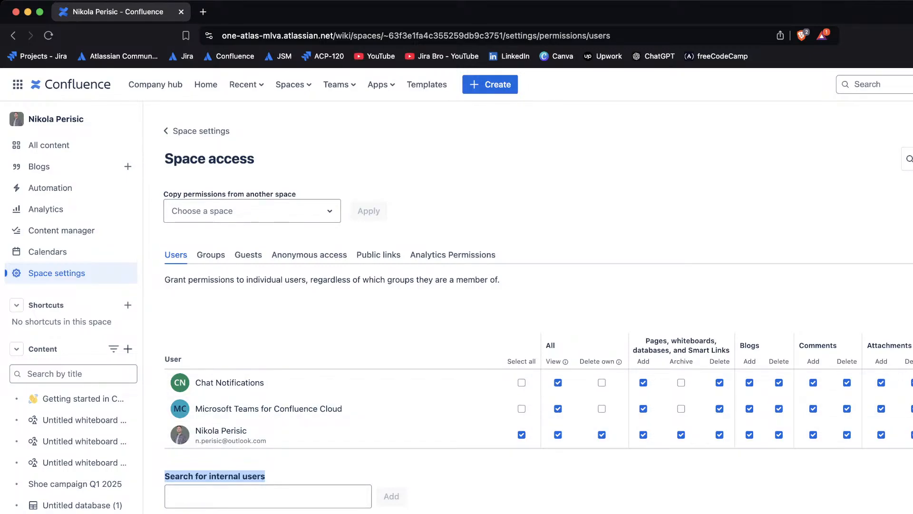
{"action": "left_click", "coordinate": [268, 496]}
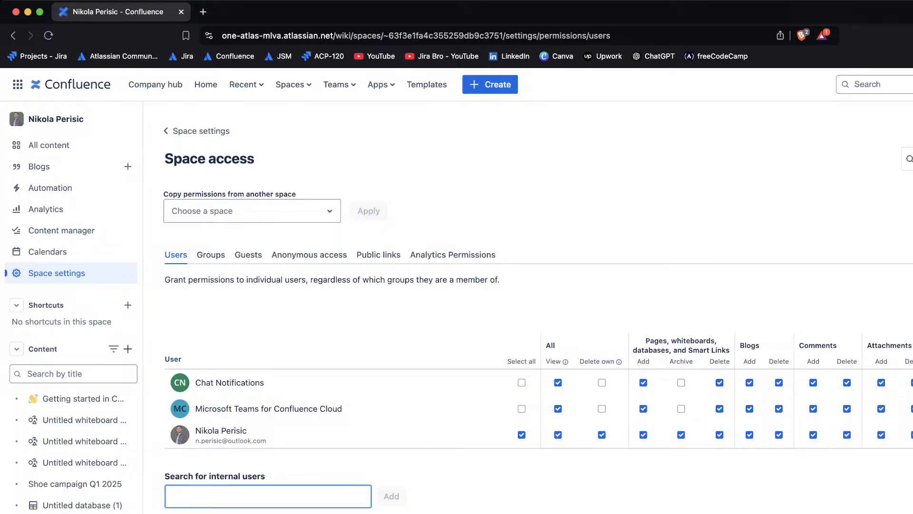
{"action": "type", "text": "nikola"}
{"action": "key", "text": "Return"}
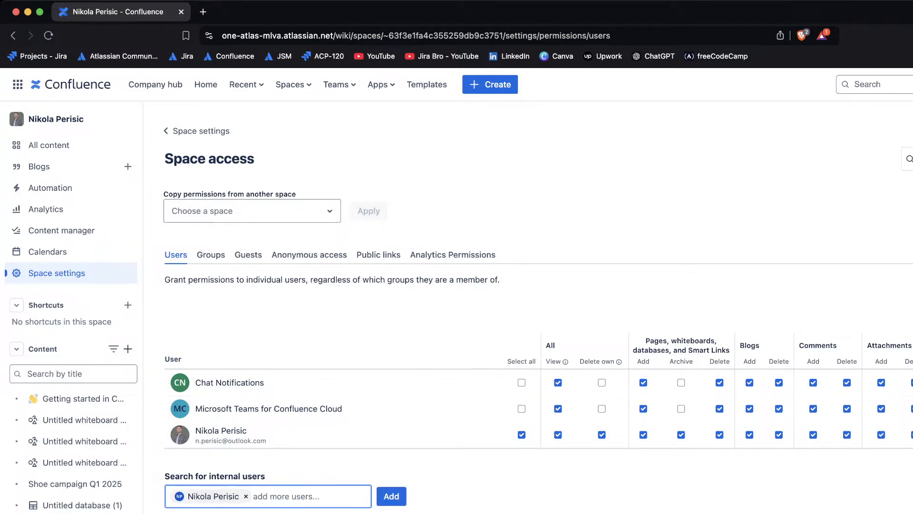
{"action": "left_click", "coordinate": [392, 496]}
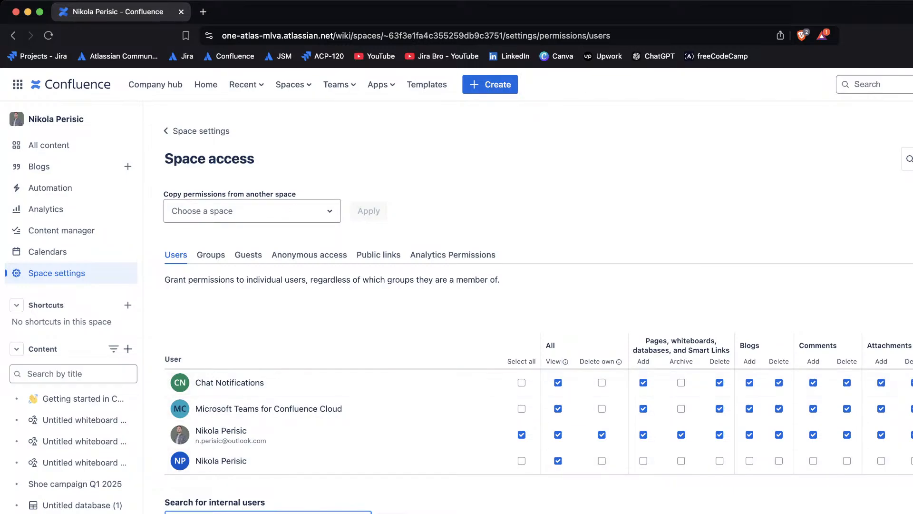
Step: Examine the View column under All in the user permissions table, and open the personal space's All content list
{"action": "double_click", "coordinate": [551, 346]}
{"action": "left_click_drag", "start_coordinate": [546, 361], "coordinate": [561, 361]}
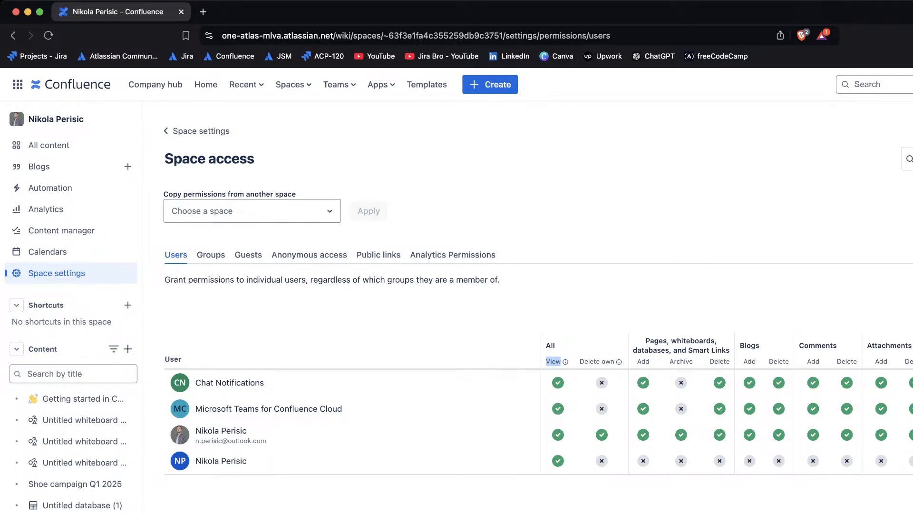
{"action": "left_click", "coordinate": [49, 145]}
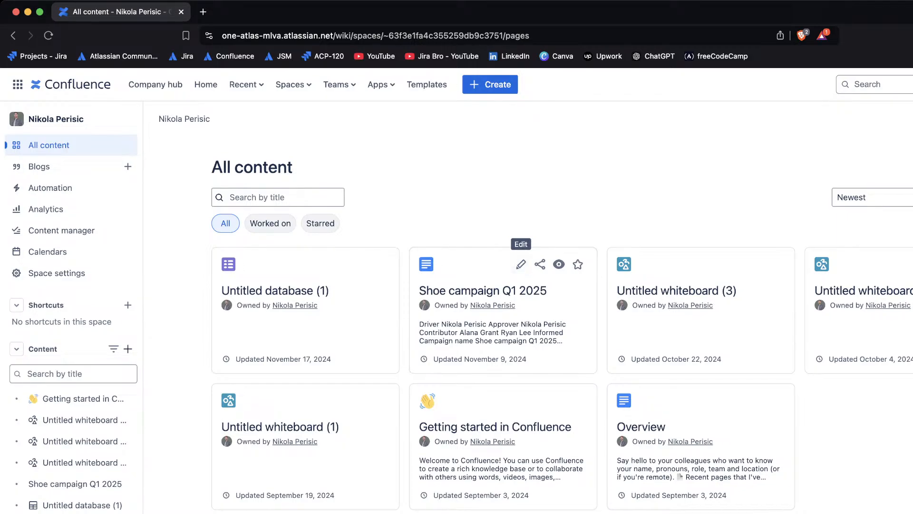
Step: Return to the Home page, open the Security Operations space and look through its overview page
{"action": "left_click", "coordinate": [206, 84]}
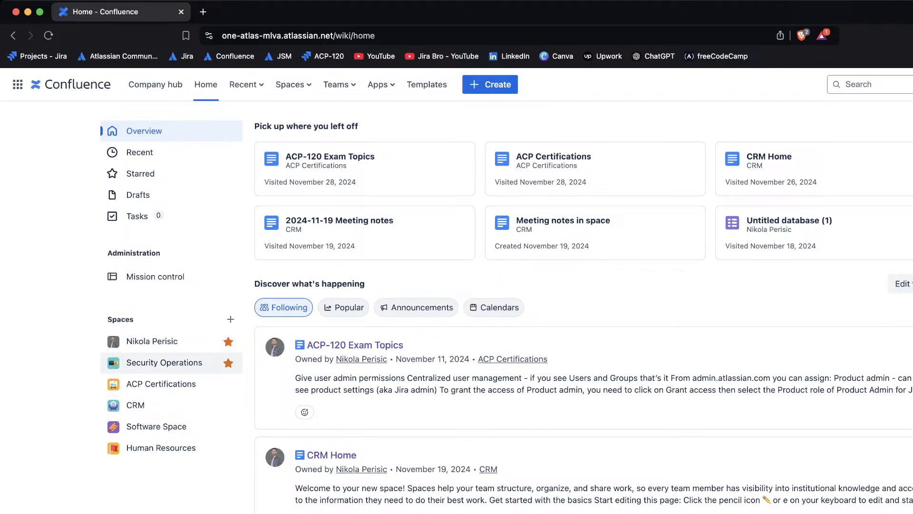
{"action": "left_click", "coordinate": [164, 362]}
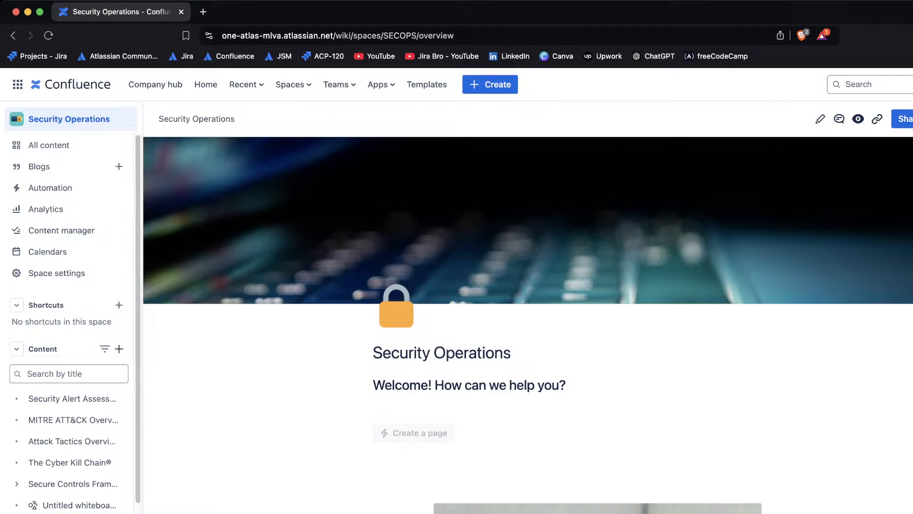
{"action": "scroll", "coordinate": [528, 324], "scroll_direction": "down", "scroll_amount": 5}
{"action": "scroll", "coordinate": [528, 323], "scroll_direction": "up", "scroll_amount": 5}
Step: Open the Security Operations space's All content list and check its sort options and title search
{"action": "left_click", "coordinate": [49, 145]}
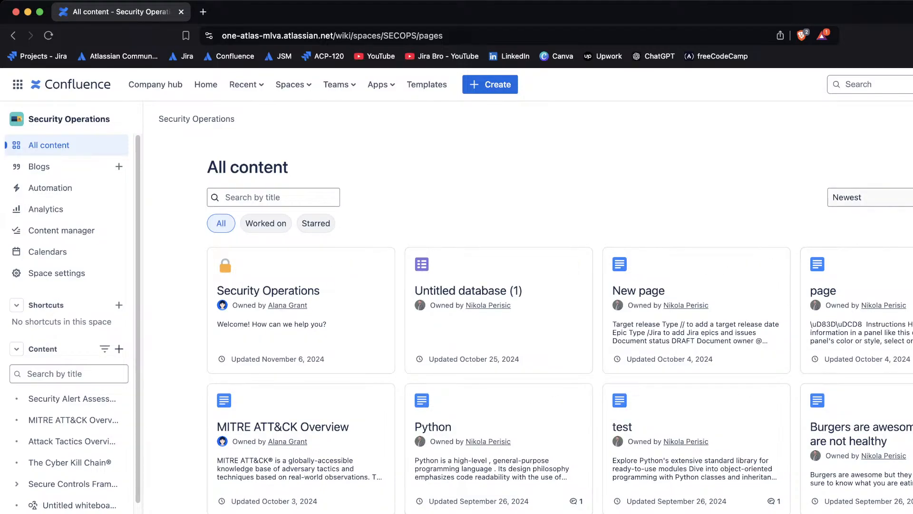
{"action": "left_click", "coordinate": [884, 197]}
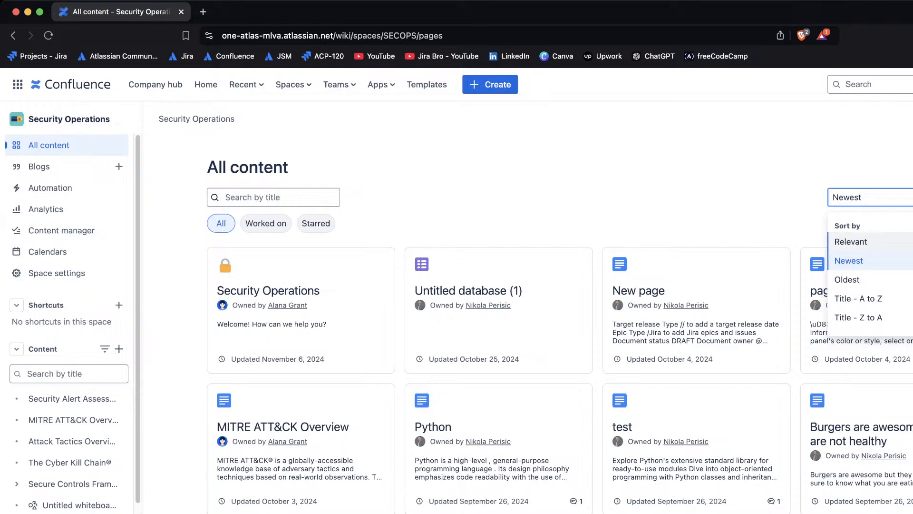
{"action": "left_click", "coordinate": [637, 204]}
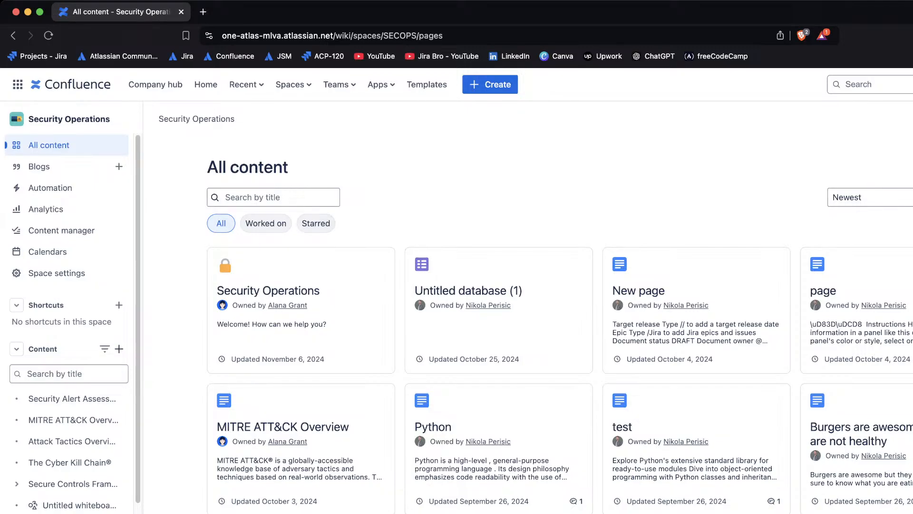
{"action": "left_click", "coordinate": [273, 197]}
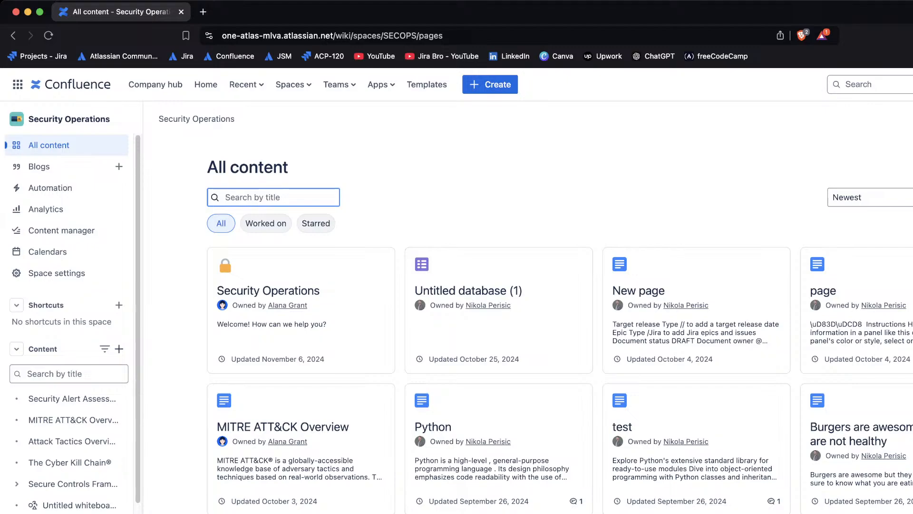
Step: Open the Security Operations space's Blogs page and read the text shown there
{"action": "left_click", "coordinate": [39, 166]}
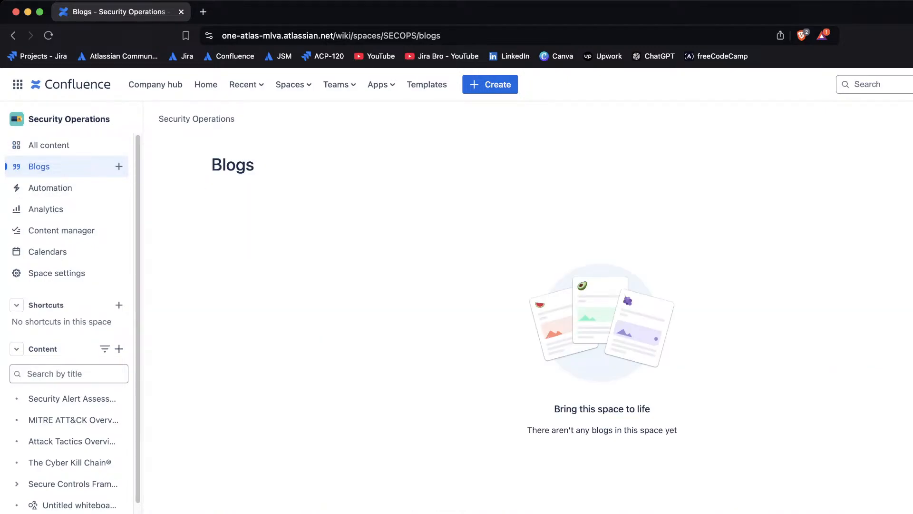
{"action": "left_click_drag", "start_coordinate": [554, 409], "coordinate": [651, 409]}
{"action": "left_click_drag", "start_coordinate": [527, 430], "coordinate": [559, 430]}
{"action": "left_click", "coordinate": [683, 432]}
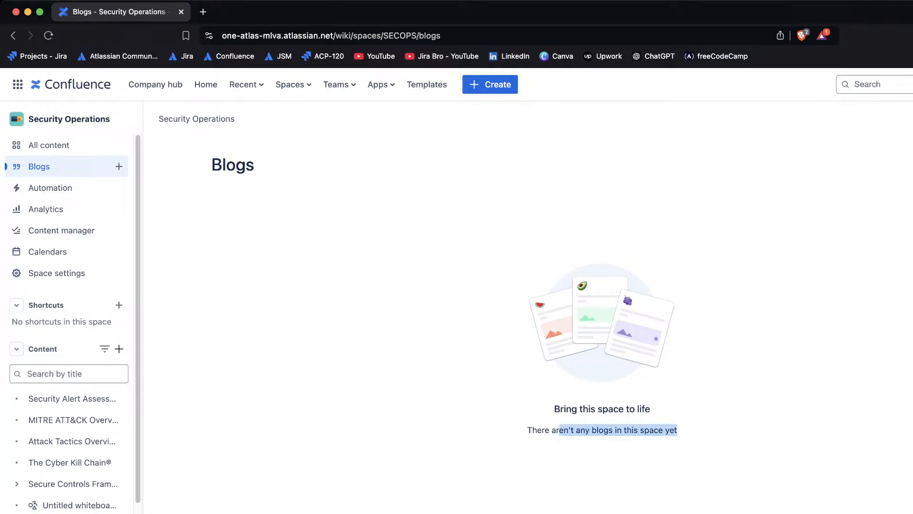
Step: Create a blog post in the Security Operations space titled "My blog" with the body text "Hello everyone"
{"action": "left_click", "coordinate": [118, 166]}
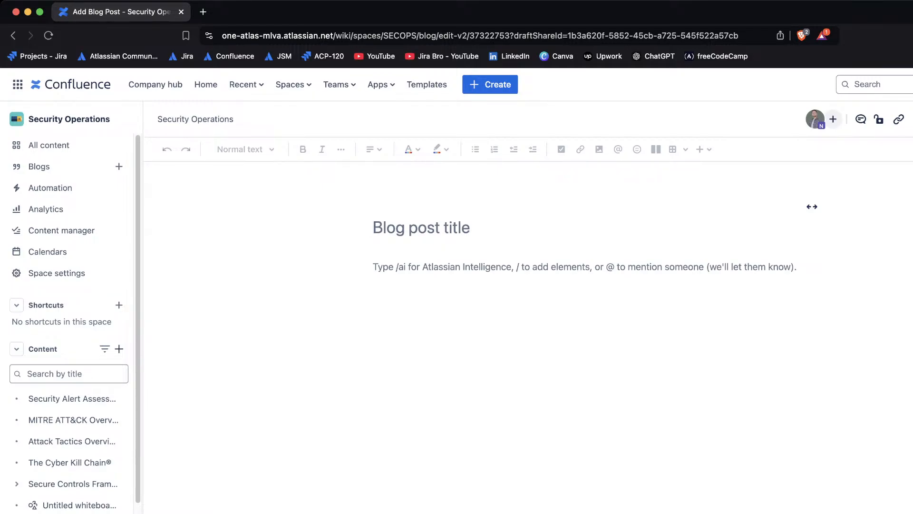
{"action": "type", "text": "M"}
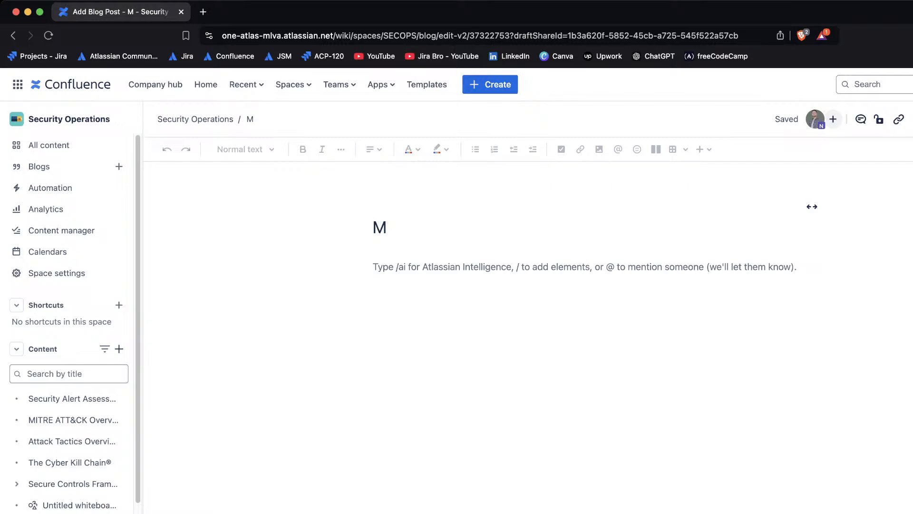
{"action": "type", "text": "y blog"}
{"action": "key", "text": "Return"}
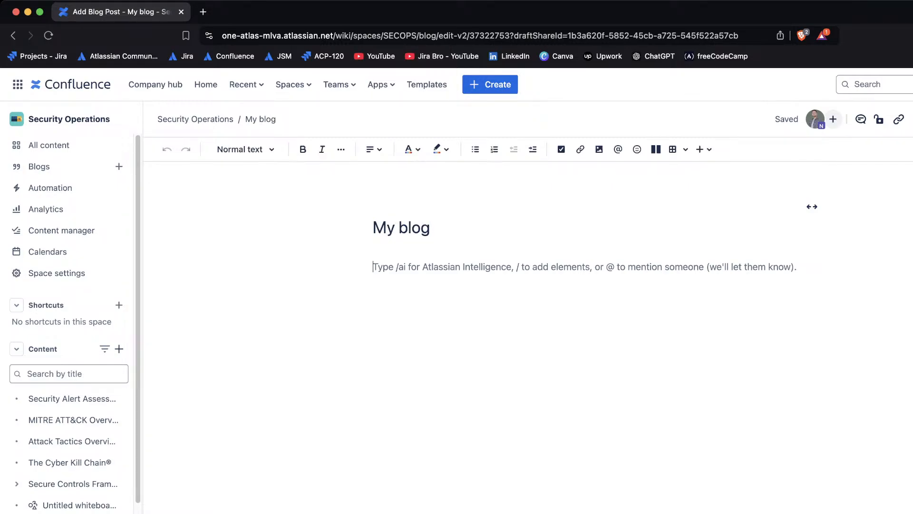
{"action": "type", "text": "Hello e"}
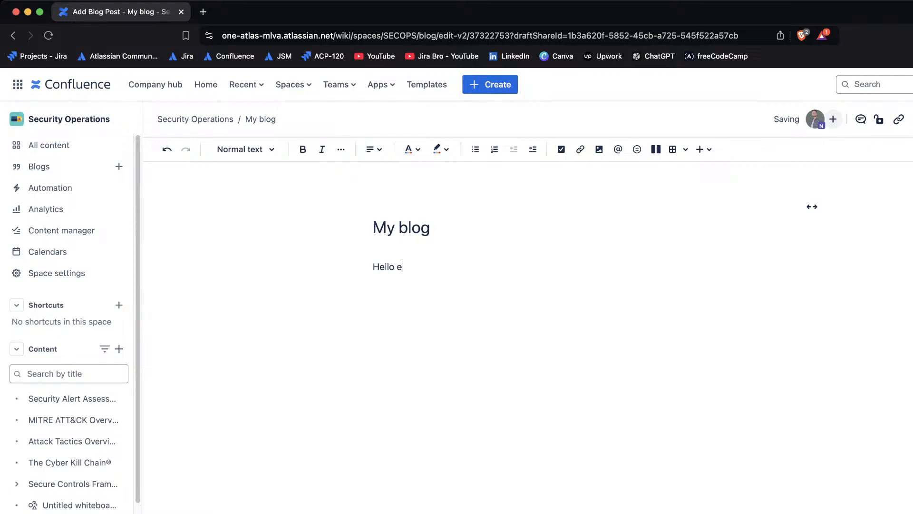
{"action": "type", "text": "veryone"}
Step: Add a line in Heading 1 style reading "Heading 1" below the greeting, and start a new line beneath it
{"action": "left_click", "coordinate": [244, 150]}
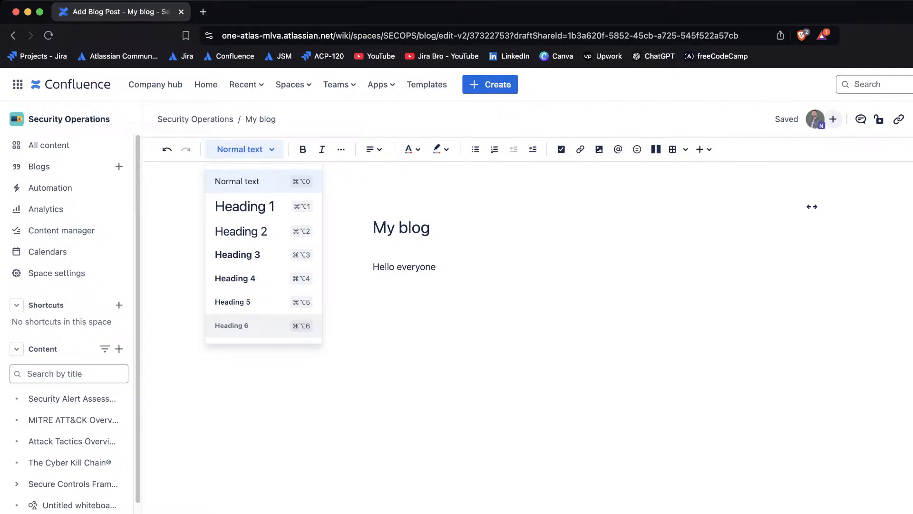
{"action": "key", "text": "Up"}
{"action": "key", "text": "Up"}
{"action": "key", "text": "Up"}
{"action": "key", "text": "Up"}
{"action": "key", "text": "Up"}
{"action": "key", "text": "Return"}
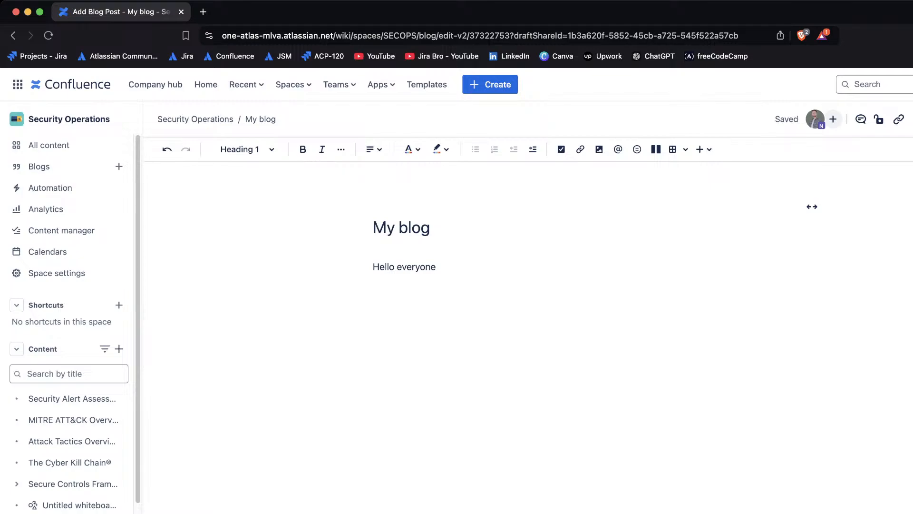
{"action": "type", "text": "head"}
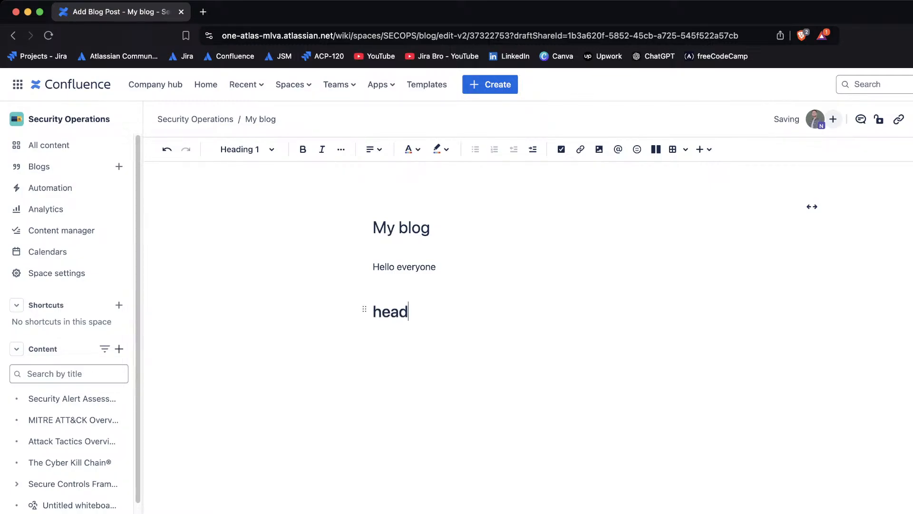
{"action": "key", "text": "BackSpace"}
{"action": "key", "text": "BackSpace"}
{"action": "key", "text": "BackSpace"}
{"action": "key", "text": "BackSpace"}
{"action": "type", "text": "Heading 1"}
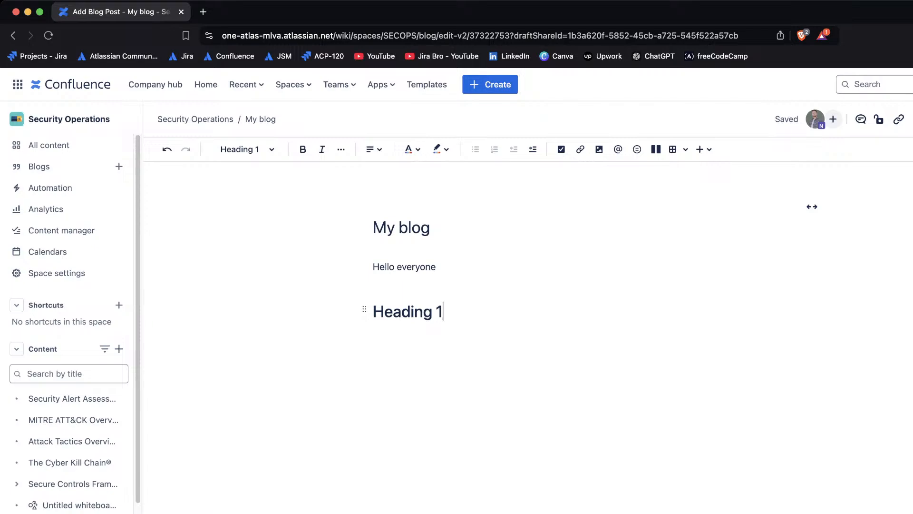
{"action": "left_click_drag", "start_coordinate": [443, 311], "coordinate": [364, 312]}
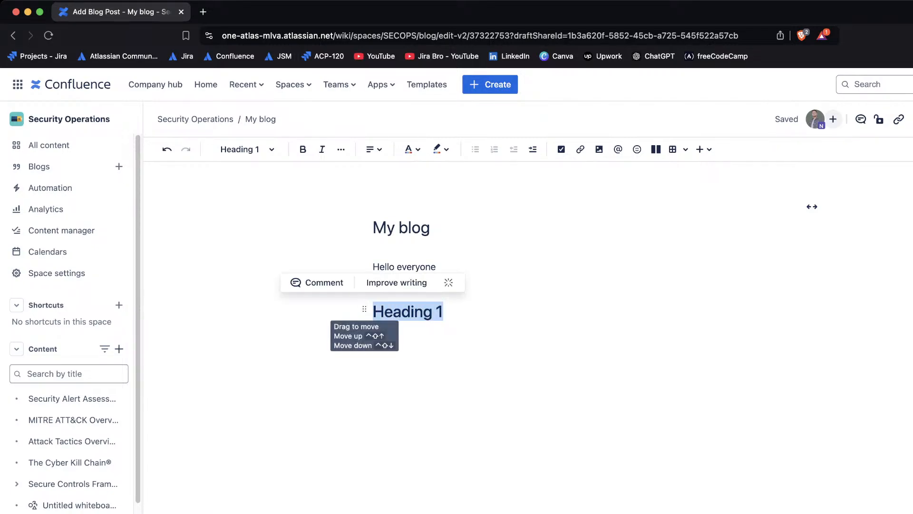
{"action": "left_click", "coordinate": [444, 312]}
{"action": "key", "text": "Return"}
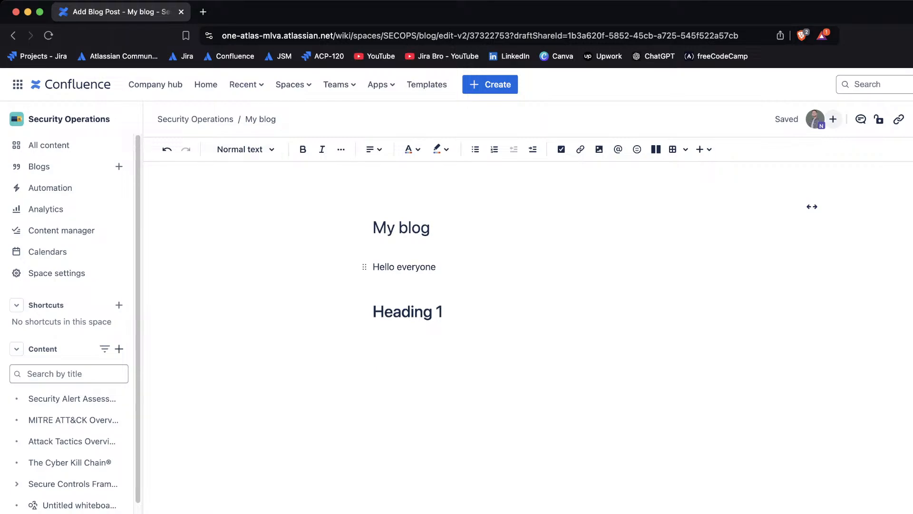
Step: Add the line print("hello") in Code formatting beneath the heading, and start a new line
{"action": "left_click", "coordinate": [242, 149]}
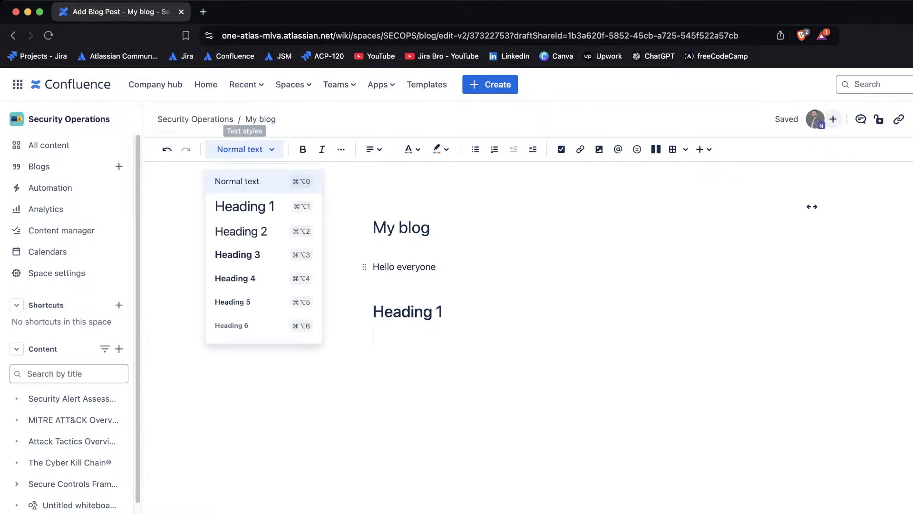
{"action": "left_click", "coordinate": [245, 149]}
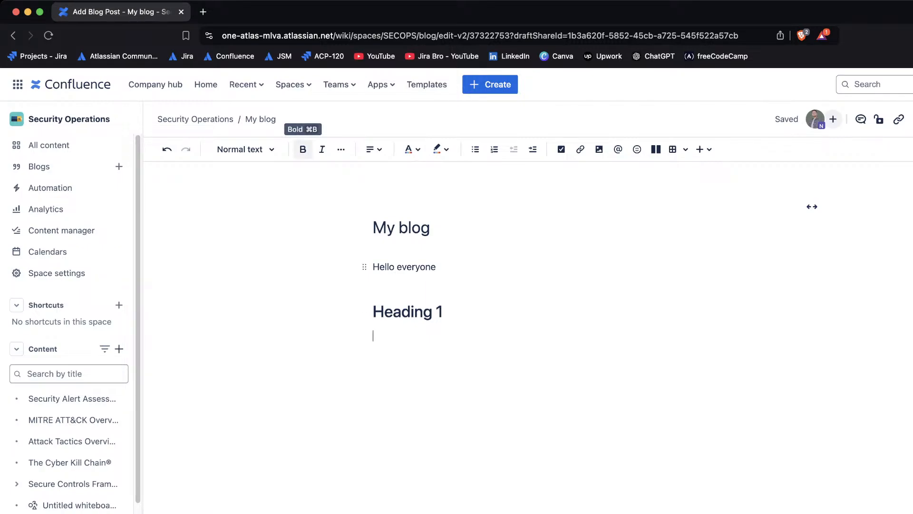
{"action": "left_click", "coordinate": [341, 150]}
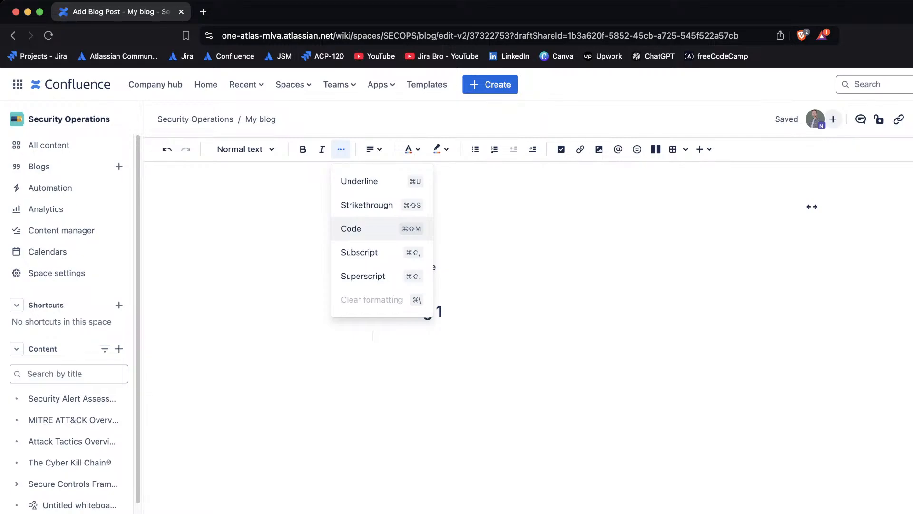
{"action": "left_click", "coordinate": [371, 229]}
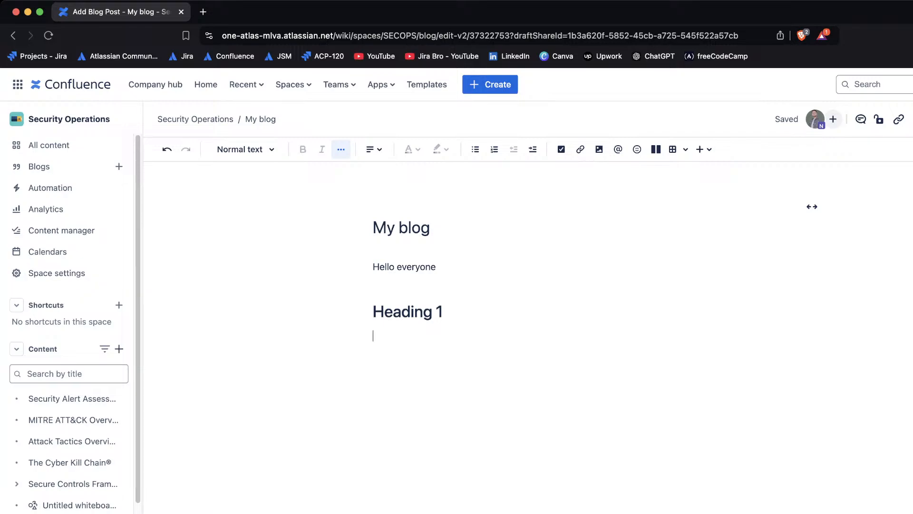
{"action": "type", "text": "h"}
{"action": "key", "text": "BackSpace"}
{"action": "type", "text": "print"}
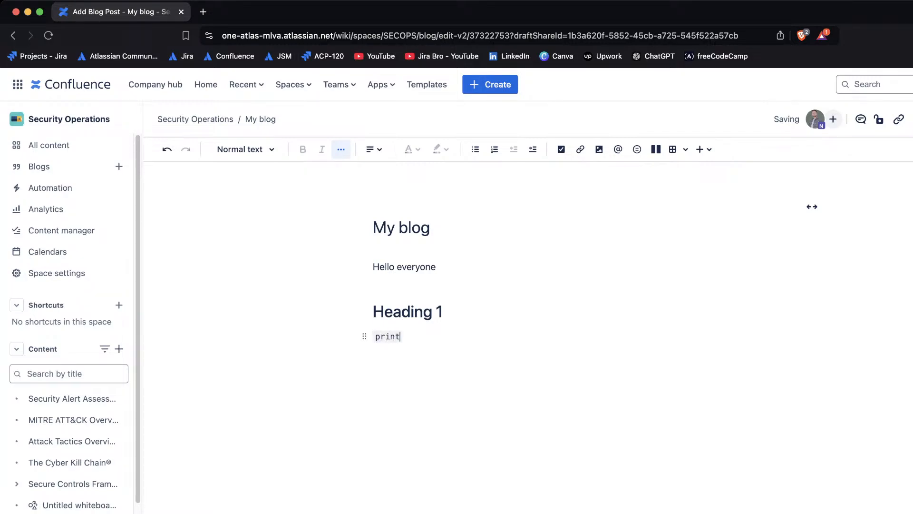
{"action": "type", "text": "(\"hello\")"}
{"action": "key", "text": "Return"}
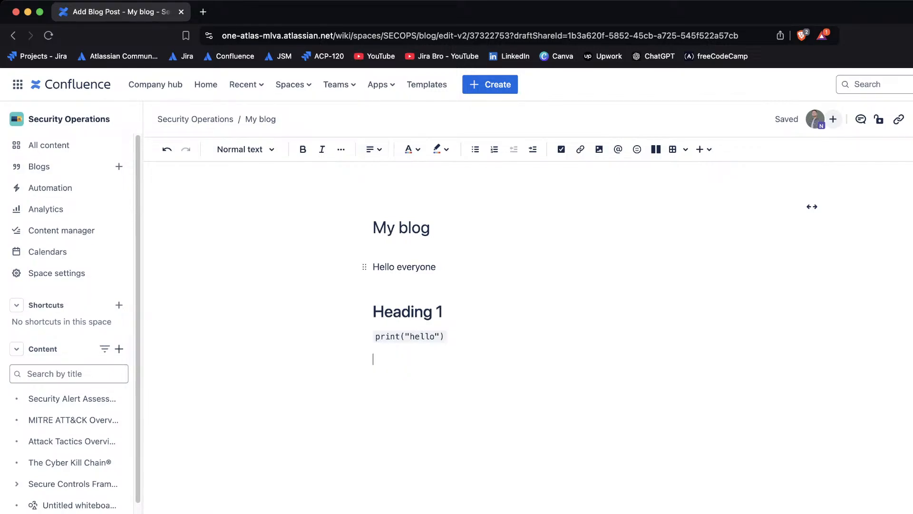
{"action": "left_click", "coordinate": [341, 149]}
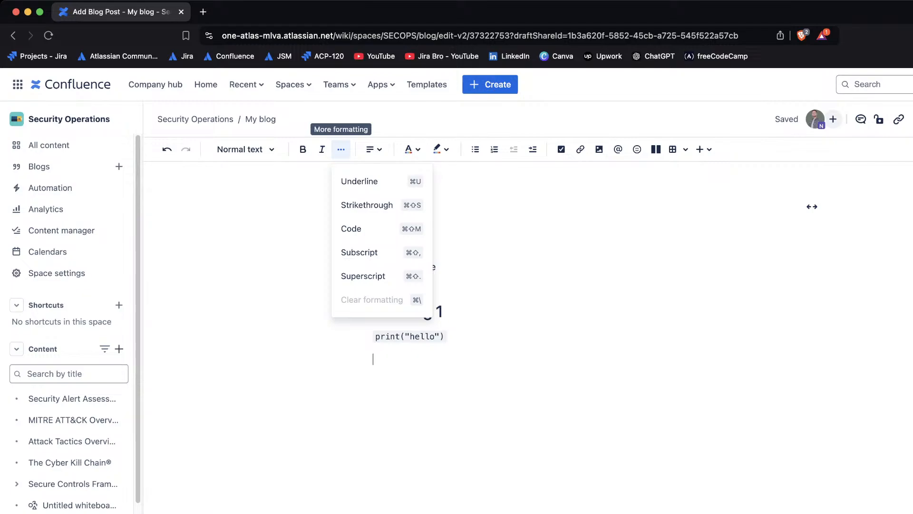
{"action": "left_click", "coordinate": [341, 149]}
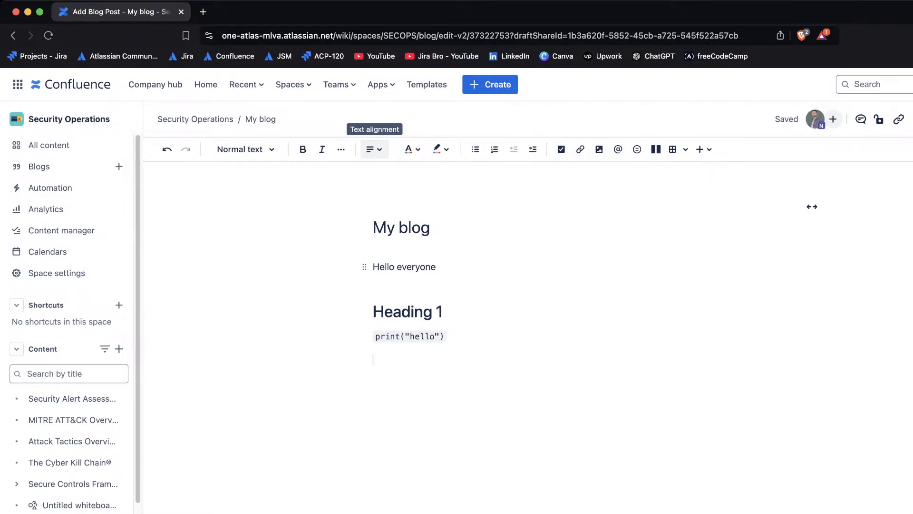
{"action": "left_click", "coordinate": [374, 149]}
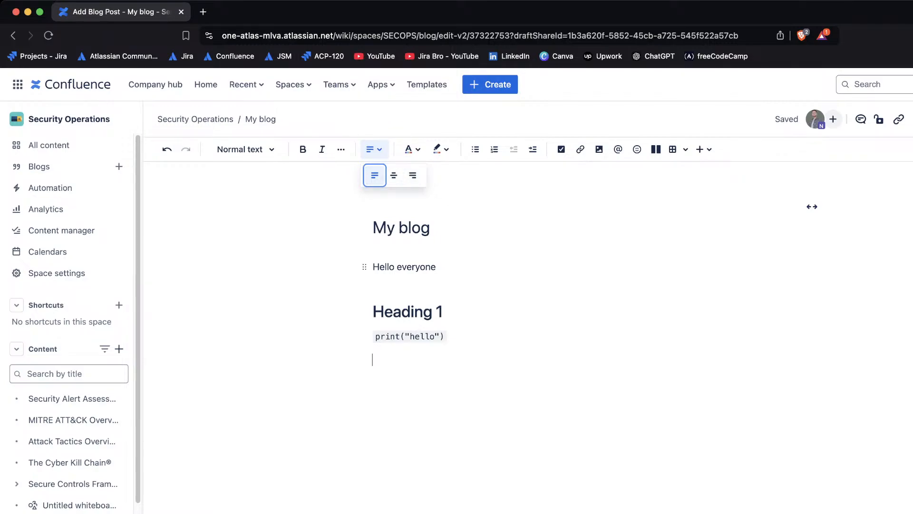
{"action": "left_click", "coordinate": [409, 149]}
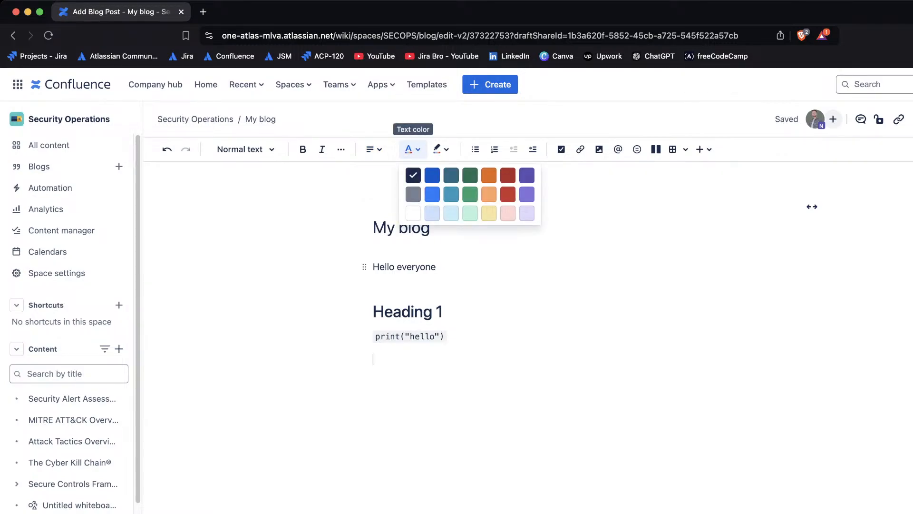
{"action": "left_click", "coordinate": [440, 148]}
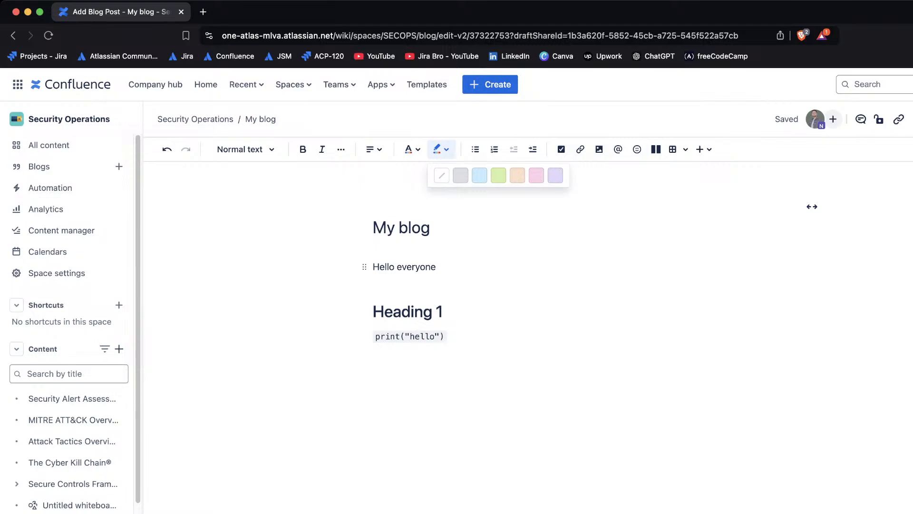
Step: Highlight the greeting line "Hello everyone" in the blog post body with the light blue highlight colour
{"action": "triple_click", "coordinate": [401, 227]}
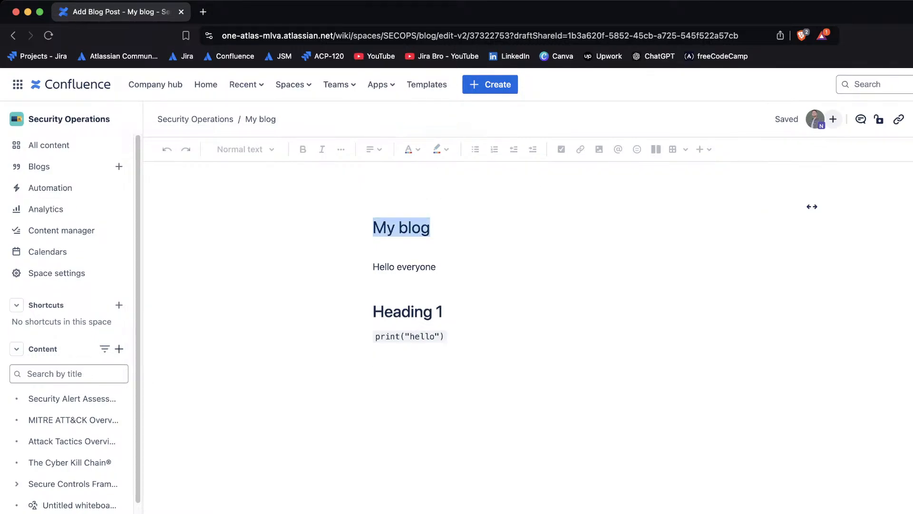
{"action": "left_click", "coordinate": [374, 359]}
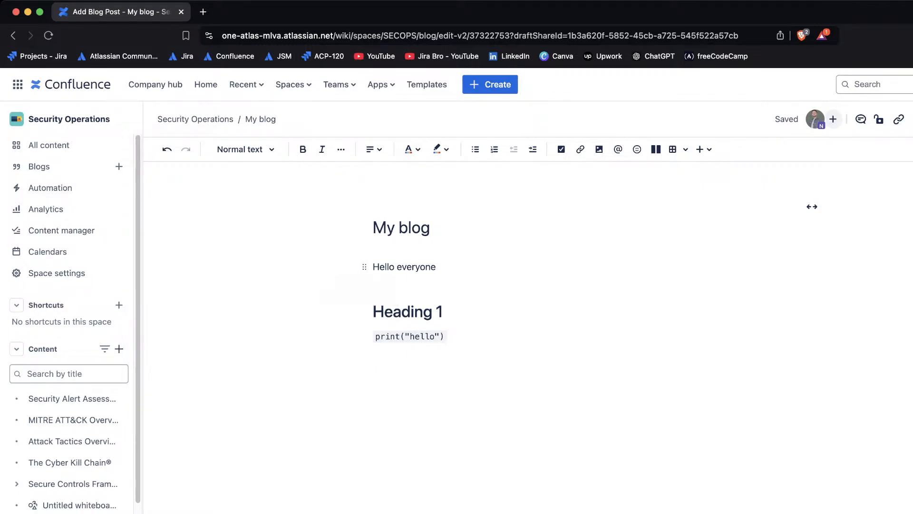
{"action": "left_click_drag", "start_coordinate": [374, 266], "coordinate": [437, 267]}
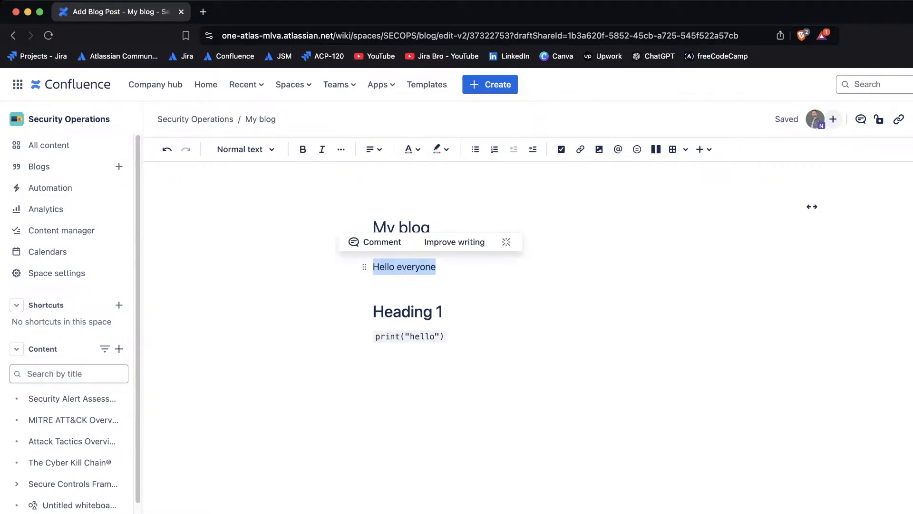
{"action": "left_click", "coordinate": [442, 149]}
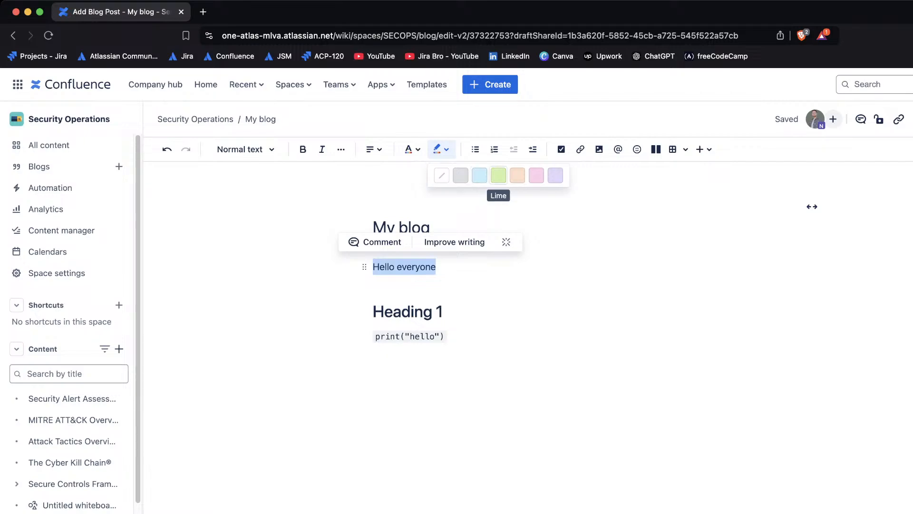
{"action": "left_click", "coordinate": [479, 175]}
{"action": "left_click", "coordinate": [376, 334]}
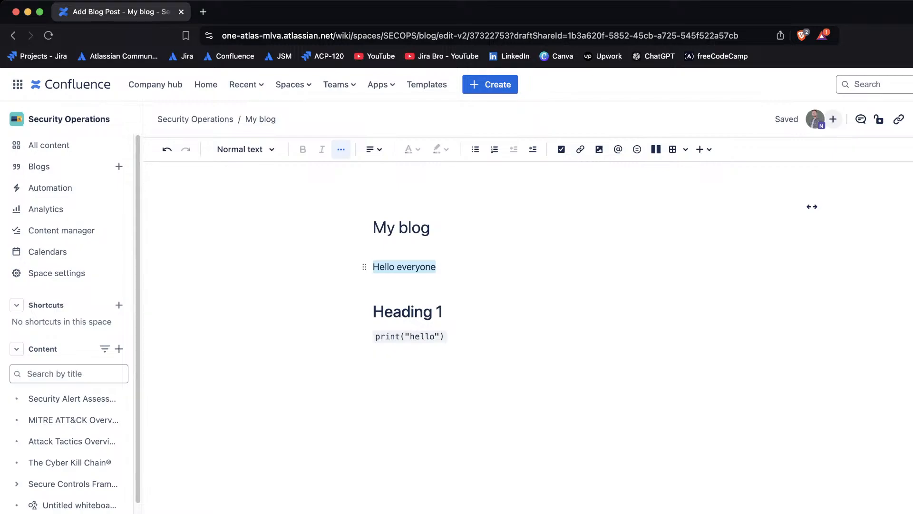
Step: Add an action item below the code line, mentioning a teammate with the text "to follow up on the meeting breif", and end the list beneath it
{"action": "left_click", "coordinate": [373, 359]}
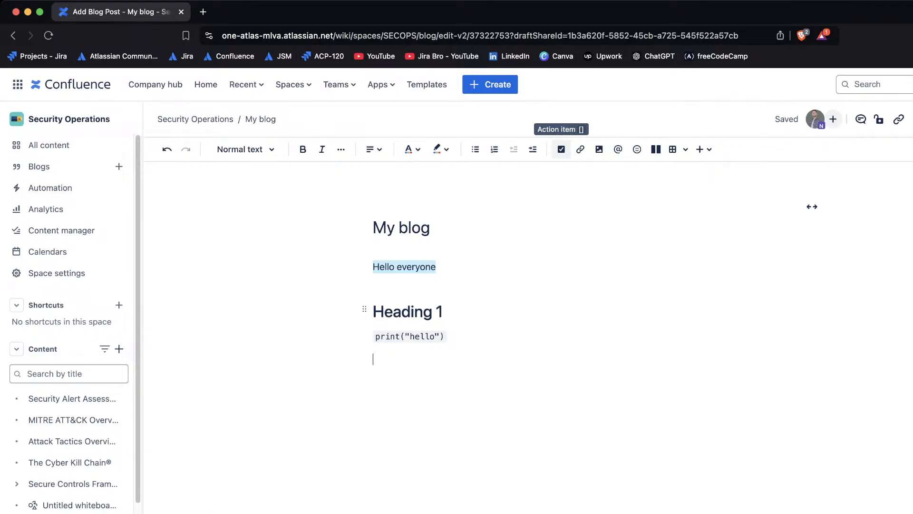
{"action": "left_click", "coordinate": [562, 149]}
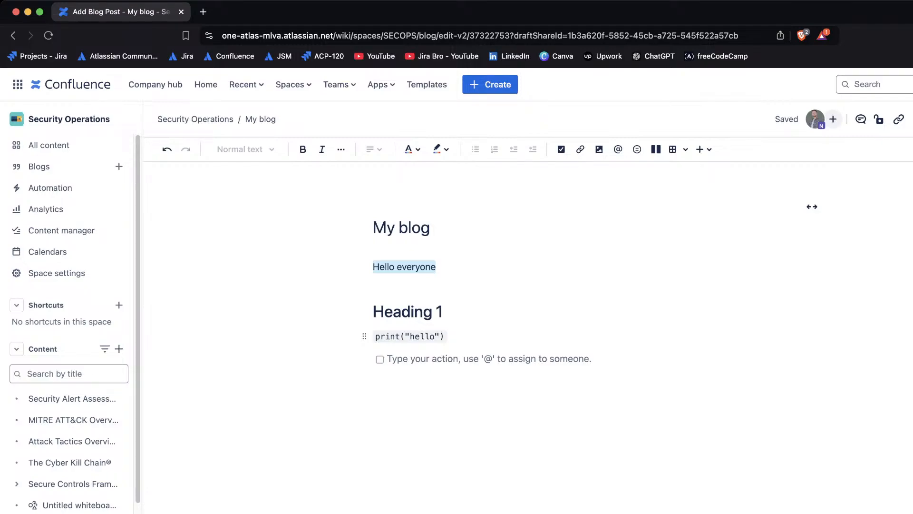
{"action": "type", "text": "@Nikola"}
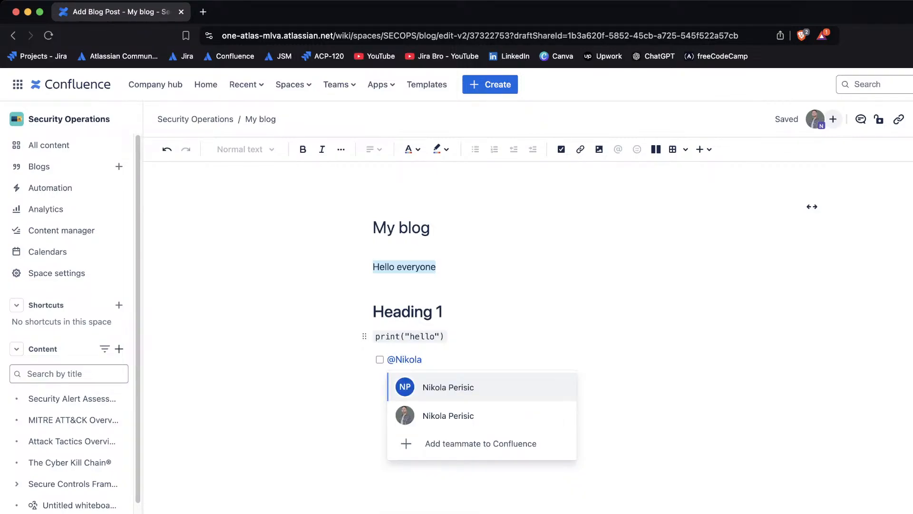
{"action": "key", "text": "Return"}
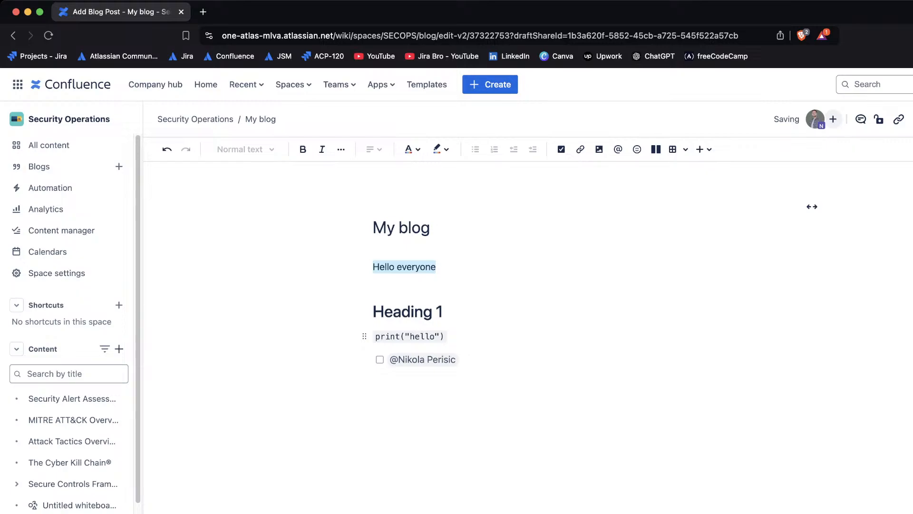
{"action": "type", "text": "to follow up on the me"}
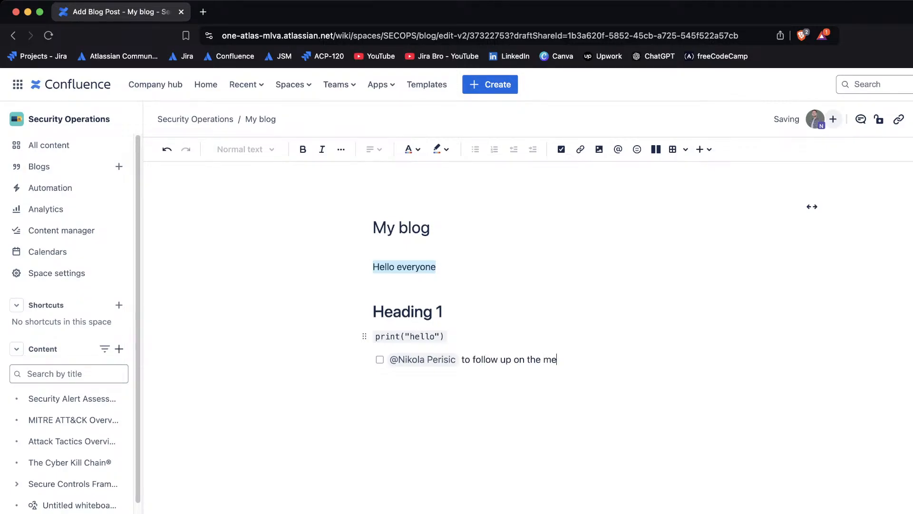
{"action": "type", "text": "eting breif"}
{"action": "key", "text": "Return"}
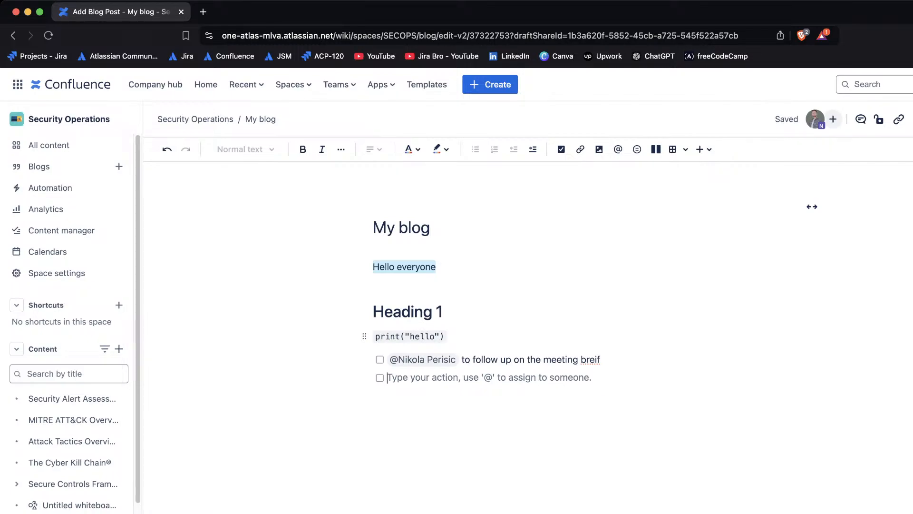
{"action": "key", "text": "Return"}
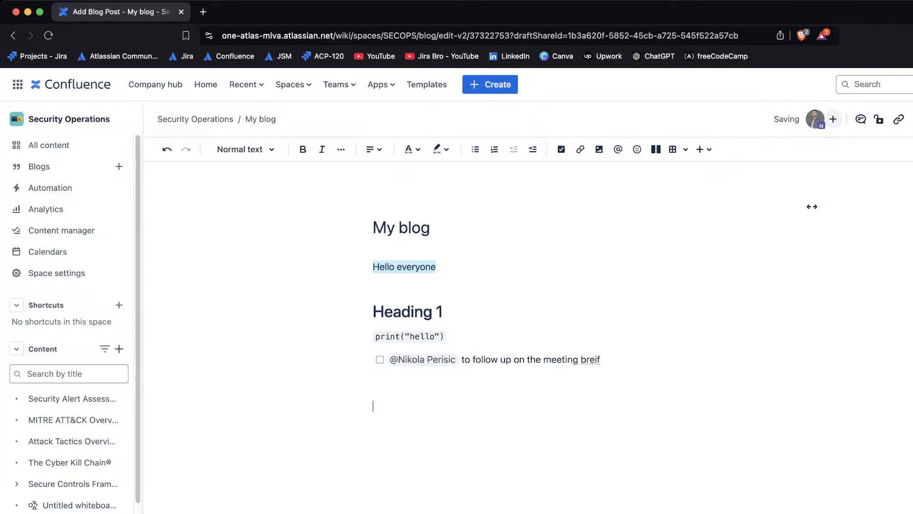
{"action": "key", "text": "BackSpace"}
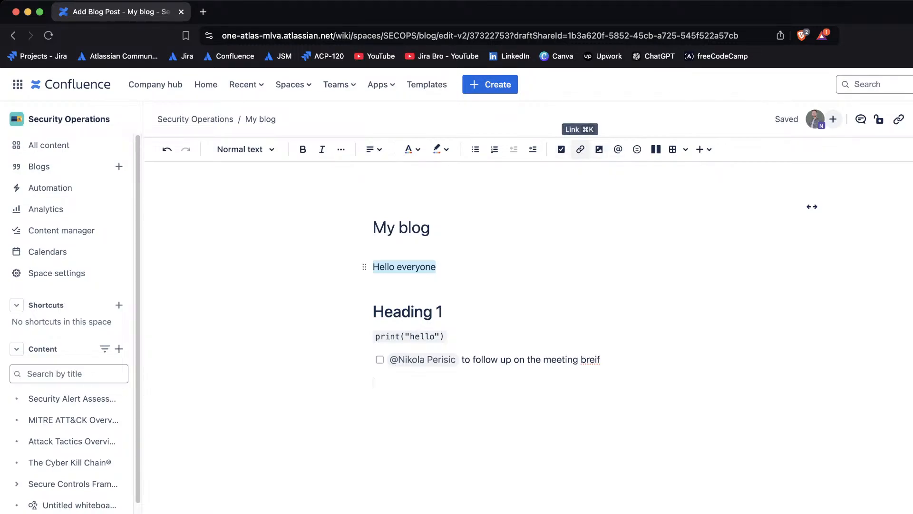
Step: Insert a link to the recently viewed Jira issue "Confirm login addendum from legal" below the action item
{"action": "left_click", "coordinate": [580, 149]}
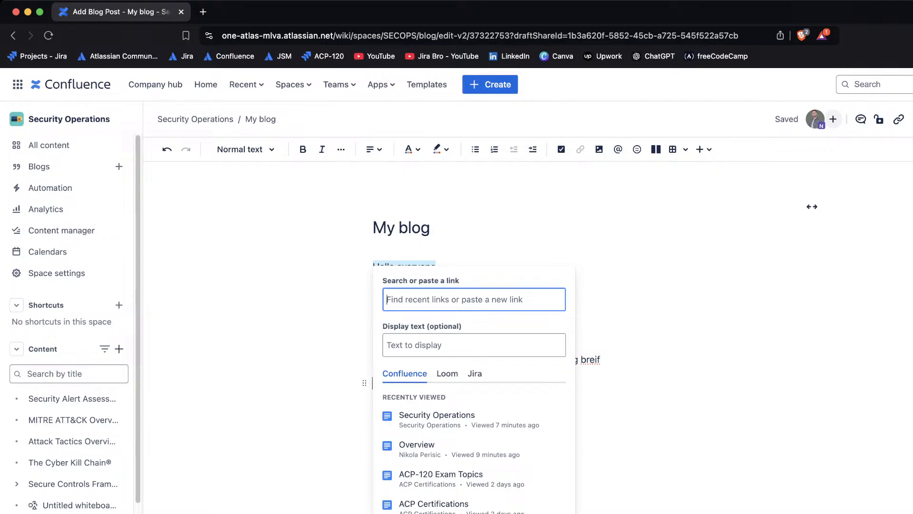
{"action": "left_click", "coordinate": [448, 373]}
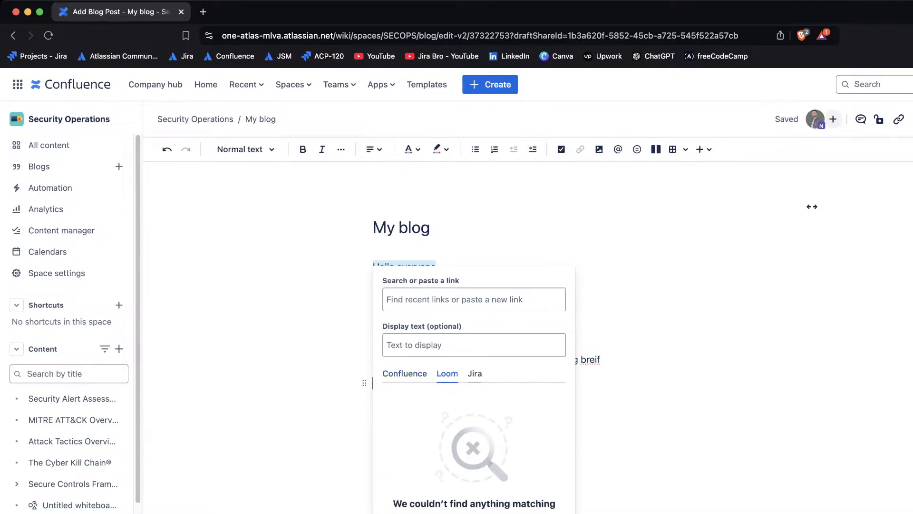
{"action": "left_click", "coordinate": [475, 374]}
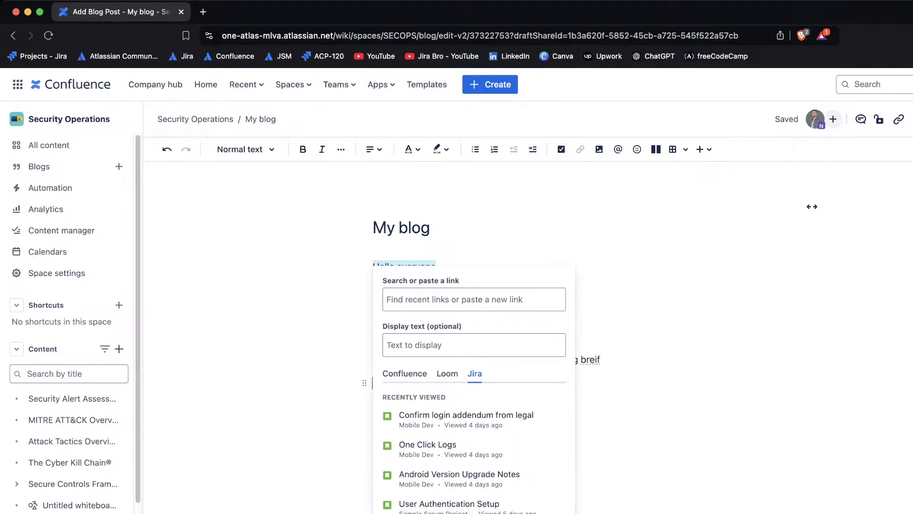
{"action": "left_click", "coordinate": [447, 373]}
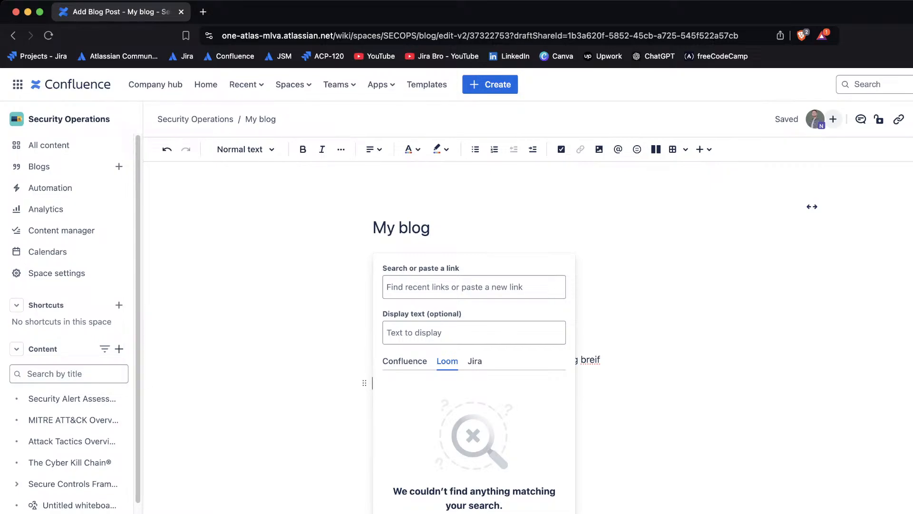
{"action": "left_click", "coordinate": [475, 361]}
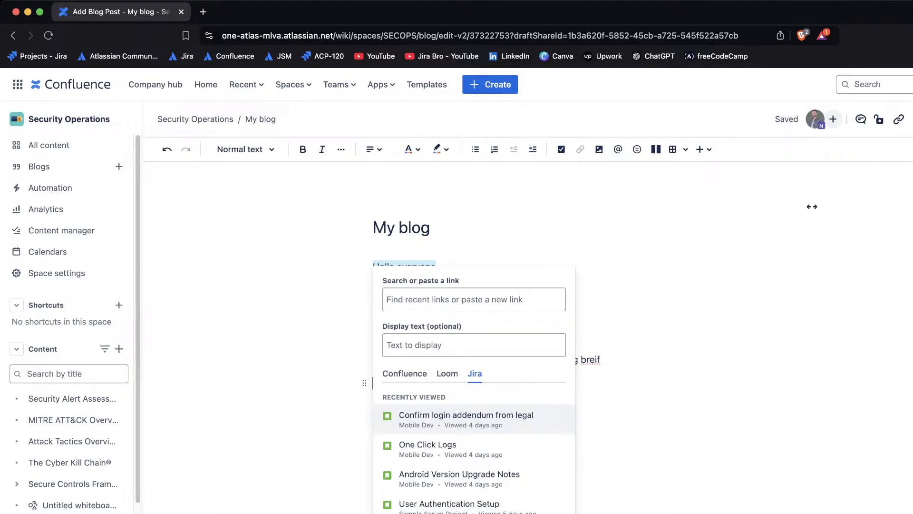
{"action": "left_click", "coordinate": [466, 419]}
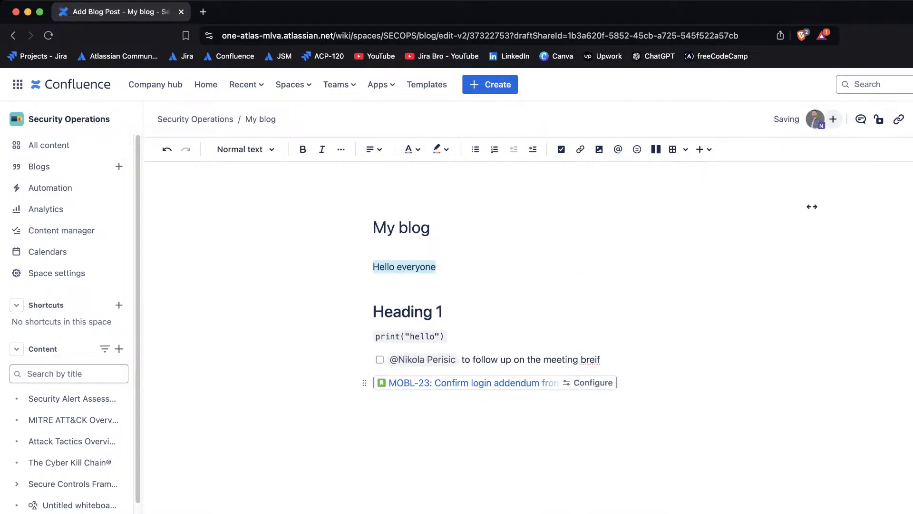
Step: Display the inserted Jira issue link as an embed and look over the embedded issue
{"action": "left_click", "coordinate": [509, 383]}
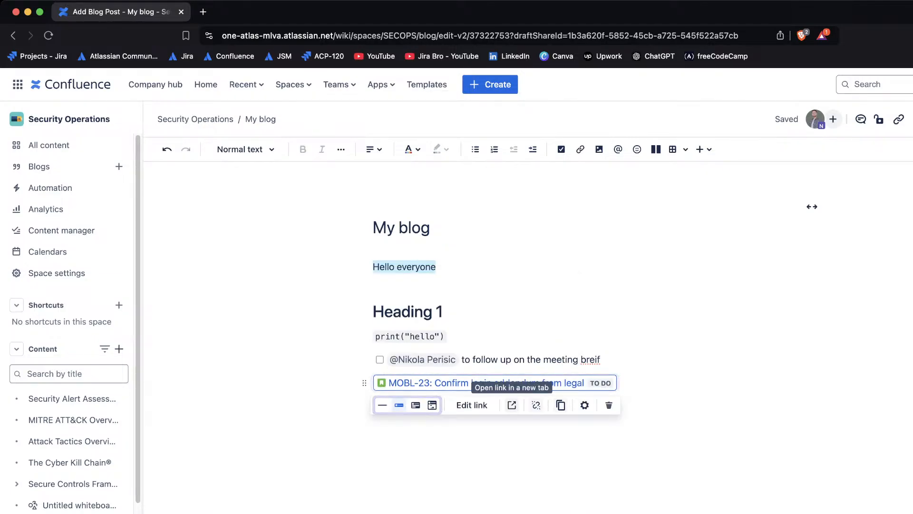
{"action": "left_click", "coordinate": [432, 404]}
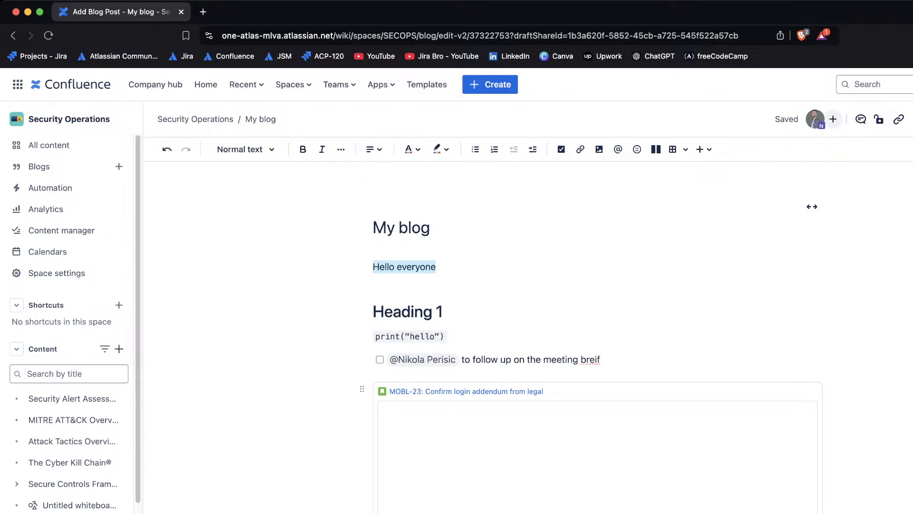
{"action": "scroll", "coordinate": [598, 333], "scroll_direction": "down", "scroll_amount": 5}
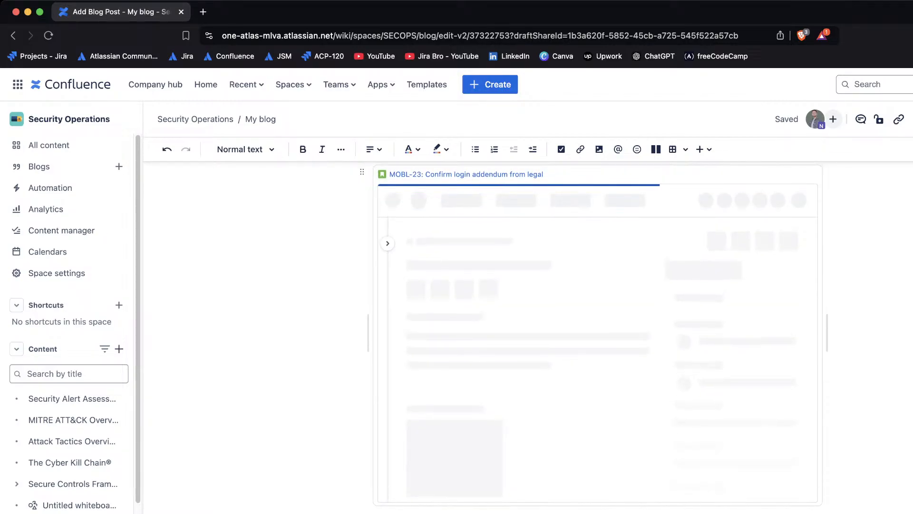
{"action": "scroll", "coordinate": [597, 333], "scroll_direction": "up", "scroll_amount": 1}
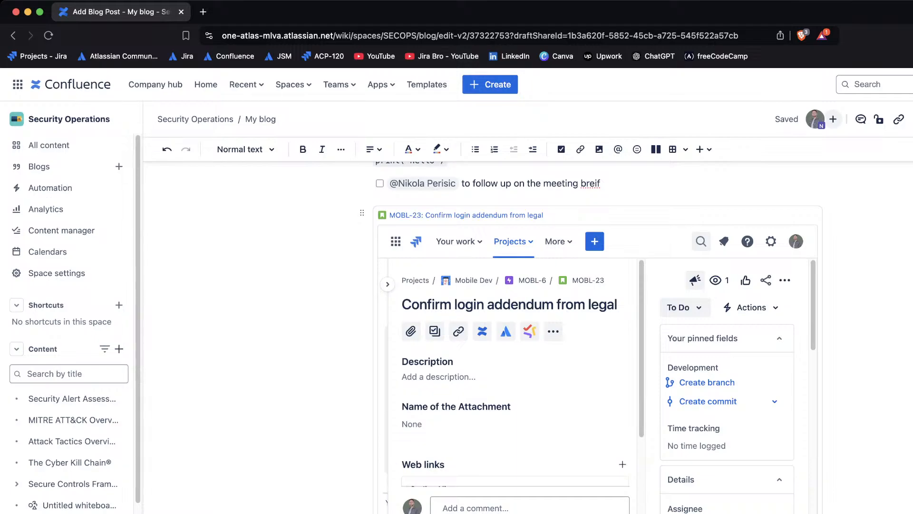
{"action": "scroll", "coordinate": [598, 333], "scroll_direction": "up", "scroll_amount": 3}
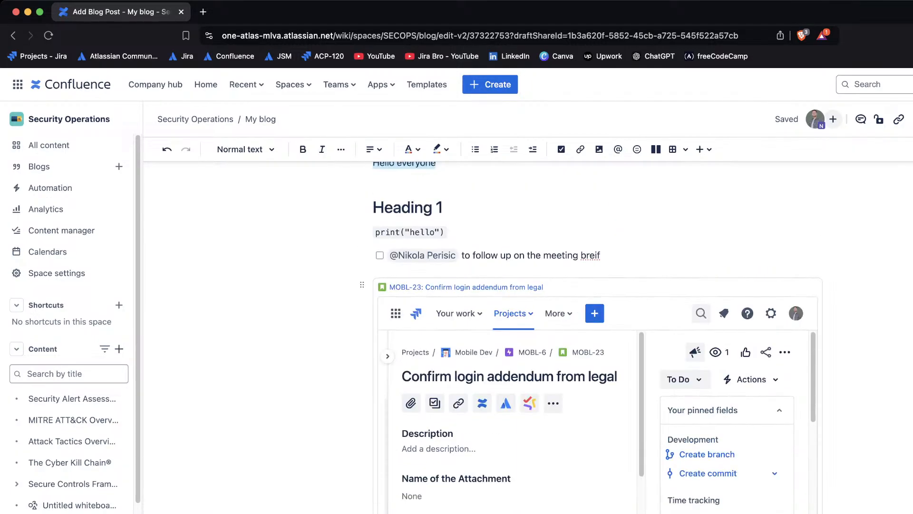
Step: Switch the embedded Jira issue's display to URL
{"action": "left_click", "coordinate": [619, 290]}
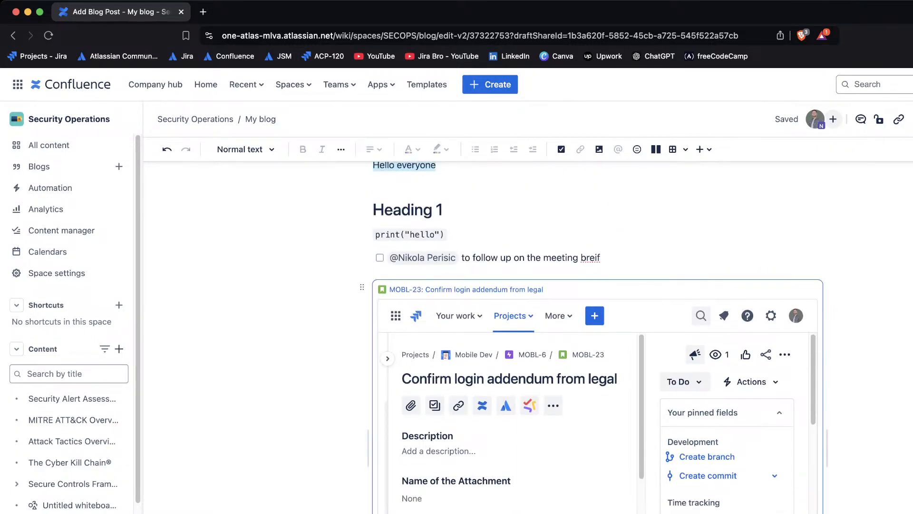
{"action": "scroll", "coordinate": [523, 428], "scroll_direction": "down", "scroll_amount": 5}
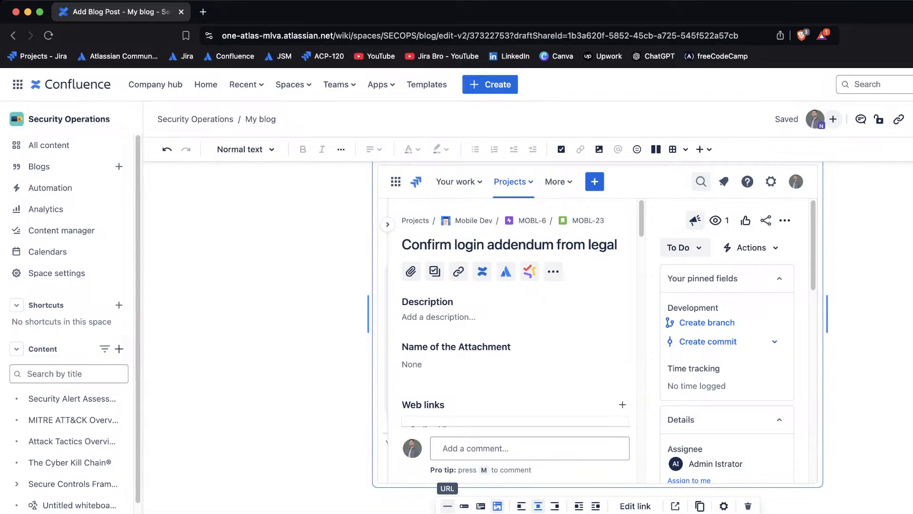
{"action": "left_click", "coordinate": [447, 505]}
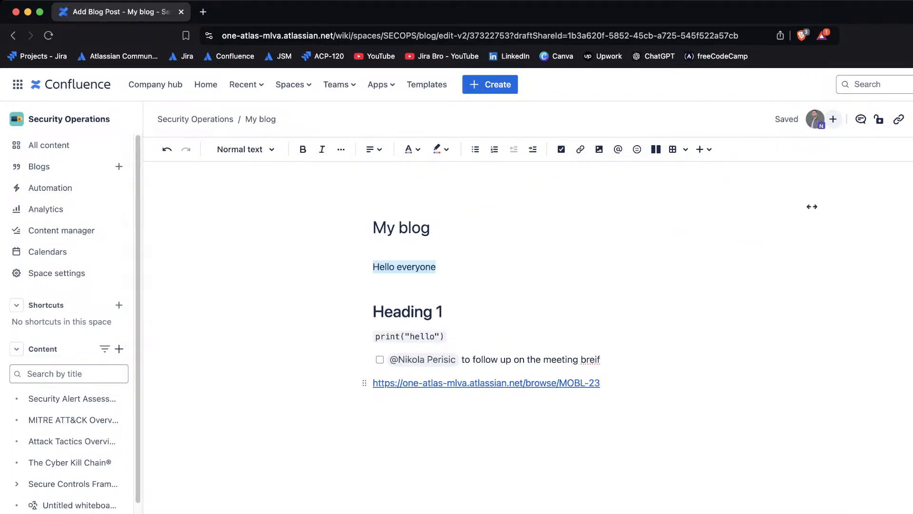
Step: Try the inline display for the Jira issue link and set its final display to Card
{"action": "key", "text": "shift+Left"}
{"action": "key", "text": "shift+Left"}
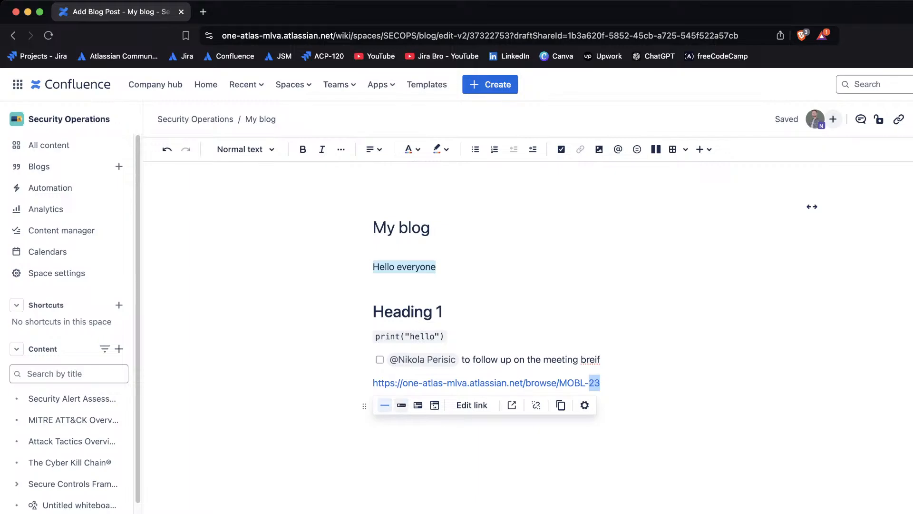
{"action": "left_click", "coordinate": [402, 405]}
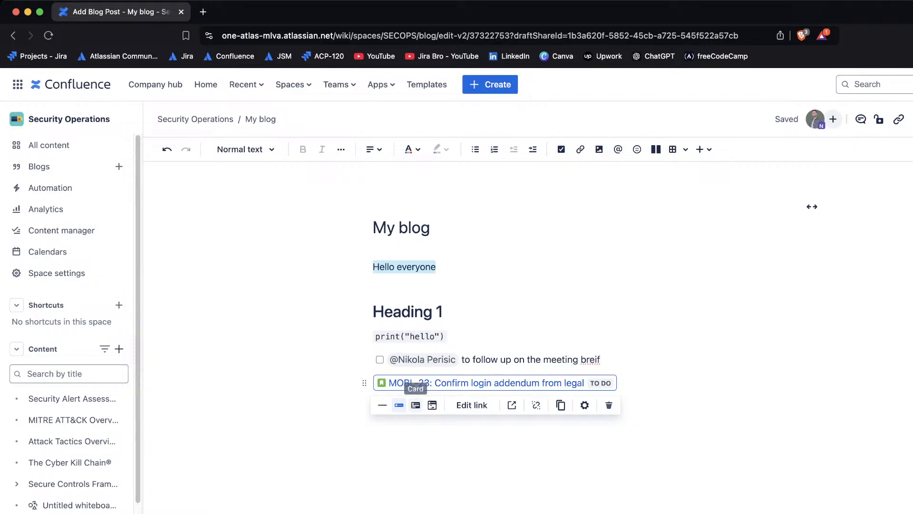
{"action": "left_click", "coordinate": [415, 404]}
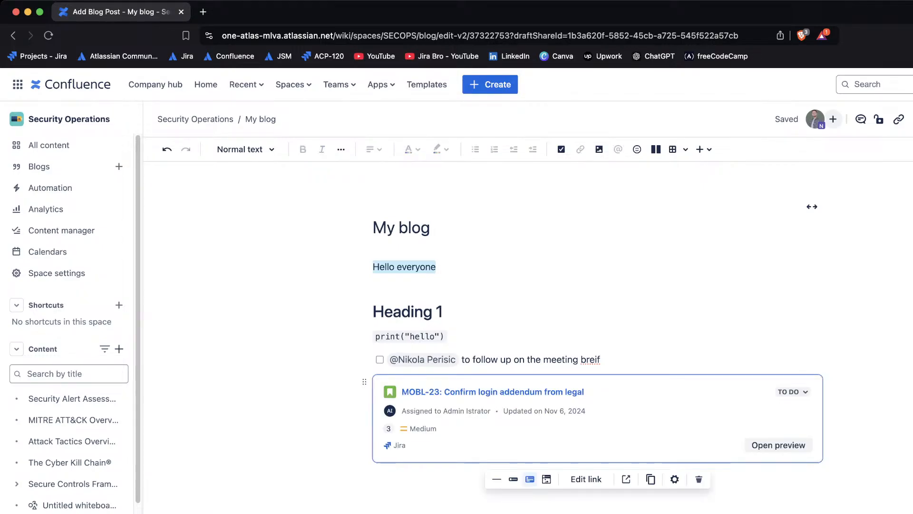
Step: Display the "Confirm login addendum from legal" Jira issue link as an embed and look over the embedded issue
{"action": "left_click", "coordinate": [546, 480]}
{"action": "scroll", "coordinate": [547, 447], "scroll_direction": "down", "scroll_amount": 1}
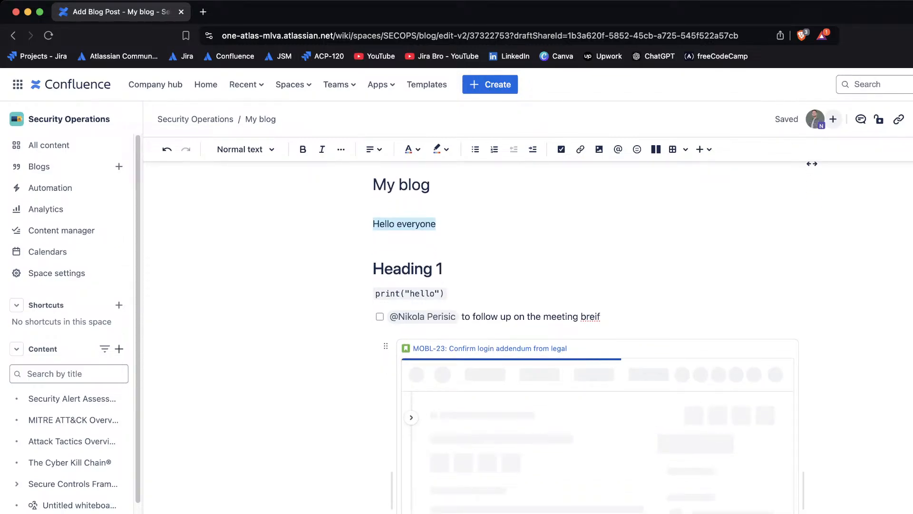
{"action": "scroll", "coordinate": [812, 163], "scroll_direction": "down", "scroll_amount": 3}
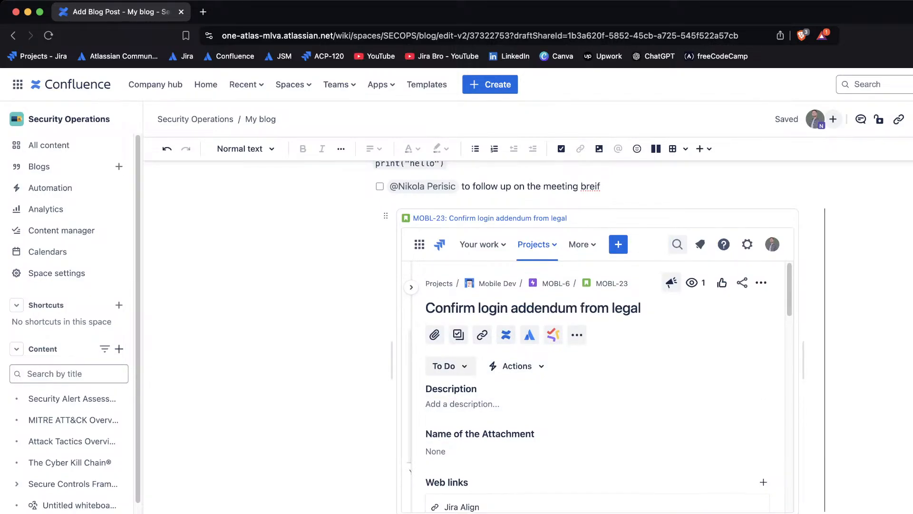
{"action": "scroll", "coordinate": [566, 332], "scroll_direction": "up", "scroll_amount": 4}
{"action": "scroll", "coordinate": [567, 332], "scroll_direction": "down", "scroll_amount": 3}
{"action": "scroll", "coordinate": [595, 371], "scroll_direction": "down", "scroll_amount": 10}
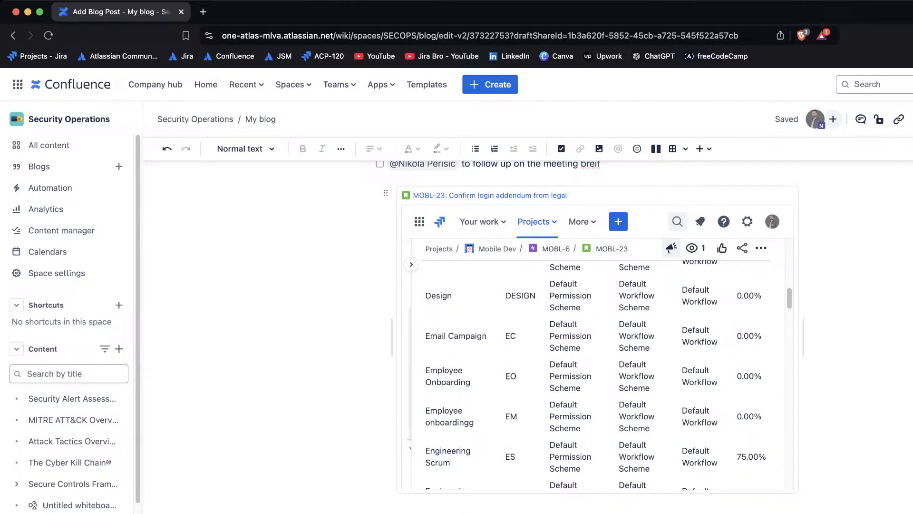
{"action": "scroll", "coordinate": [594, 371], "scroll_direction": "up", "scroll_amount": 10}
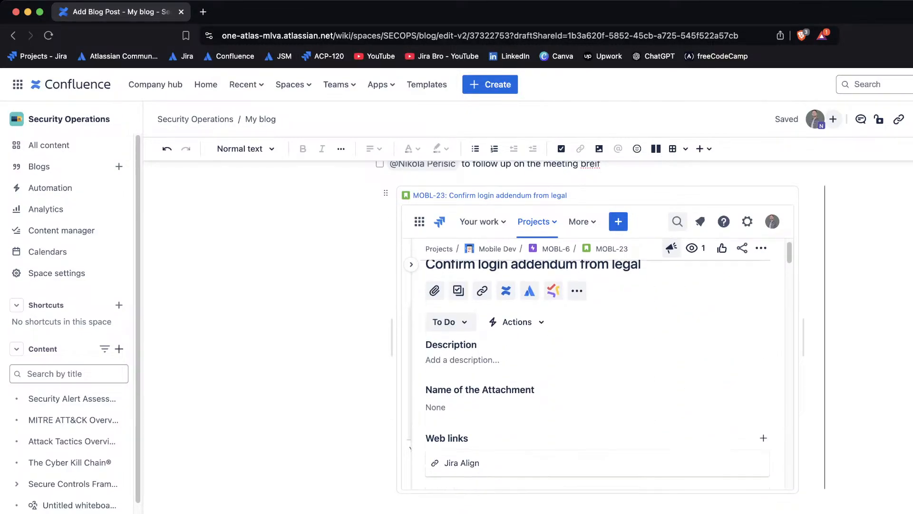
Step: Open the embedded issue's description for editing and cancel the edit
{"action": "left_click", "coordinate": [547, 408]}
{"action": "left_click", "coordinate": [547, 360]}
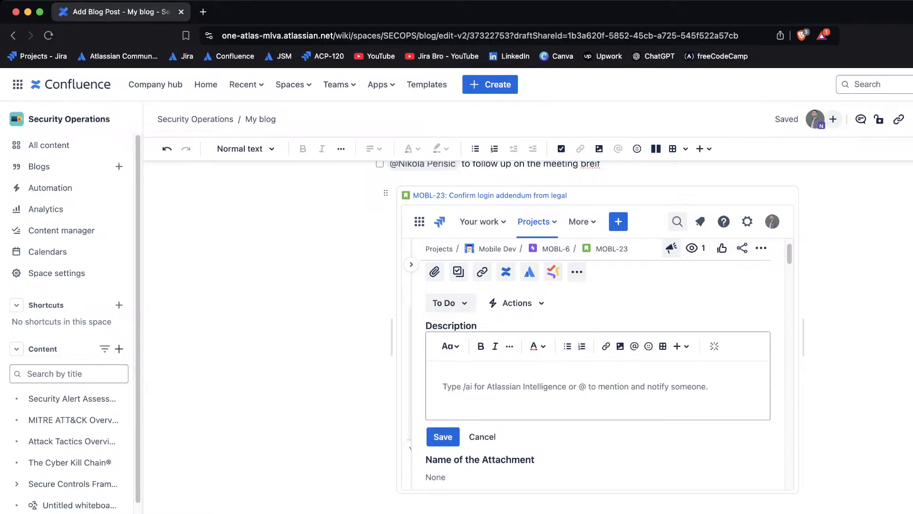
{"action": "left_click", "coordinate": [482, 437]}
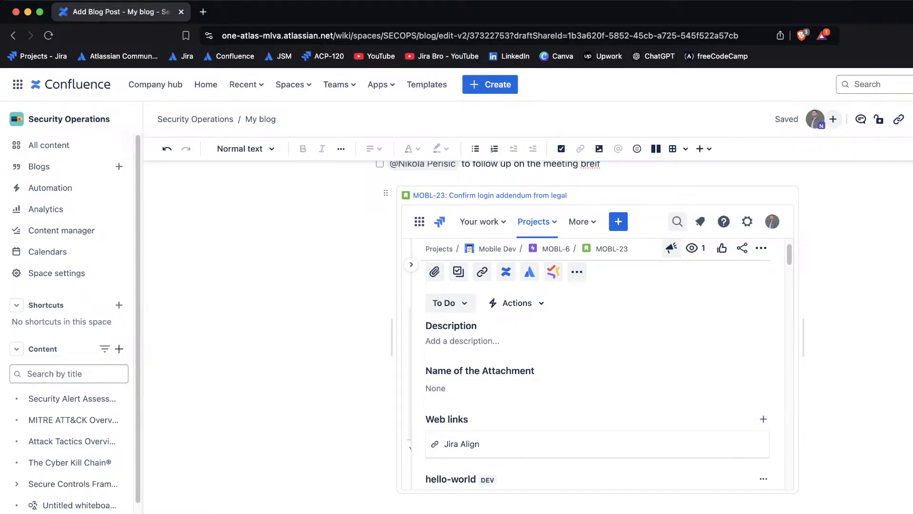
{"action": "left_click", "coordinate": [485, 341]}
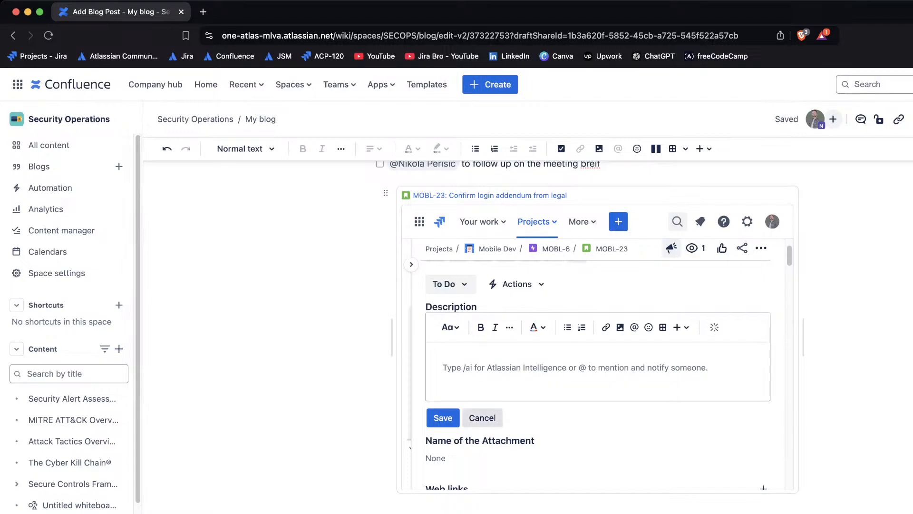
{"action": "left_click", "coordinate": [482, 418]}
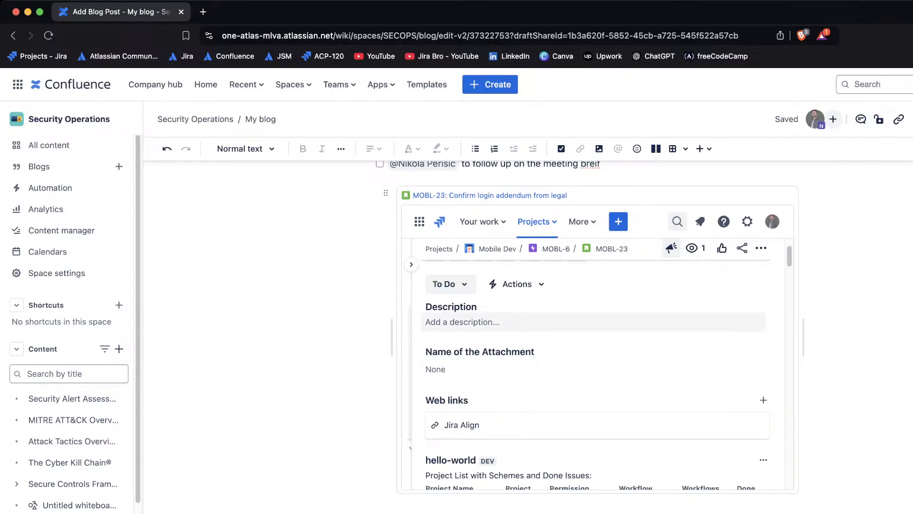
Step: Review the rest of the embedded Jira issue, from its project list and details down to the activity comments
{"action": "scroll", "coordinate": [598, 376], "scroll_direction": "down", "scroll_amount": 15}
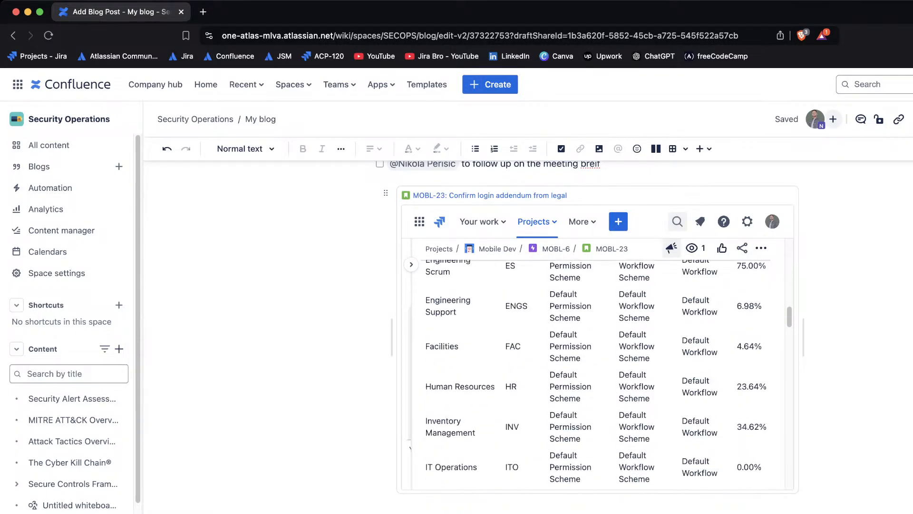
{"action": "scroll", "coordinate": [598, 398], "scroll_direction": "down", "scroll_amount": 10}
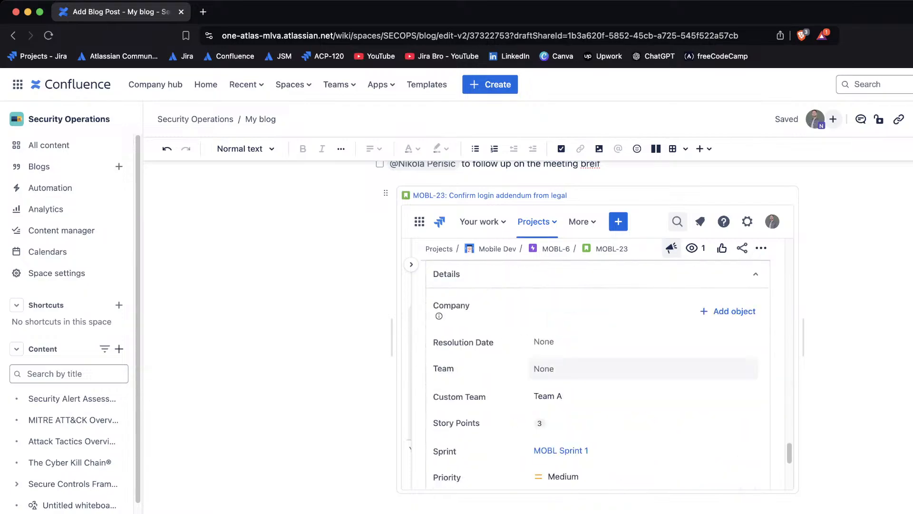
{"action": "scroll", "coordinate": [587, 327], "scroll_direction": "down", "scroll_amount": 2}
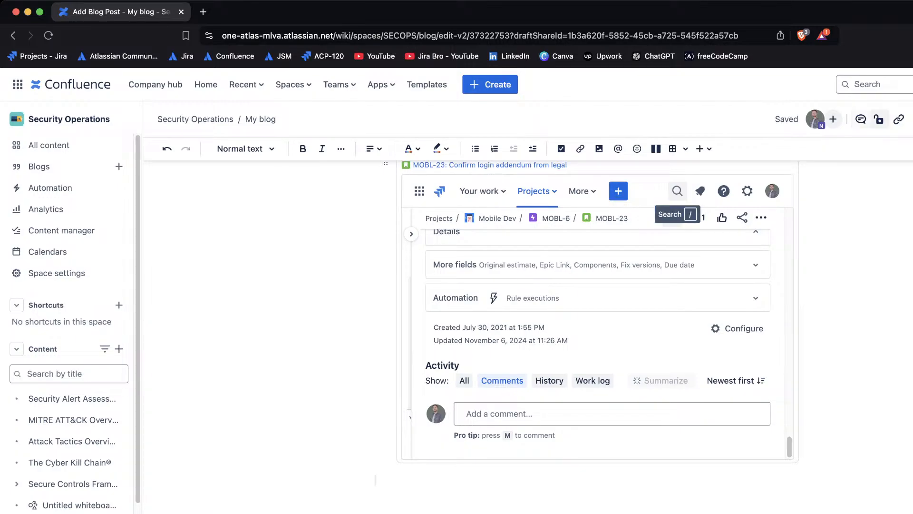
Step: Start publishing the blog post and set its access to "Only specific people can view or edit"
{"action": "left_click", "coordinate": [912, 119]}
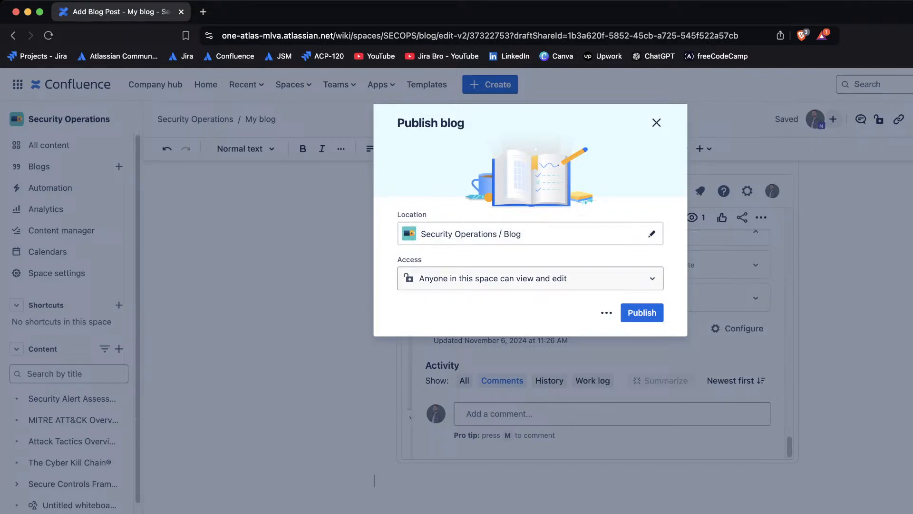
{"action": "left_click", "coordinate": [530, 278]}
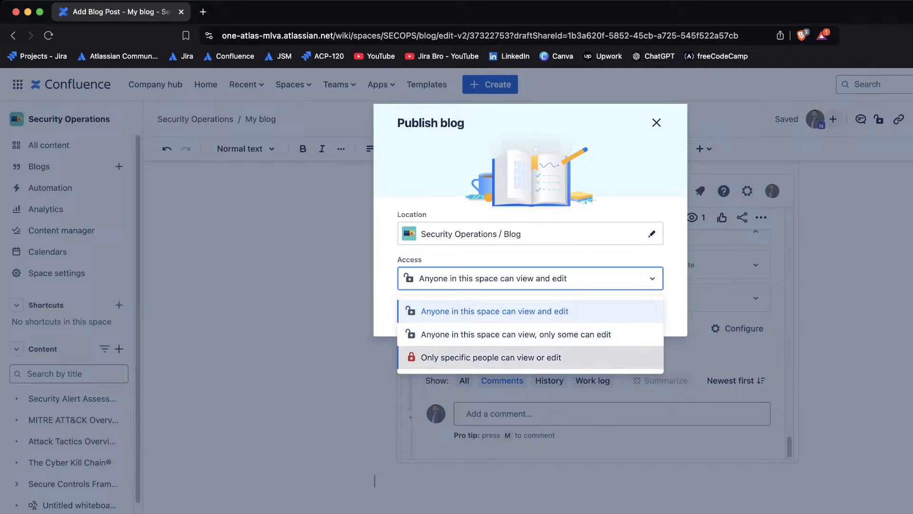
{"action": "left_click", "coordinate": [491, 357]}
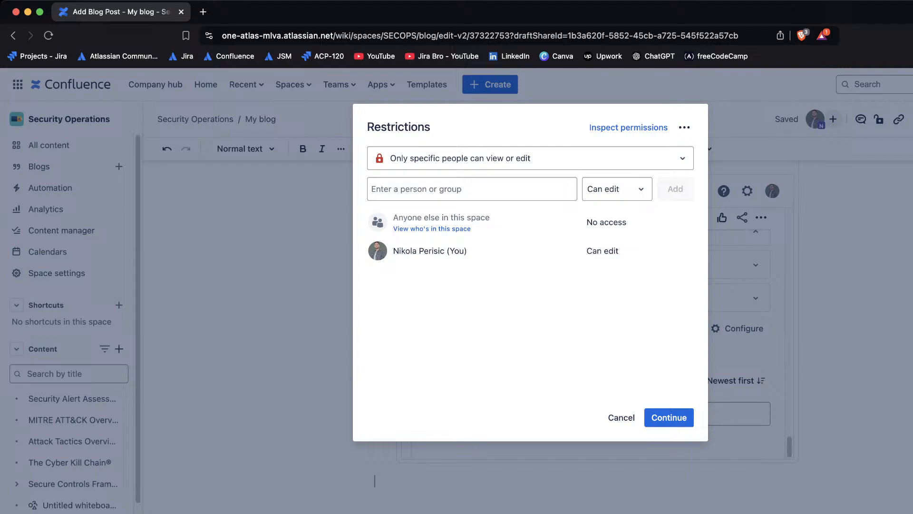
Step: Add the other account holder as a person in the blog post's restrictions with View only access
{"action": "triple_click", "coordinate": [430, 251]}
{"action": "left_click", "coordinate": [470, 253]}
{"action": "left_click_drag", "start_coordinate": [587, 251], "coordinate": [620, 251]}
{"action": "left_click", "coordinate": [621, 252]}
{"action": "left_click", "coordinate": [472, 189]}
{"action": "type", "text": "nikola"}
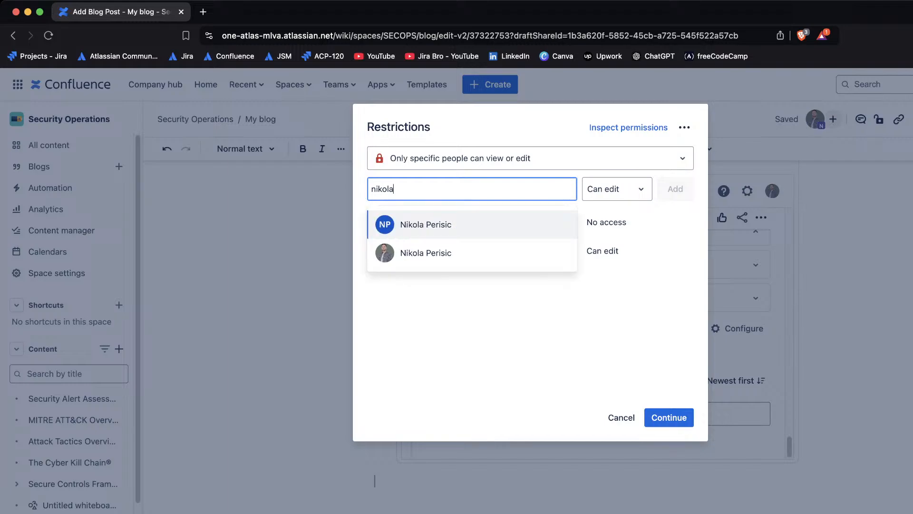
{"action": "key", "text": "Return"}
{"action": "left_click", "coordinate": [530, 304]}
{"action": "left_click", "coordinate": [617, 189]}
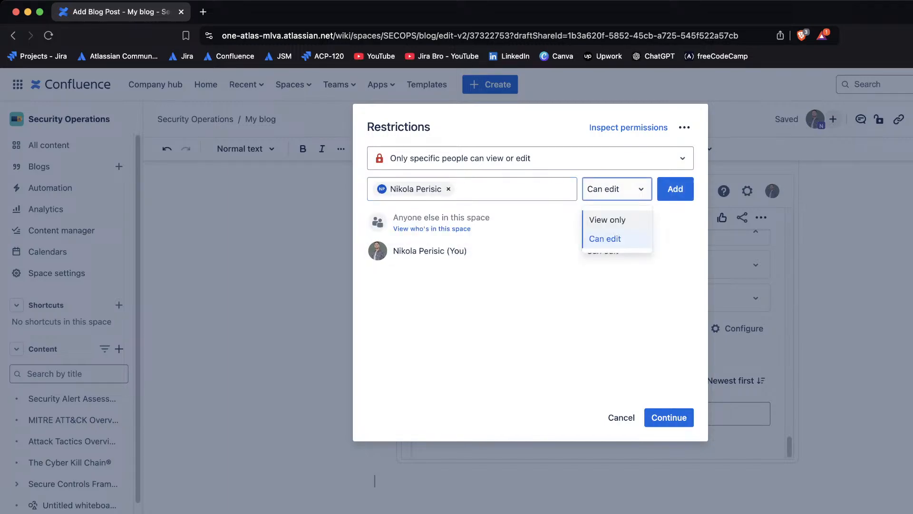
{"action": "left_click", "coordinate": [608, 220]}
{"action": "left_click", "coordinate": [676, 189]}
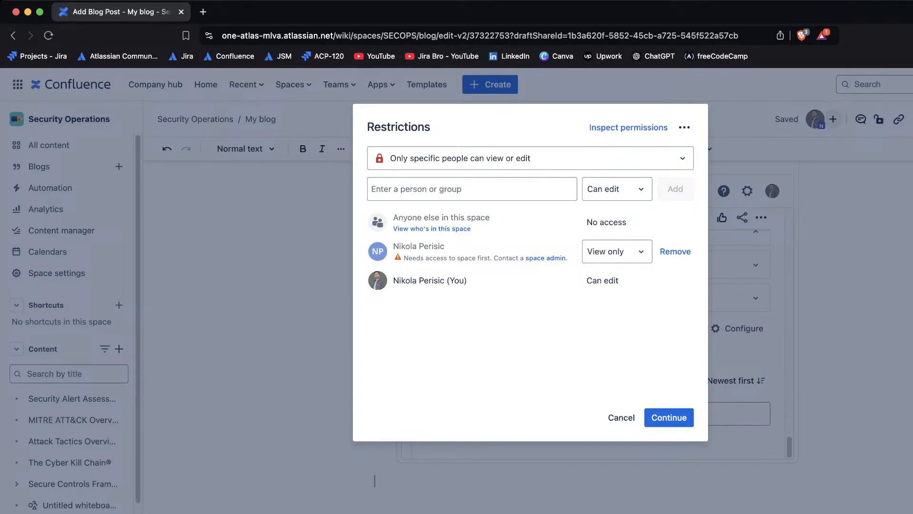
Step: Confirm the restrictions, publish the blog post to Security Operations and look over the published post
{"action": "triple_click", "coordinate": [418, 246]}
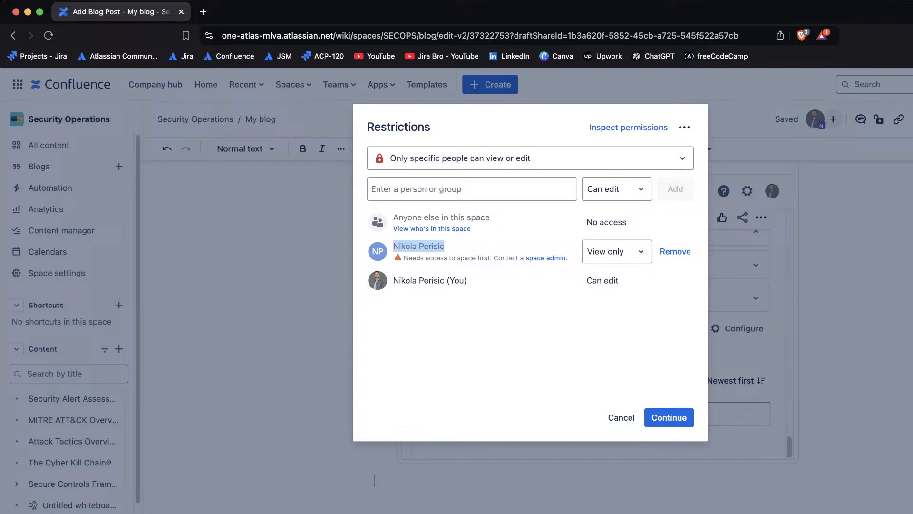
{"action": "left_click_drag", "start_coordinate": [409, 258], "coordinate": [480, 258]}
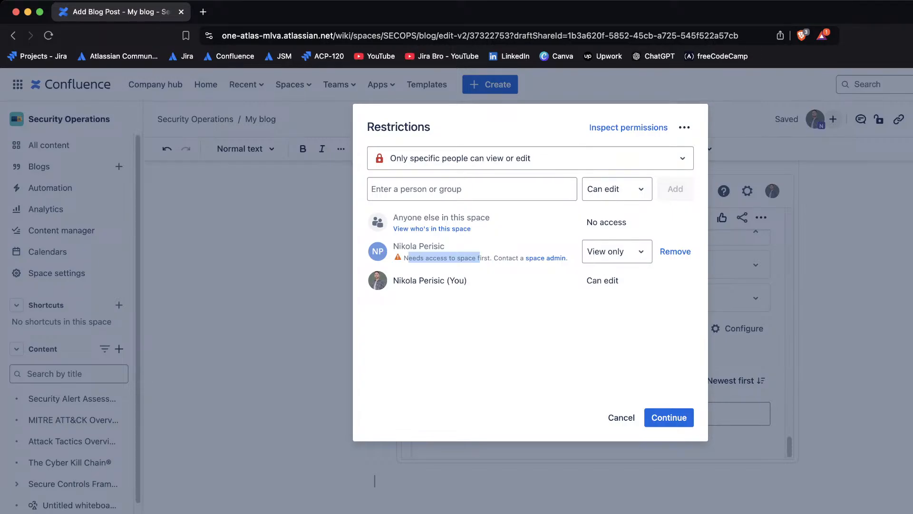
{"action": "left_click", "coordinate": [669, 417]}
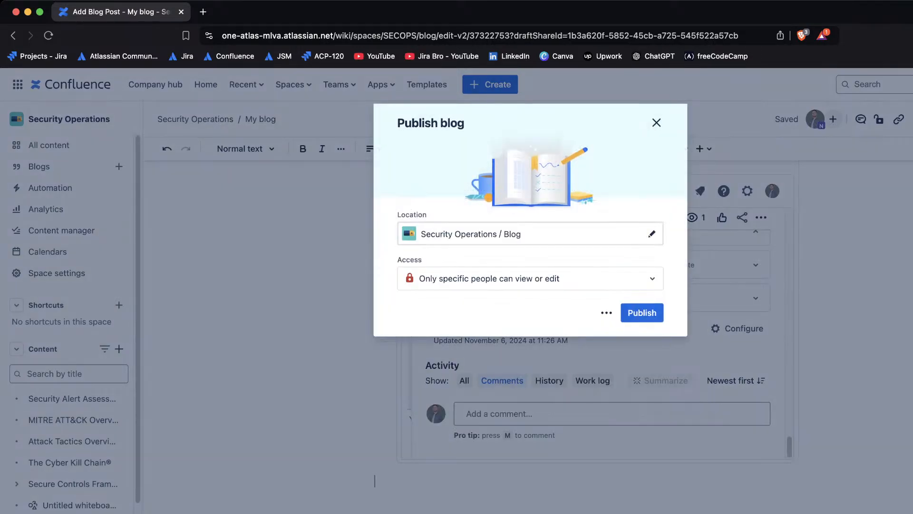
{"action": "left_click", "coordinate": [642, 312]}
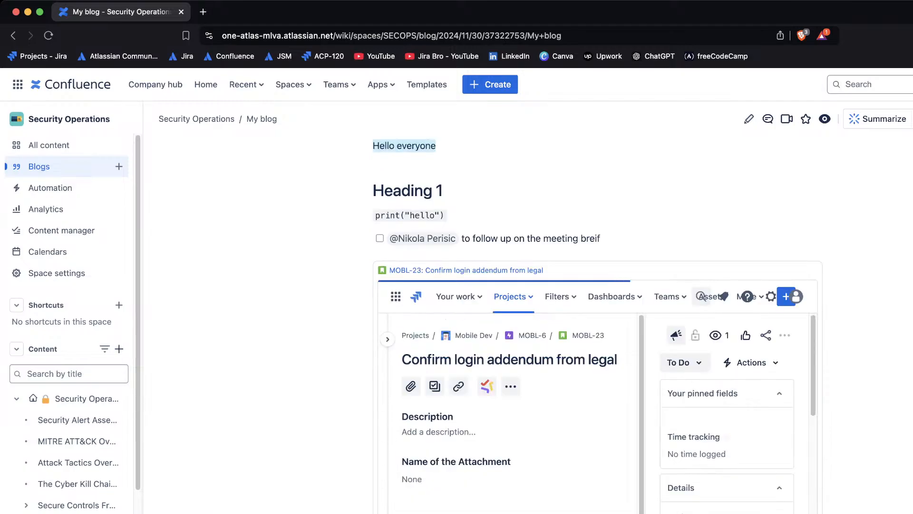
{"action": "scroll", "coordinate": [509, 380], "scroll_direction": "down", "scroll_amount": 10}
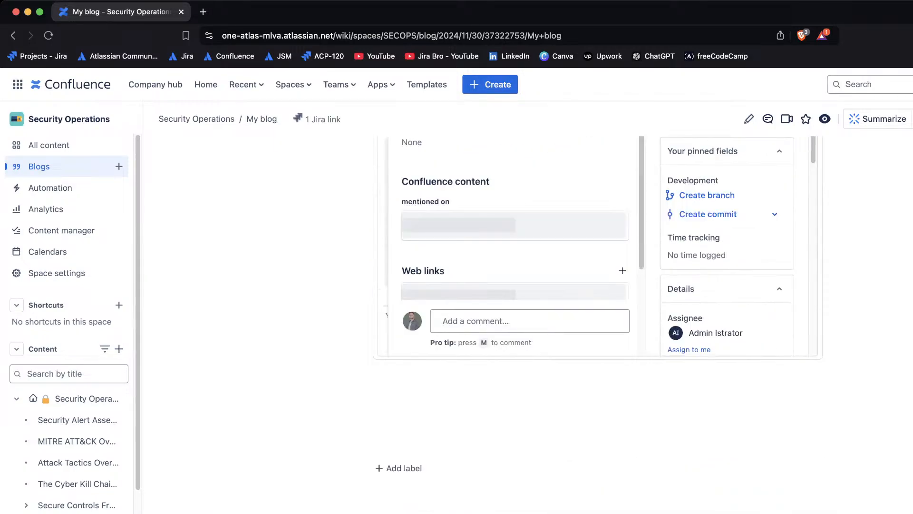
{"action": "scroll", "coordinate": [475, 323], "scroll_direction": "up", "scroll_amount": 10}
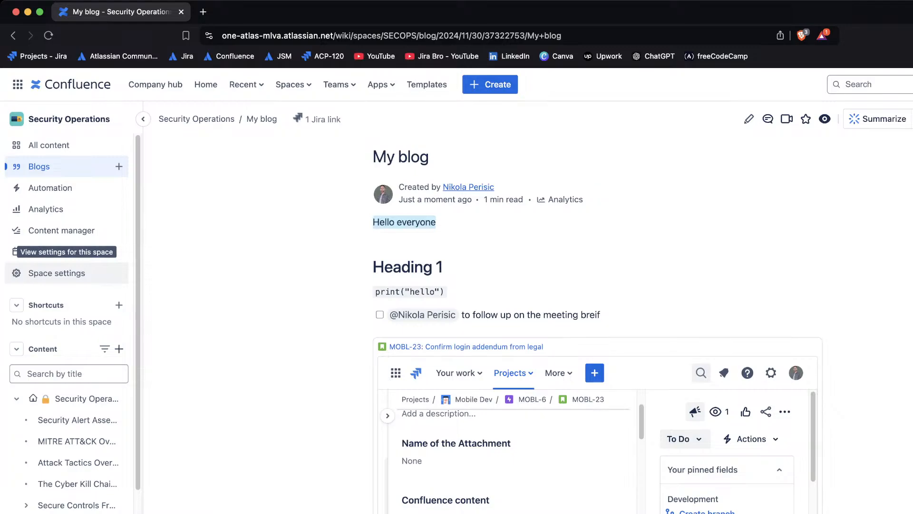
Step: Open the user permissions under Space access in the Security Operations space settings
{"action": "left_click", "coordinate": [57, 273]}
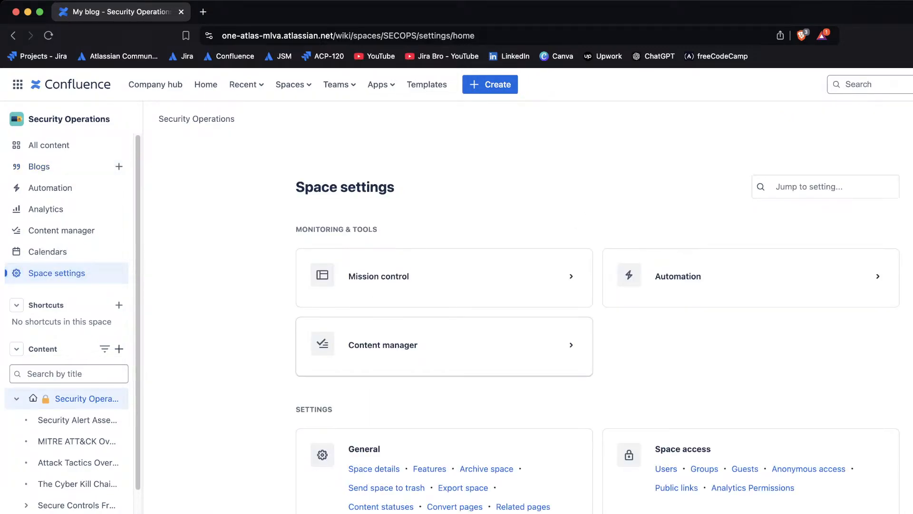
{"action": "scroll", "coordinate": [597, 309], "scroll_direction": "down", "scroll_amount": 3}
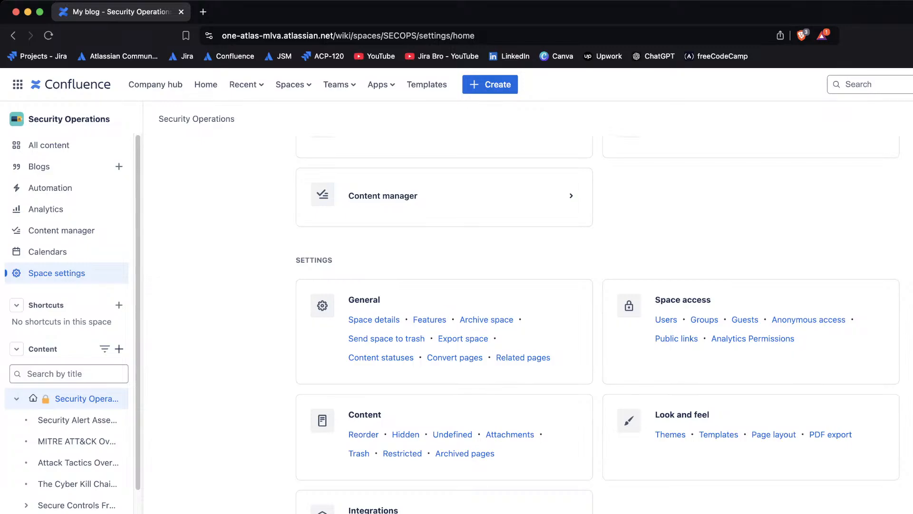
{"action": "left_click", "coordinate": [666, 319]}
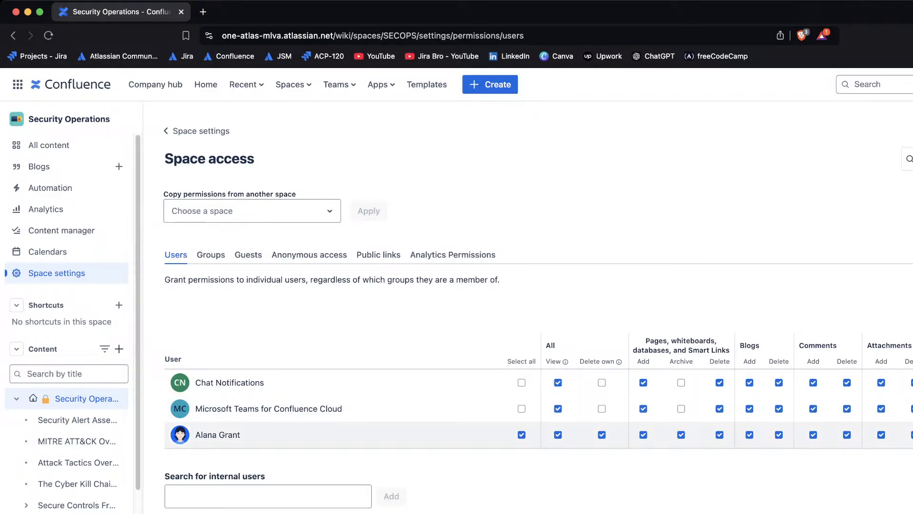
Step: Add your own account to the space's individual users and grant it all permissions
{"action": "left_click", "coordinate": [267, 496]}
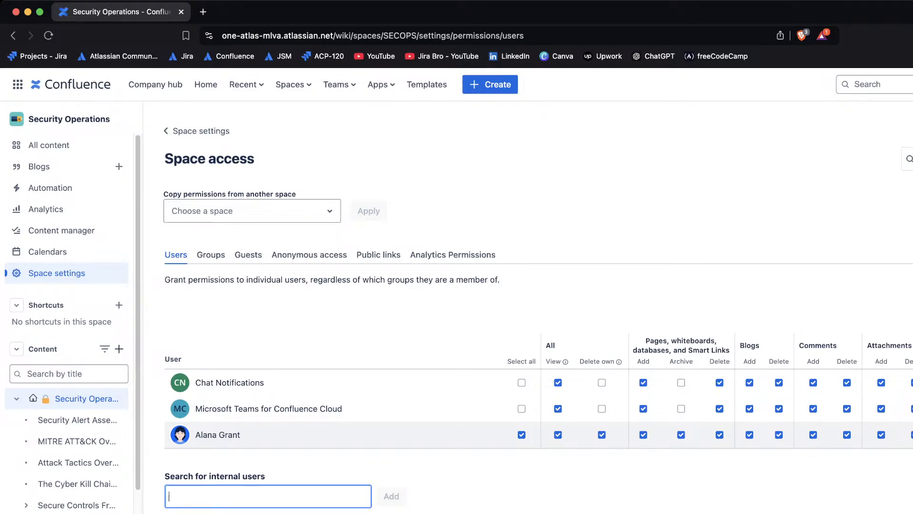
{"action": "type", "text": "ola"}
{"action": "key", "text": "Return"}
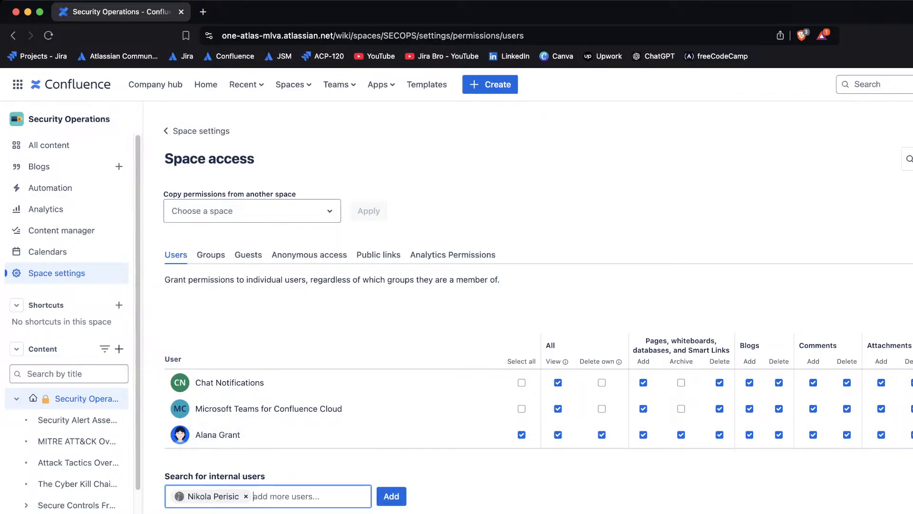
{"action": "left_click", "coordinate": [392, 496]}
{"action": "left_click", "coordinate": [522, 461]}
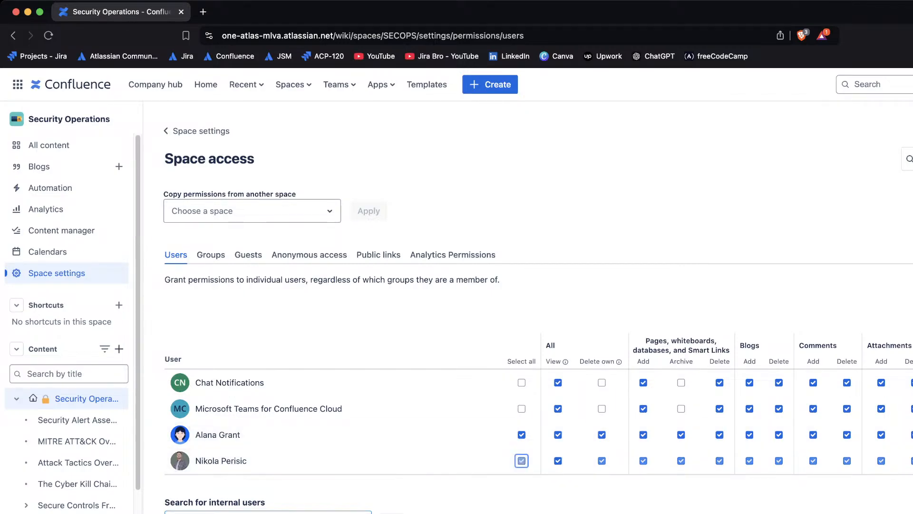
Step: Add the second user to the space with only the View permission and save the permissions
{"action": "left_click", "coordinate": [268, 513]}
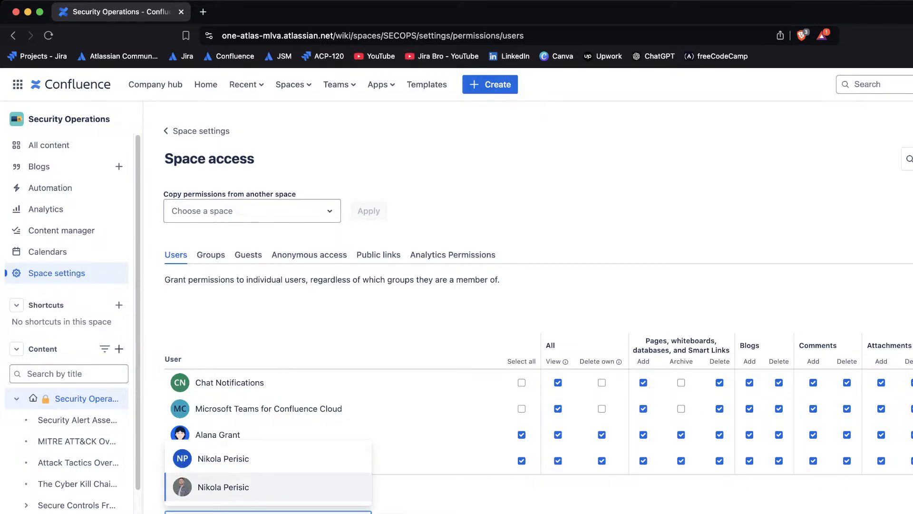
{"action": "left_click", "coordinate": [248, 459]}
{"action": "left_click", "coordinate": [392, 513]}
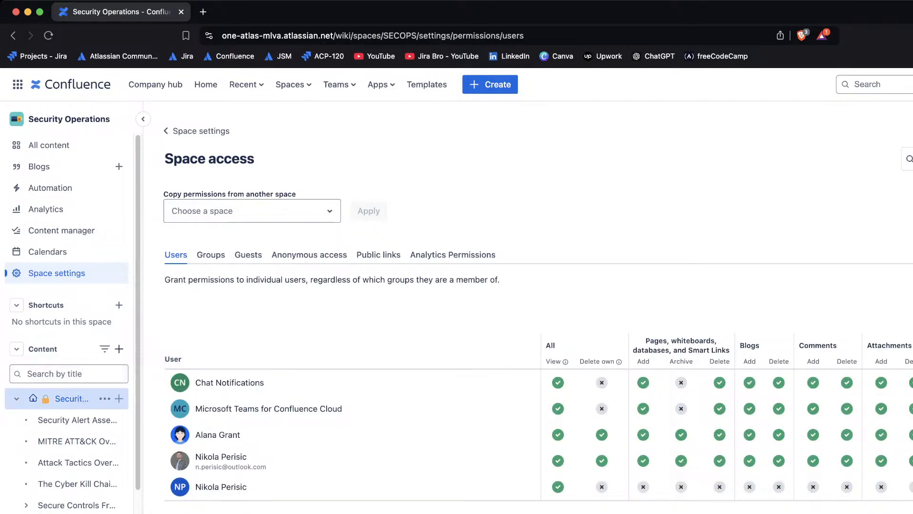
Step: Reopen the recently viewed "My blog" post and check the people listed in its restrictions
{"action": "scroll", "coordinate": [66, 463], "scroll_direction": "down", "scroll_amount": 1}
{"action": "scroll", "coordinate": [66, 471], "scroll_direction": "down", "scroll_amount": 5}
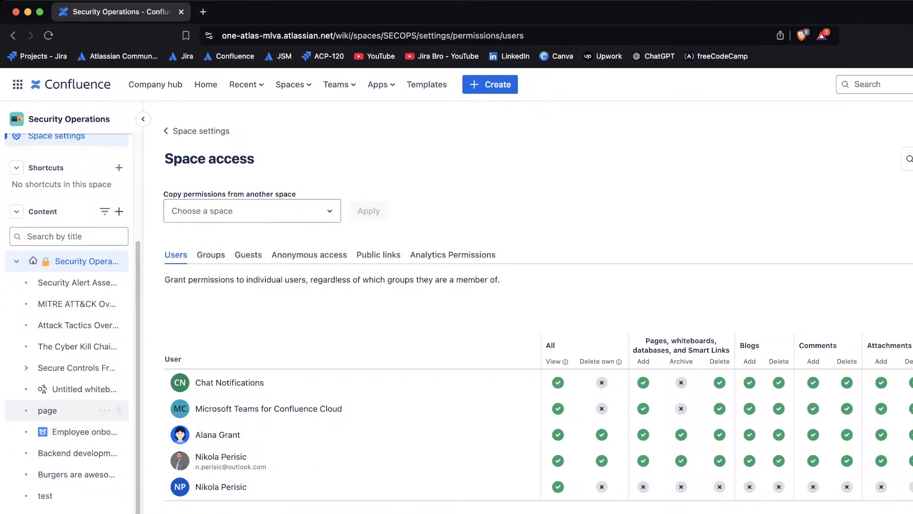
{"action": "scroll", "coordinate": [66, 333], "scroll_direction": "up", "scroll_amount": 5}
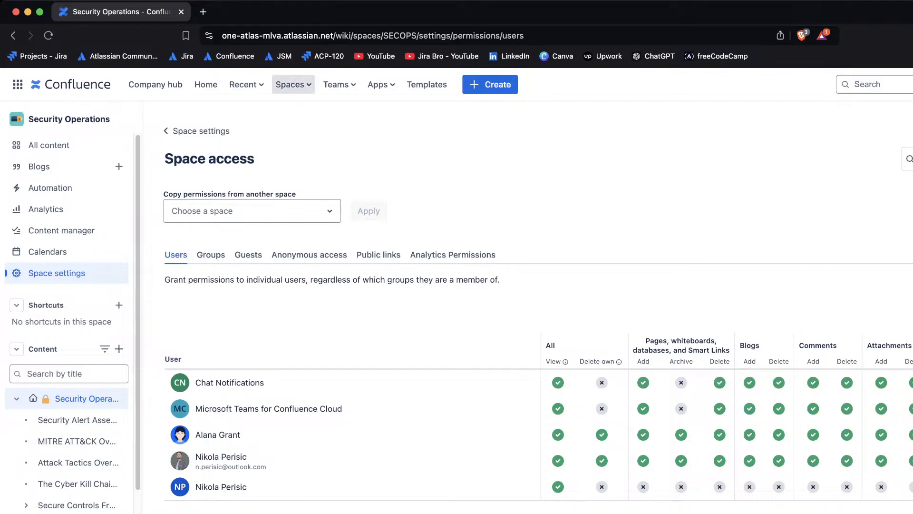
{"action": "left_click", "coordinate": [243, 84]}
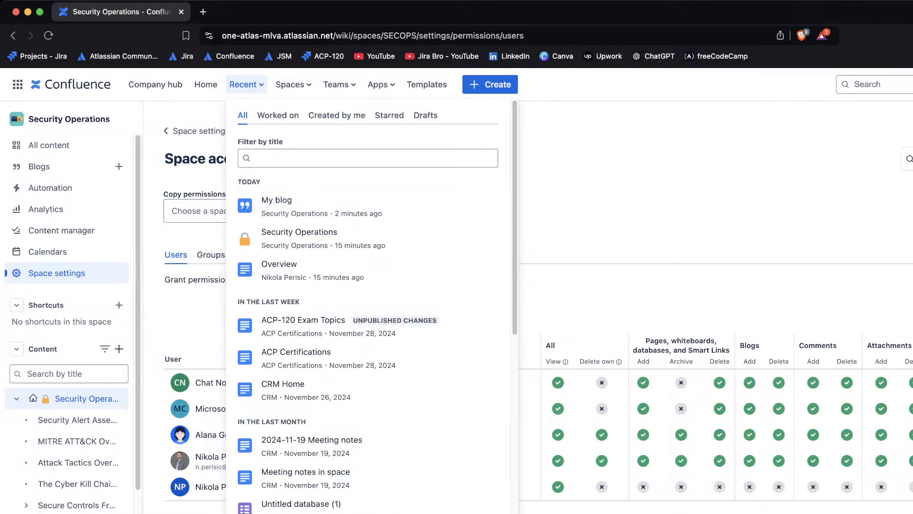
{"action": "left_click", "coordinate": [309, 206]}
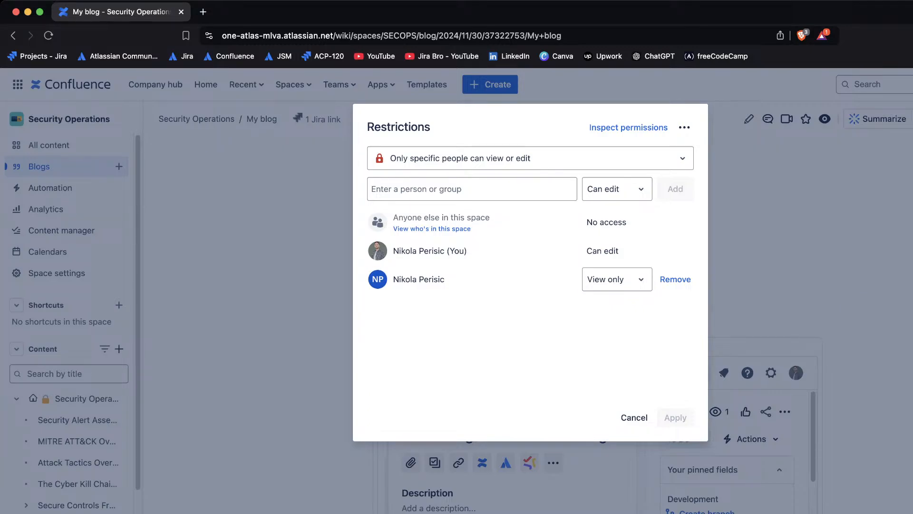
Step: Close the blog post's restrictions without changes, look over the post, and return to the home page
{"action": "left_click_drag", "start_coordinate": [393, 279], "coordinate": [445, 279]}
{"action": "left_click", "coordinate": [481, 304]}
{"action": "left_click", "coordinate": [634, 418]}
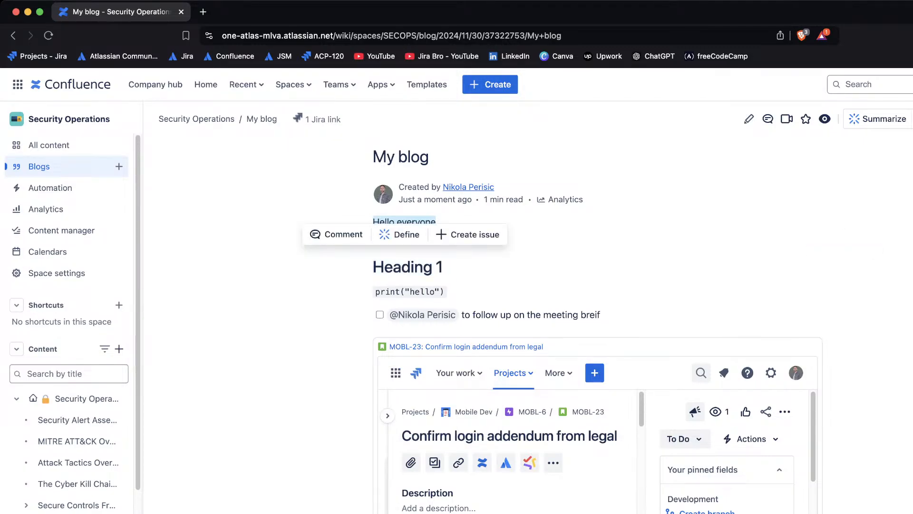
{"action": "scroll", "coordinate": [498, 323], "scroll_direction": "down", "scroll_amount": 7}
{"action": "scroll", "coordinate": [498, 323], "scroll_direction": "up", "scroll_amount": 7}
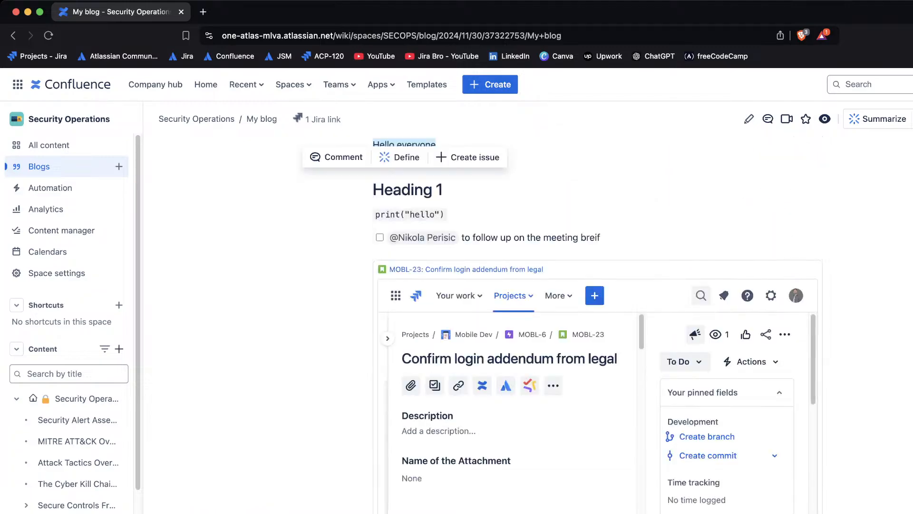
{"action": "left_click", "coordinate": [205, 84]}
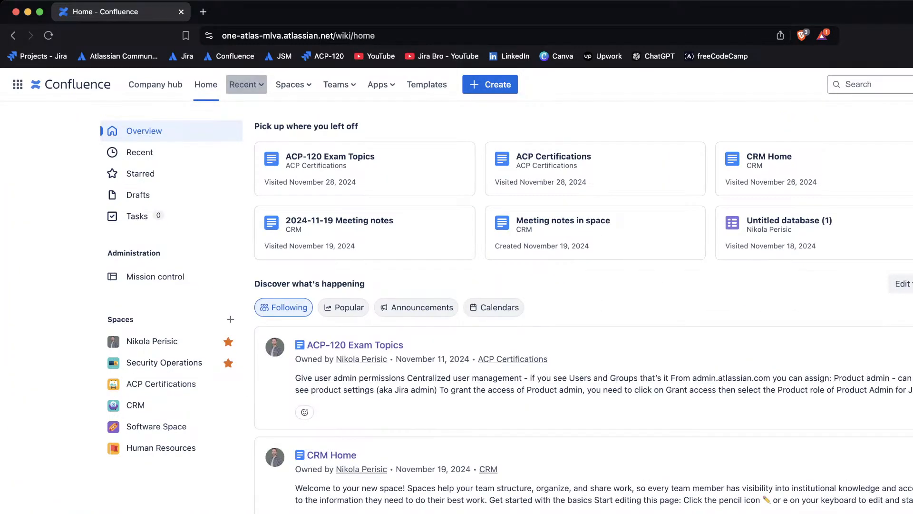
Step: Review the recent content lists: all items, the ones worked on, and the ones created by you
{"action": "left_click", "coordinate": [245, 84]}
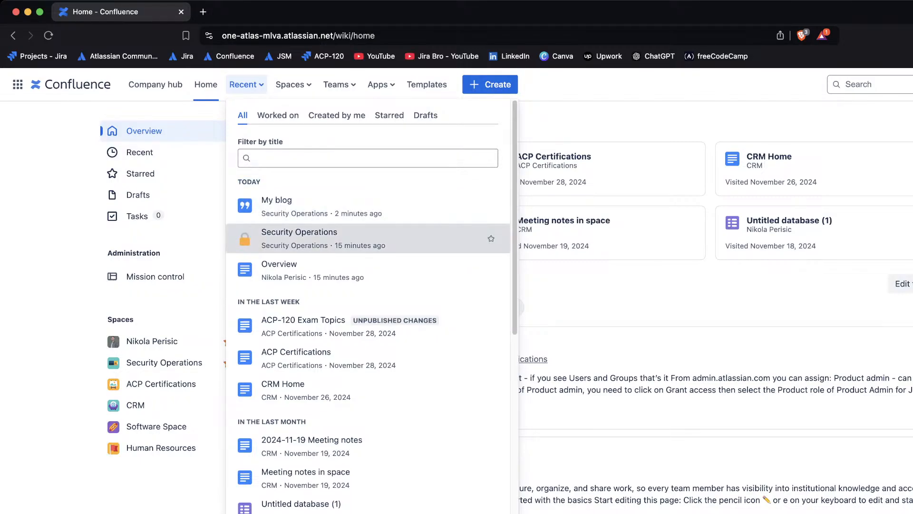
{"action": "scroll", "coordinate": [366, 305], "scroll_direction": "down", "scroll_amount": 10}
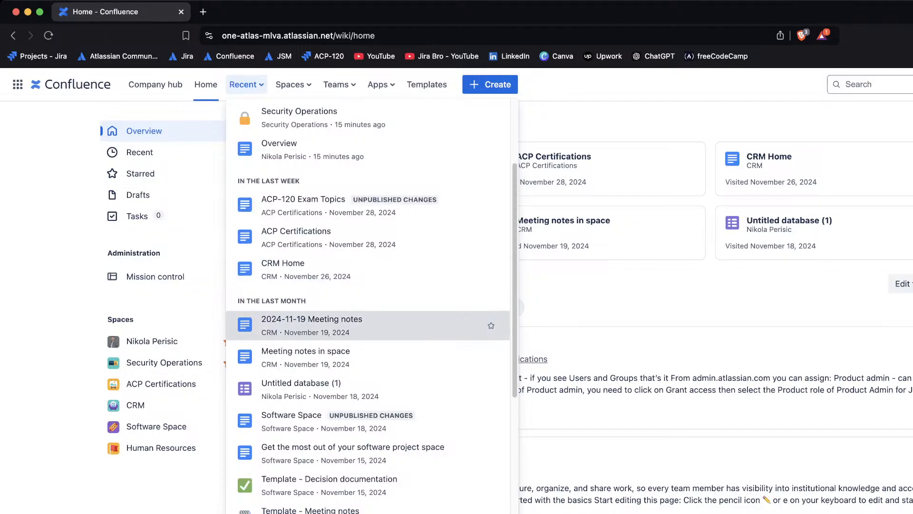
{"action": "scroll", "coordinate": [367, 314], "scroll_direction": "up", "scroll_amount": 10}
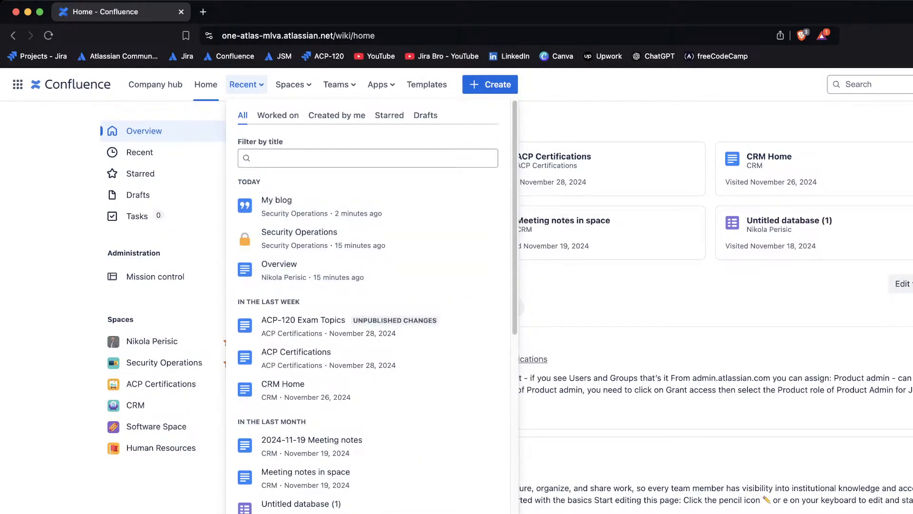
{"action": "left_click", "coordinate": [277, 115]}
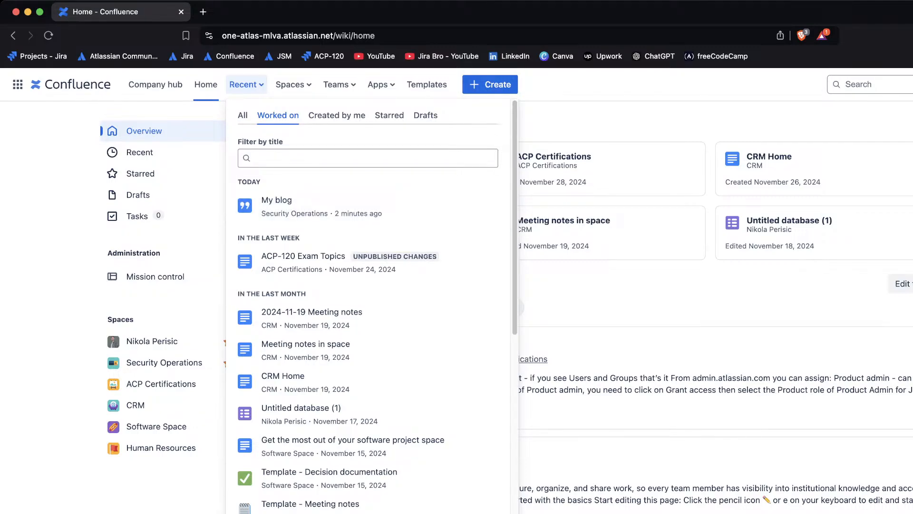
{"action": "left_click", "coordinate": [337, 116]}
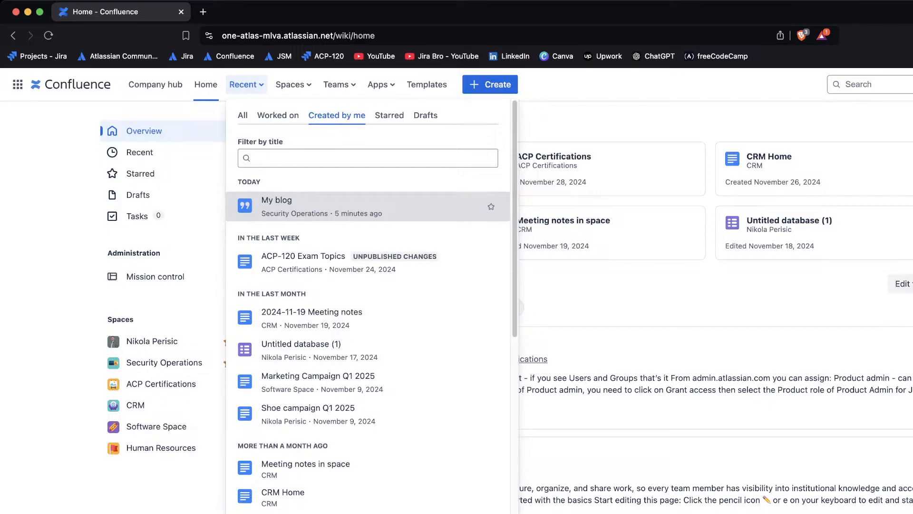
{"action": "scroll", "coordinate": [366, 349], "scroll_direction": "down", "scroll_amount": 10}
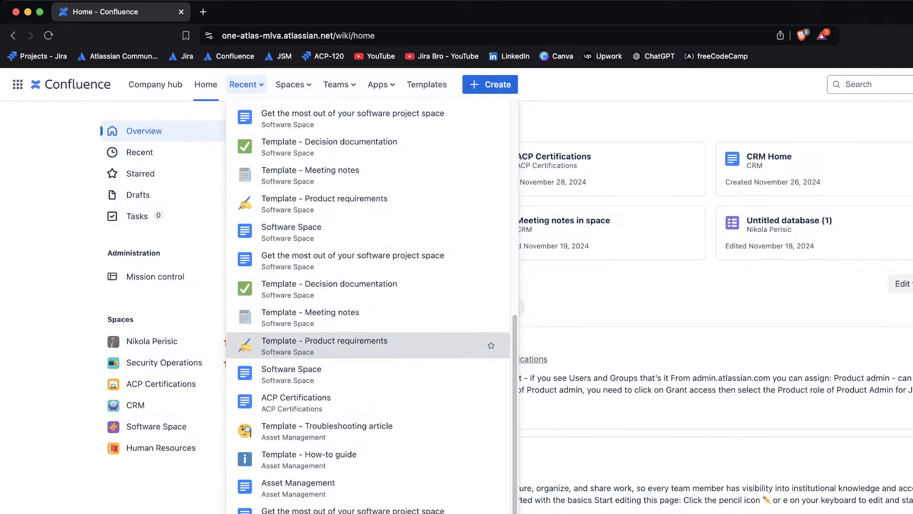
{"action": "scroll", "coordinate": [366, 347], "scroll_direction": "up", "scroll_amount": 10}
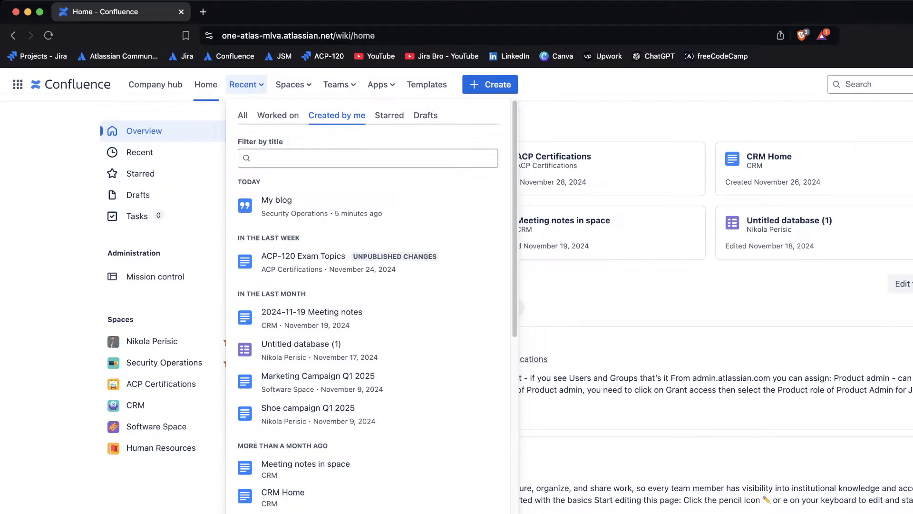
{"action": "left_click", "coordinate": [562, 127]}
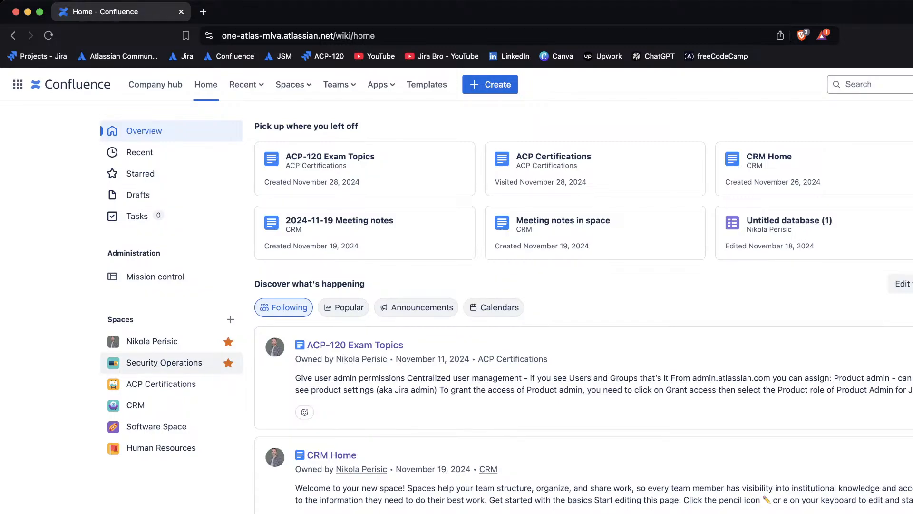
Step: Open the Security Operations space and start a new page in its content tree
{"action": "left_click", "coordinate": [164, 362]}
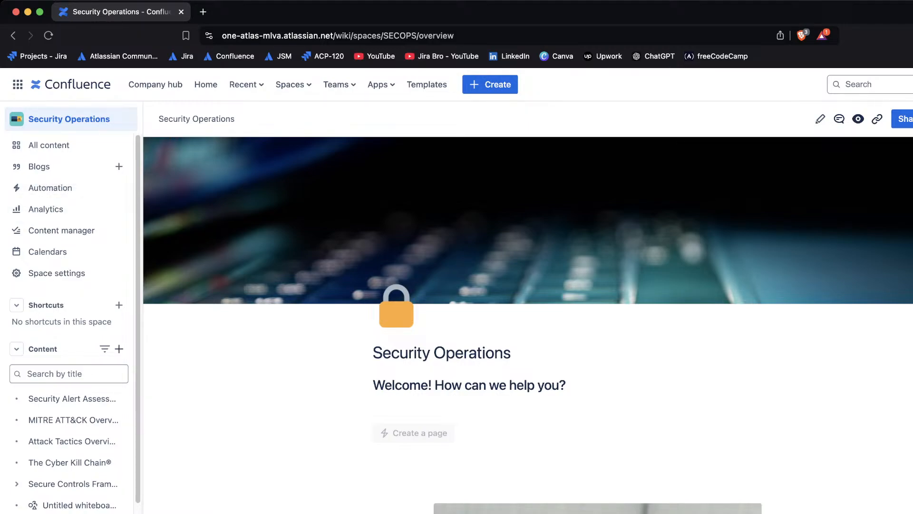
{"action": "left_click", "coordinate": [118, 349]}
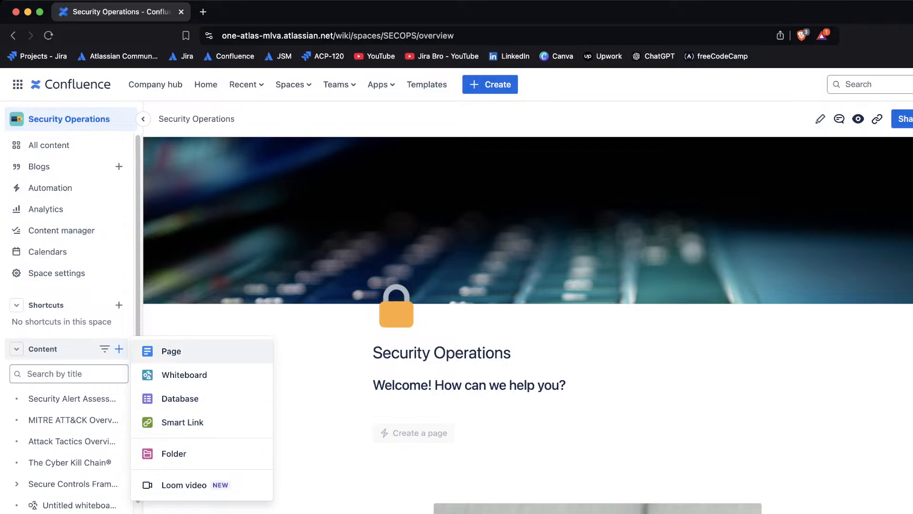
{"action": "left_click", "coordinate": [171, 351]}
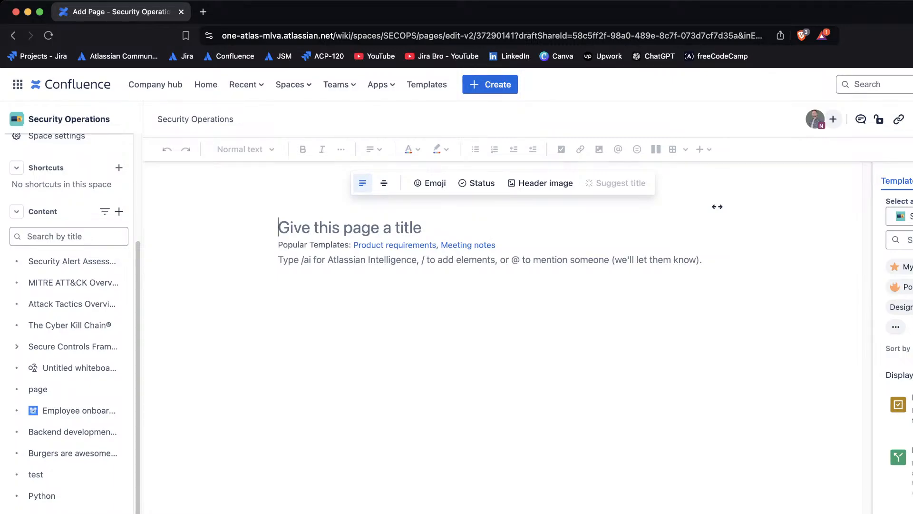
Step: Browse the page templates and preview ones such as DACI: Decision documentation and Project plan
{"action": "mouse_move", "coordinate": [904, 463]}
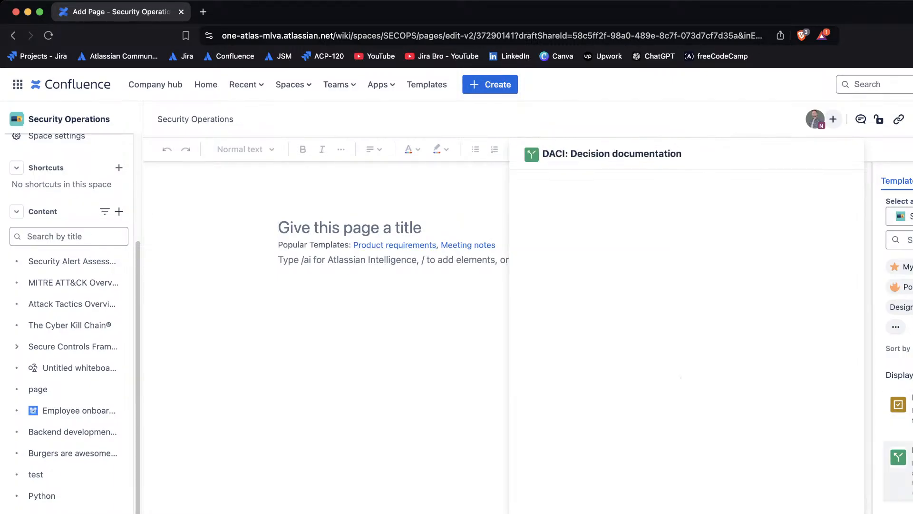
{"action": "scroll", "coordinate": [904, 464], "scroll_direction": "down", "scroll_amount": 1}
{"action": "scroll", "coordinate": [904, 464], "scroll_direction": "down", "scroll_amount": 5}
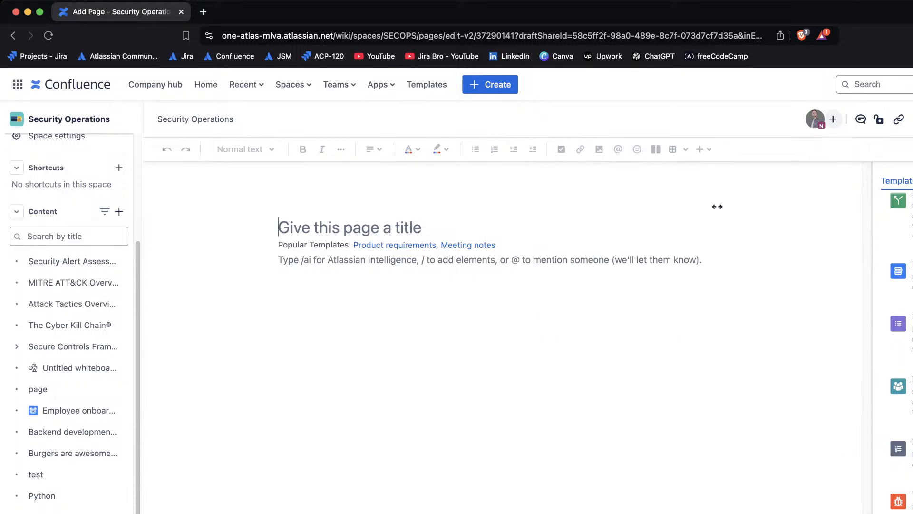
{"action": "scroll", "coordinate": [718, 207], "scroll_direction": "up", "scroll_amount": 5}
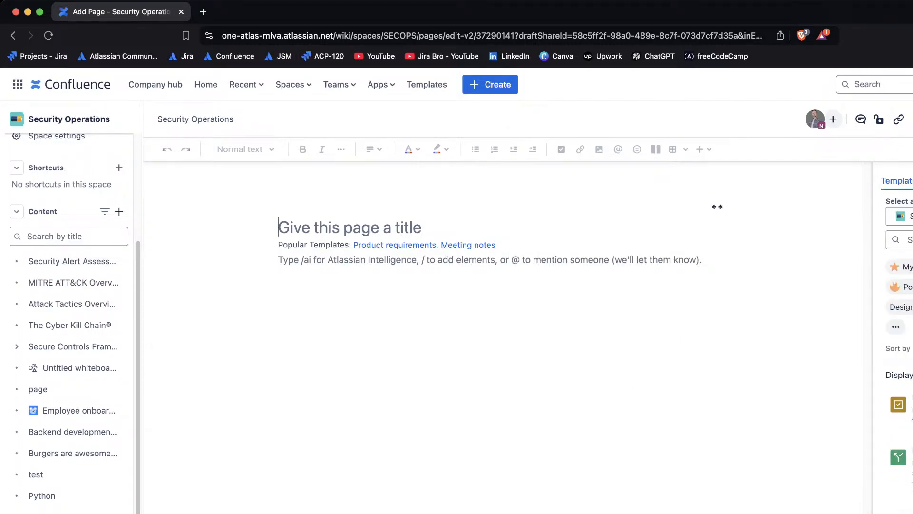
{"action": "scroll", "coordinate": [899, 333], "scroll_direction": "down", "scroll_amount": 2}
{"action": "scroll", "coordinate": [899, 333], "scroll_direction": "down", "scroll_amount": 1}
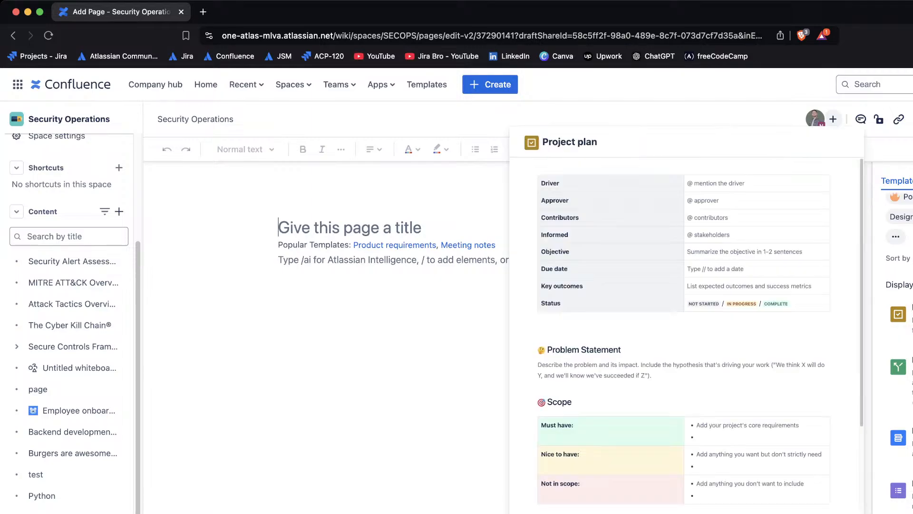
{"action": "left_click", "coordinate": [901, 315]}
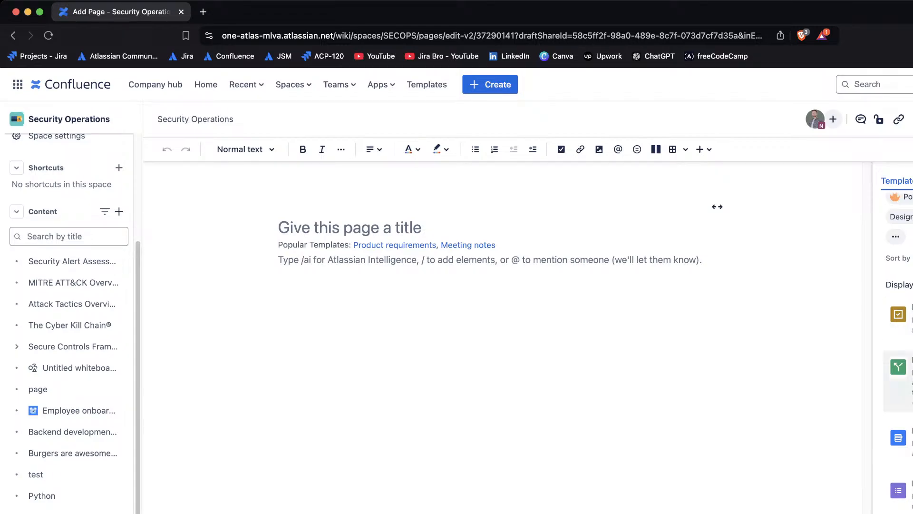
Step: Apply the Product requirements template to the new page and look over its contents
{"action": "mouse_move", "coordinate": [899, 490]}
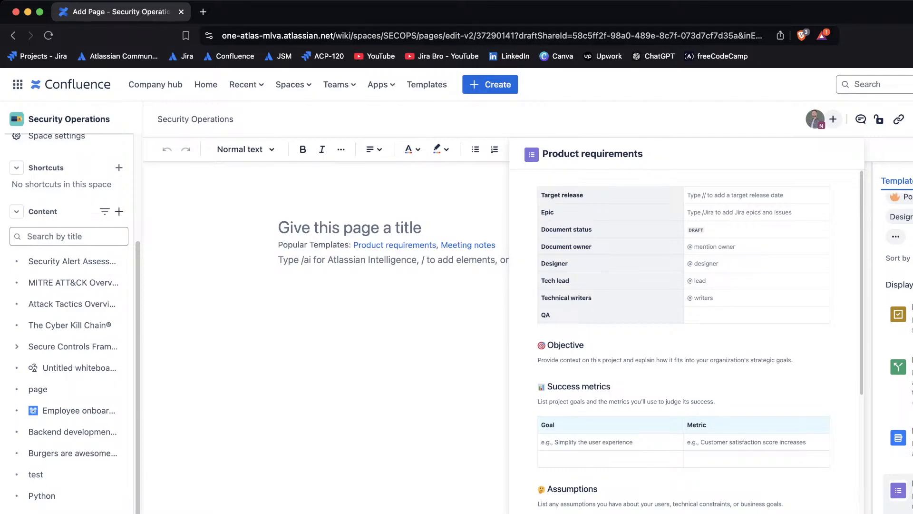
{"action": "left_click", "coordinate": [899, 491]}
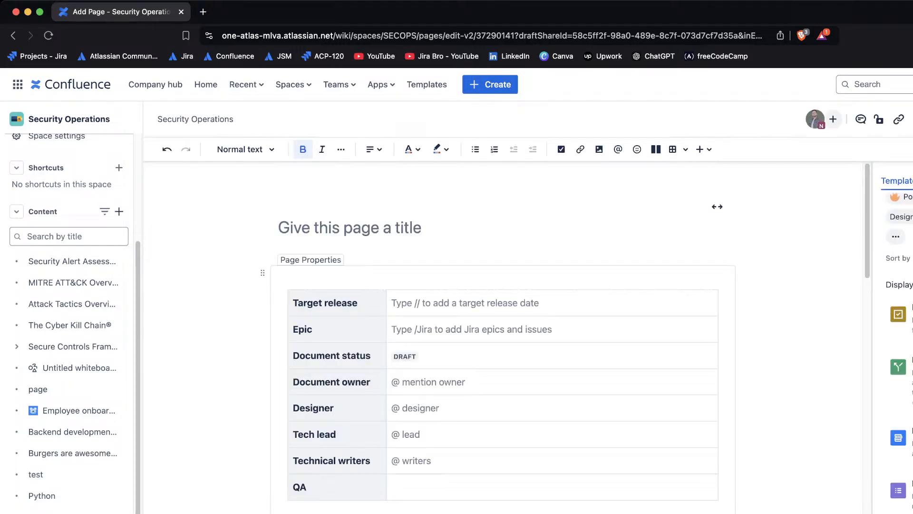
{"action": "scroll", "coordinate": [718, 206], "scroll_direction": "down", "scroll_amount": 7}
{"action": "scroll", "coordinate": [717, 207], "scroll_direction": "up", "scroll_amount": 7}
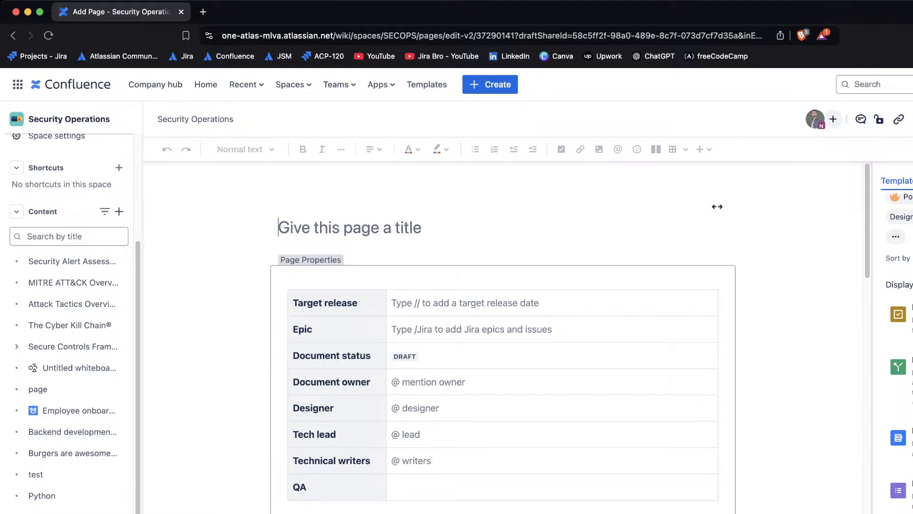
Step: Title the page "Browse products - PRD"
{"action": "type", "text": "Browse"}
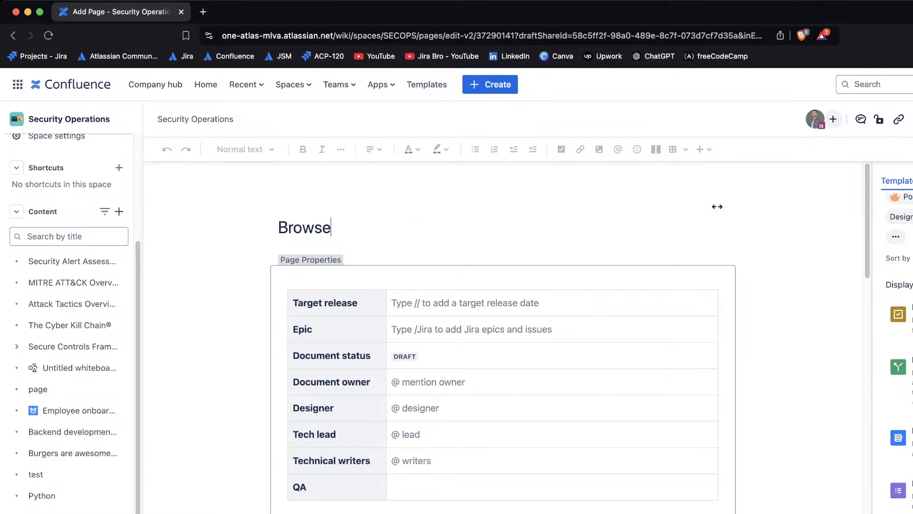
{"action": "type", "text": " products - PRD"}
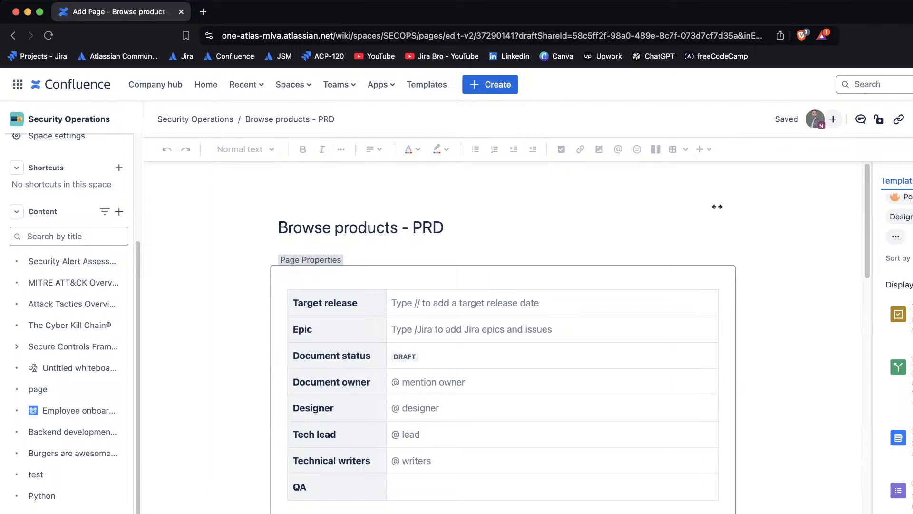
{"action": "key", "text": "Return"}
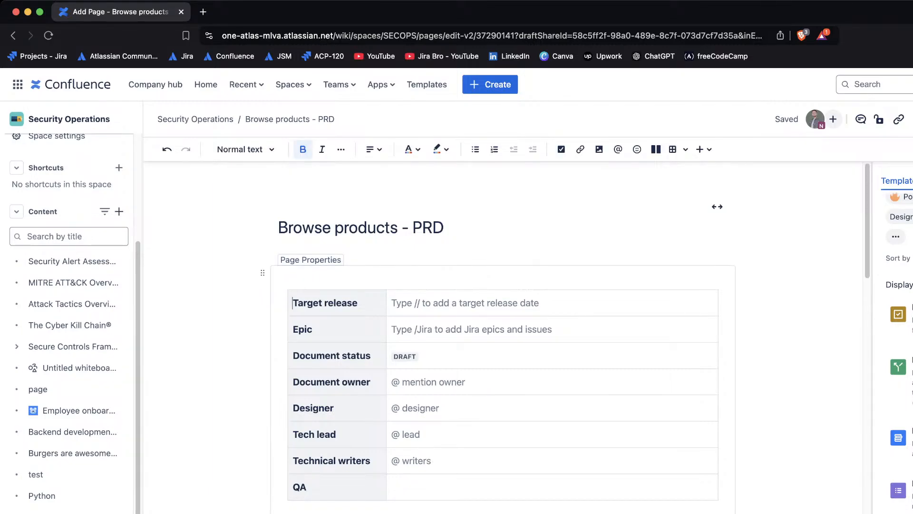
Step: Look through the template's sections and clear the placeholder text from the Document owner cell in the Page Properties table
{"action": "scroll", "coordinate": [503, 338], "scroll_direction": "down", "scroll_amount": 15}
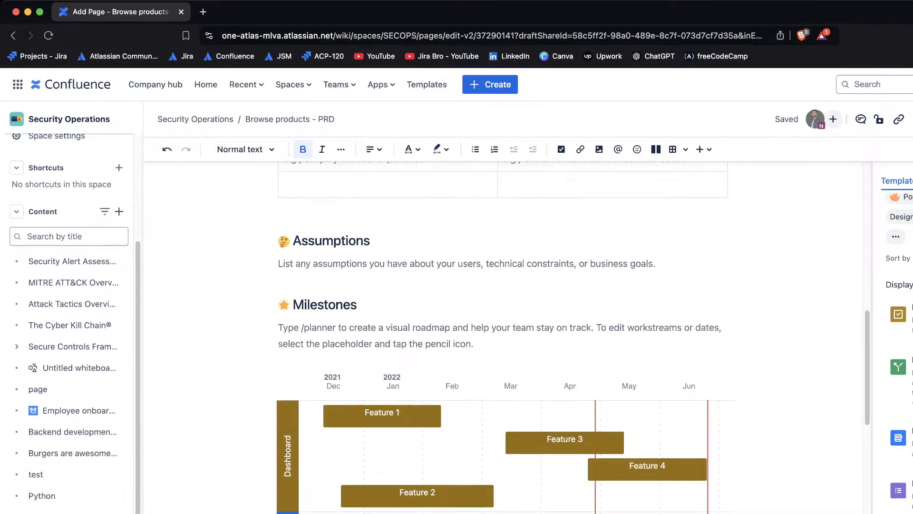
{"action": "scroll", "coordinate": [503, 338], "scroll_direction": "down", "scroll_amount": 10}
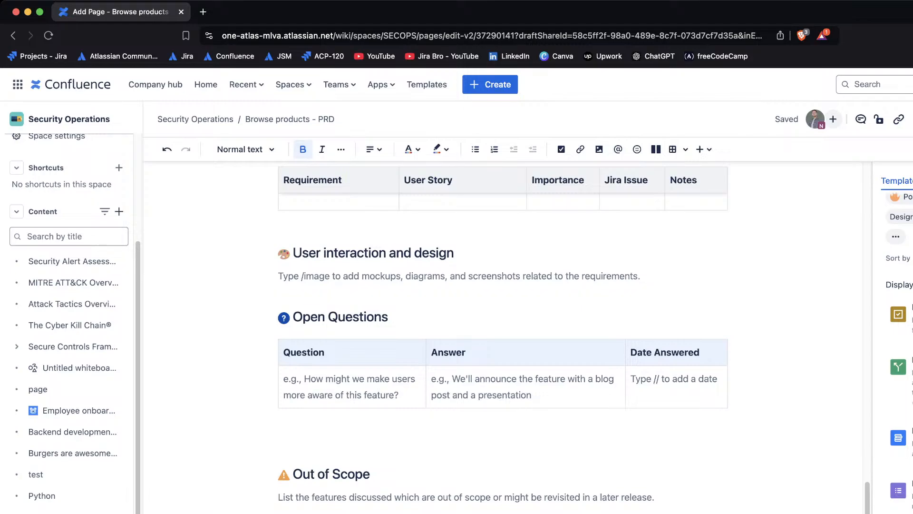
{"action": "scroll", "coordinate": [504, 338], "scroll_direction": "up", "scroll_amount": 20}
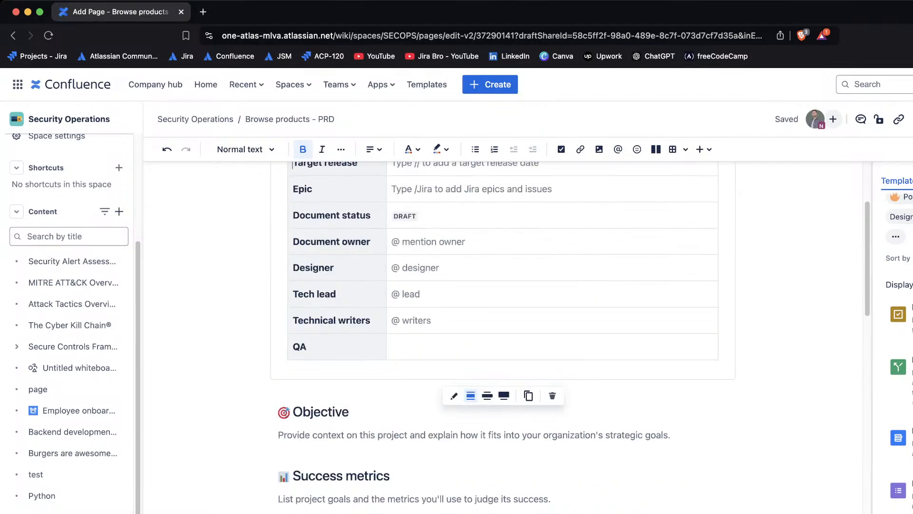
{"action": "scroll", "coordinate": [503, 338], "scroll_direction": "up", "scroll_amount": 3}
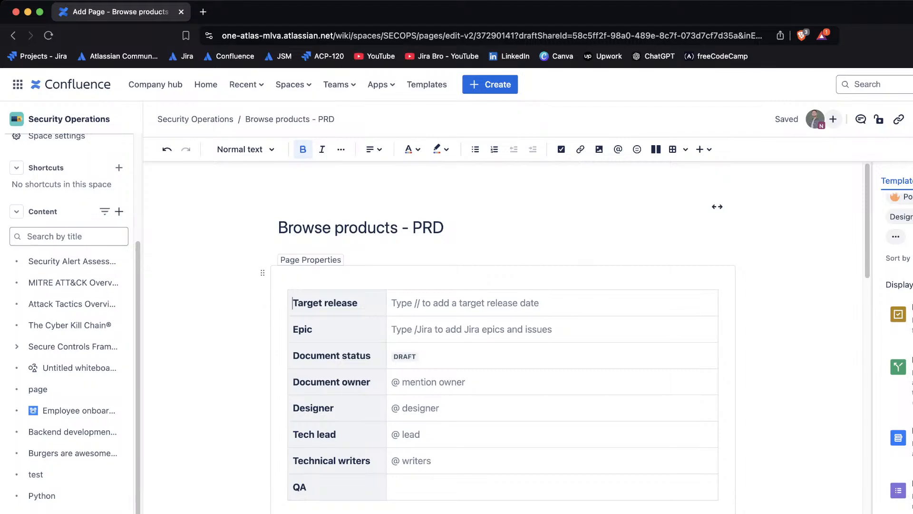
{"action": "left_click", "coordinate": [436, 382]}
{"action": "type", "text": "@Ni"}
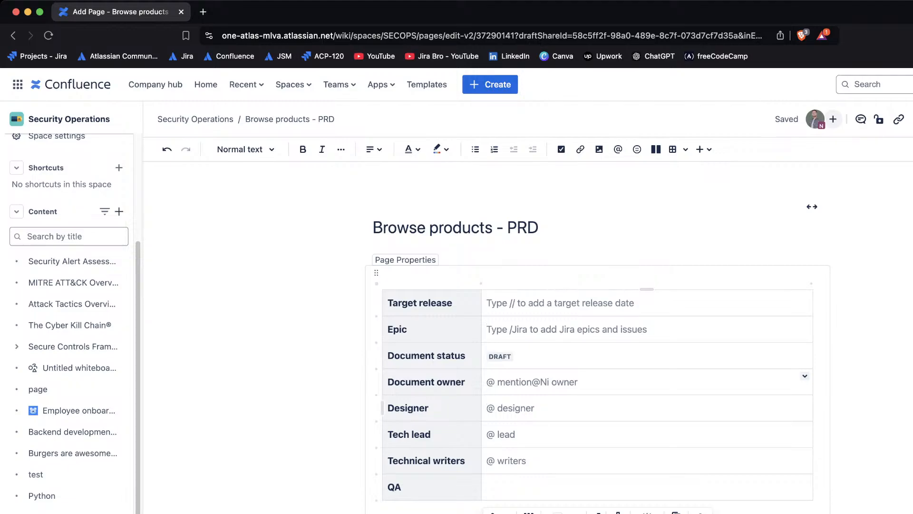
{"action": "left_click_drag", "start_coordinate": [579, 382], "coordinate": [485, 383]}
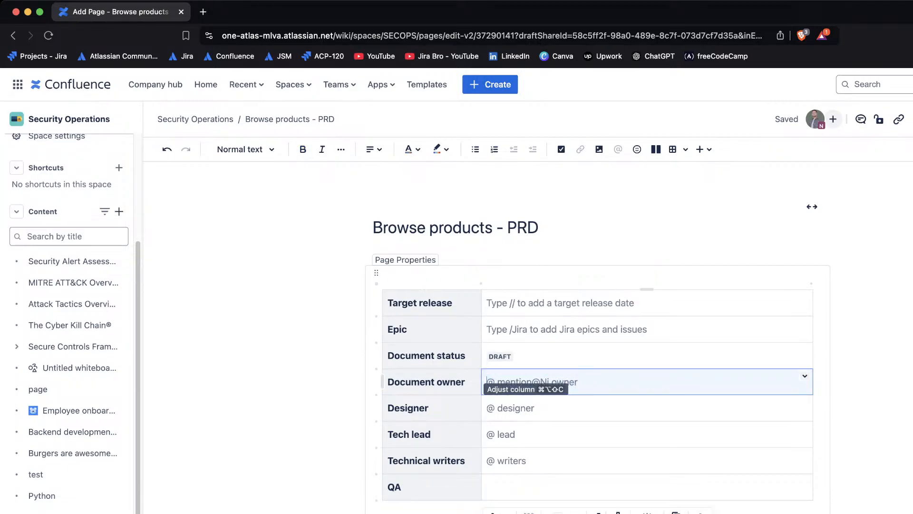
{"action": "key", "text": "BackSpace"}
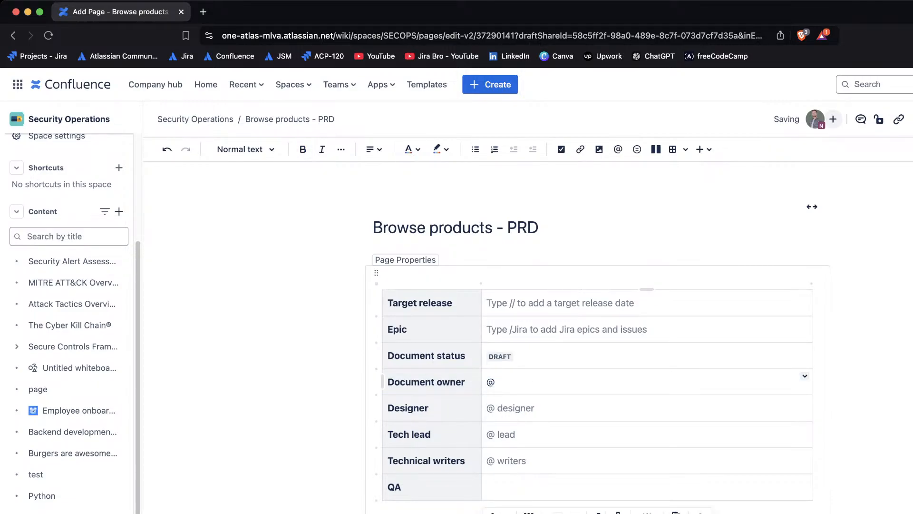
{"action": "type", "text": "Nikola"}
{"action": "key", "text": "shift+Left"}
{"action": "key", "text": "shift+Left"}
{"action": "key", "text": "shift+Left"}
{"action": "key", "text": "shift+Left"}
{"action": "key", "text": "shift+Left"}
{"action": "key", "text": "shift+Left"}
{"action": "key", "text": "shift+Left"}
{"action": "key", "text": "BackSpace"}
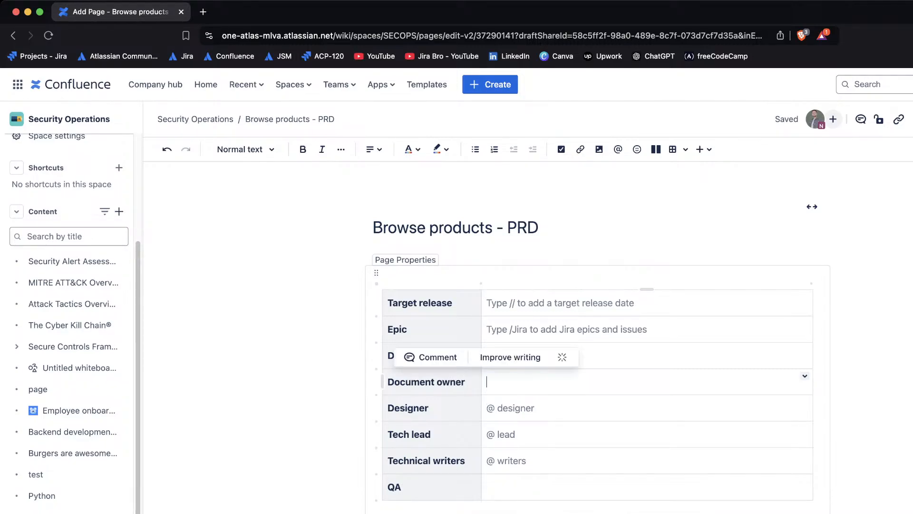
Step: Mention your own account in the Document owner cell of the Page Properties table
{"action": "type", "text": "@"}
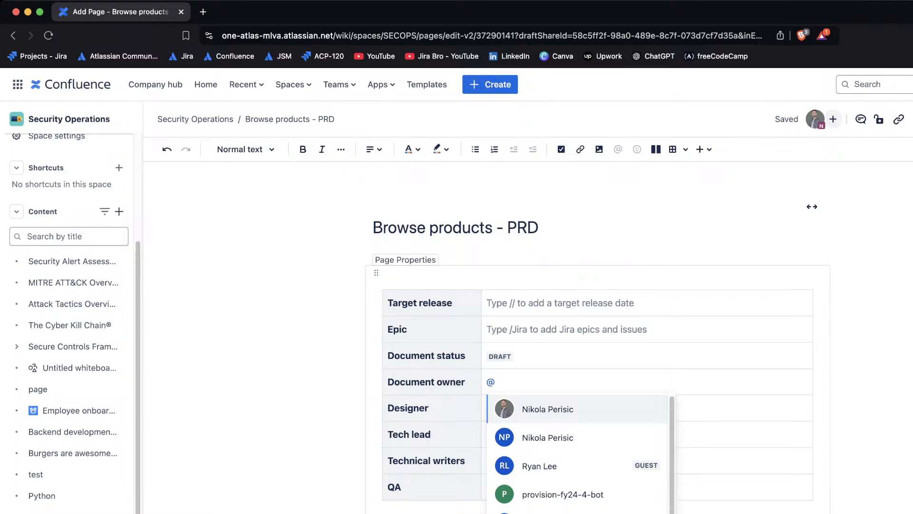
{"action": "key", "text": "Return"}
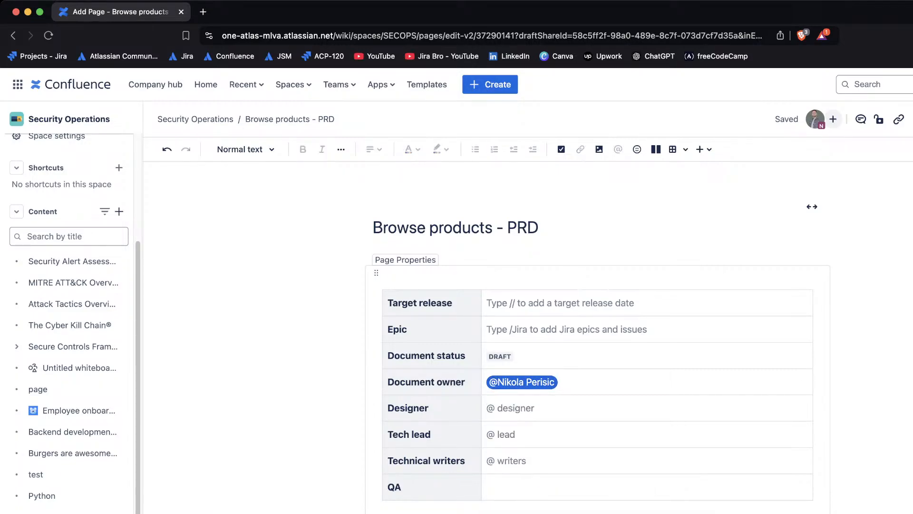
Step: Replace the placeholder in the Designer cell of the Page Properties table with a mention of the second user suggested
{"action": "left_click", "coordinate": [520, 408]}
{"action": "left_click_drag", "start_coordinate": [535, 408], "coordinate": [481, 409]}
{"action": "key", "text": "BackSpace"}
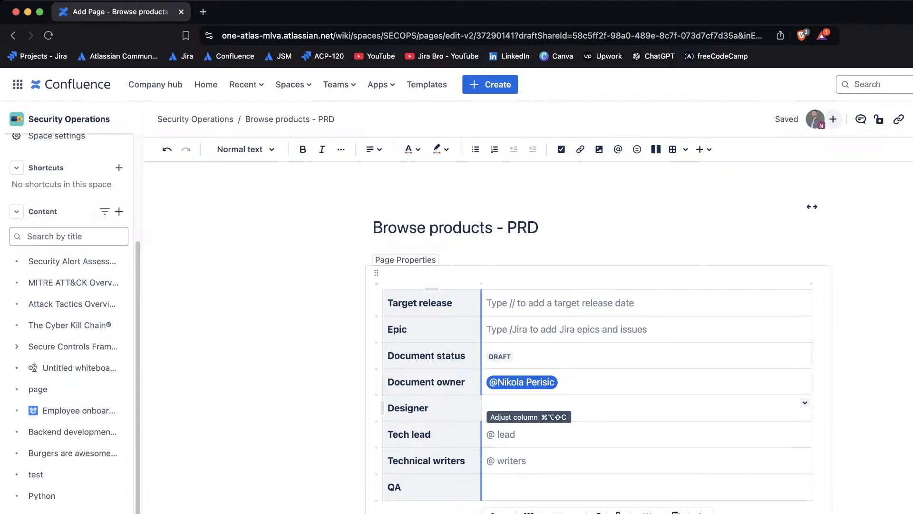
{"action": "type", "text": "@"}
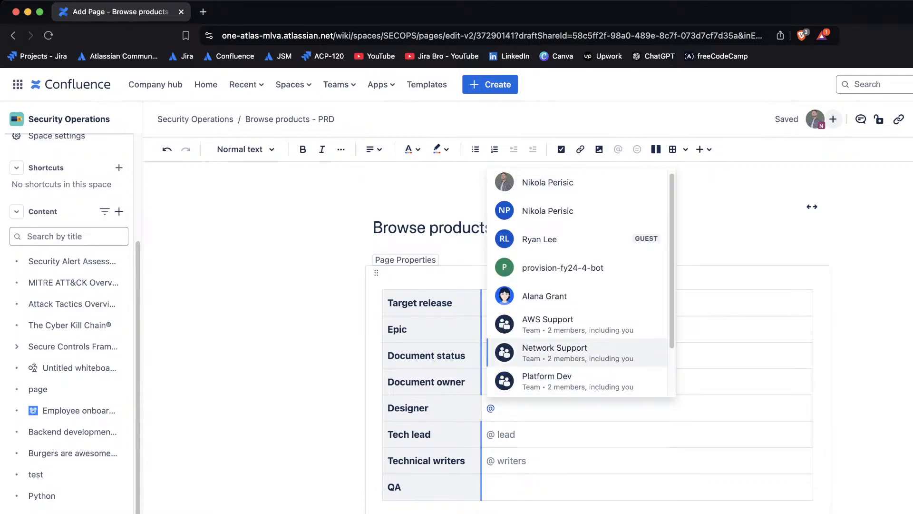
{"action": "scroll", "coordinate": [578, 325], "scroll_direction": "down", "scroll_amount": 2}
{"action": "scroll", "coordinate": [578, 324], "scroll_direction": "up", "scroll_amount": 3}
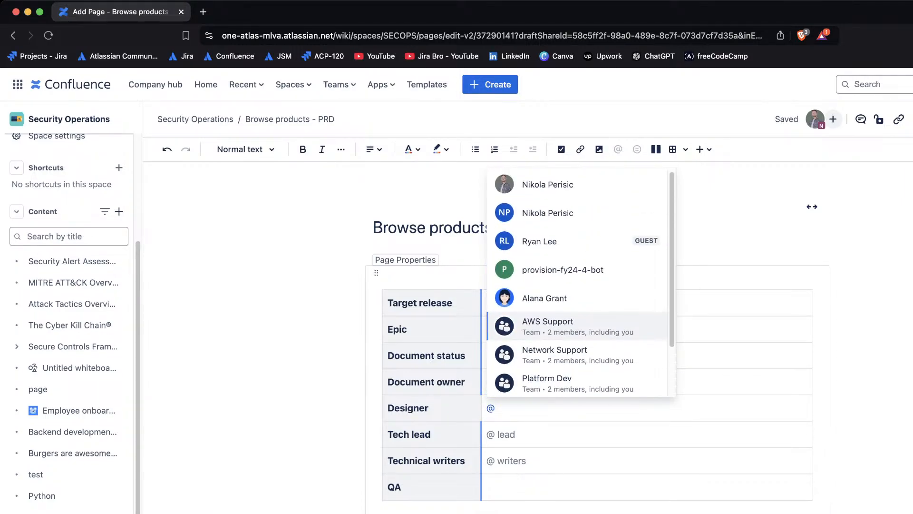
{"action": "key", "text": "Up"}
{"action": "key", "text": "Up"}
{"action": "key", "text": "Up"}
{"action": "key", "text": "Up"}
{"action": "key", "text": "Return"}
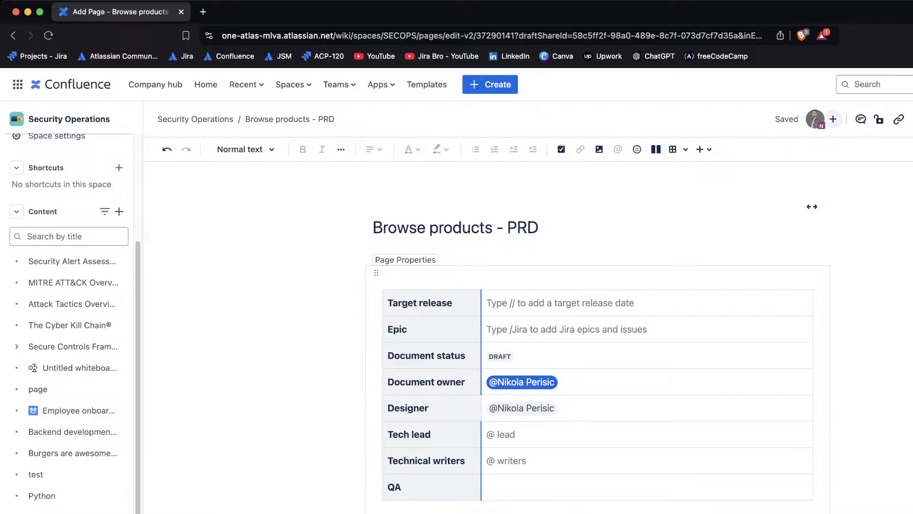
{"action": "left_click", "coordinate": [500, 512]}
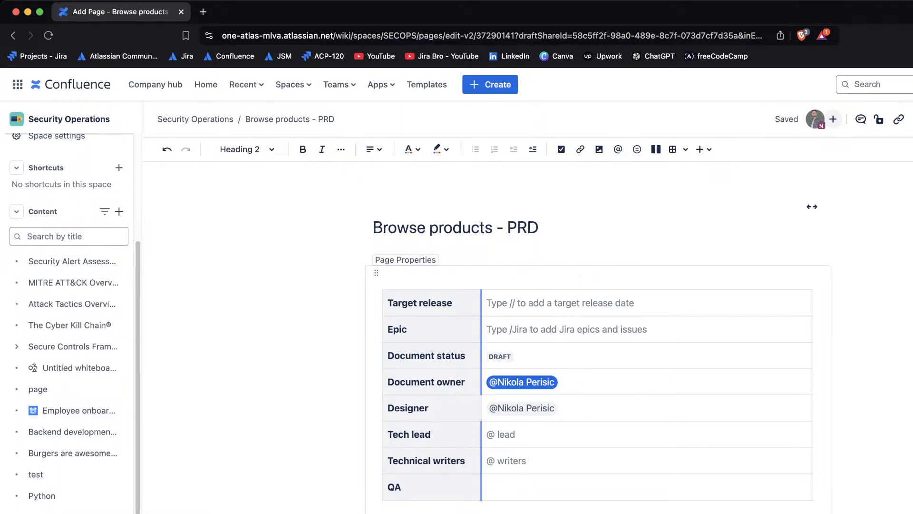
Step: Replace the placeholder in the Technical writers cell with a mention of the guest user
{"action": "left_click", "coordinate": [512, 460]}
{"action": "type", "text": "@"}
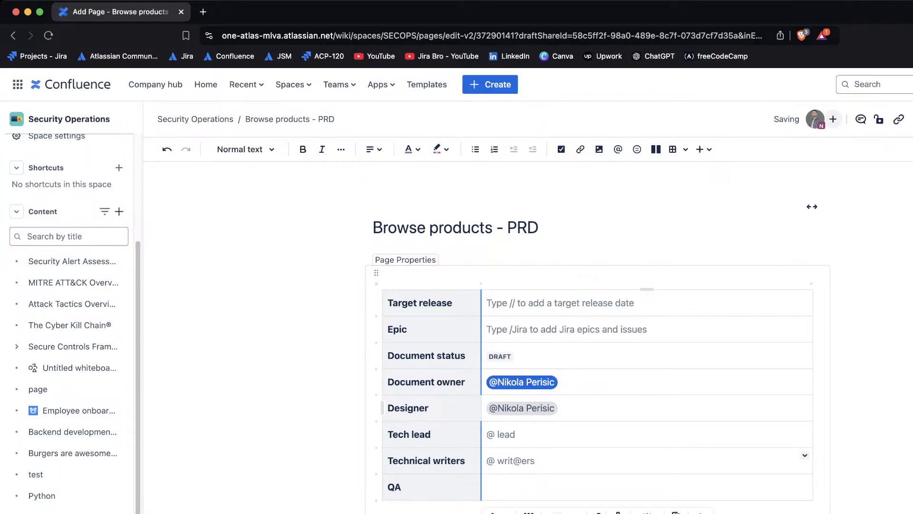
{"action": "left_click_drag", "start_coordinate": [535, 461], "coordinate": [486, 460]}
{"action": "key", "text": "BackSpace"}
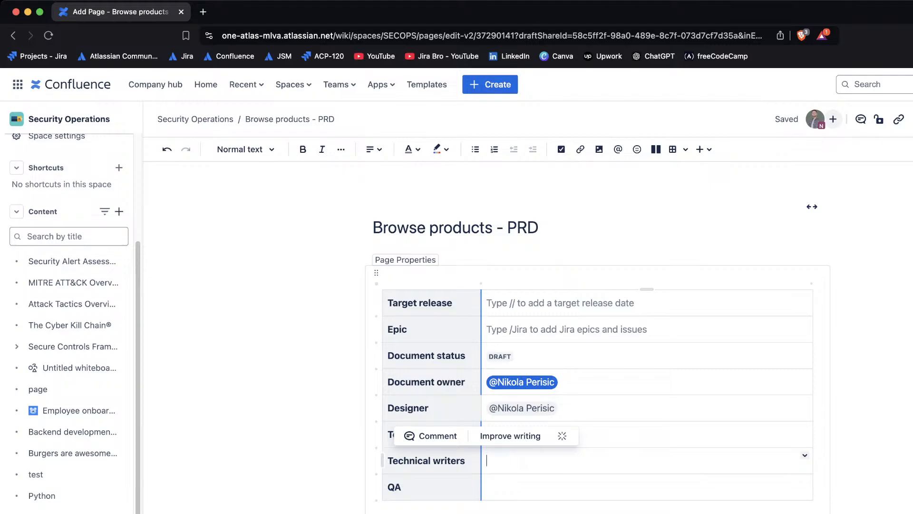
{"action": "type", "text": "@"}
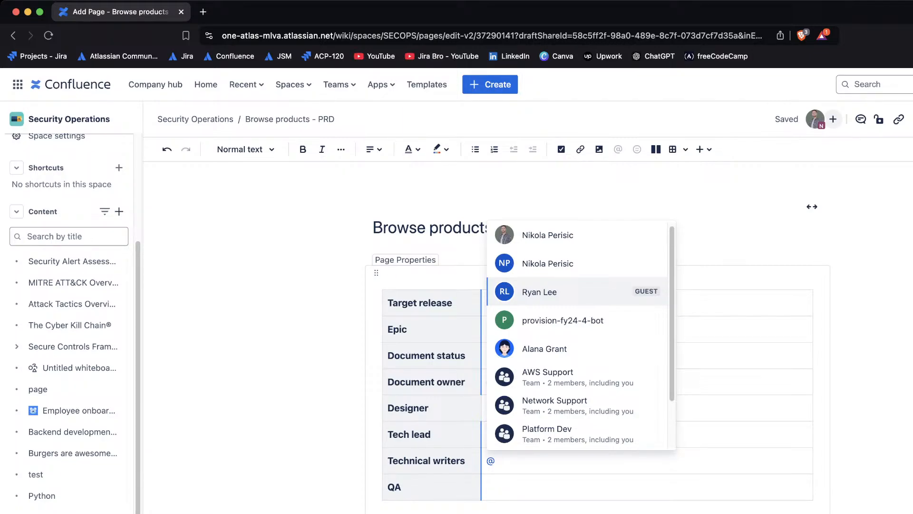
{"action": "key", "text": "Return"}
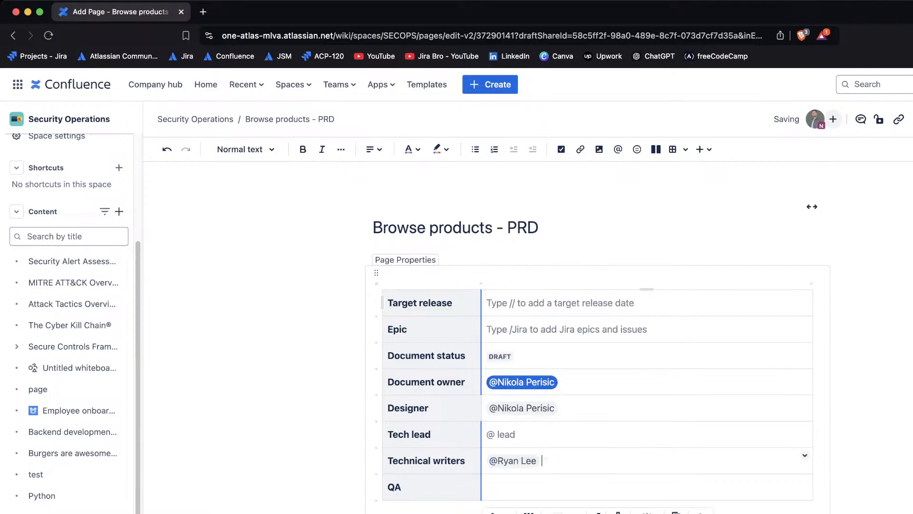
Step: Look through the template's sections from Page Properties down to Open Questions and view the page's inline comments
{"action": "scroll", "coordinate": [599, 333], "scroll_direction": "down", "scroll_amount": 4}
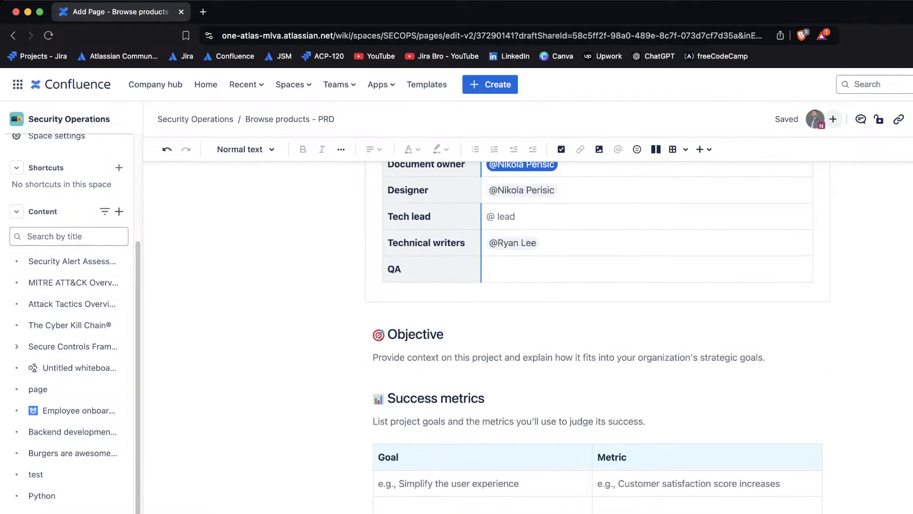
{"action": "scroll", "coordinate": [599, 333], "scroll_direction": "down", "scroll_amount": 5}
{"action": "scroll", "coordinate": [600, 333], "scroll_direction": "up", "scroll_amount": 3}
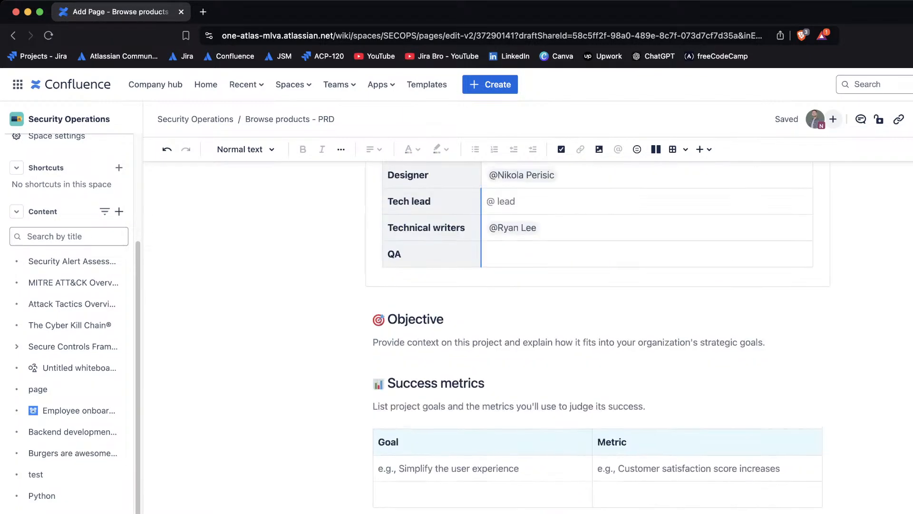
{"action": "scroll", "coordinate": [599, 333], "scroll_direction": "down", "scroll_amount": 10}
{"action": "scroll", "coordinate": [600, 333], "scroll_direction": "down", "scroll_amount": 5}
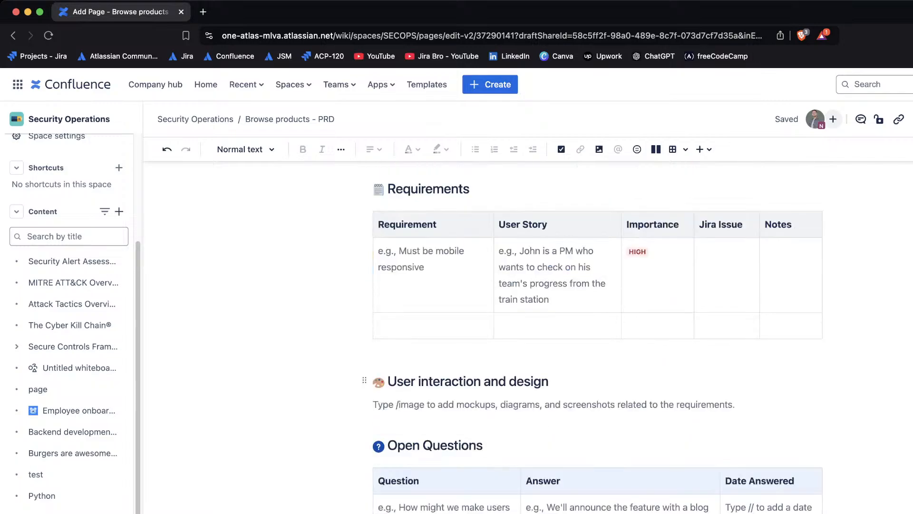
{"action": "scroll", "coordinate": [599, 333], "scroll_direction": "up", "scroll_amount": 12}
{"action": "scroll", "coordinate": [599, 333], "scroll_direction": "up", "scroll_amount": 5}
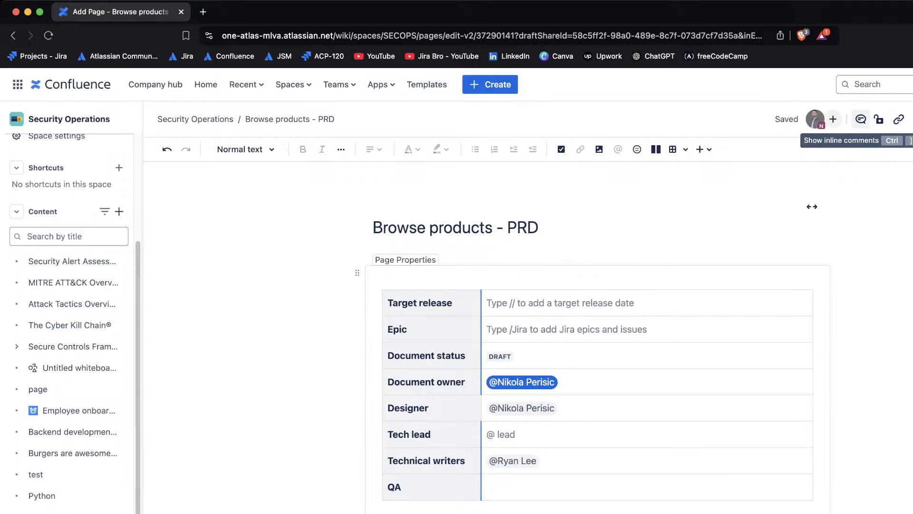
{"action": "scroll", "coordinate": [597, 337], "scroll_direction": "down", "scroll_amount": 4}
{"action": "left_click", "coordinate": [861, 119]}
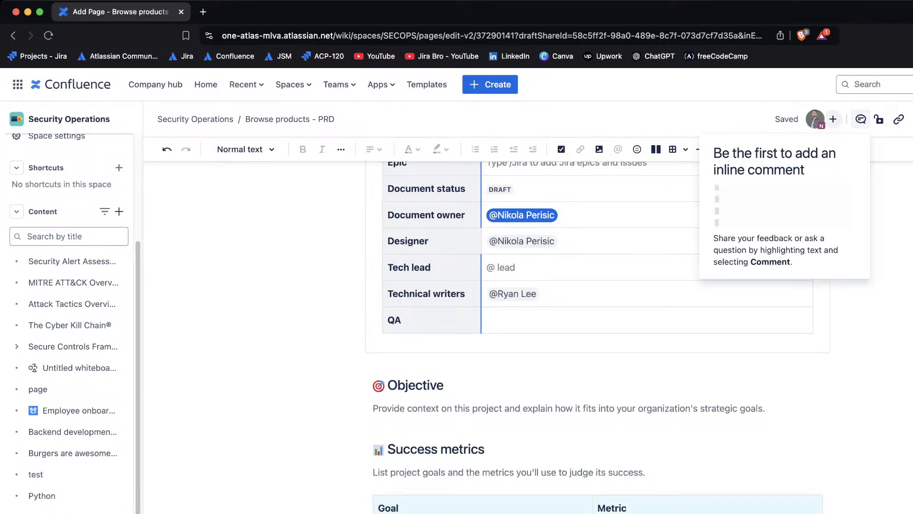
Step: Fill in the Objective section with the text "Explain this to me please."
{"action": "left_click", "coordinate": [569, 408]}
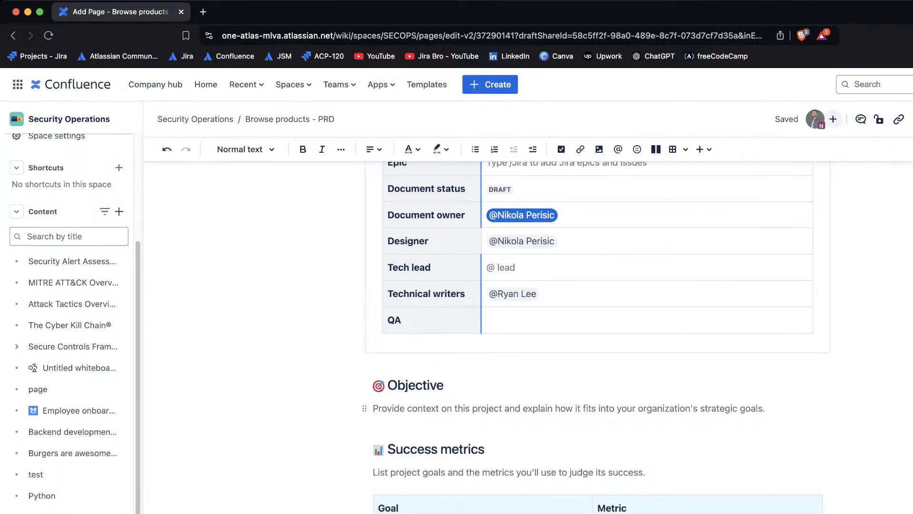
{"action": "scroll", "coordinate": [597, 337], "scroll_direction": "down", "scroll_amount": 1}
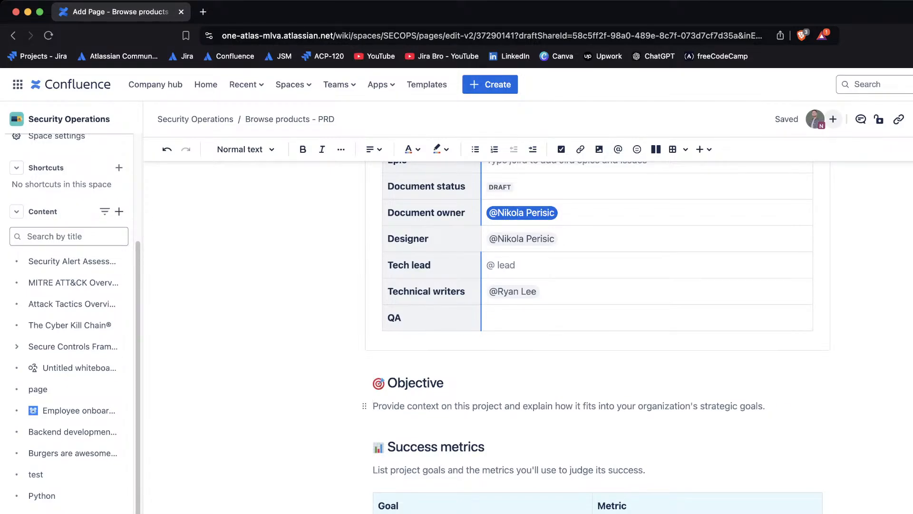
{"action": "type", "text": "E"}
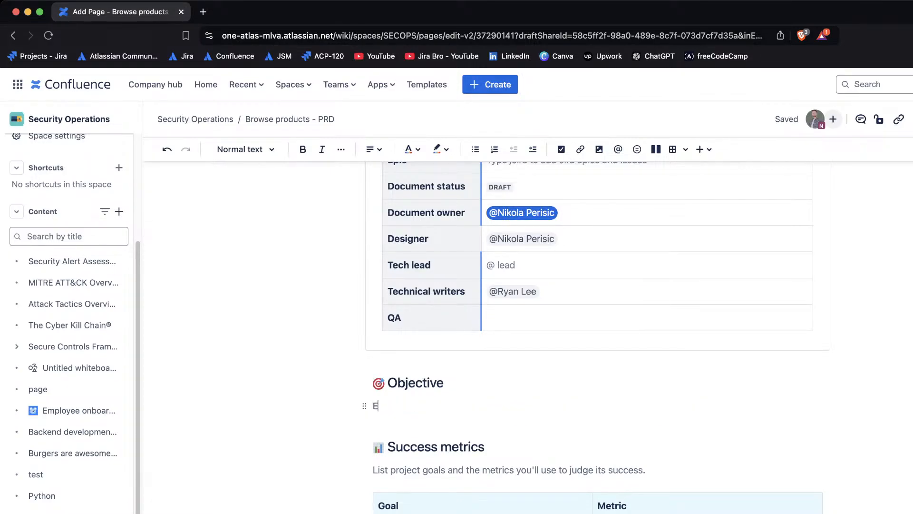
{"action": "type", "text": "xplain this to me please."}
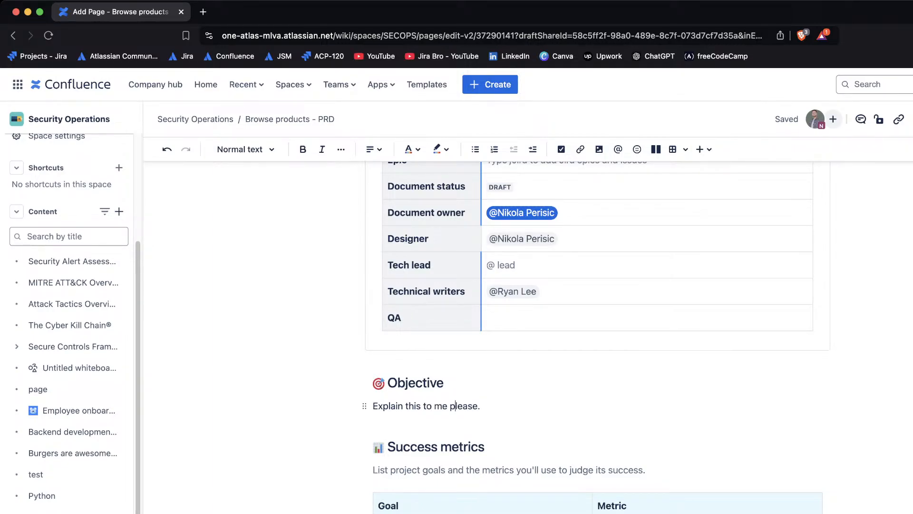
Step: Add an inline comment starting with "This is" to the whole sentence under Objective
{"action": "left_click_drag", "start_coordinate": [416, 406], "coordinate": [463, 405]}
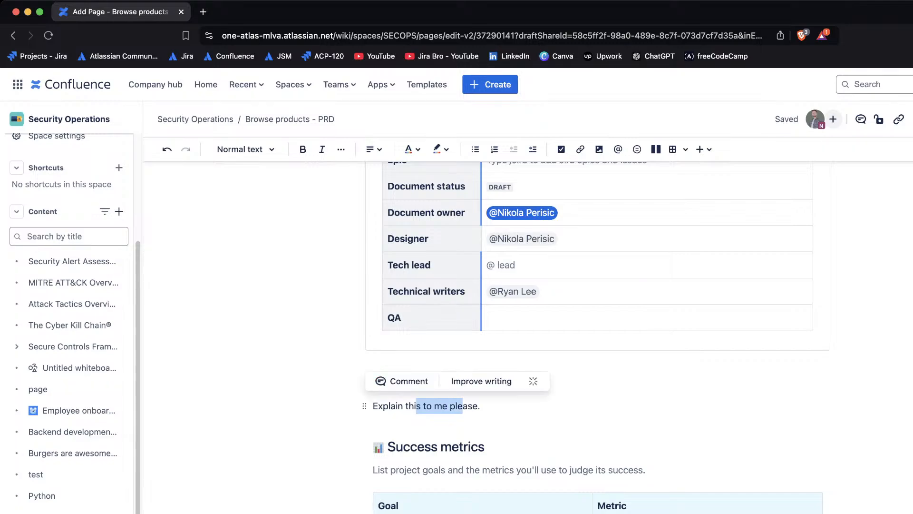
{"action": "left_click", "coordinate": [462, 406]}
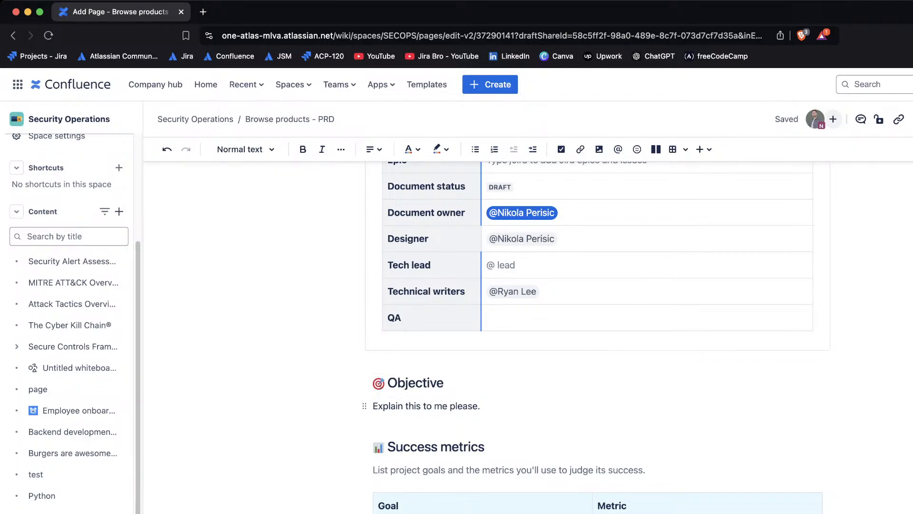
{"action": "left_click_drag", "start_coordinate": [373, 406], "coordinate": [481, 406]}
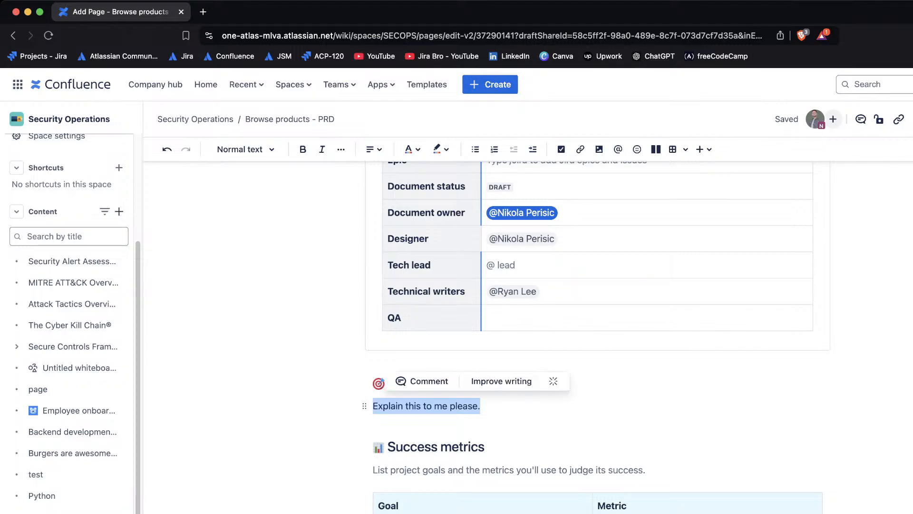
{"action": "left_click", "coordinate": [423, 381]}
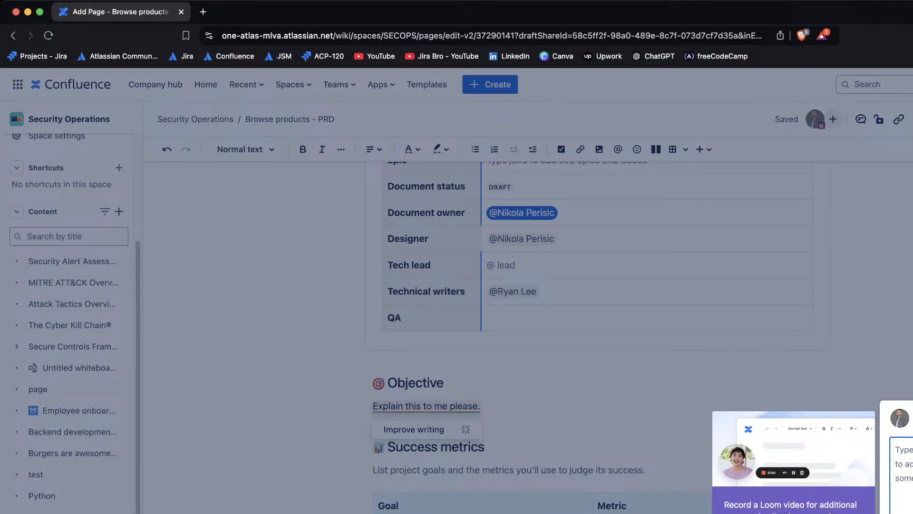
{"action": "key", "text": "Escape"}
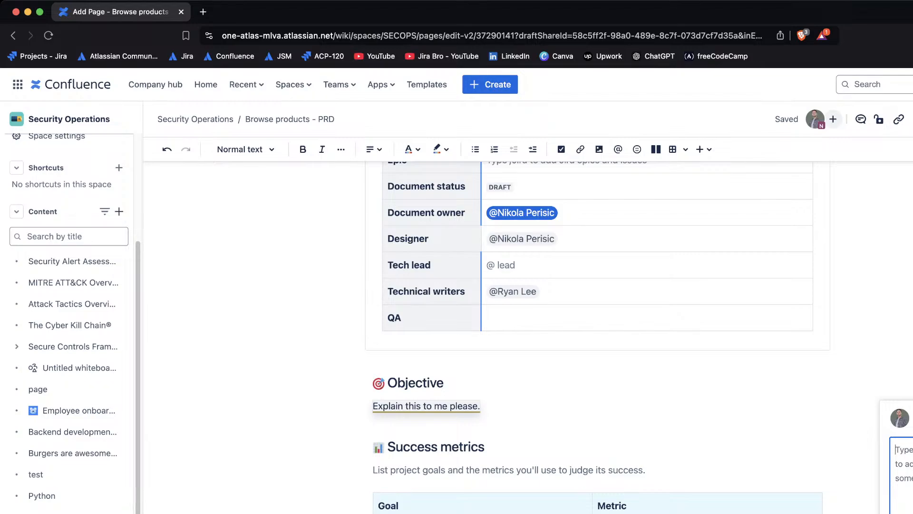
{"action": "type", "text": "This"}
{"action": "key", "text": "super+Return"}
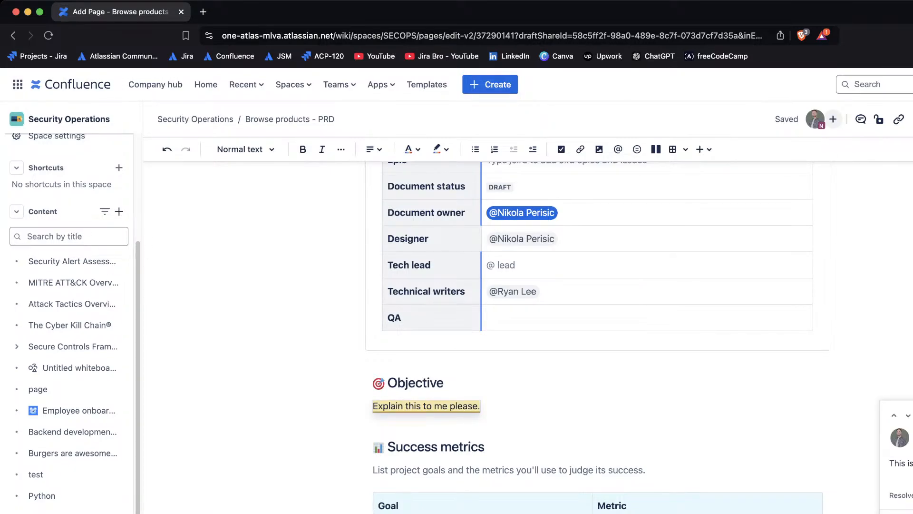
{"action": "left_click", "coordinate": [374, 444]}
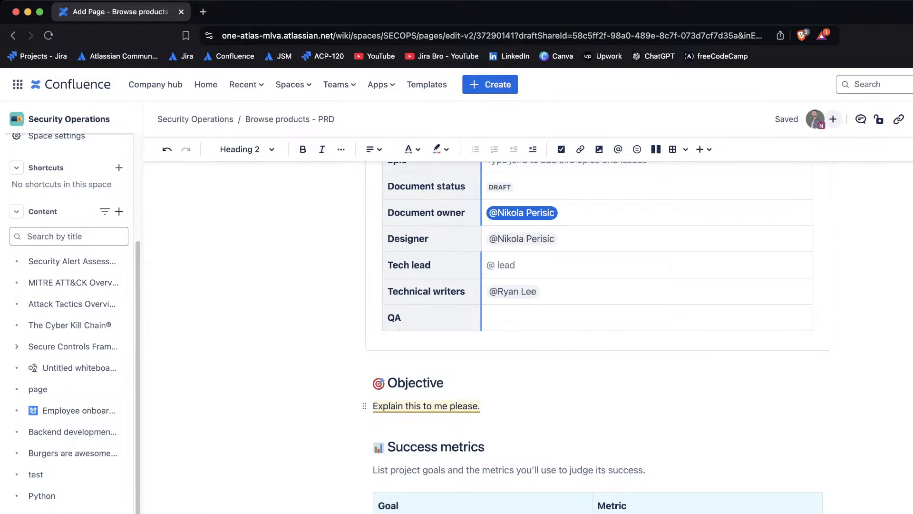
{"action": "left_click", "coordinate": [458, 406]}
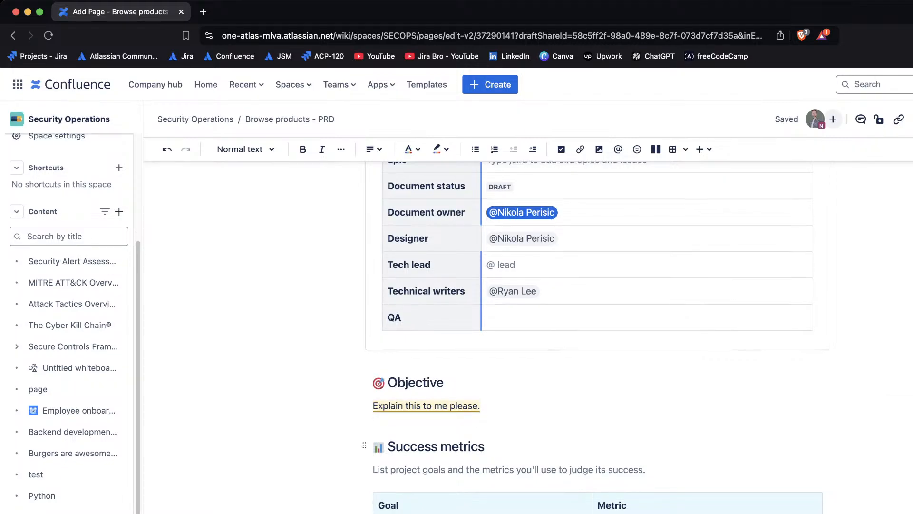
Step: Look over the draft page and view the text and colour options of the Document status label in Page Properties
{"action": "scroll", "coordinate": [595, 333], "scroll_direction": "down", "scroll_amount": 10}
{"action": "scroll", "coordinate": [598, 333], "scroll_direction": "up", "scroll_amount": 15}
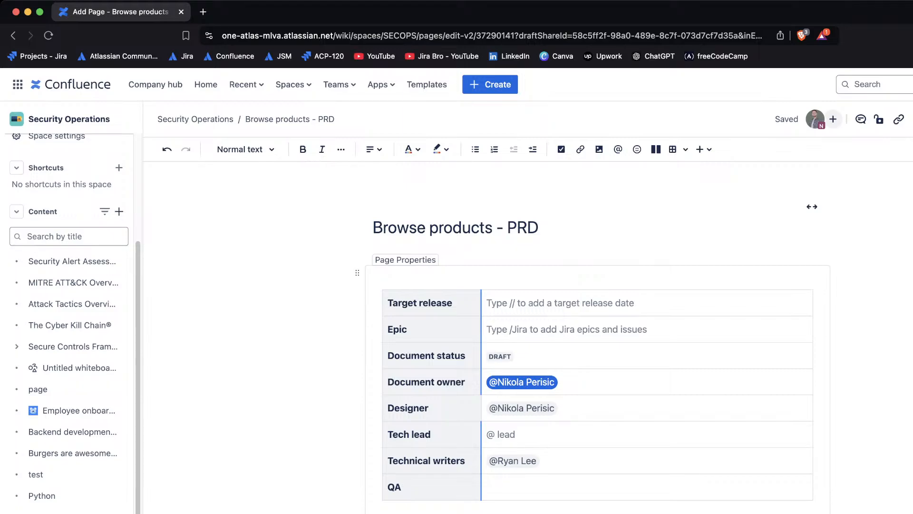
{"action": "scroll", "coordinate": [586, 398], "scroll_direction": "down", "scroll_amount": 20}
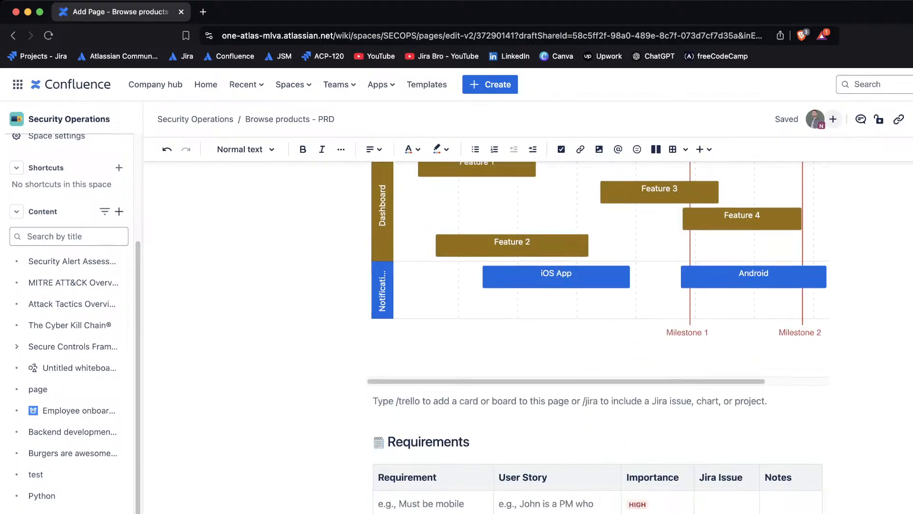
{"action": "scroll", "coordinate": [585, 399], "scroll_direction": "up", "scroll_amount": 20}
{"action": "scroll", "coordinate": [598, 343], "scroll_direction": "up", "scroll_amount": 1}
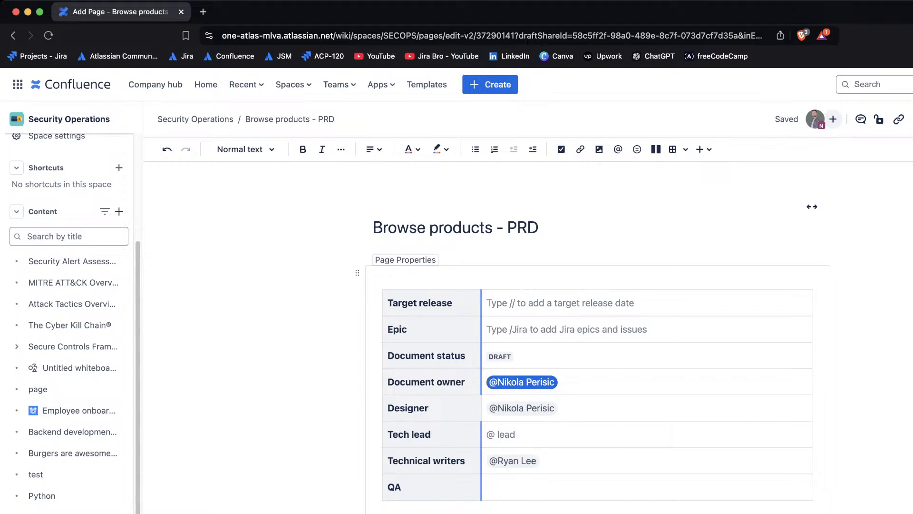
{"action": "left_click", "coordinate": [514, 355]}
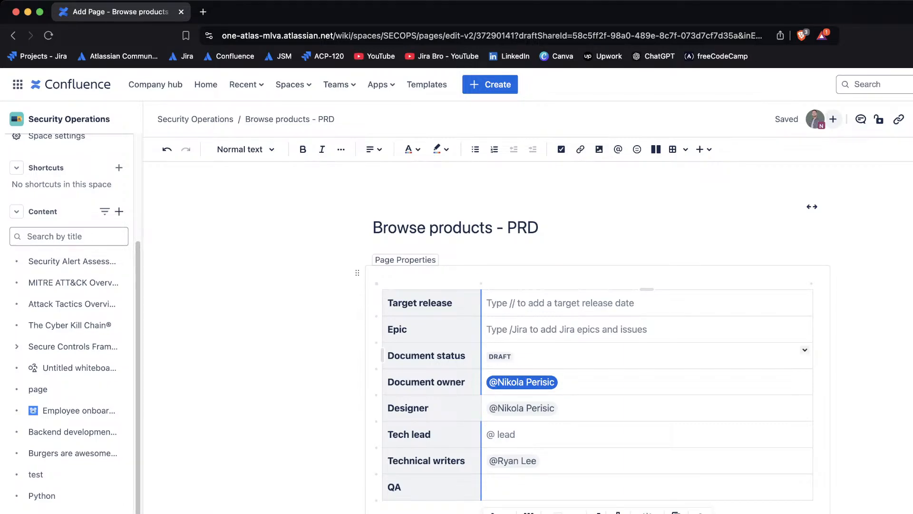
{"action": "left_click", "coordinate": [500, 356]}
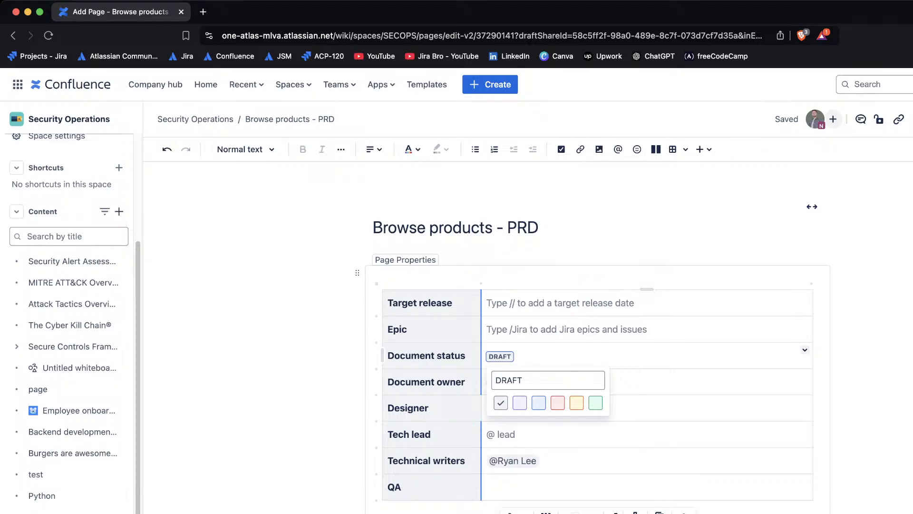
{"action": "left_click", "coordinate": [552, 356]}
{"action": "left_click", "coordinate": [295, 352]}
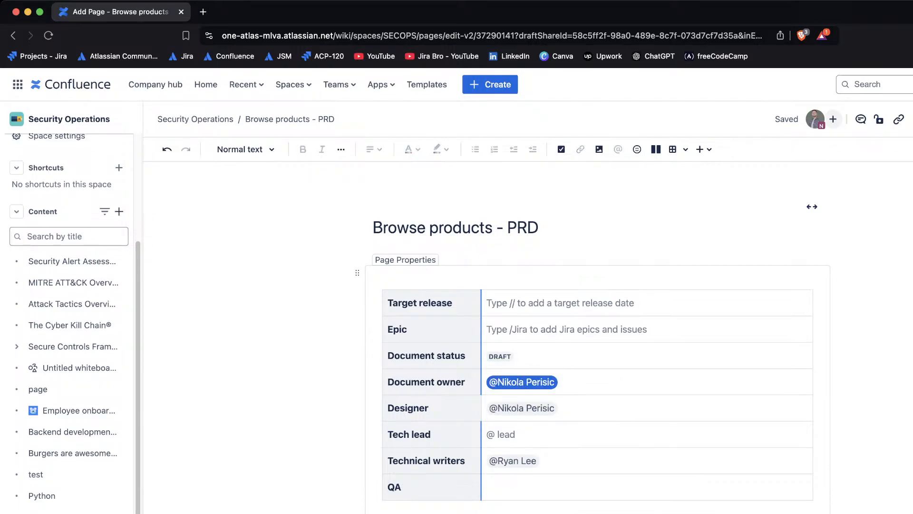
Step: Publish the page in the Security Operations space with the default access setting and look over the published page
{"action": "scroll", "coordinate": [67, 389], "scroll_direction": "up", "scroll_amount": 3}
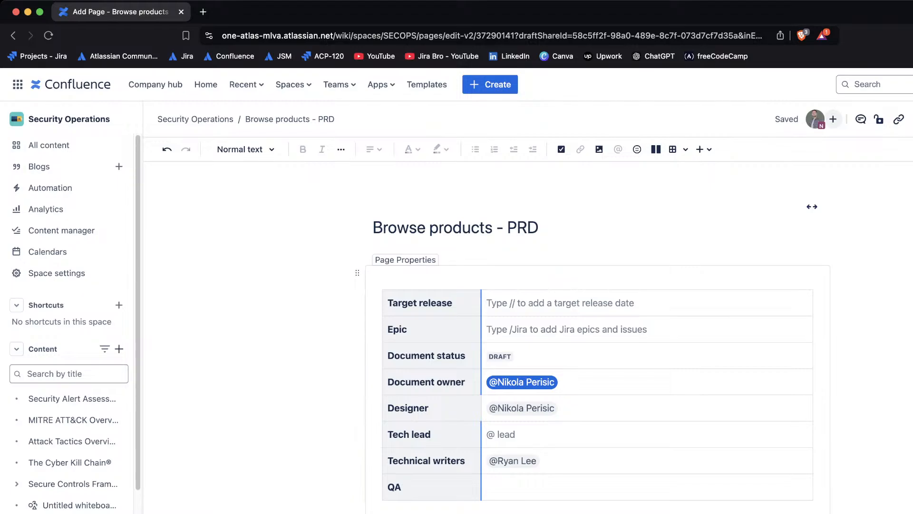
{"action": "scroll", "coordinate": [595, 333], "scroll_direction": "down", "scroll_amount": 20}
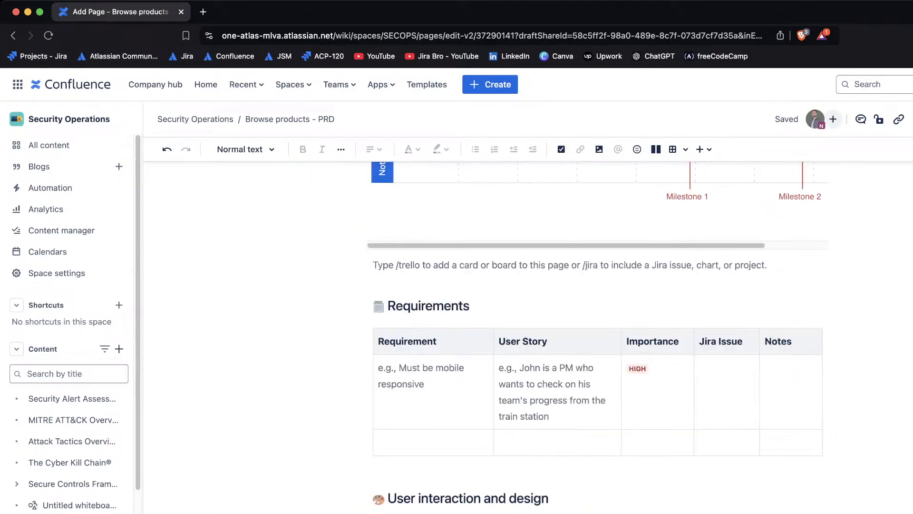
{"action": "scroll", "coordinate": [595, 333], "scroll_direction": "up", "scroll_amount": 20}
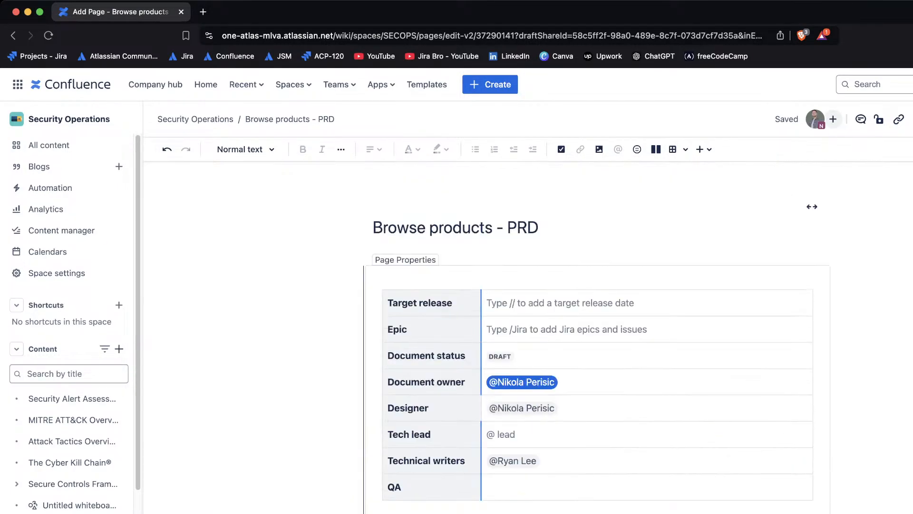
{"action": "left_click", "coordinate": [911, 119]}
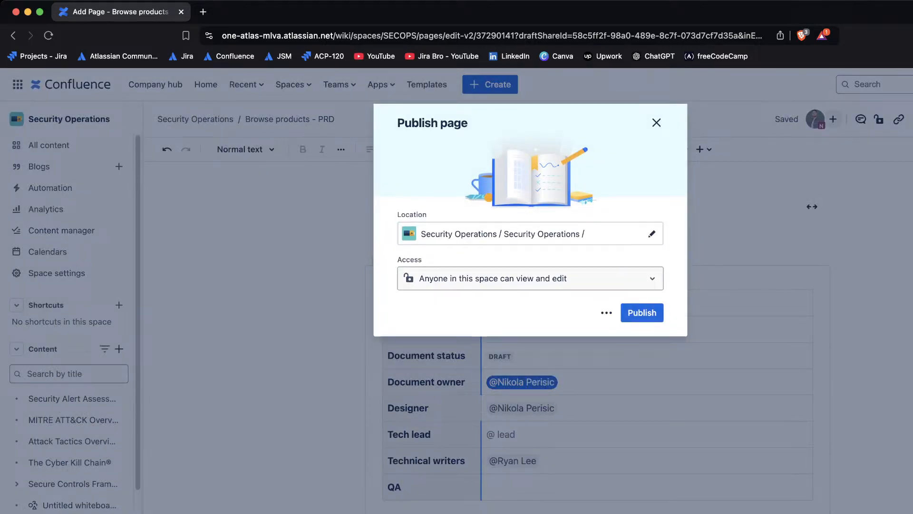
{"action": "left_click", "coordinate": [642, 313]}
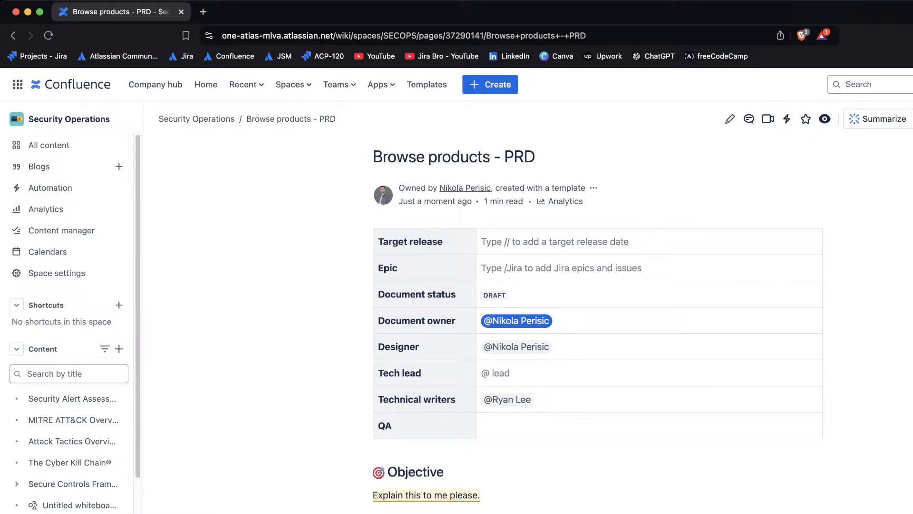
{"action": "scroll", "coordinate": [598, 318], "scroll_direction": "down", "scroll_amount": 20}
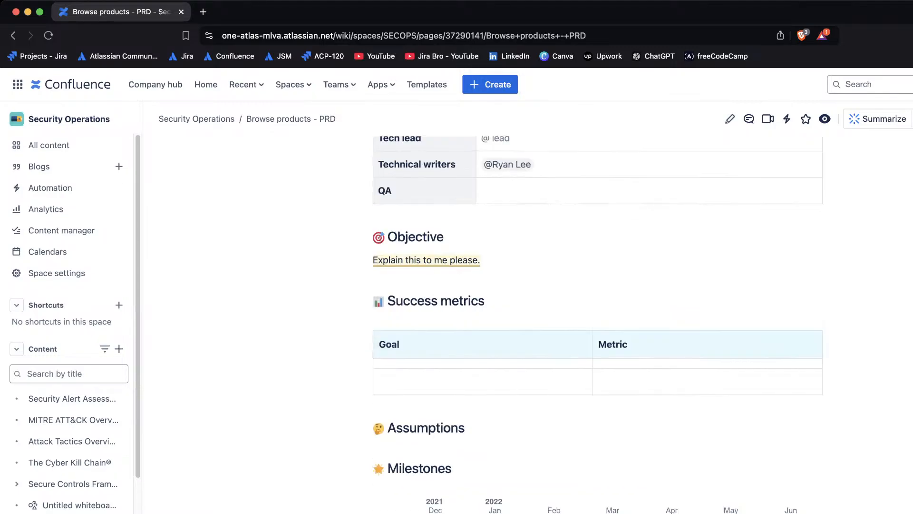
{"action": "scroll", "coordinate": [540, 325], "scroll_direction": "up", "scroll_amount": 2}
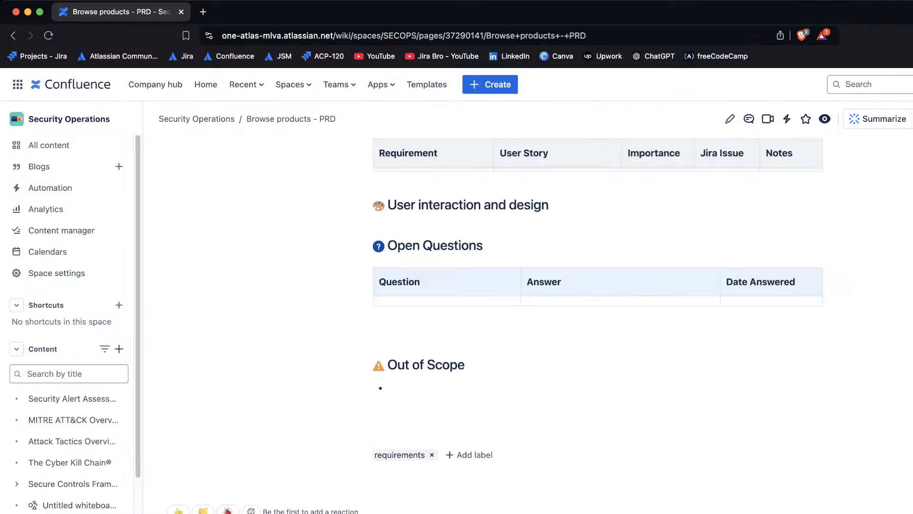
{"action": "scroll", "coordinate": [598, 318], "scroll_direction": "up", "scroll_amount": 15}
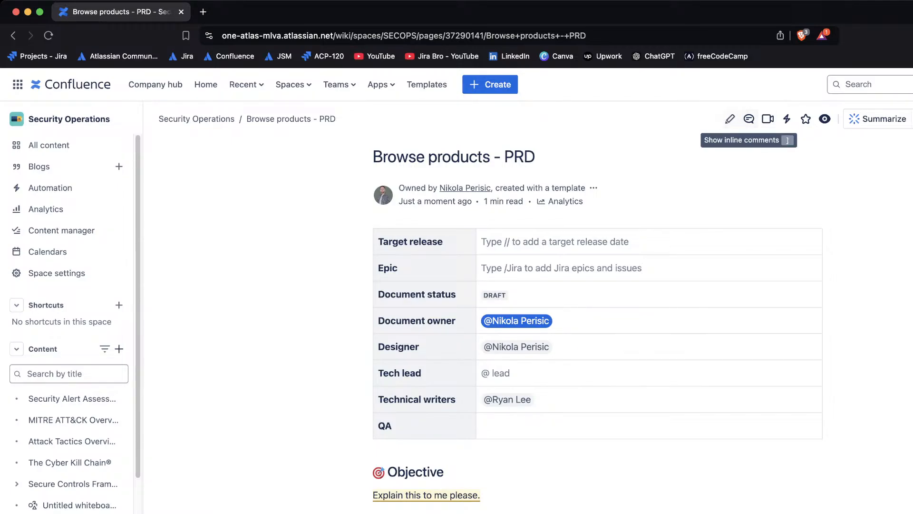
Step: Open the Loom video recorder for the Browse products - PRD page, view the Loom website, and close both
{"action": "key", "text": "e"}
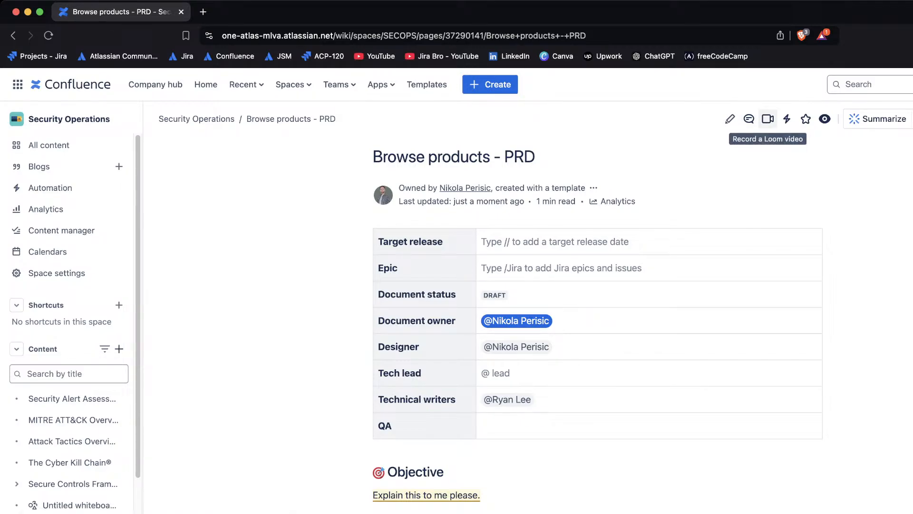
{"action": "left_click", "coordinate": [768, 118]}
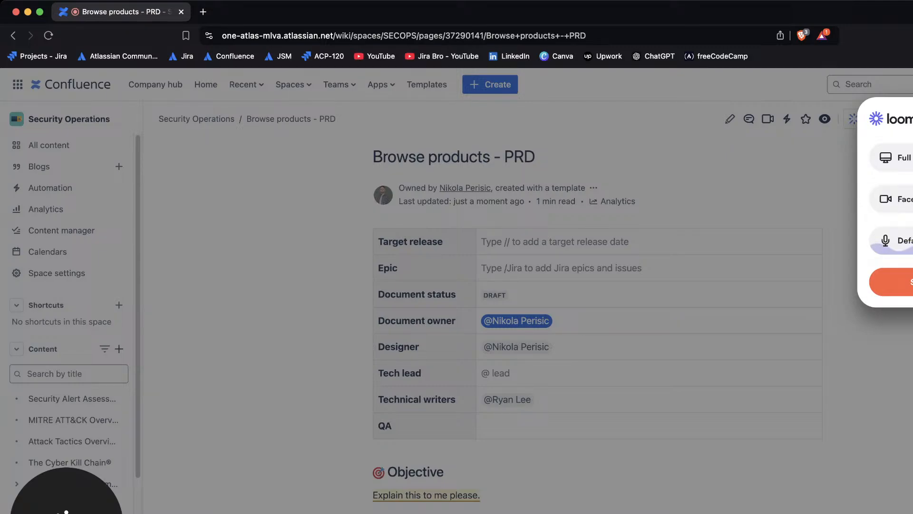
{"action": "left_click", "coordinate": [897, 119]}
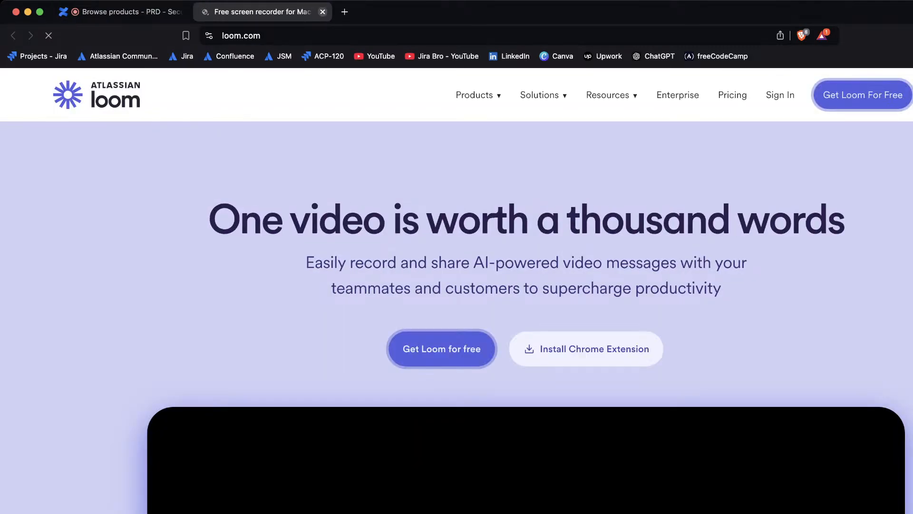
{"action": "left_click", "coordinate": [322, 11]}
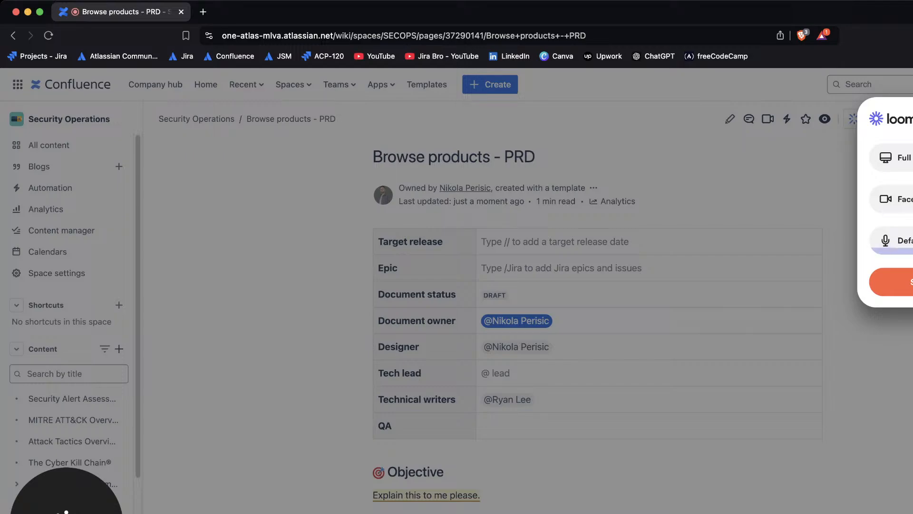
{"action": "key", "text": "Escape"}
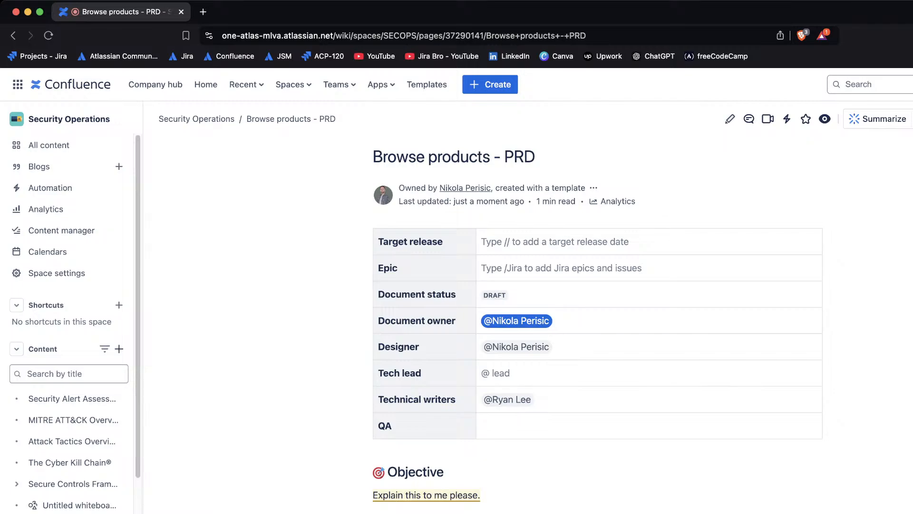
Step: Generate an AI summary of the Browse products - PRD page, review it with its content quality note, and close it
{"action": "scroll", "coordinate": [598, 323], "scroll_direction": "down", "scroll_amount": 5}
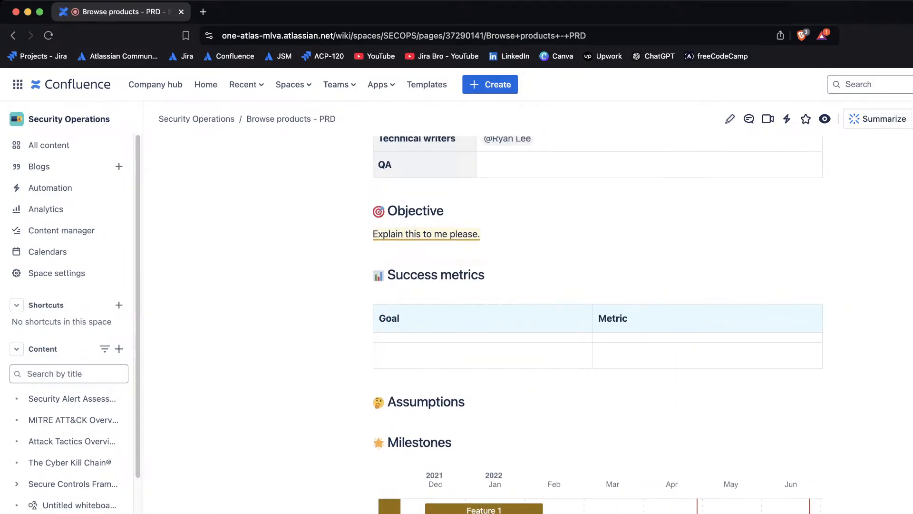
{"action": "scroll", "coordinate": [598, 323], "scroll_direction": "up", "scroll_amount": 5}
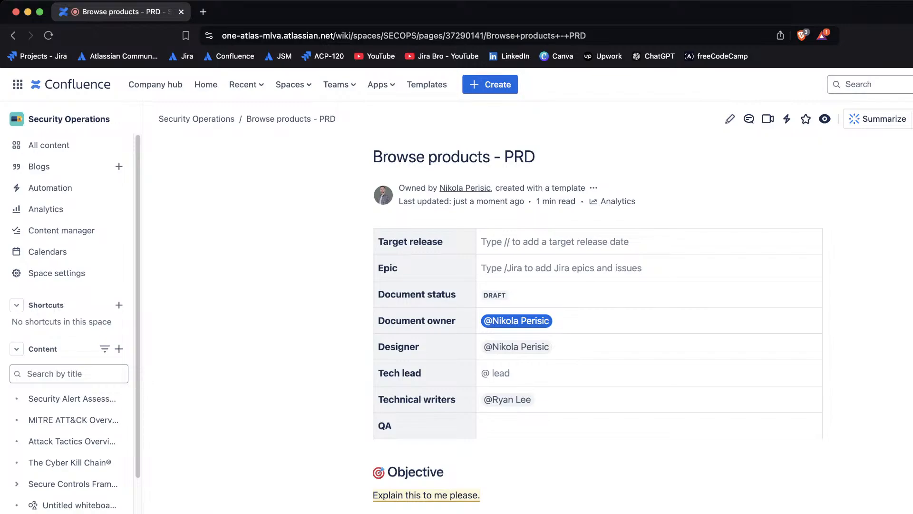
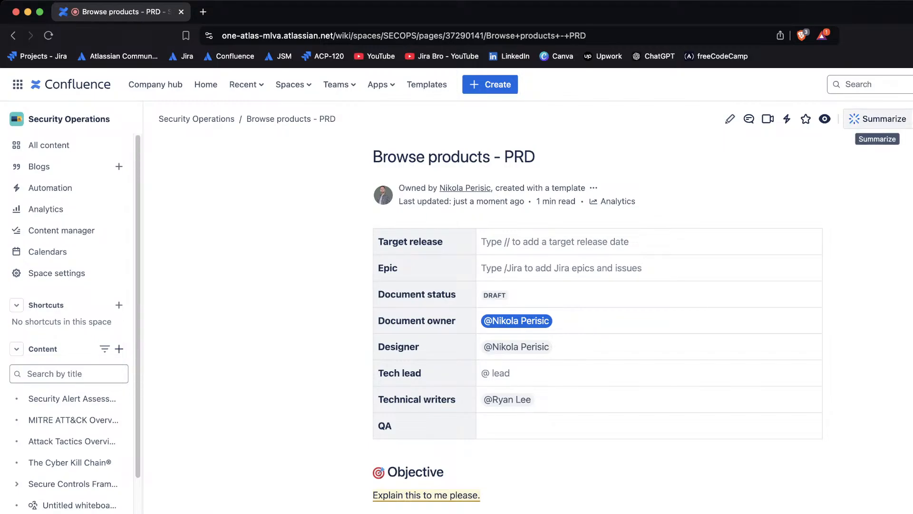
{"action": "left_click", "coordinate": [878, 119]}
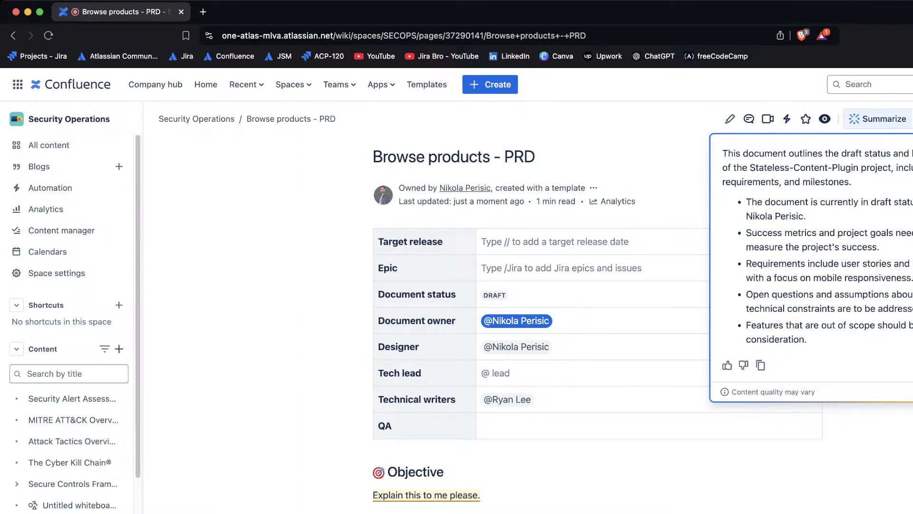
{"action": "left_click_drag", "start_coordinate": [816, 392], "coordinate": [732, 392]}
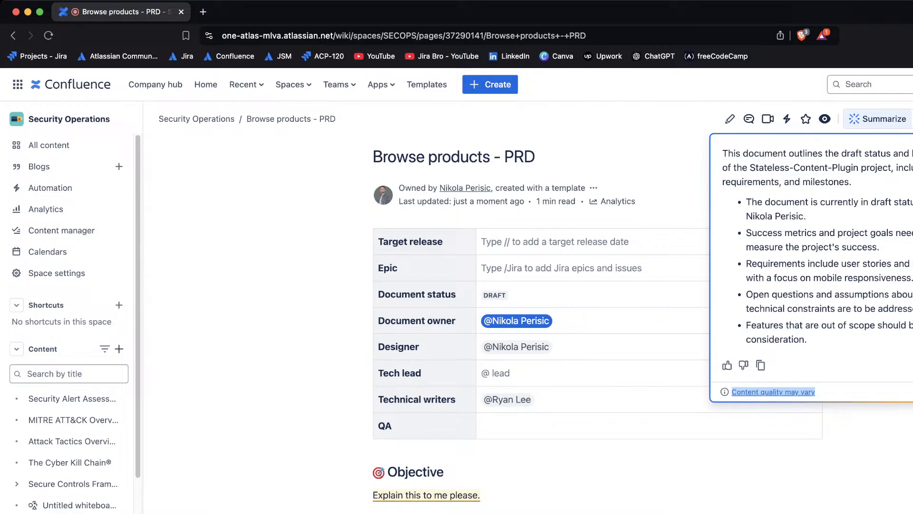
{"action": "left_click", "coordinate": [773, 392]}
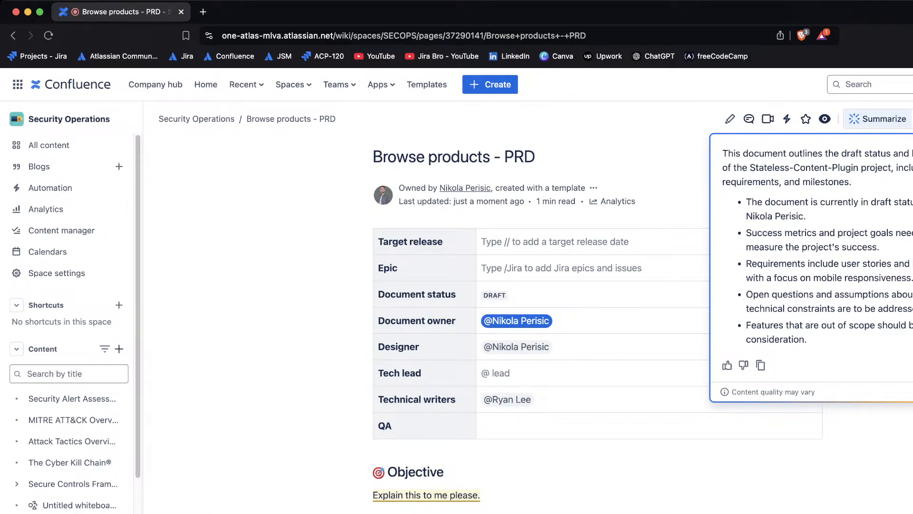
{"action": "left_click", "coordinate": [879, 119]}
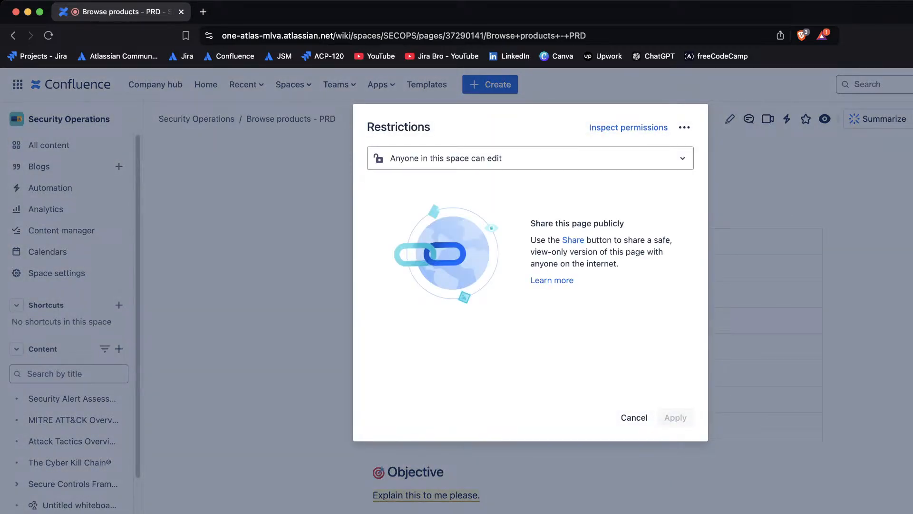
Step: Review the page's restriction options and the Inspect permissions form, and close them without applying changes
{"action": "left_click", "coordinate": [530, 158]}
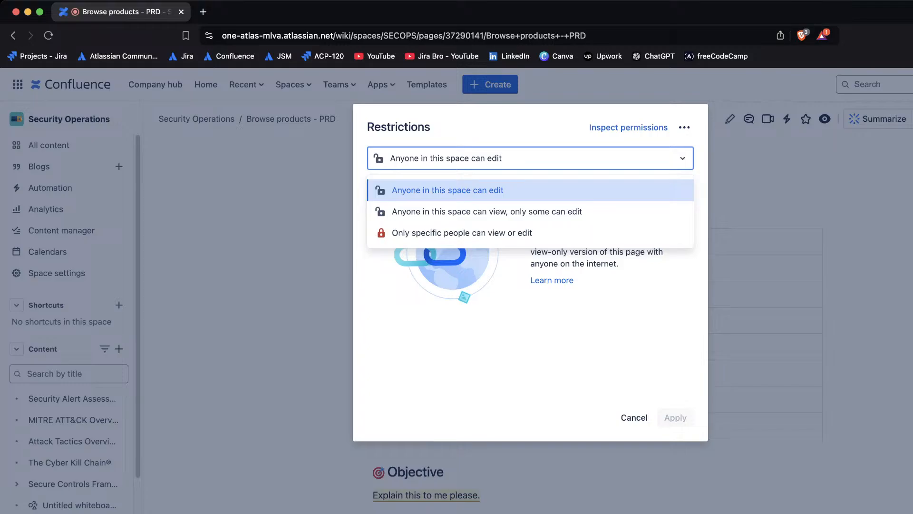
{"action": "left_click", "coordinate": [629, 127]}
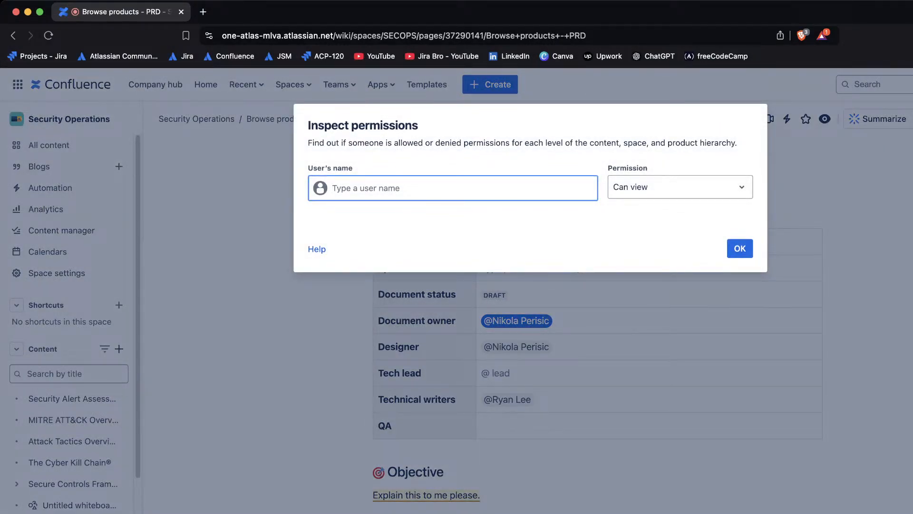
{"action": "left_click", "coordinate": [680, 187]}
{"action": "left_click", "coordinate": [740, 248]}
{"action": "left_click", "coordinate": [634, 417]}
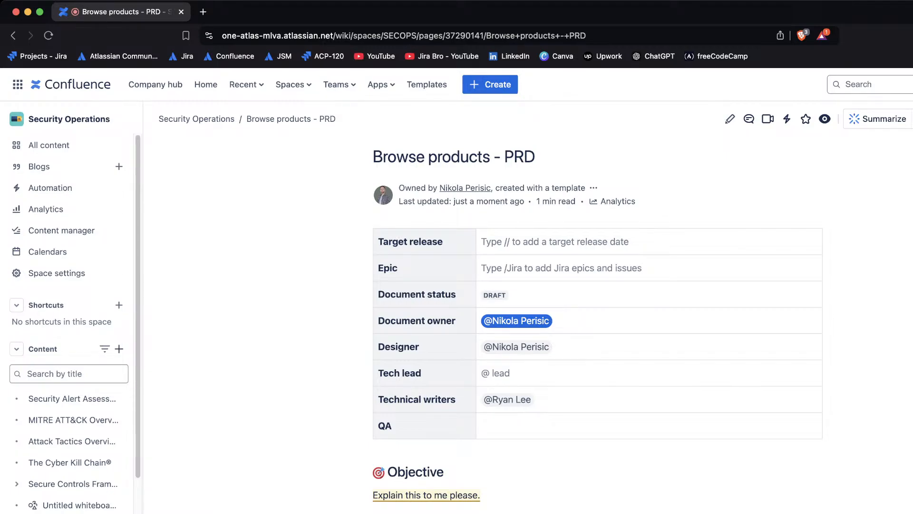
{"action": "scroll", "coordinate": [598, 319], "scroll_direction": "down", "scroll_amount": 10}
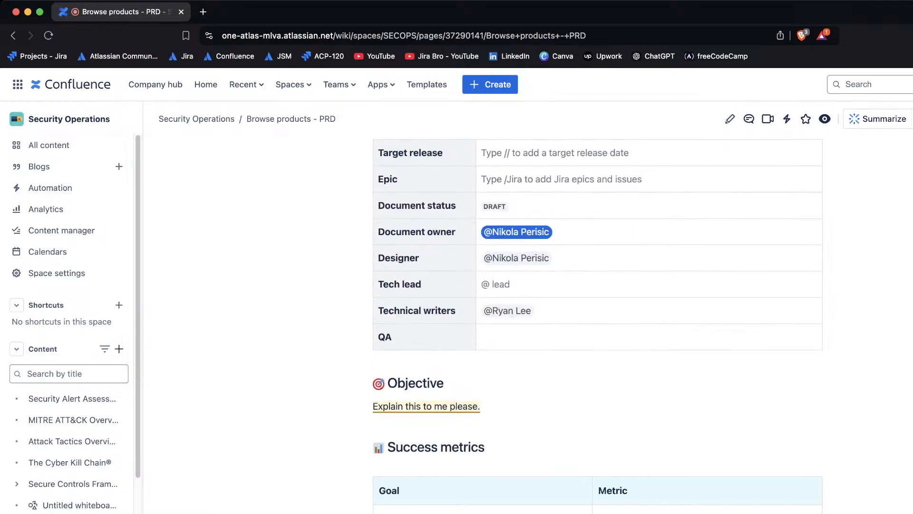
{"action": "scroll", "coordinate": [598, 319], "scroll_direction": "down", "scroll_amount": 12}
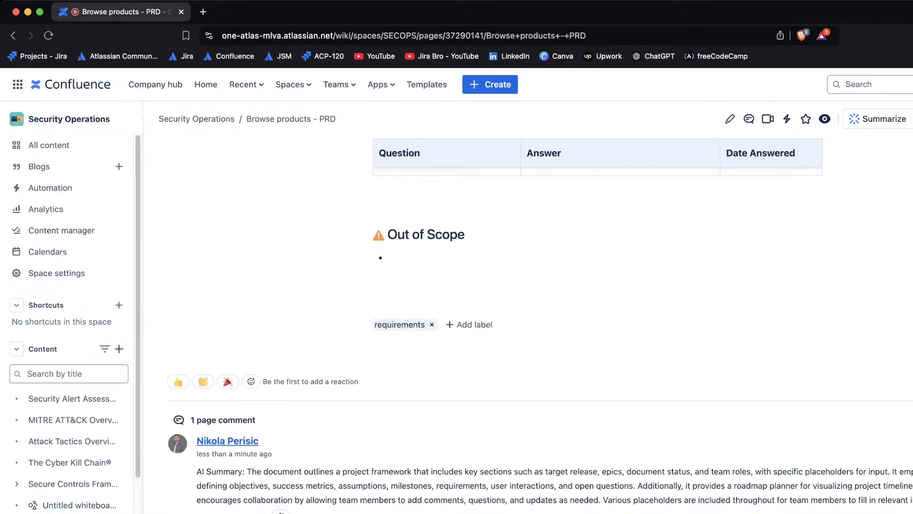
{"action": "scroll", "coordinate": [598, 324], "scroll_direction": "up", "scroll_amount": 20}
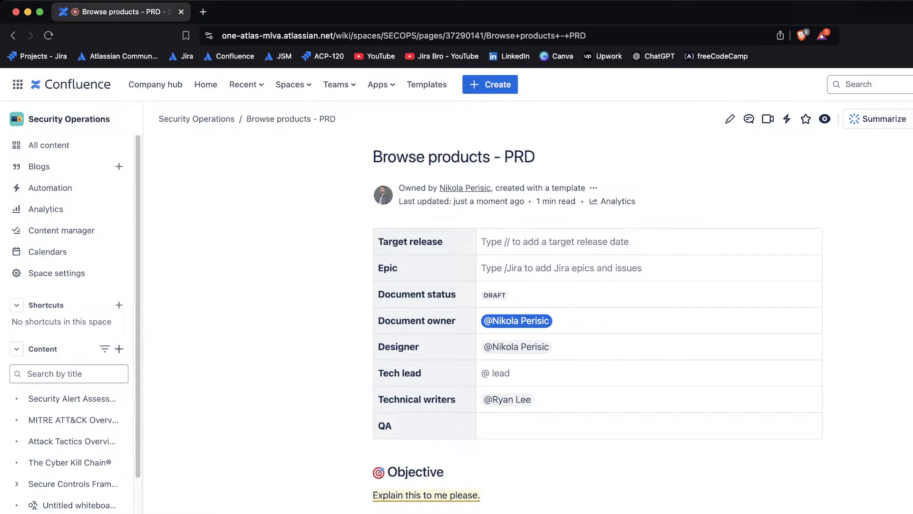
Step: Open the directory of all spaces and look through the complete list and the starred and recent spaces
{"action": "left_click", "coordinate": [293, 85]}
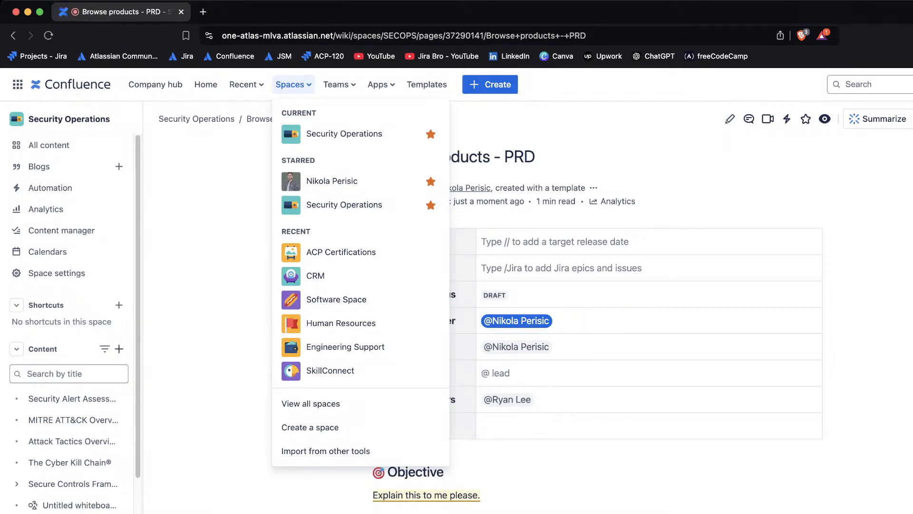
{"action": "left_click", "coordinate": [311, 404]}
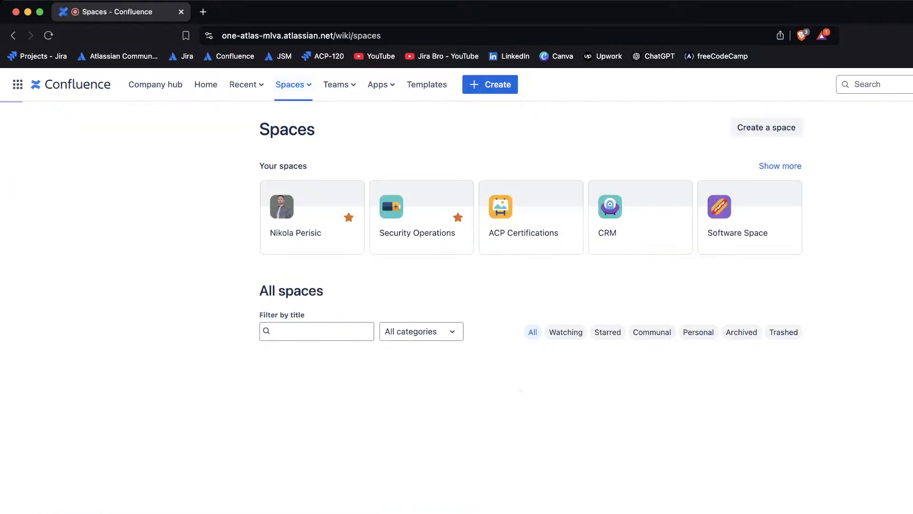
{"action": "scroll", "coordinate": [495, 458], "scroll_direction": "down", "scroll_amount": 10}
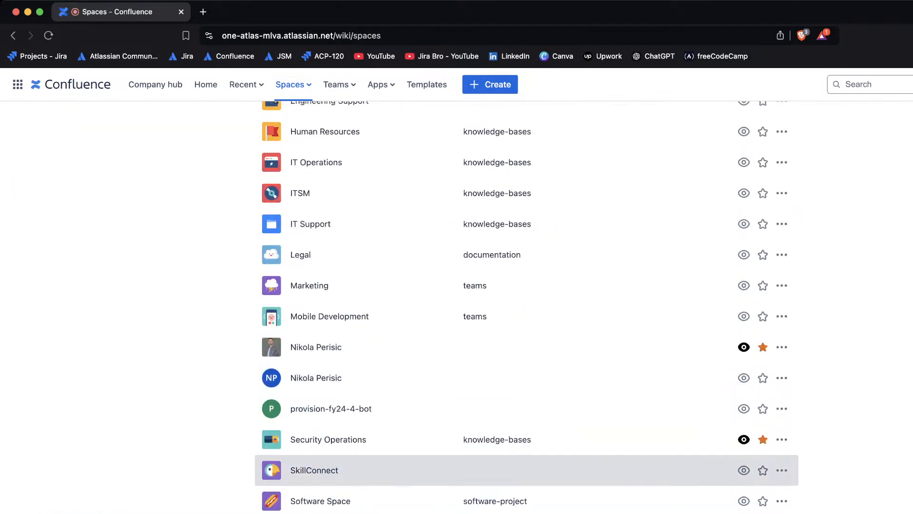
{"action": "scroll", "coordinate": [495, 459], "scroll_direction": "up", "scroll_amount": 10}
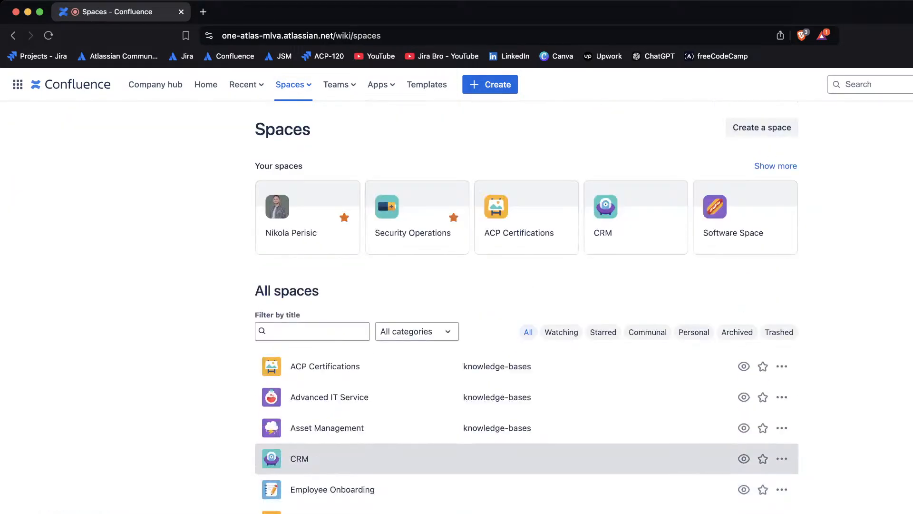
{"action": "left_click", "coordinate": [291, 85]}
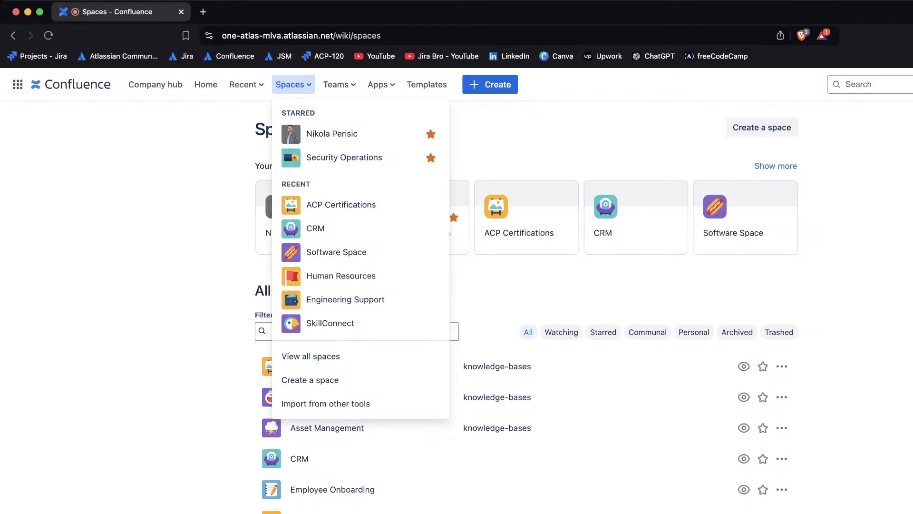
{"action": "key", "text": "Escape"}
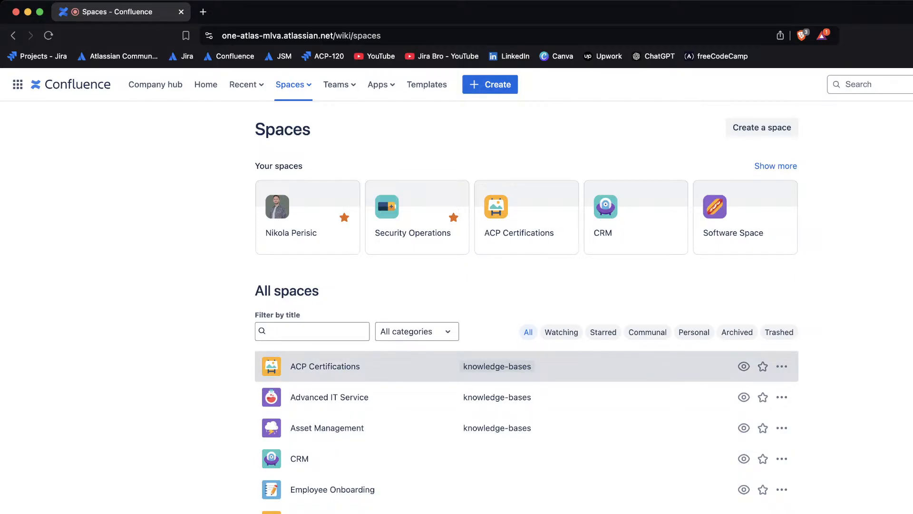
{"action": "scroll", "coordinate": [527, 380], "scroll_direction": "down", "scroll_amount": 10}
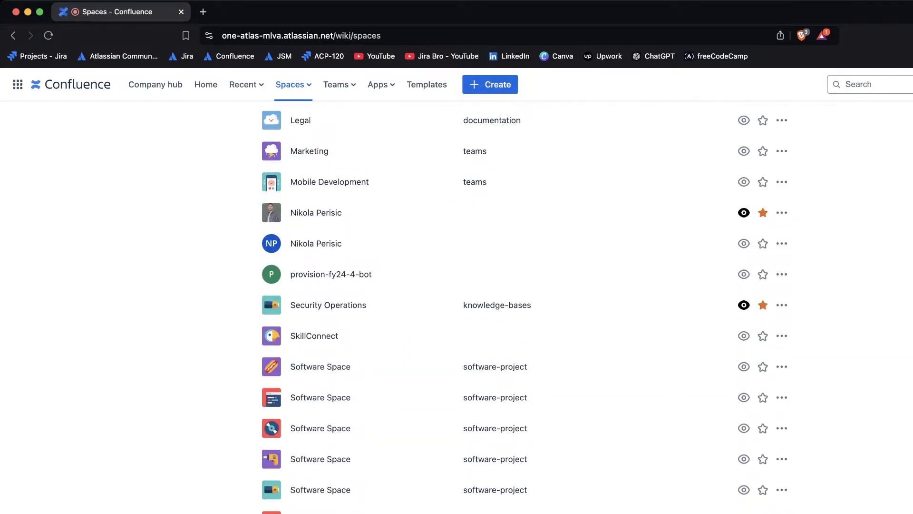
{"action": "scroll", "coordinate": [527, 457], "scroll_direction": "up", "scroll_amount": 10}
Step: Start creating a space named Live Demo and give it the teal smartphone icon
{"action": "left_click", "coordinate": [291, 84]}
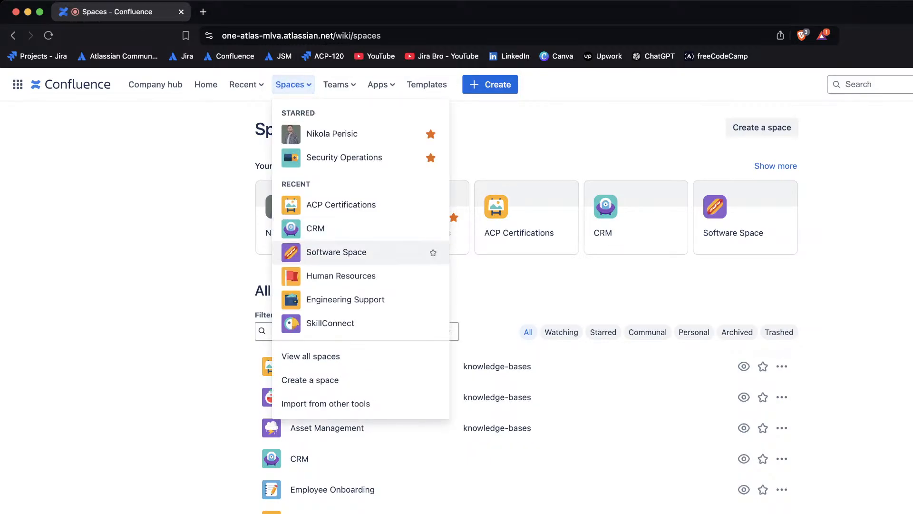
{"action": "left_click", "coordinate": [314, 380]}
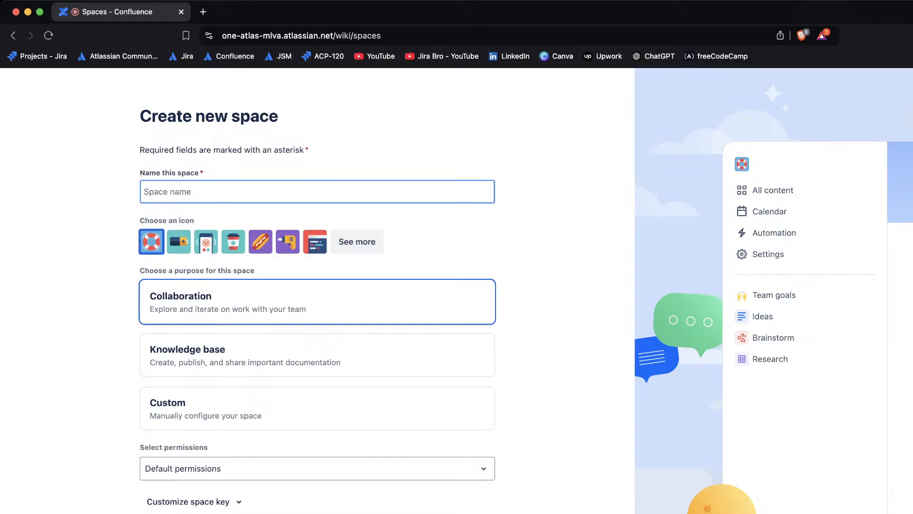
{"action": "type", "text": "Live Demo"}
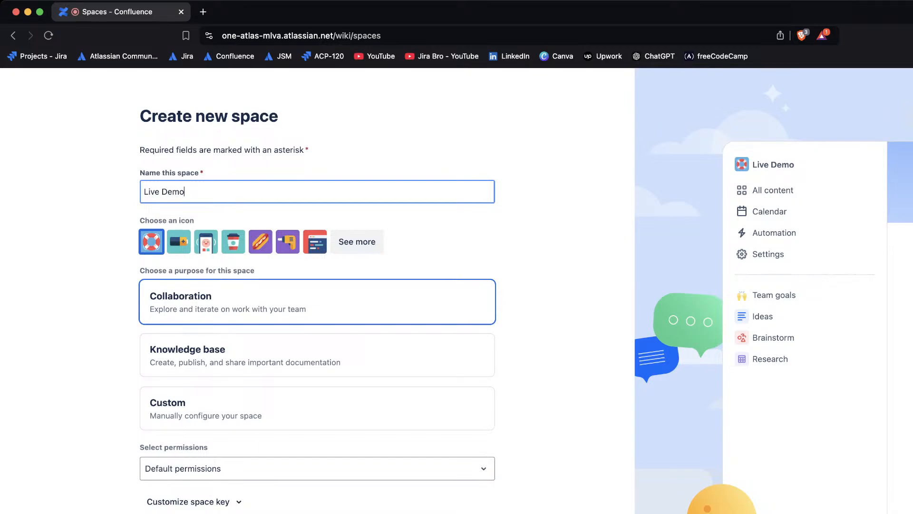
{"action": "left_click", "coordinate": [206, 242]}
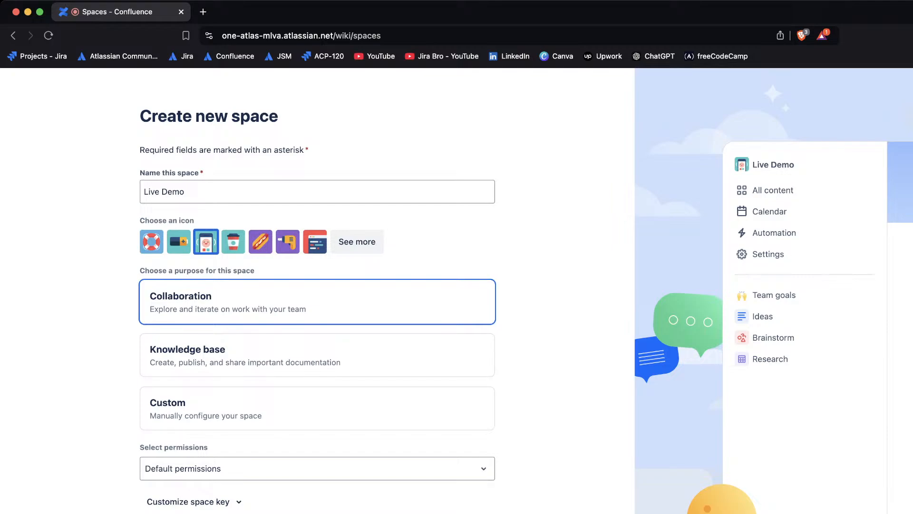
{"action": "left_click_drag", "start_coordinate": [139, 270], "coordinate": [256, 270]}
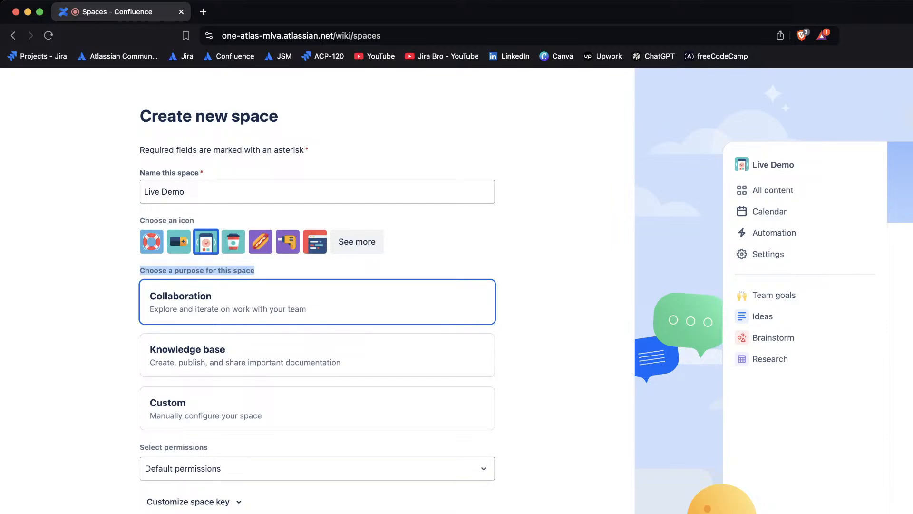
{"action": "left_click", "coordinate": [266, 270]}
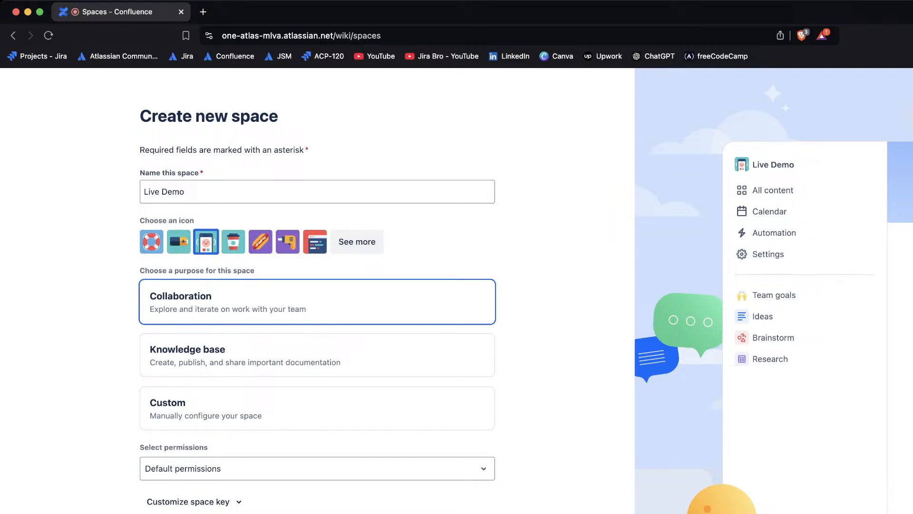
Step: Set the new space's permissions option to Copy permissions from another space
{"action": "left_click", "coordinate": [318, 468]}
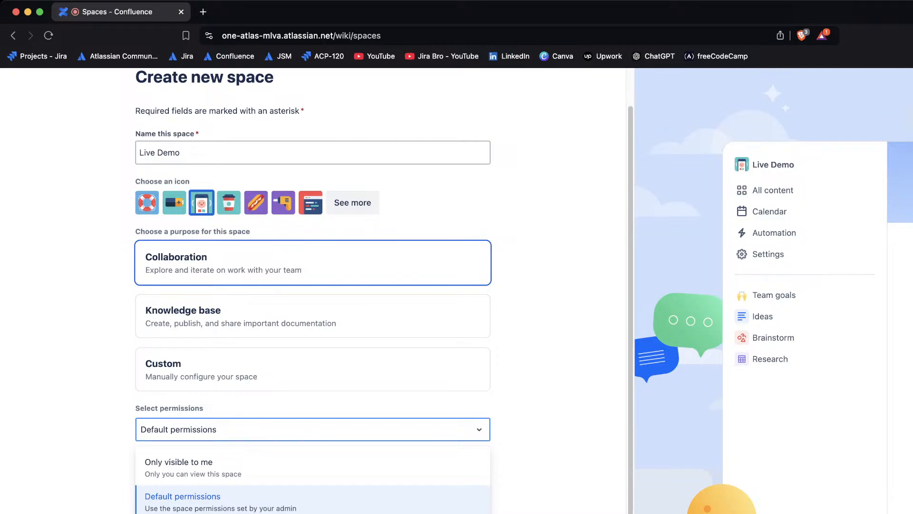
{"action": "key", "text": "Escape"}
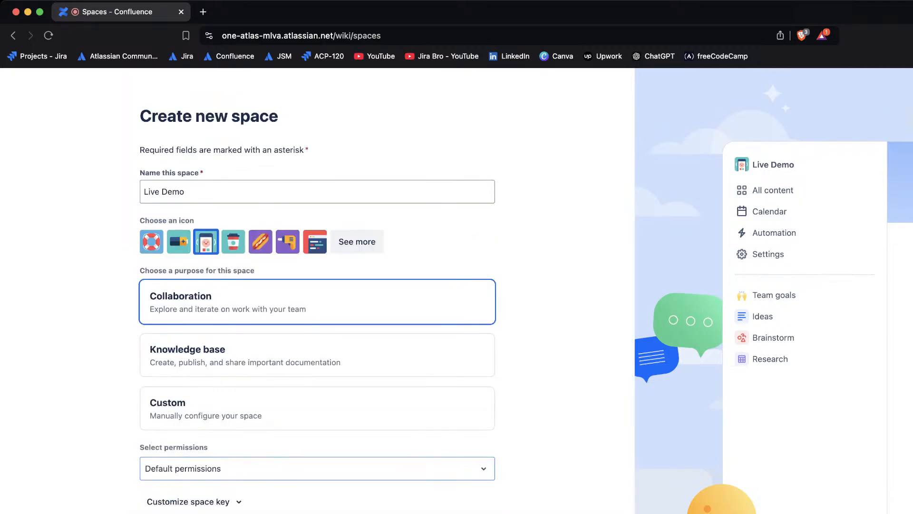
{"action": "left_click", "coordinate": [318, 468]}
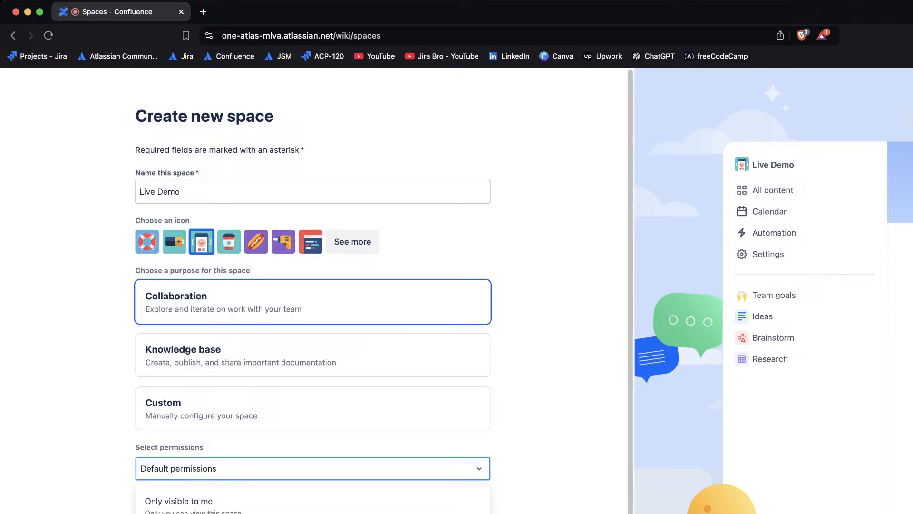
{"action": "scroll", "coordinate": [317, 469], "scroll_direction": "down", "scroll_amount": 2}
{"action": "left_click", "coordinate": [266, 512]}
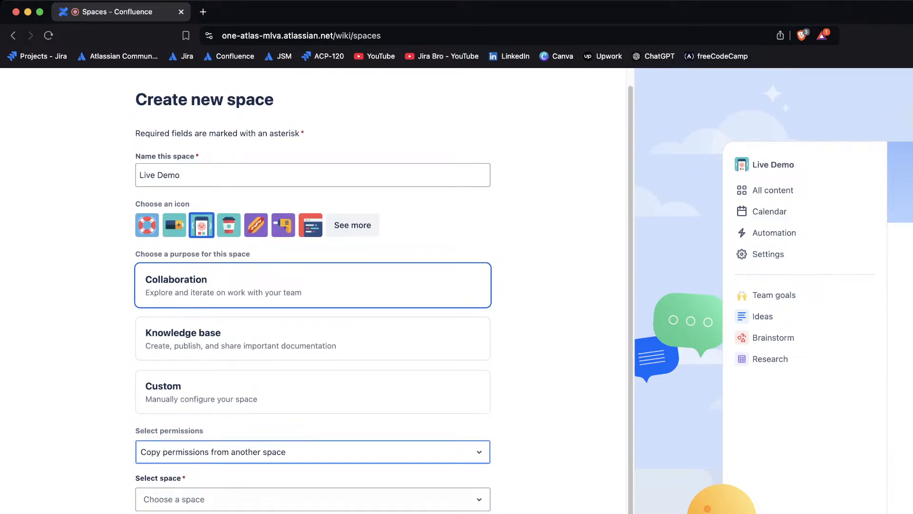
Step: Choose Software Space as the space to copy permissions from, and look at the Space key field
{"action": "left_click", "coordinate": [285, 499]}
{"action": "key", "text": "Down"}
{"action": "key", "text": "Down"}
{"action": "key", "text": "Down"}
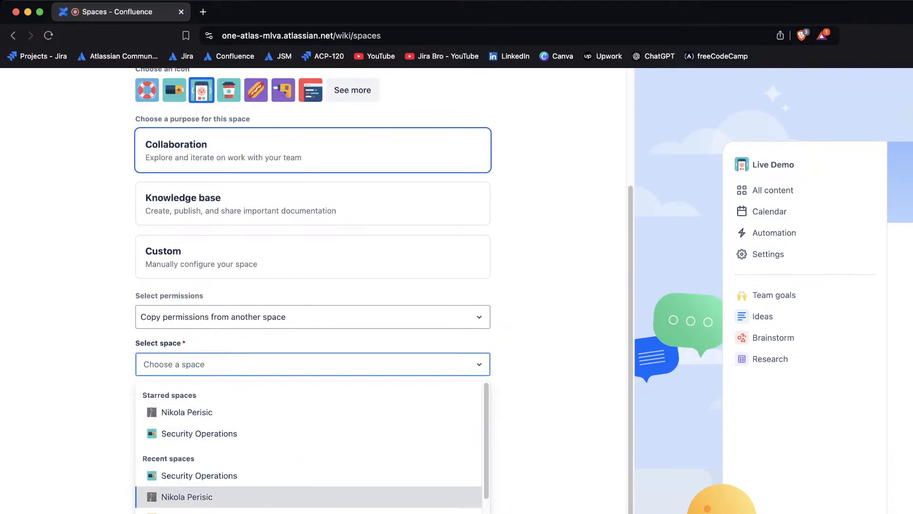
{"action": "key", "text": "Down"}
{"action": "key", "text": "Down"}
{"action": "key", "text": "Down"}
{"action": "key", "text": "Down"}
{"action": "key", "text": "Up"}
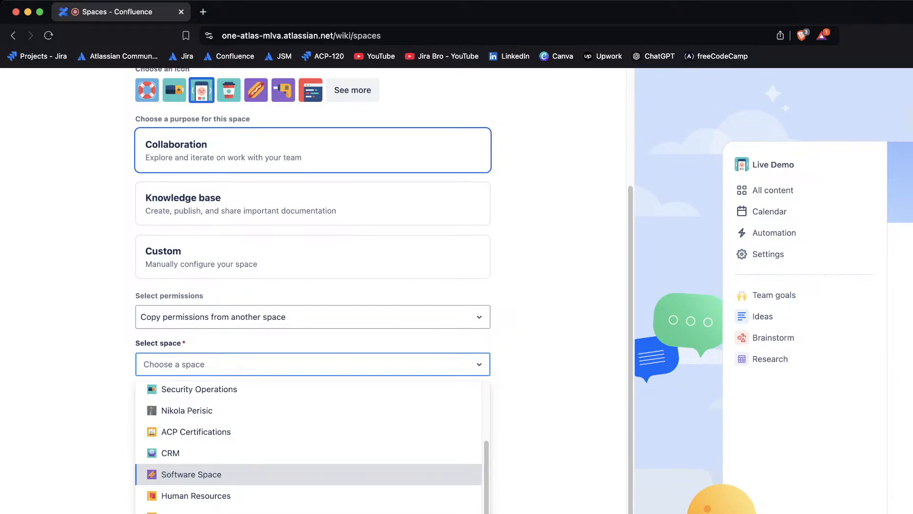
{"action": "key", "text": "Return"}
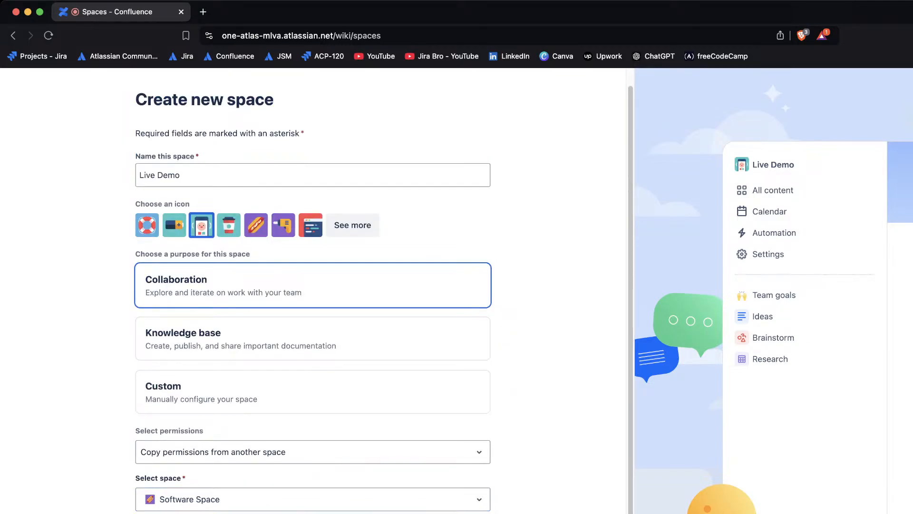
{"action": "scroll", "coordinate": [313, 285], "scroll_direction": "down", "scroll_amount": 2}
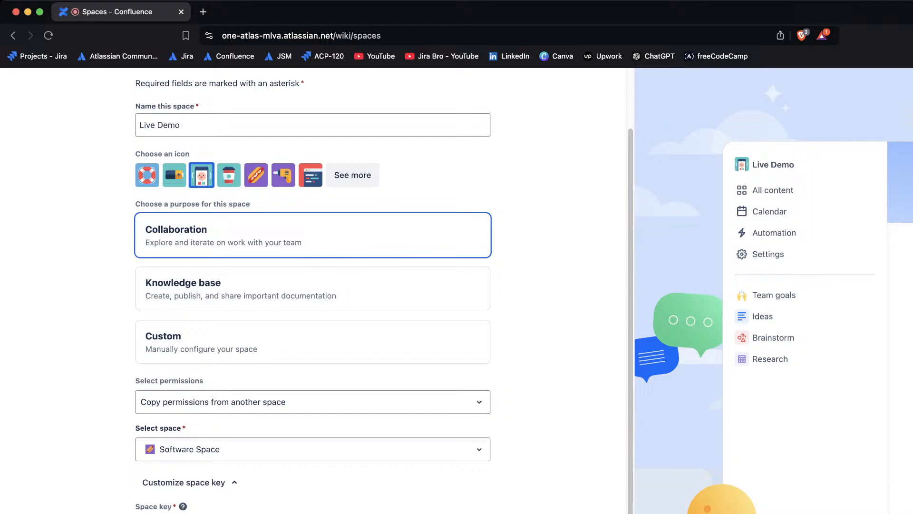
{"action": "left_click_drag", "start_coordinate": [135, 507], "coordinate": [178, 507]}
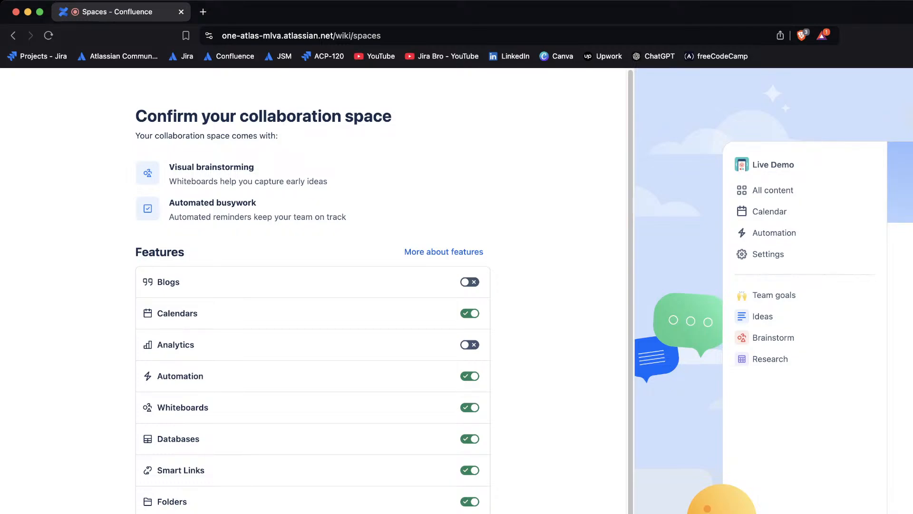
Step: Turn off the Automation and Databases features for the collaboration space and create the space
{"action": "double_click", "coordinate": [160, 252]}
{"action": "left_click", "coordinate": [200, 253]}
{"action": "left_click", "coordinate": [470, 377]}
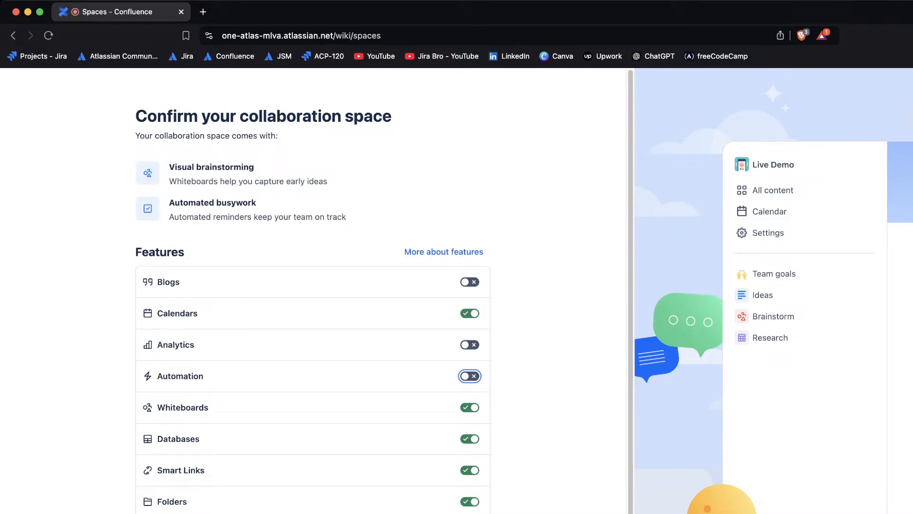
{"action": "left_click", "coordinate": [470, 439]}
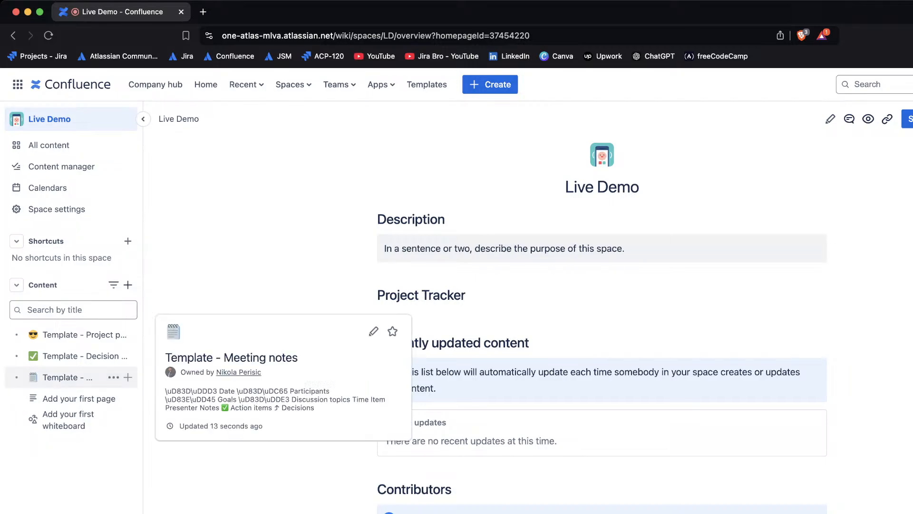
Step: Look through the available actions for the Meeting notes template page, and close them without choosing one
{"action": "left_click", "coordinate": [113, 377]}
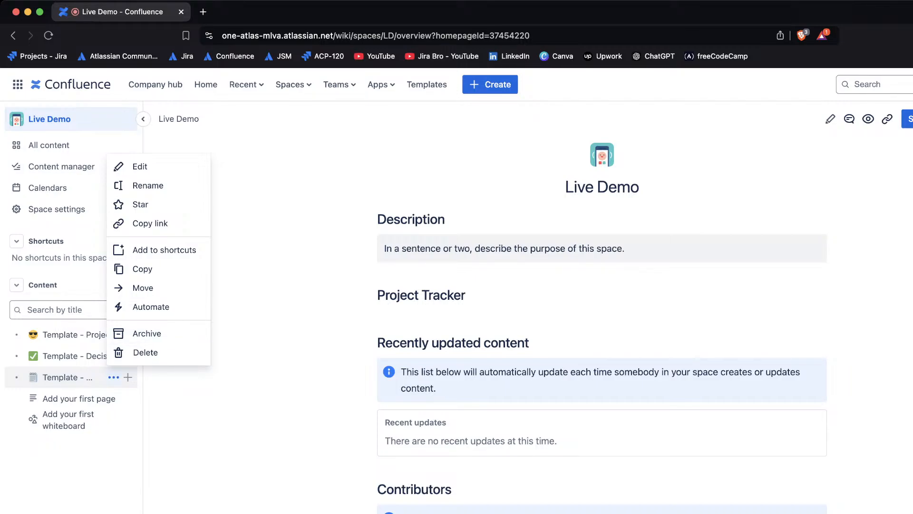
{"action": "key", "text": "Escape"}
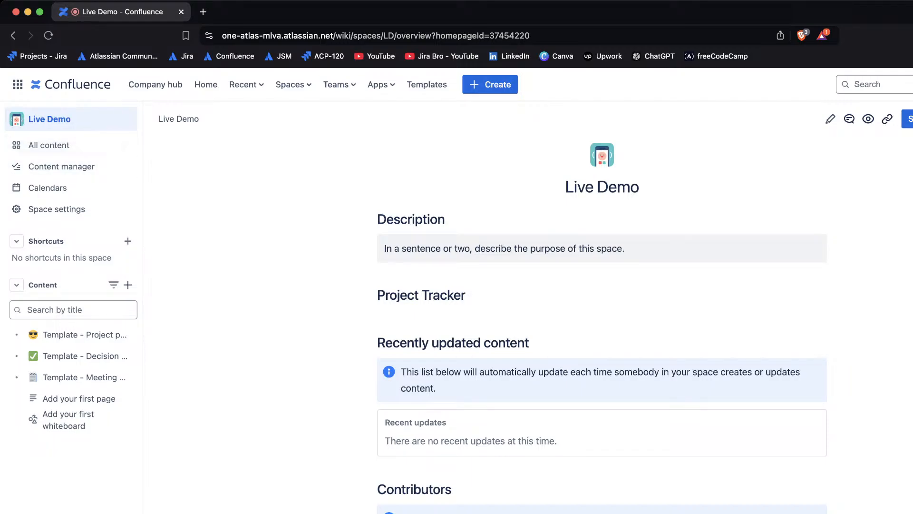
Step: Open the Live Demo space settings and examine the Monitoring & Tools section
{"action": "left_click", "coordinate": [56, 209]}
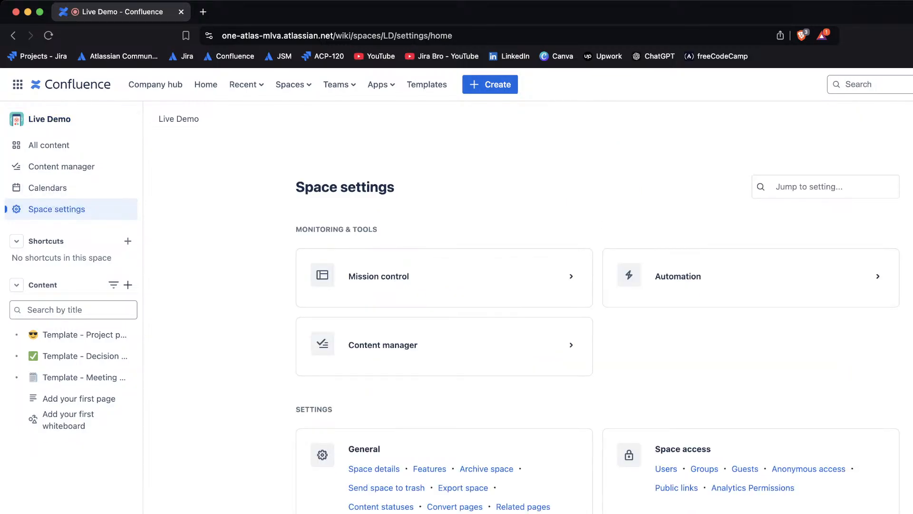
{"action": "left_click_drag", "start_coordinate": [296, 187], "coordinate": [395, 187]}
{"action": "left_click", "coordinate": [399, 210]}
{"action": "left_click_drag", "start_coordinate": [304, 187], "coordinate": [395, 188]}
{"action": "left_click", "coordinate": [400, 195]}
{"action": "left_click_drag", "start_coordinate": [297, 229], "coordinate": [379, 230]}
{"action": "left_click", "coordinate": [394, 233]}
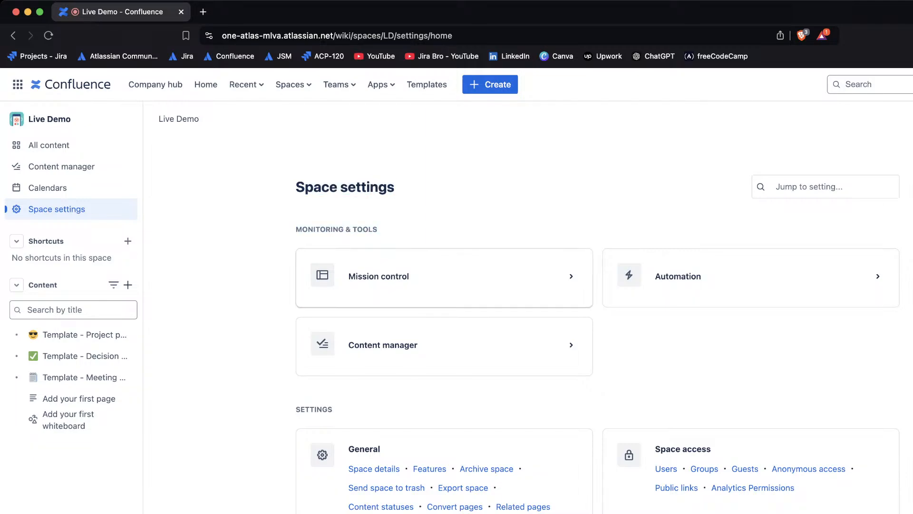
Step: Open Mission control in a new browser tab and examine the total content, content views and content created metrics
{"action": "left_click", "coordinate": [400, 277], "text": "super"}
{"action": "left_click", "coordinate": [257, 12]}
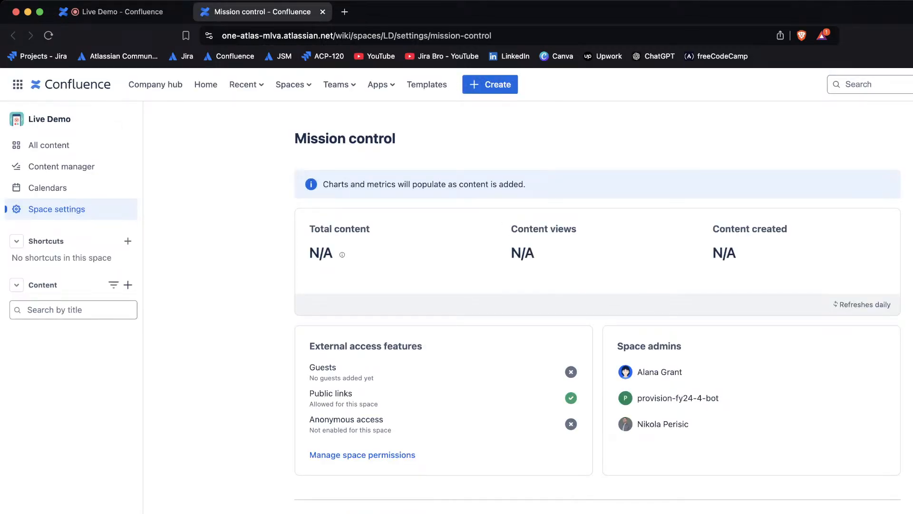
{"action": "left_click_drag", "start_coordinate": [329, 184], "coordinate": [527, 185]}
{"action": "left_click", "coordinate": [528, 185]}
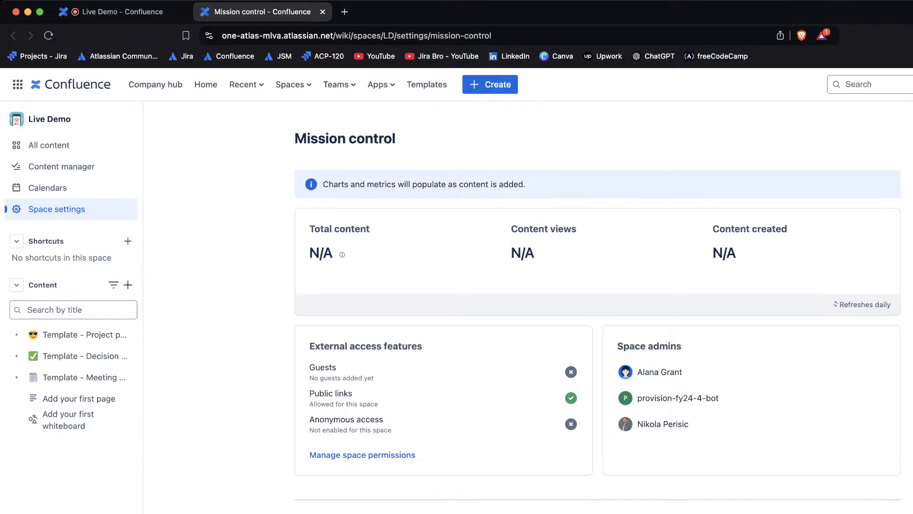
{"action": "left_click_drag", "start_coordinate": [511, 229], "coordinate": [577, 229]}
{"action": "left_click", "coordinate": [578, 230]}
{"action": "left_click_drag", "start_coordinate": [713, 229], "coordinate": [788, 229]}
{"action": "left_click", "coordinate": [789, 229]}
{"action": "left_click_drag", "start_coordinate": [330, 230], "coordinate": [370, 229]}
{"action": "left_click", "coordinate": [372, 230]}
Step: Examine the External access features for guests and anonymous access, and the Space admins list in Mission control
{"action": "left_click_drag", "start_coordinate": [310, 346], "coordinate": [409, 346]}
{"action": "left_click", "coordinate": [409, 346]}
{"action": "left_click_drag", "start_coordinate": [315, 367], "coordinate": [337, 367]}
{"action": "left_click_drag", "start_coordinate": [310, 367], "coordinate": [337, 367]}
{"action": "left_click", "coordinate": [337, 368]}
{"action": "left_click_drag", "start_coordinate": [314, 420], "coordinate": [384, 419]}
{"action": "left_click", "coordinate": [384, 419]}
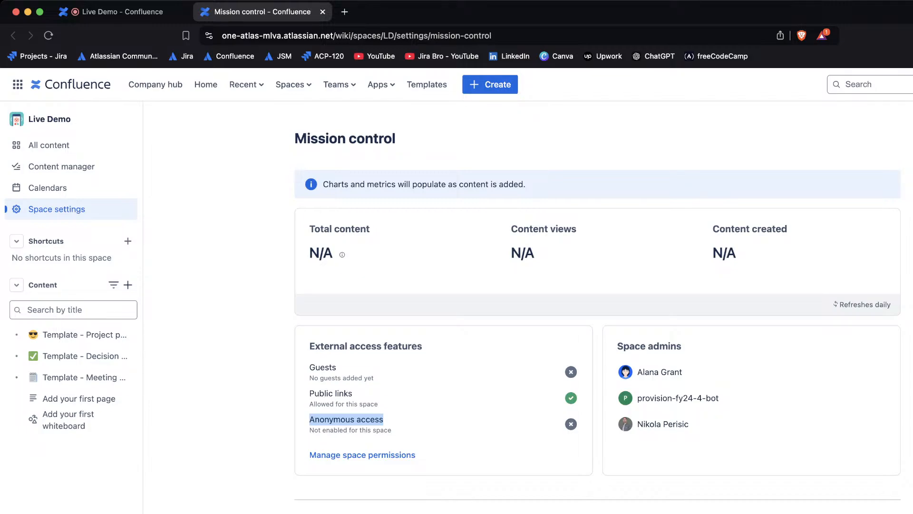
{"action": "scroll", "coordinate": [598, 309], "scroll_direction": "down", "scroll_amount": 1}
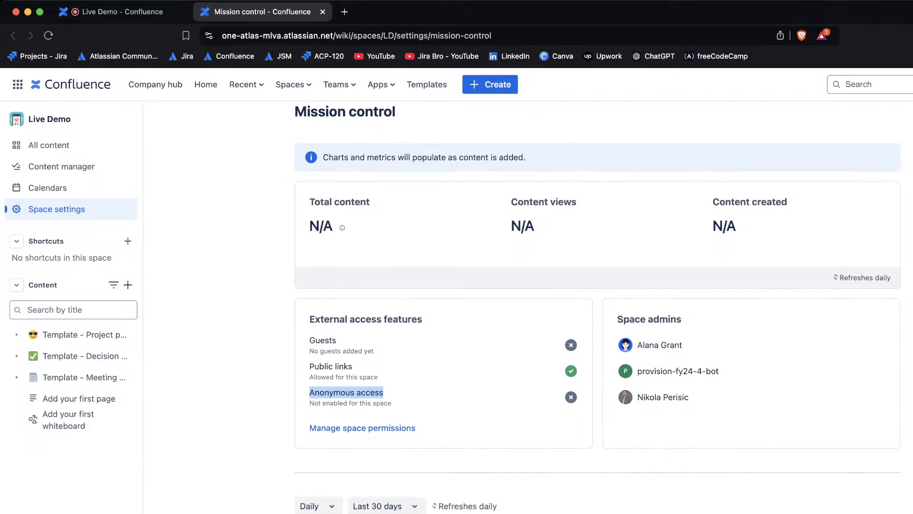
{"action": "left_click_drag", "start_coordinate": [617, 319], "coordinate": [685, 324]}
{"action": "left_click", "coordinate": [685, 324]}
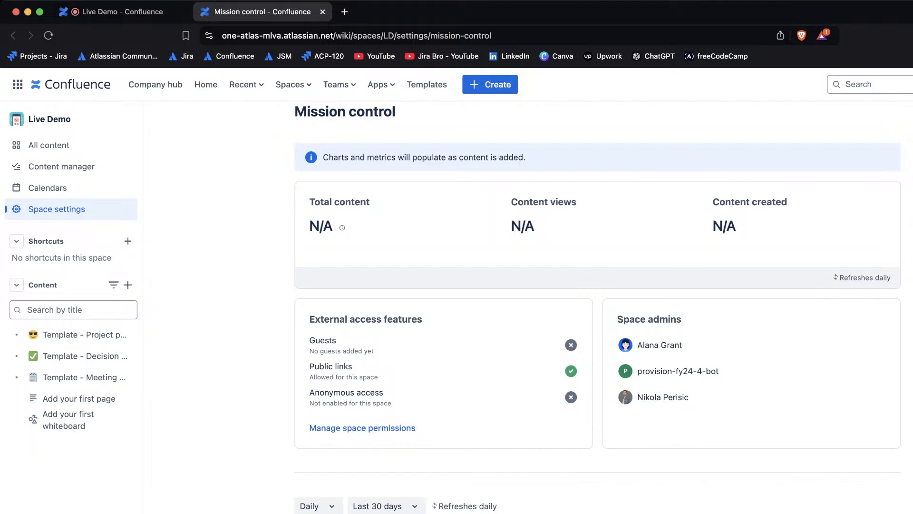
Step: Look through Mission control's Activity charts and Content management section
{"action": "scroll", "coordinate": [598, 309], "scroll_direction": "down", "scroll_amount": 5}
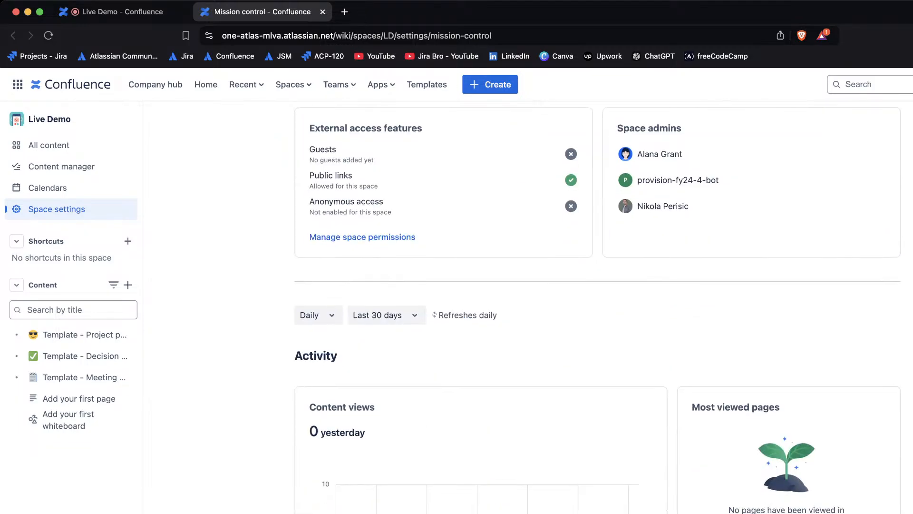
{"action": "scroll", "coordinate": [598, 309], "scroll_direction": "down", "scroll_amount": 5}
{"action": "scroll", "coordinate": [598, 310], "scroll_direction": "down", "scroll_amount": 20}
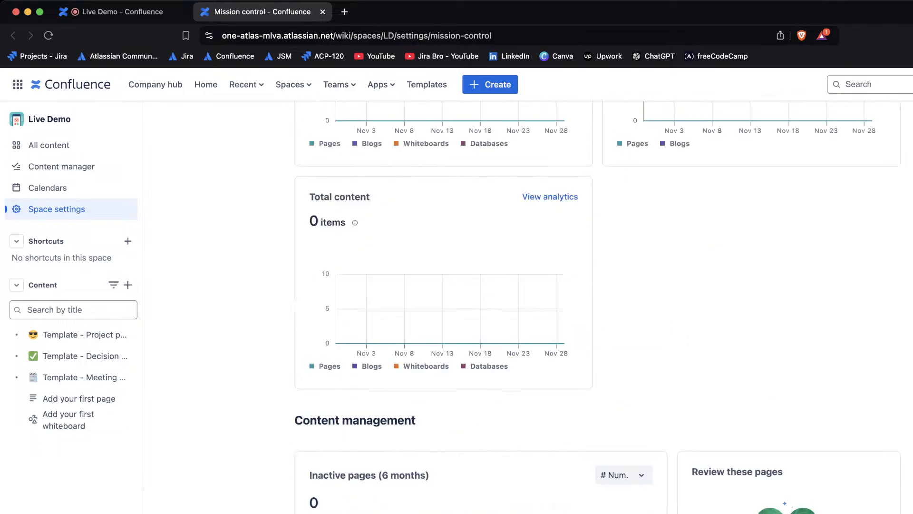
{"action": "scroll", "coordinate": [598, 309], "scroll_direction": "up", "scroll_amount": 20}
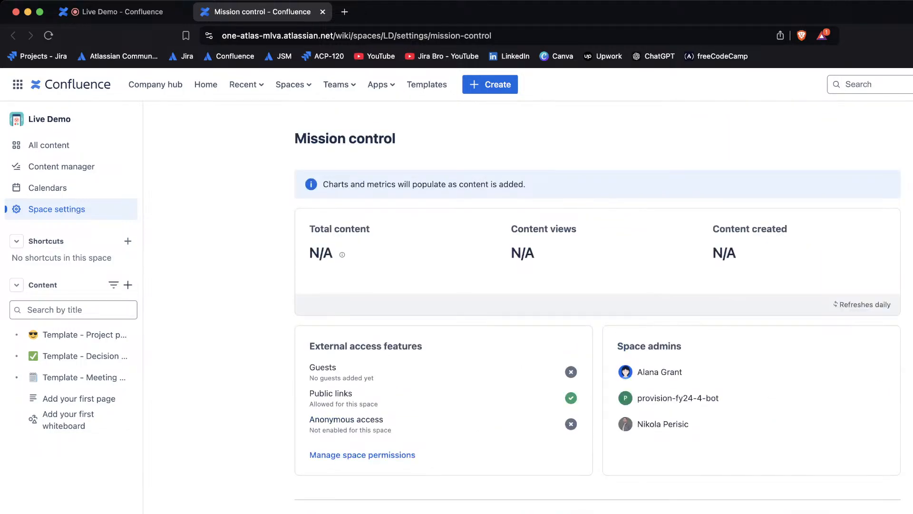
Step: Open Automation from the space settings and browse the rule templates in Organize, Cross-Product and the other categories
{"action": "left_click", "coordinate": [57, 209]}
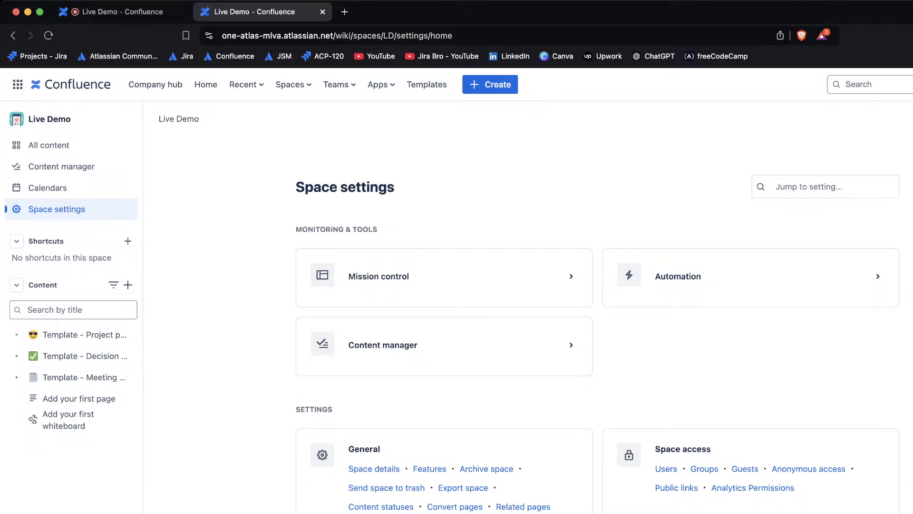
{"action": "left_click", "coordinate": [750, 277]}
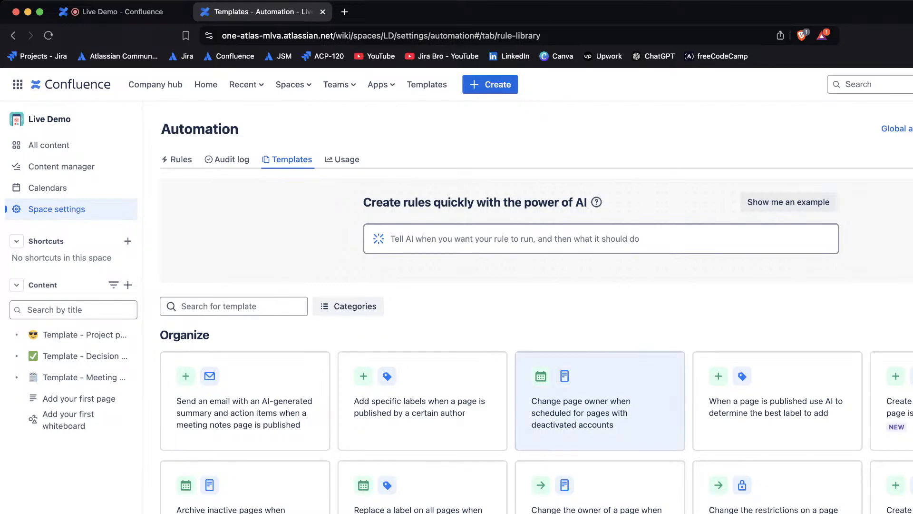
{"action": "scroll", "coordinate": [599, 400], "scroll_direction": "down", "scroll_amount": 15}
{"action": "scroll", "coordinate": [536, 305], "scroll_direction": "down", "scroll_amount": 10}
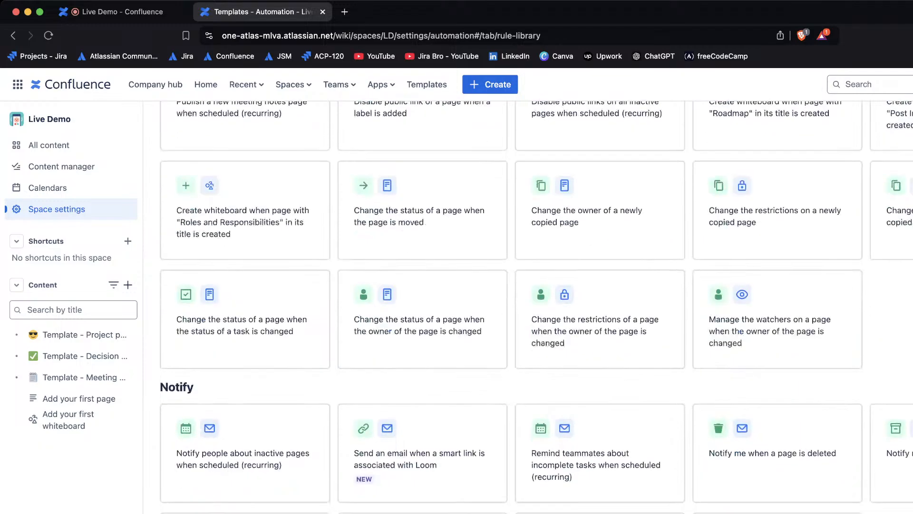
{"action": "scroll", "coordinate": [536, 304], "scroll_direction": "up", "scroll_amount": 20}
{"action": "scroll", "coordinate": [599, 333], "scroll_direction": "down", "scroll_amount": 8}
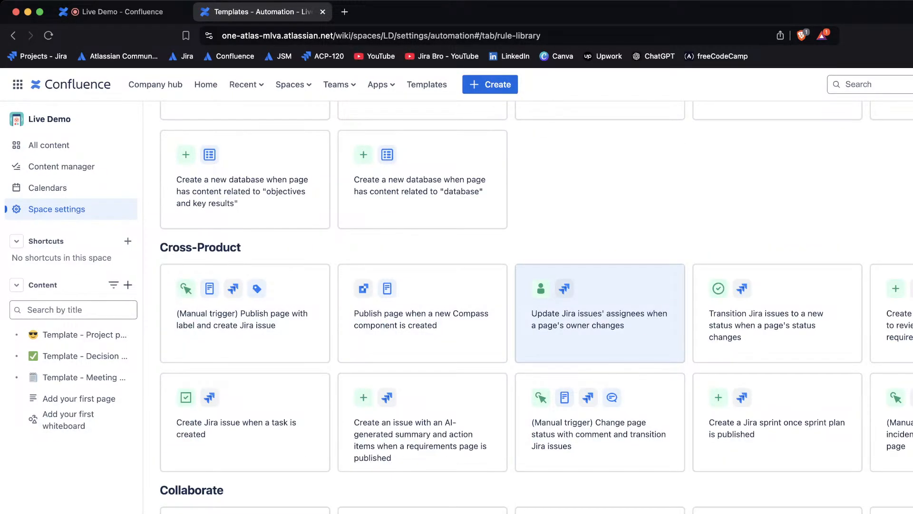
{"action": "scroll", "coordinate": [778, 362], "scroll_direction": "up", "scroll_amount": 8}
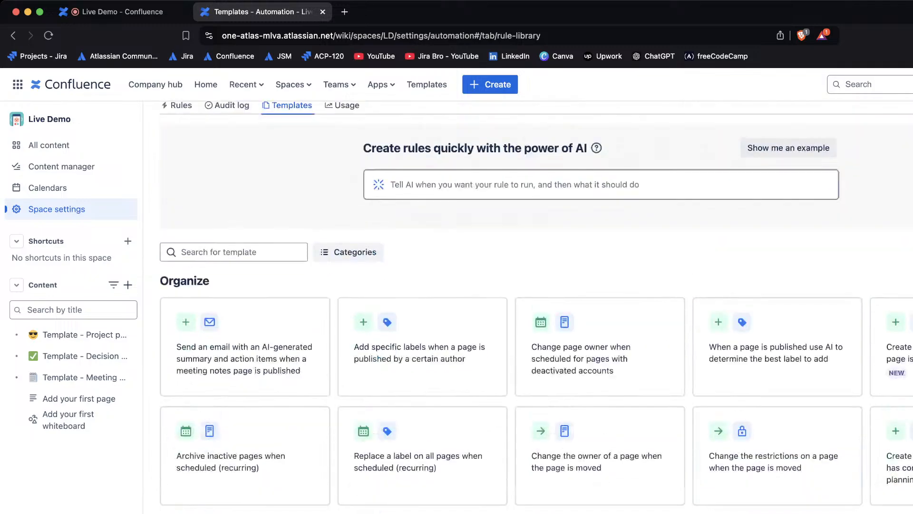
{"action": "scroll", "coordinate": [666, 381], "scroll_direction": "down", "scroll_amount": 12}
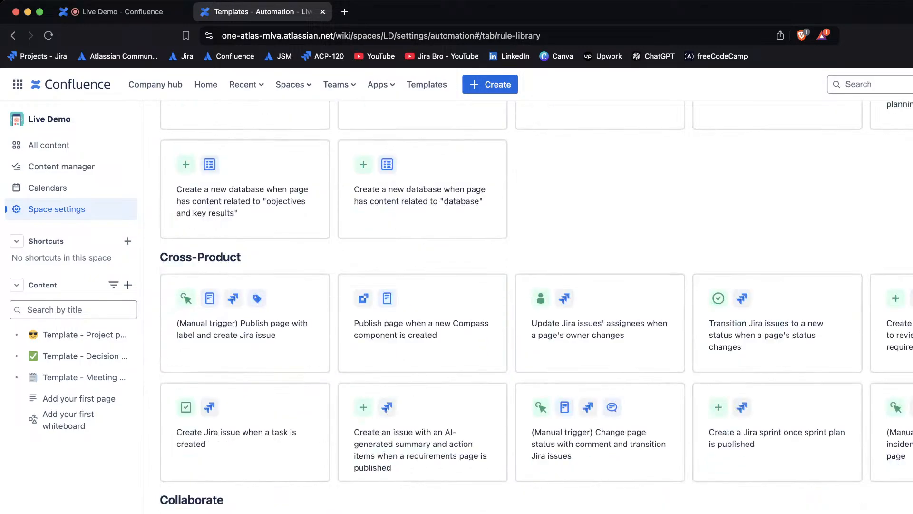
{"action": "scroll", "coordinate": [778, 409], "scroll_direction": "down", "scroll_amount": 8}
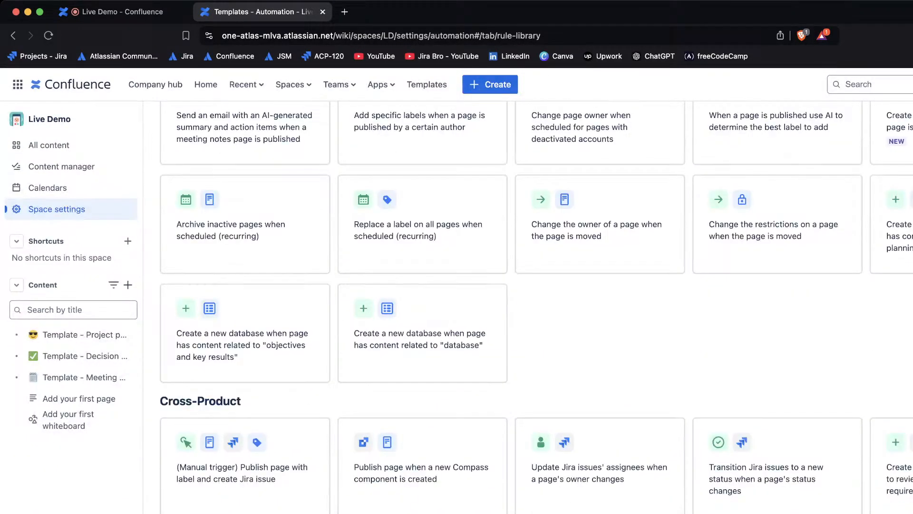
{"action": "scroll", "coordinate": [778, 400], "scroll_direction": "up", "scroll_amount": 6}
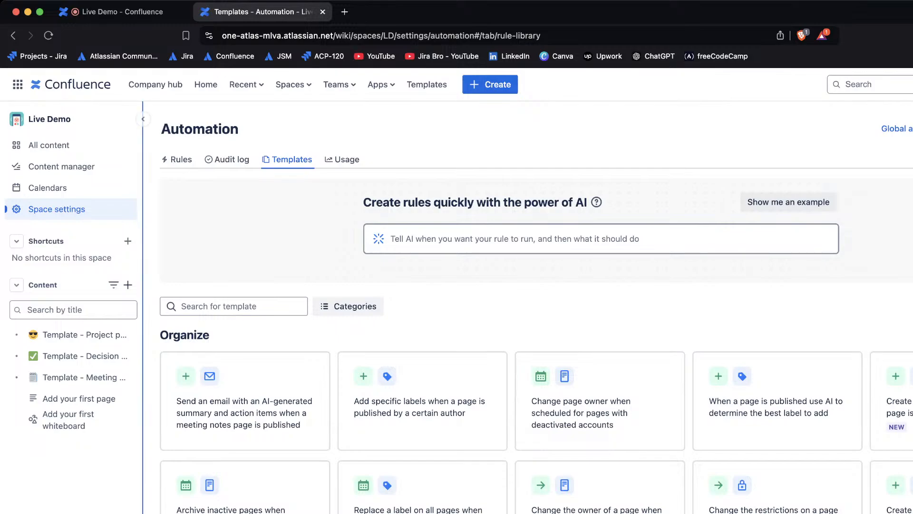
{"action": "left_click_drag", "start_coordinate": [194, 335], "coordinate": [210, 335]}
{"action": "left_click", "coordinate": [210, 335]}
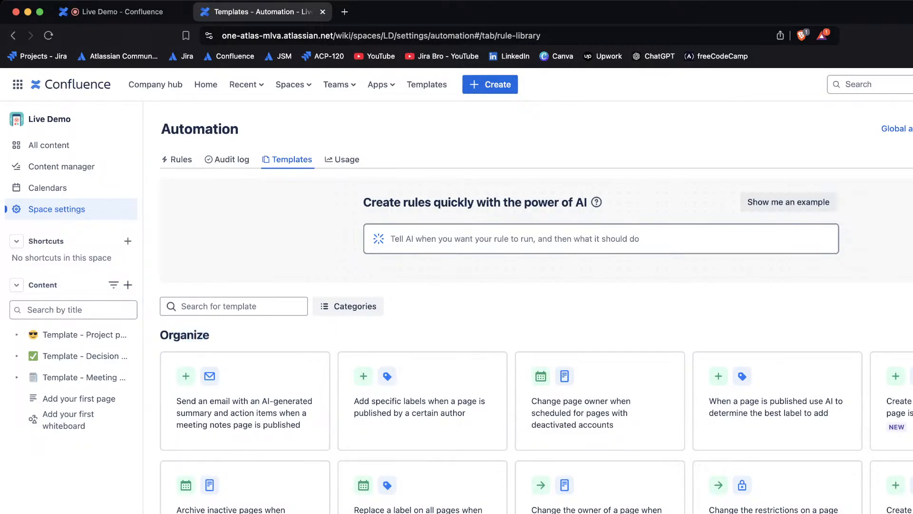
Step: Return to the space settings, view the space's pages in Content manager, and go back to the settings
{"action": "key", "text": "super+["}
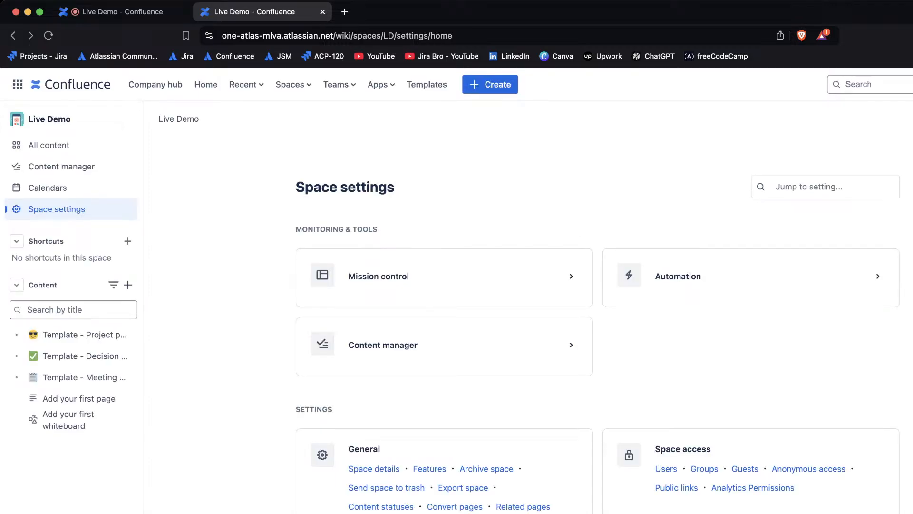
{"action": "left_click", "coordinate": [444, 346]}
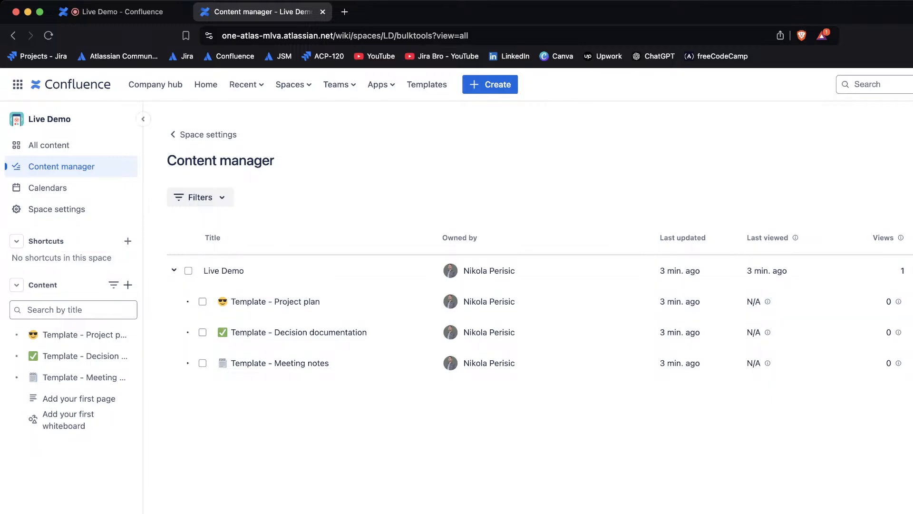
{"action": "left_click", "coordinate": [13, 35]}
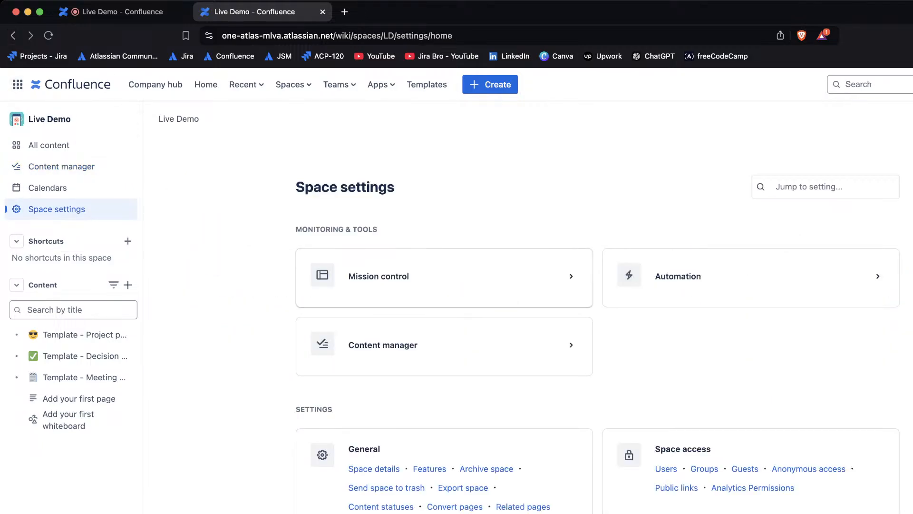
Step: Open the space details from the general settings and examine the Categories entry
{"action": "scroll", "coordinate": [598, 324], "scroll_direction": "down", "scroll_amount": 5}
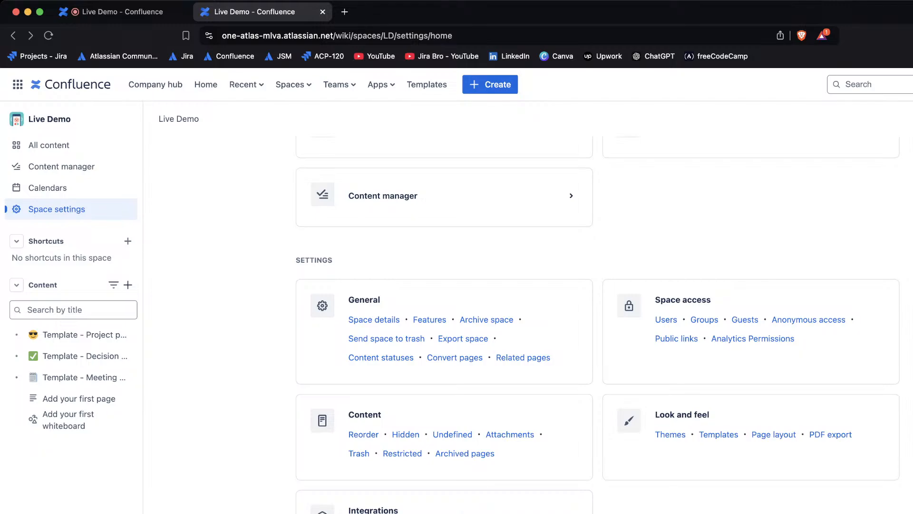
{"action": "left_click", "coordinate": [374, 319]}
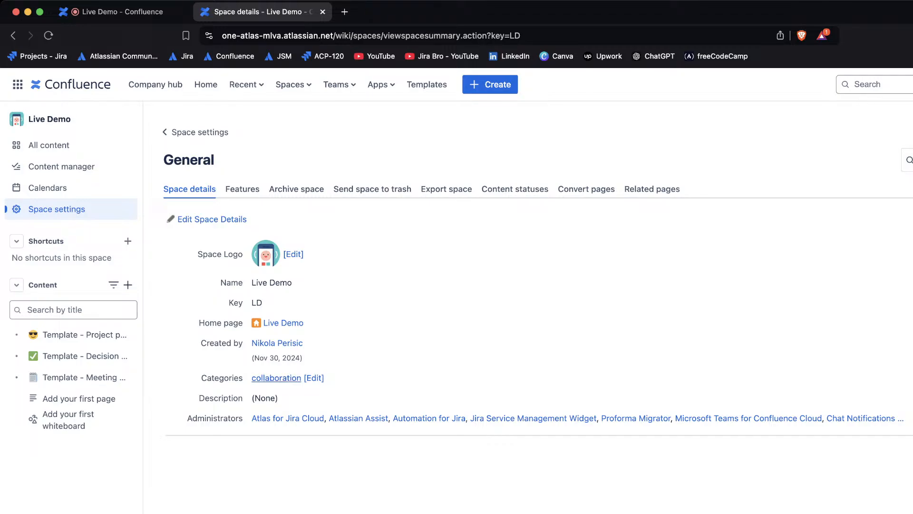
{"action": "left_click_drag", "start_coordinate": [208, 378], "coordinate": [266, 378]}
Step: Review the space's feature switches in the general settings, and open the Archive space settings
{"action": "left_click", "coordinate": [242, 189]}
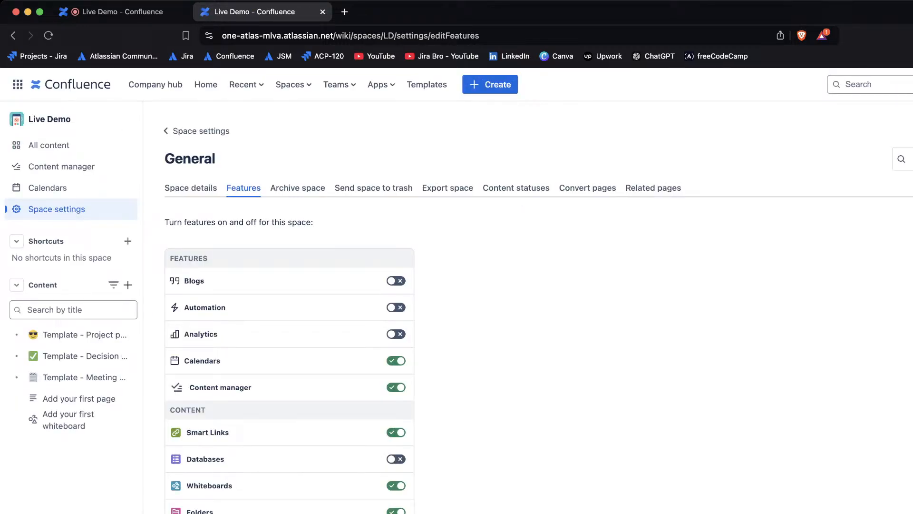
{"action": "scroll", "coordinate": [538, 311], "scroll_direction": "down", "scroll_amount": 1}
{"action": "scroll", "coordinate": [538, 312], "scroll_direction": "up", "scroll_amount": 1}
{"action": "left_click", "coordinate": [297, 188]}
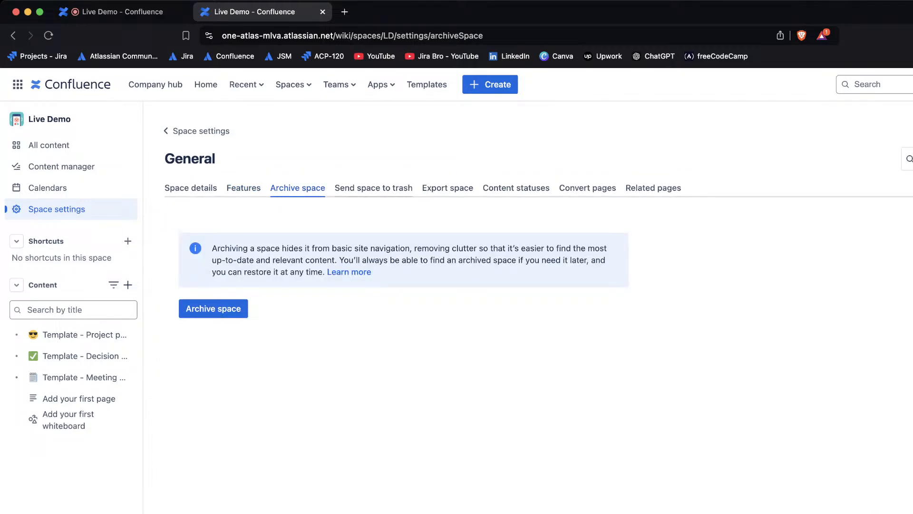
Step: Open the Send space to trash settings and read the notice about who can recover a trashed space
{"action": "left_click", "coordinate": [373, 188]}
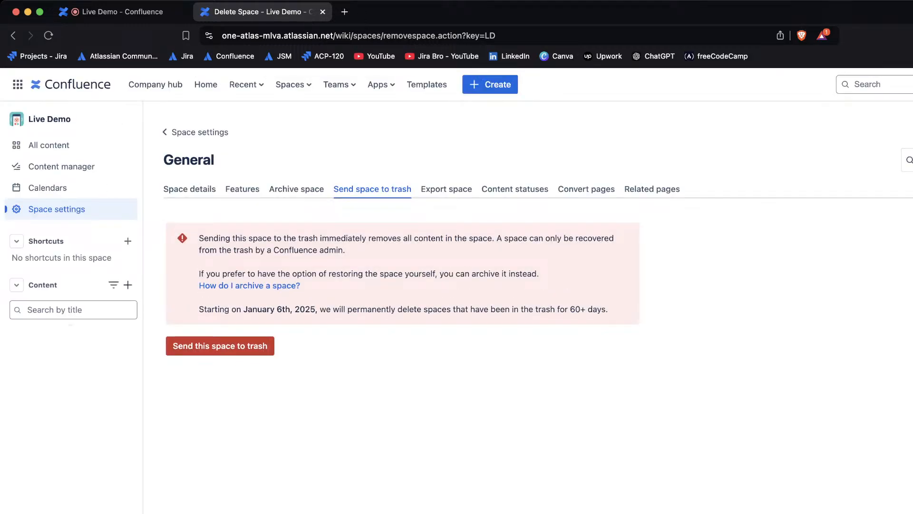
{"action": "triple_click", "coordinate": [373, 238]}
{"action": "left_click", "coordinate": [373, 257]}
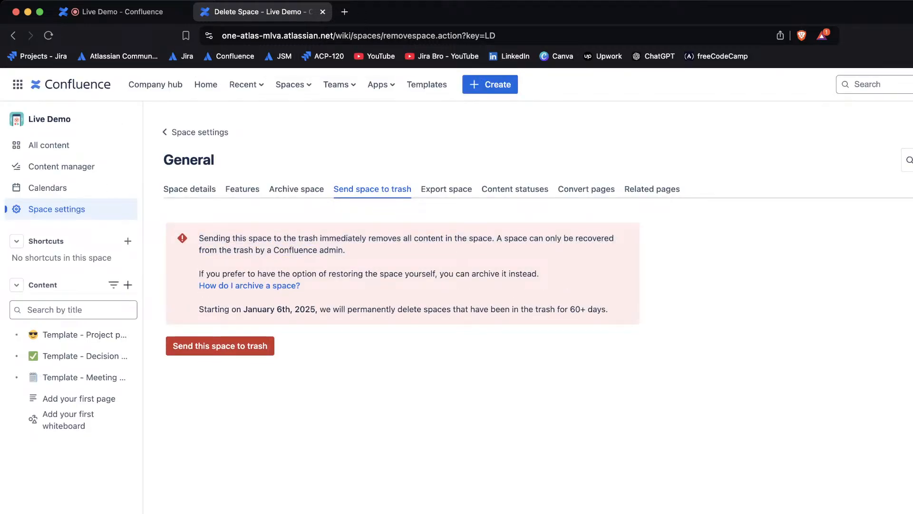
{"action": "left_click_drag", "start_coordinate": [496, 238], "coordinate": [272, 251]}
{"action": "left_click", "coordinate": [349, 253]}
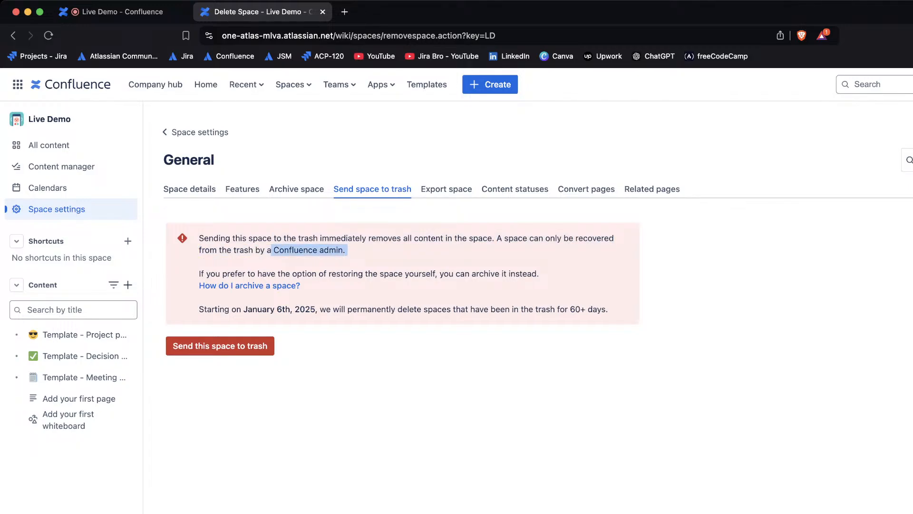
{"action": "left_click", "coordinate": [271, 252]}
Step: Review the export formats for the space and examine the suggested statuses in the Content statuses settings
{"action": "left_click", "coordinate": [446, 189]}
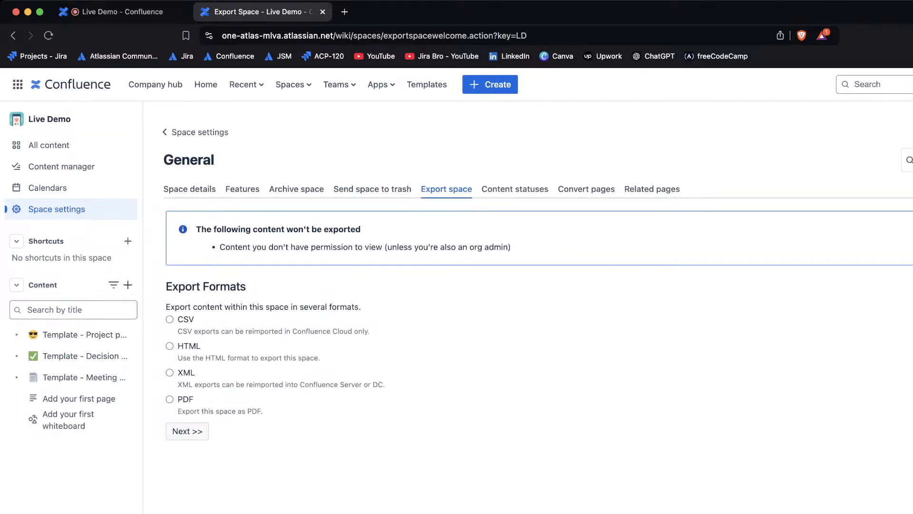
{"action": "left_click_drag", "start_coordinate": [166, 286], "coordinate": [246, 286]}
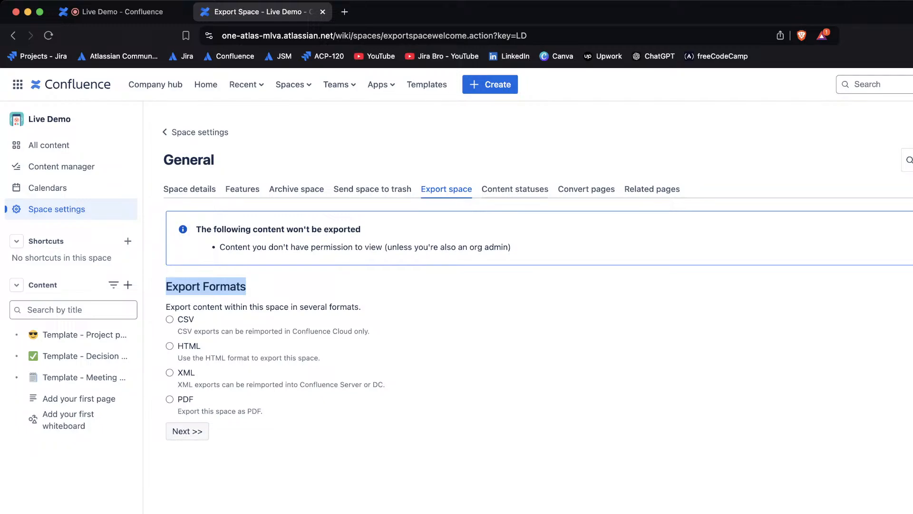
{"action": "left_click", "coordinate": [514, 189]}
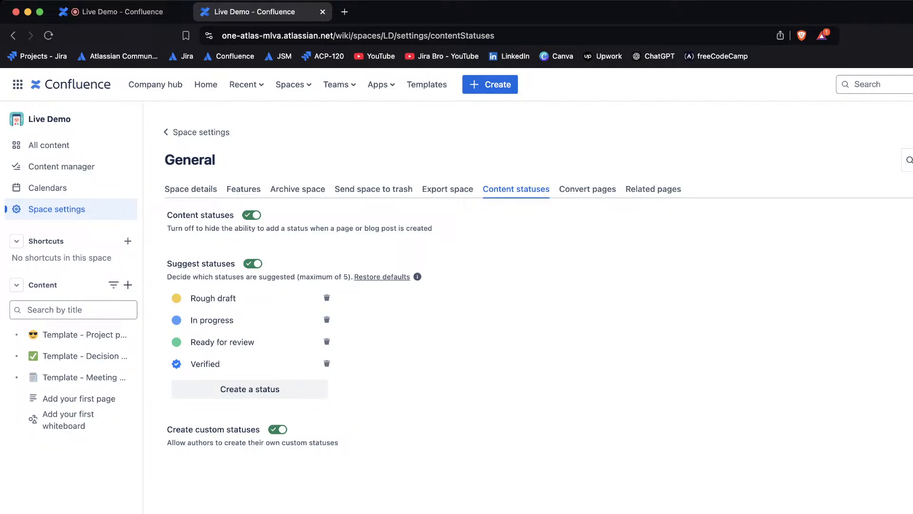
{"action": "left_click_drag", "start_coordinate": [191, 298], "coordinate": [236, 299]}
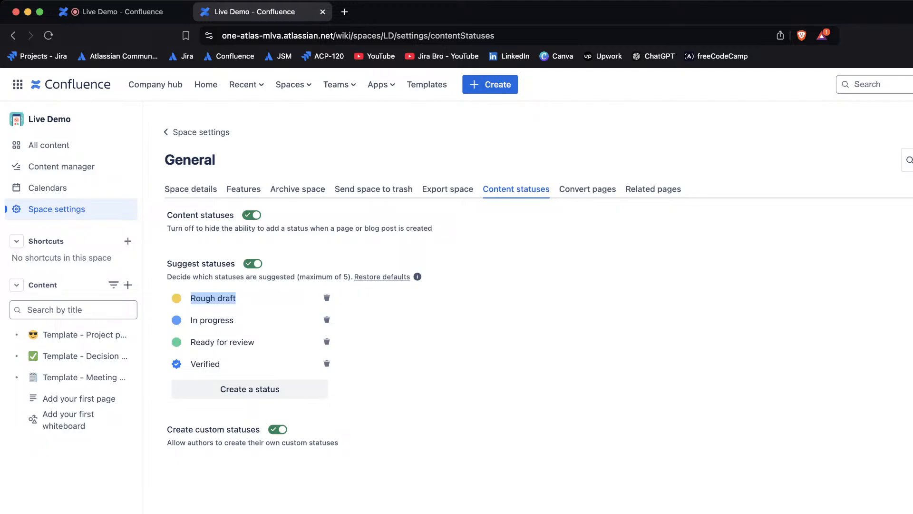
{"action": "left_click", "coordinate": [238, 298]}
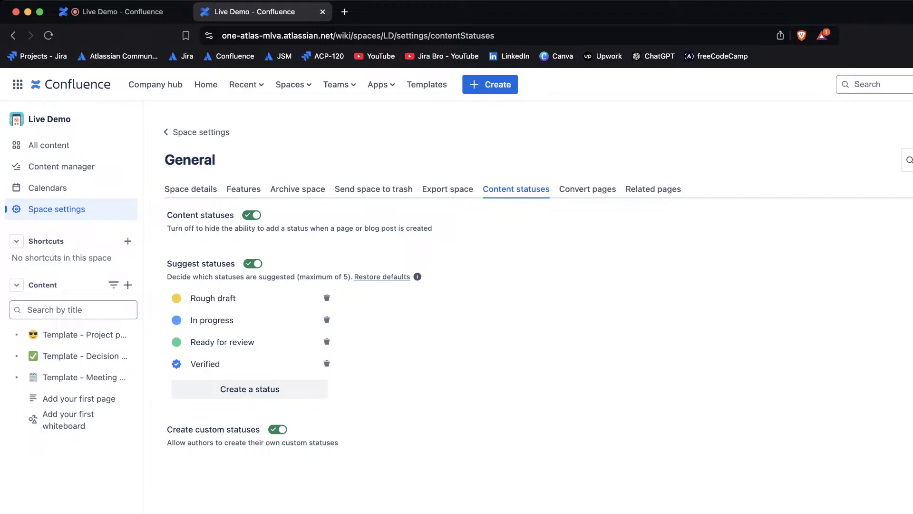
{"action": "left_click_drag", "start_coordinate": [196, 342], "coordinate": [256, 342]}
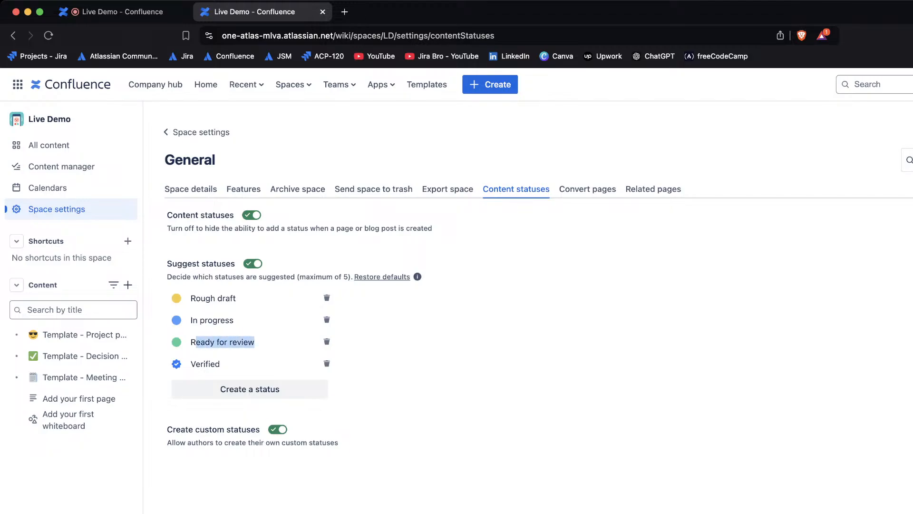
{"action": "left_click", "coordinate": [256, 342]}
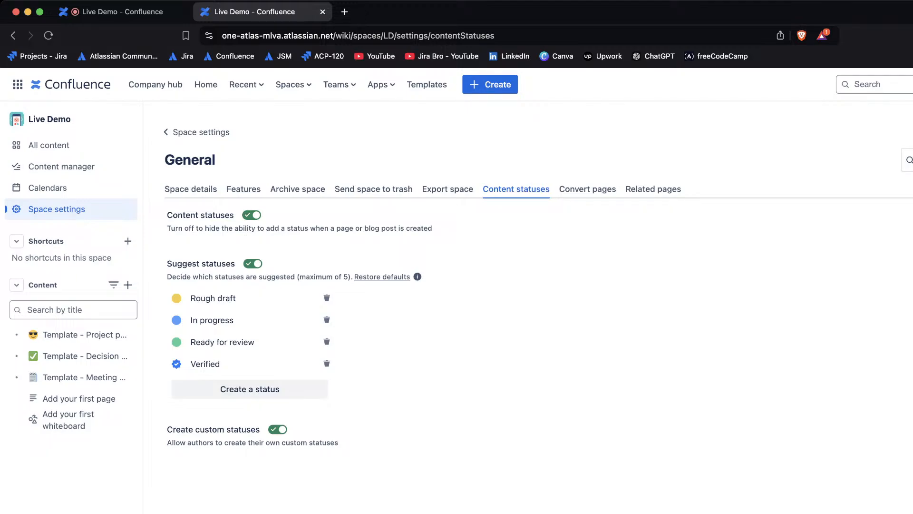
Step: View the Convert pages settings, and switch Related pages off and back on in the Related pages settings
{"action": "left_click", "coordinate": [588, 190]}
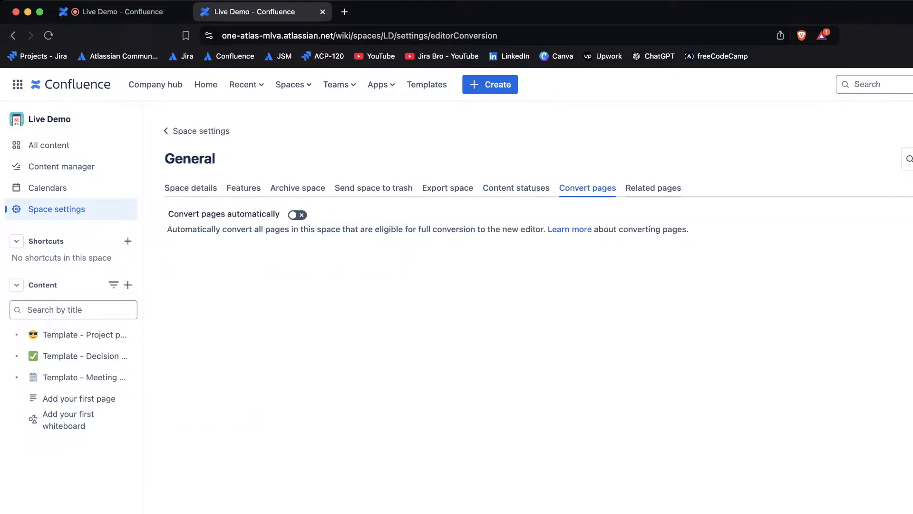
{"action": "left_click", "coordinate": [653, 189]}
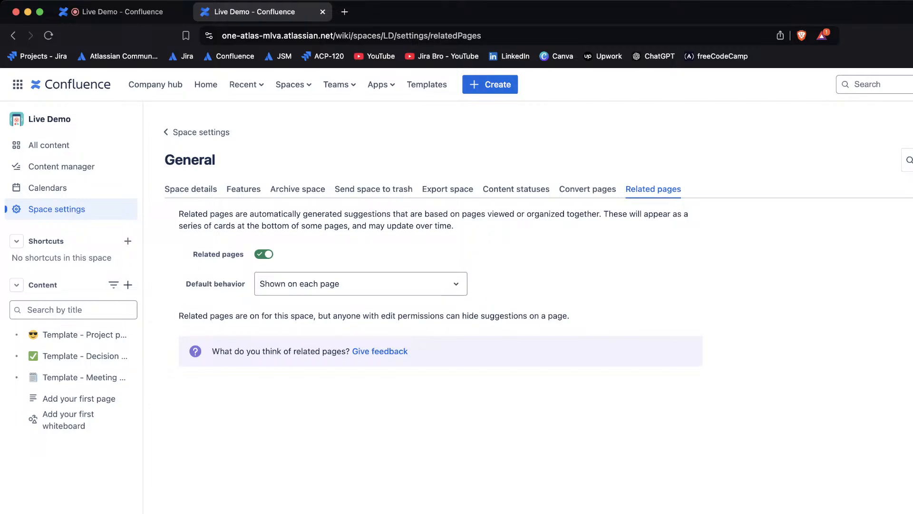
{"action": "left_click", "coordinate": [264, 254]}
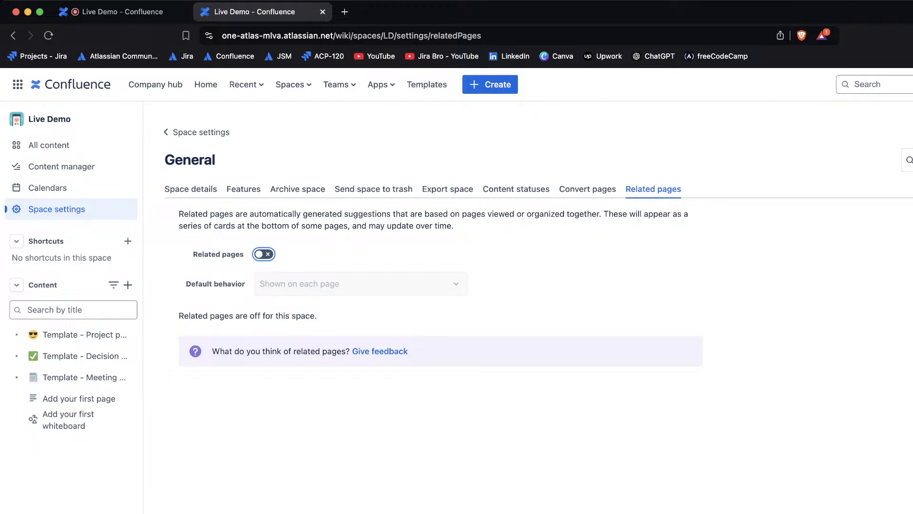
{"action": "left_click", "coordinate": [263, 254]}
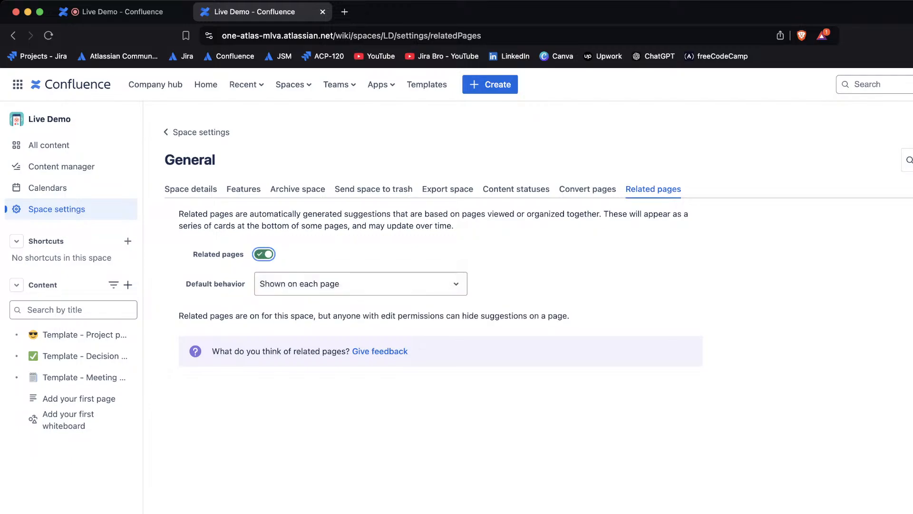
Step: Examine the Default behavior option and the Related pages switch in the Related pages settings
{"action": "left_click", "coordinate": [350, 284]}
{"action": "left_click", "coordinate": [349, 284]}
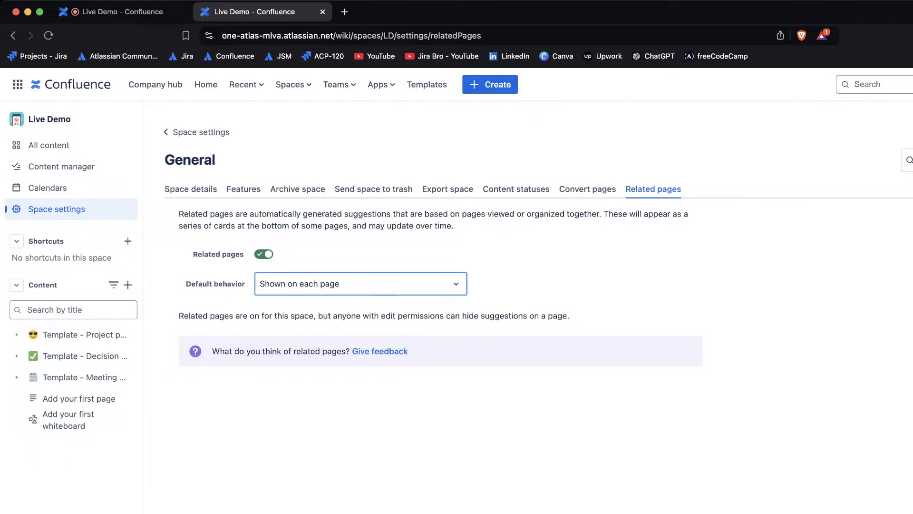
{"action": "left_click_drag", "start_coordinate": [184, 284], "coordinate": [246, 284]}
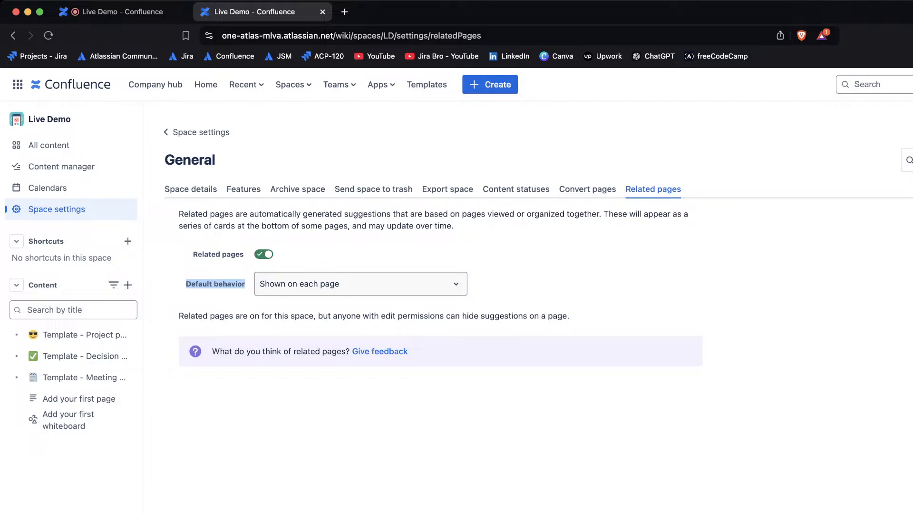
{"action": "left_click_drag", "start_coordinate": [192, 254], "coordinate": [240, 254]}
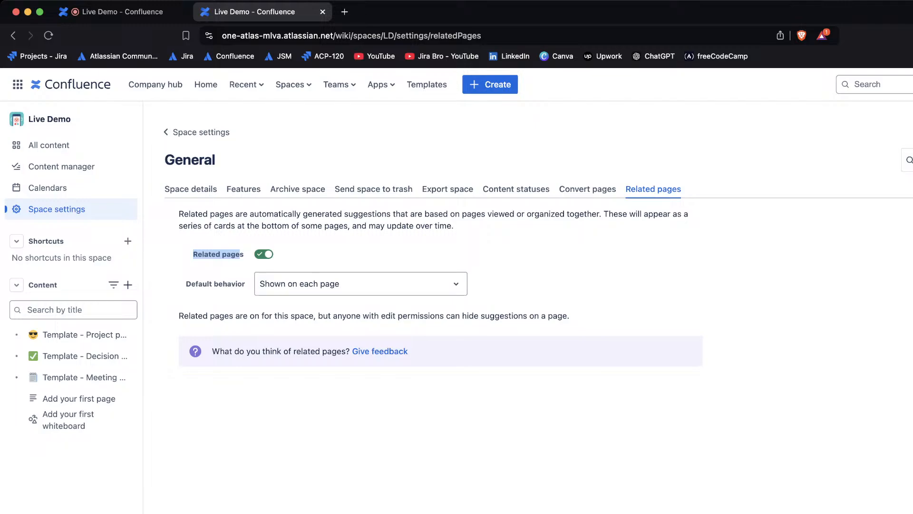
Step: Open the user permissions under Space access and examine the Delete own and the pages, whiteboards and databases permissions
{"action": "left_click", "coordinate": [56, 209]}
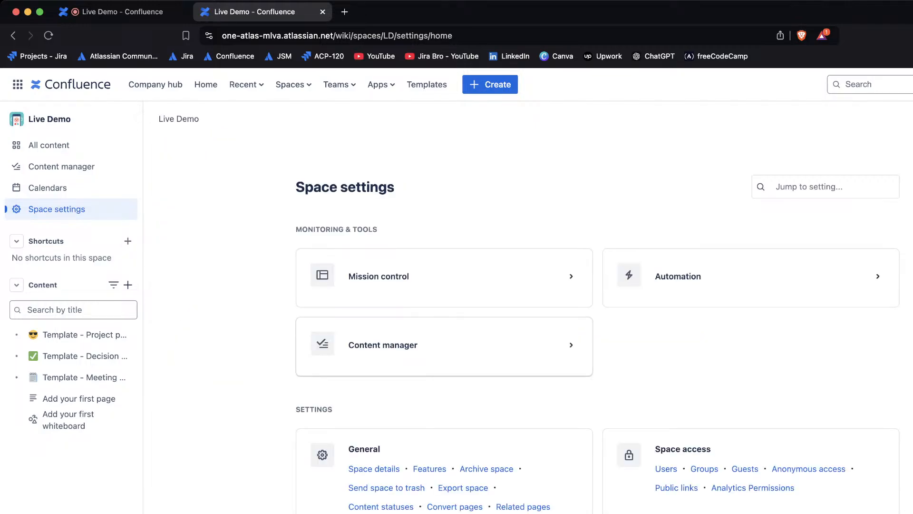
{"action": "scroll", "coordinate": [598, 327], "scroll_direction": "down", "scroll_amount": 3}
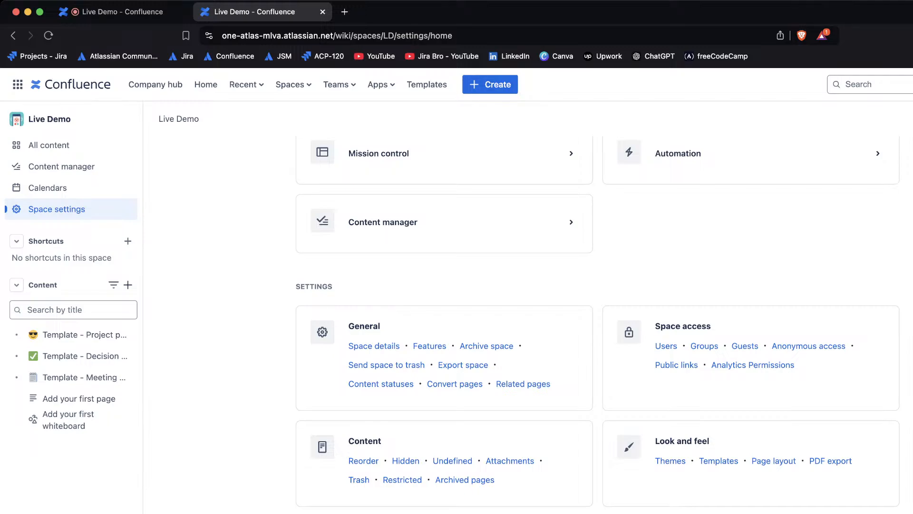
{"action": "triple_click", "coordinate": [683, 326]}
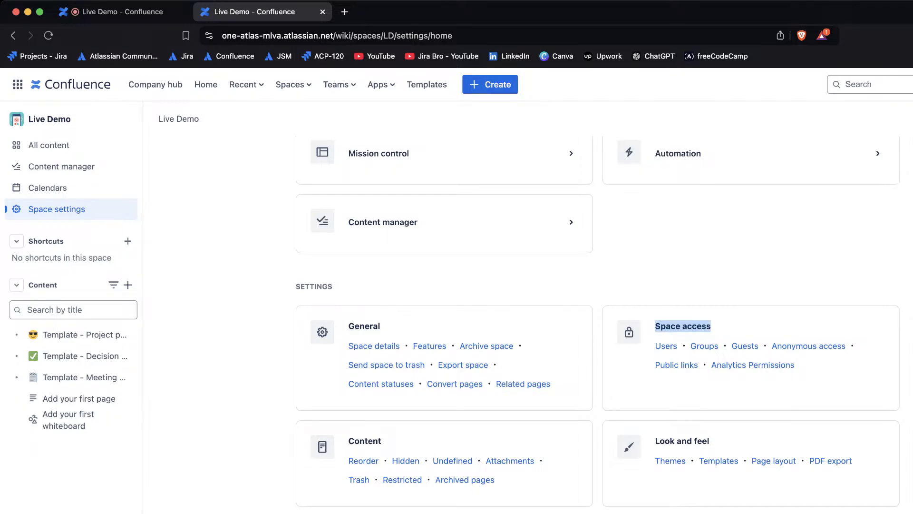
{"action": "left_click", "coordinate": [666, 346]}
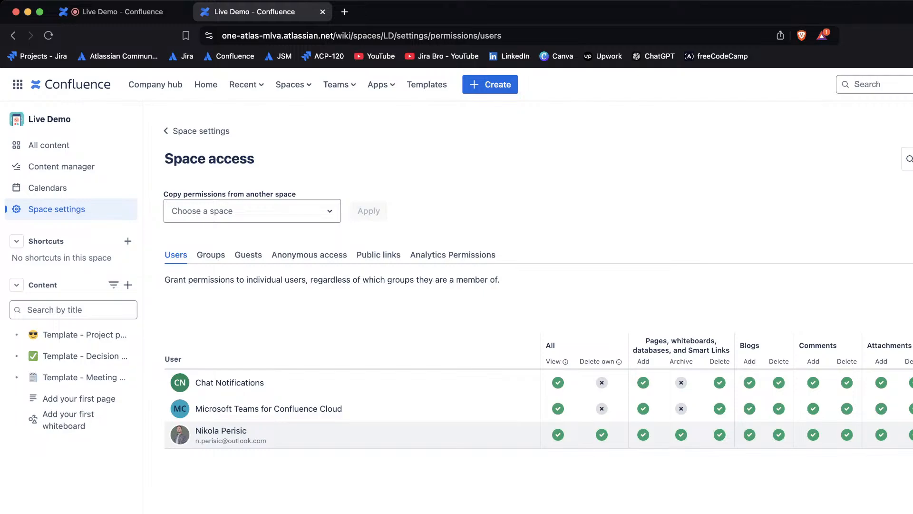
{"action": "left_click_drag", "start_coordinate": [580, 361], "coordinate": [615, 361]}
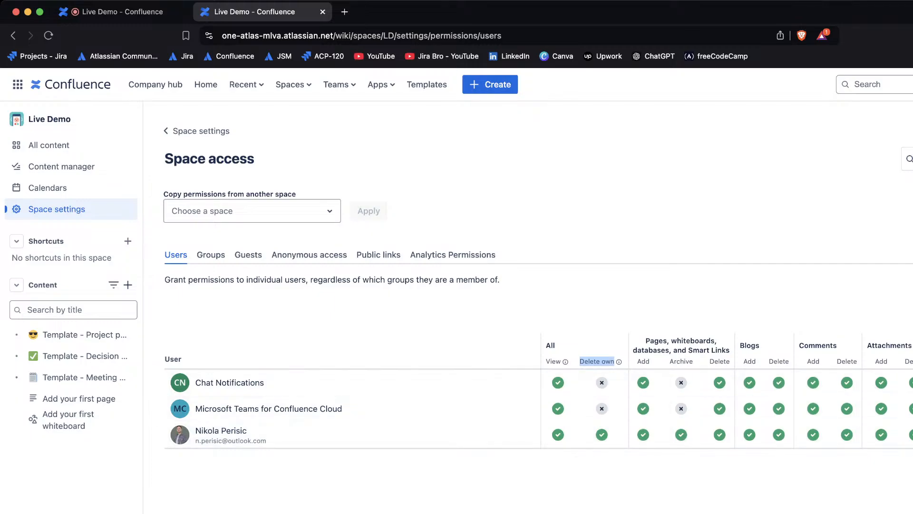
{"action": "left_click_drag", "start_coordinate": [645, 341], "coordinate": [693, 361]}
{"action": "left_click", "coordinate": [685, 352]}
{"action": "left_click", "coordinate": [687, 356]}
Step: Return to the space settings and view the group permissions under Space access
{"action": "left_click", "coordinate": [56, 209]}
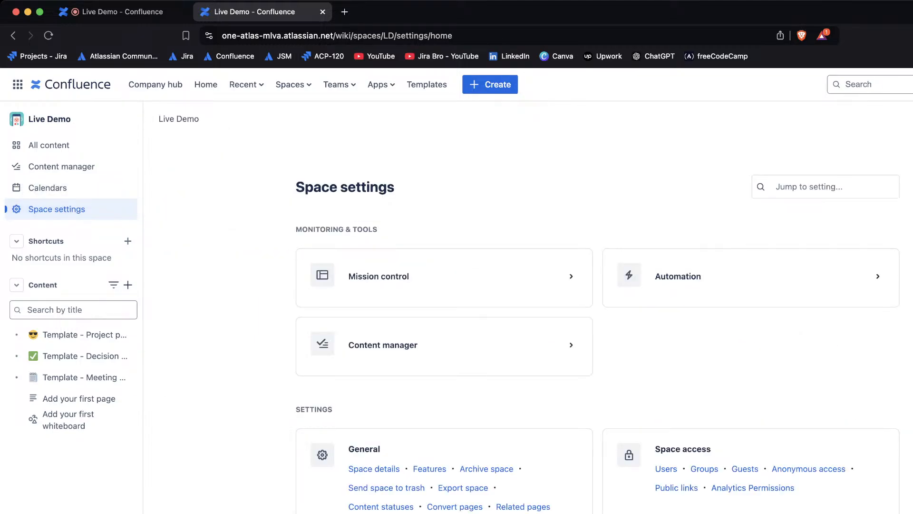
{"action": "scroll", "coordinate": [598, 324], "scroll_direction": "down", "scroll_amount": 3}
{"action": "left_click", "coordinate": [666, 361]}
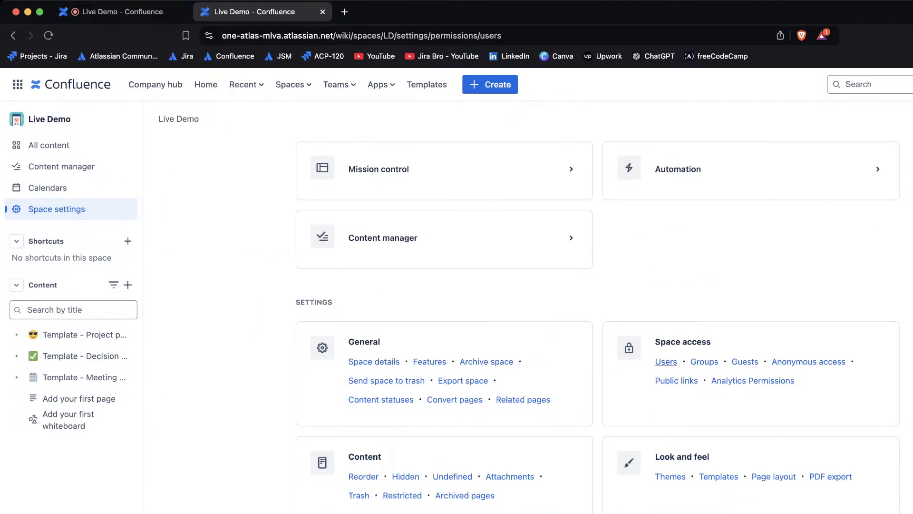
{"action": "left_click", "coordinate": [211, 255]}
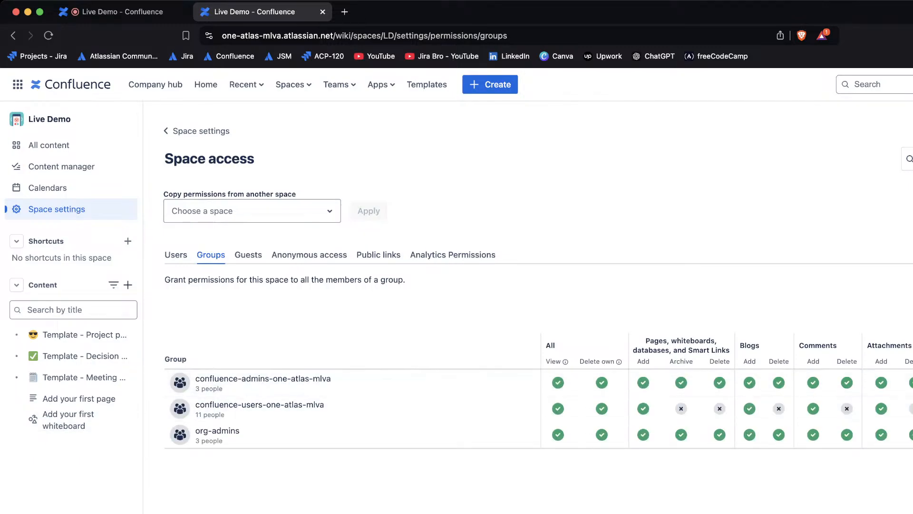
Step: Open the guest permissions, search for a guest user by first name, and add that guest to the space
{"action": "left_click", "coordinate": [248, 255]}
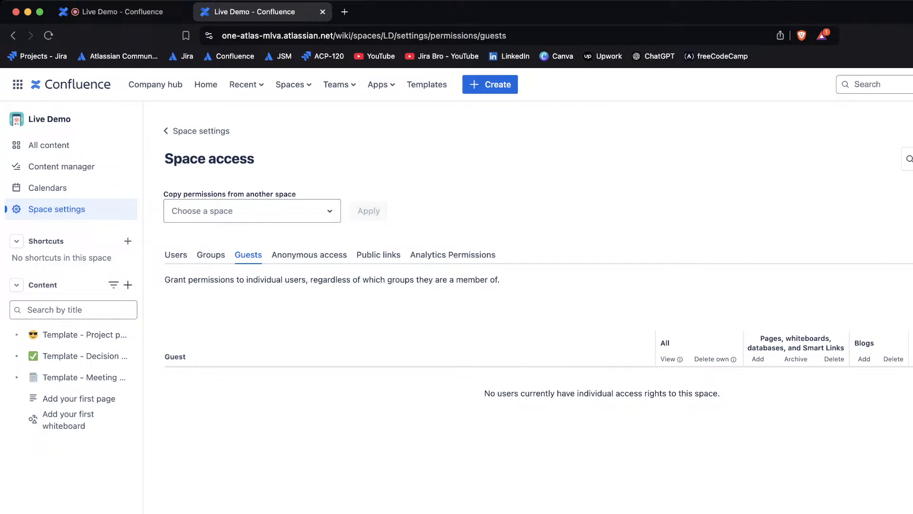
{"action": "left_click_drag", "start_coordinate": [497, 393], "coordinate": [721, 392]}
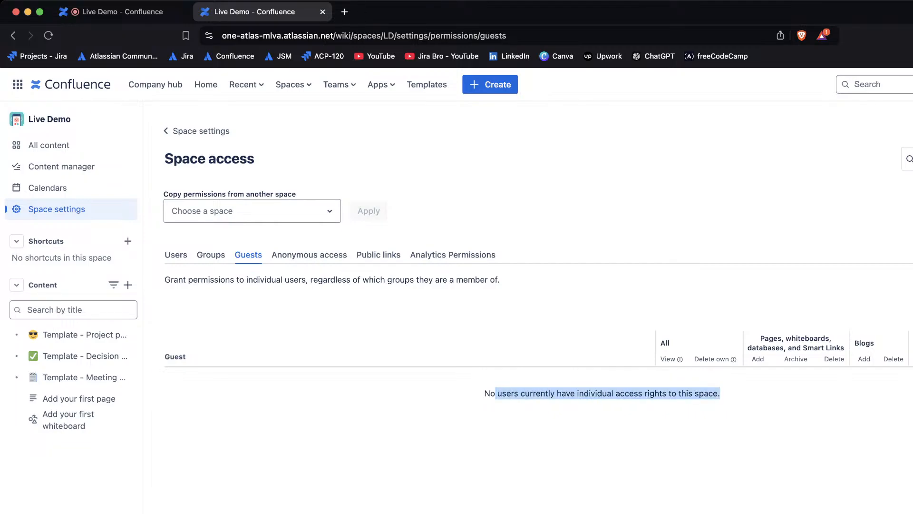
{"action": "left_click_drag", "start_coordinate": [579, 393], "coordinate": [659, 393]}
{"action": "left_click", "coordinate": [720, 393]}
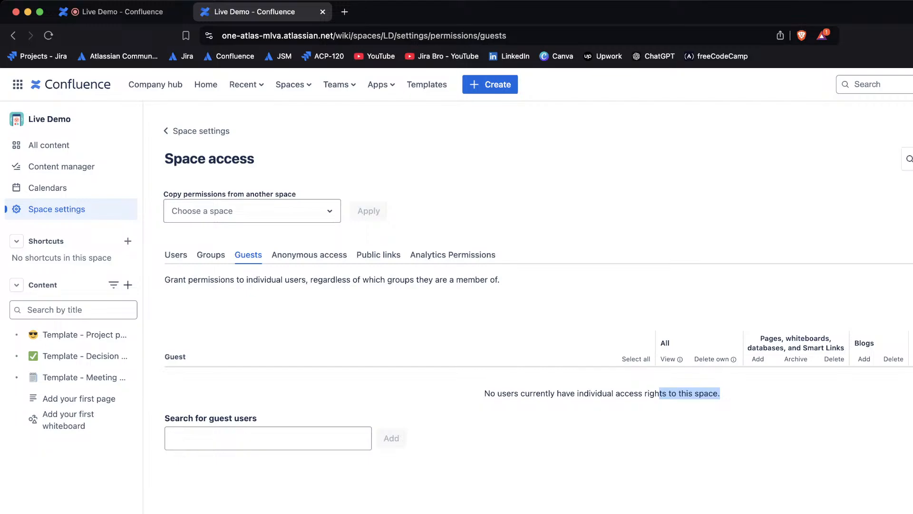
{"action": "left_click", "coordinate": [269, 438]}
{"action": "type", "text": "ryan"}
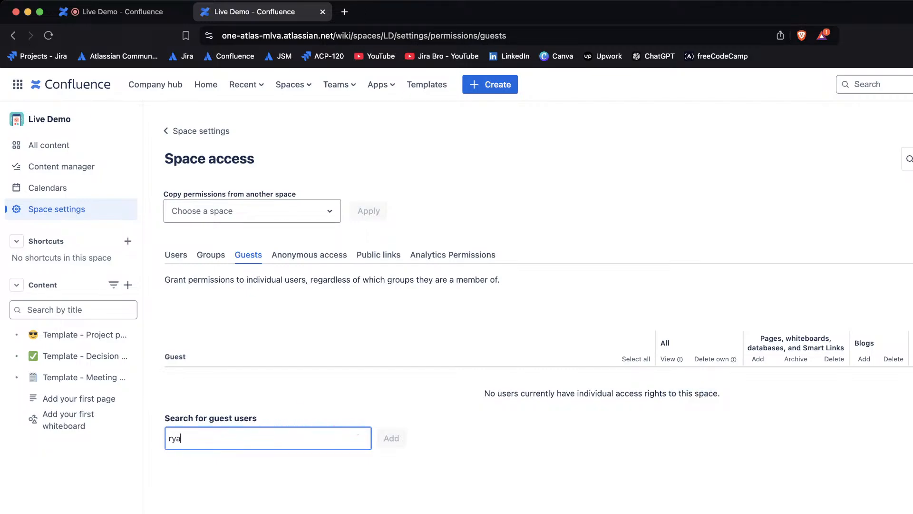
{"action": "key", "text": "Return"}
{"action": "key", "text": "Return"}
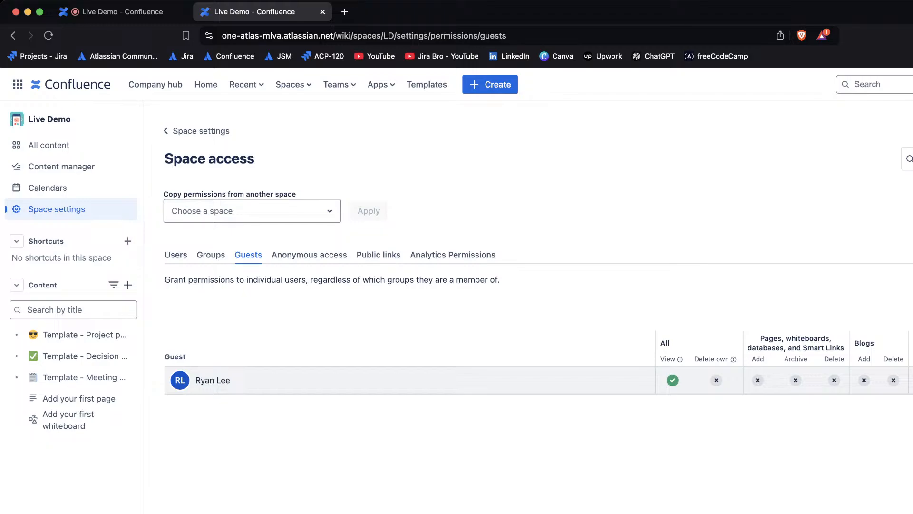
Step: View the anonymous access permissions and the public links settings under Space access
{"action": "left_click", "coordinate": [309, 255]}
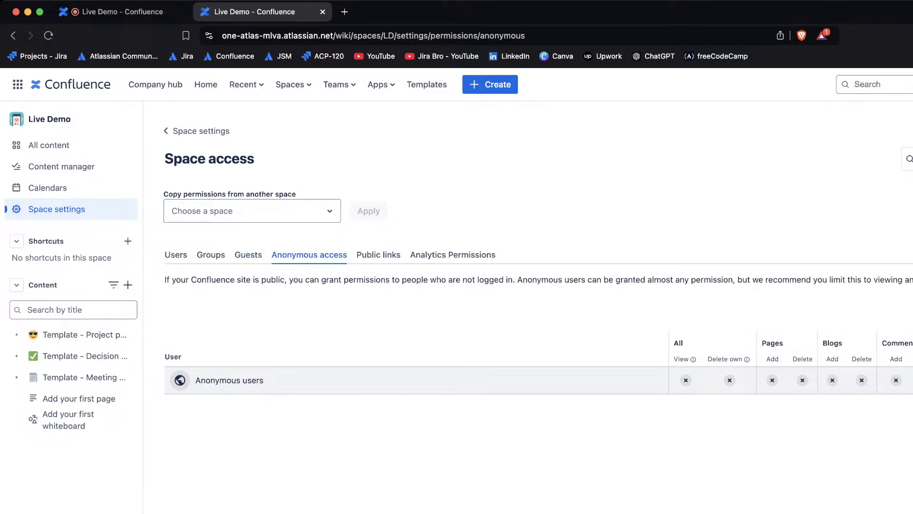
{"action": "left_click", "coordinate": [379, 255]}
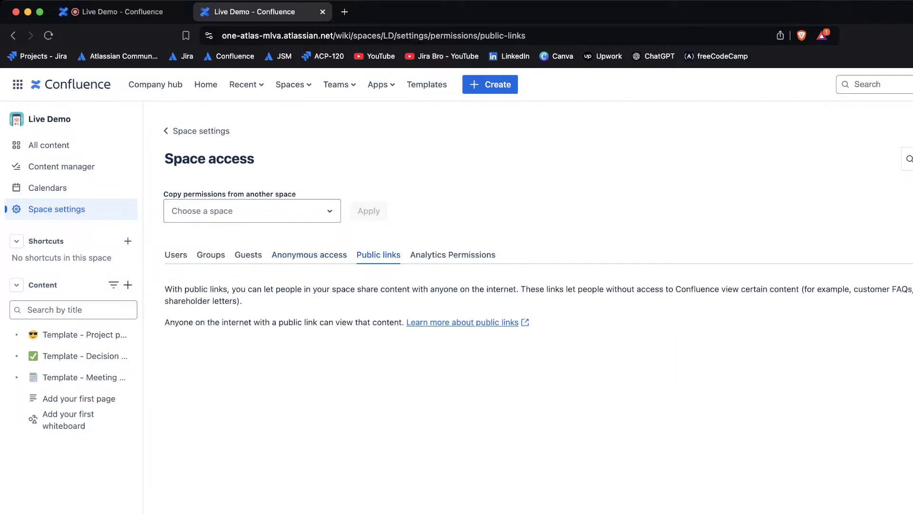
Step: Set the space's Analytics Permissions to Viewing analytics restricted and save the change
{"action": "left_click", "coordinate": [453, 255]}
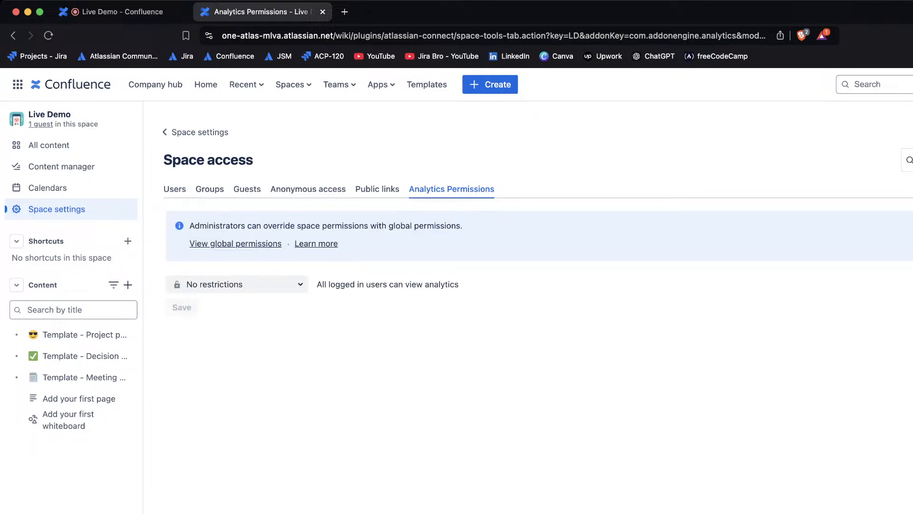
{"action": "left_click", "coordinate": [238, 284]}
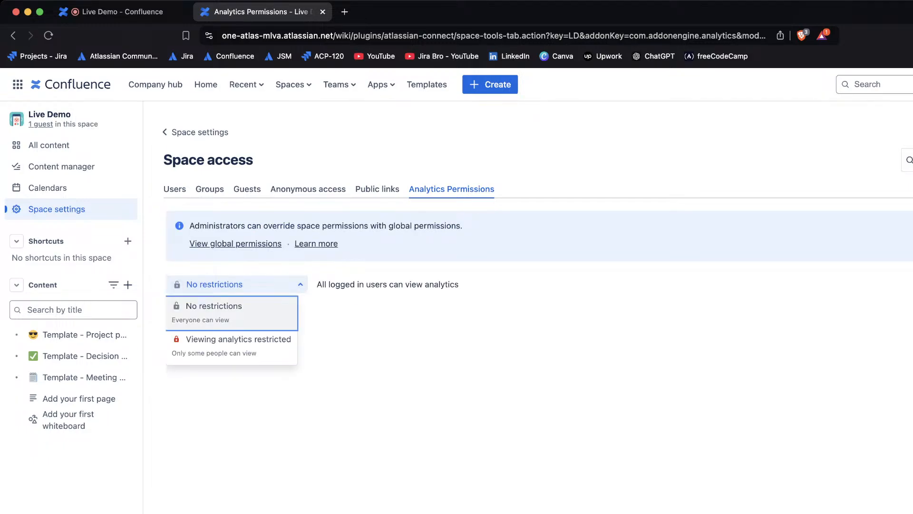
{"action": "left_click", "coordinate": [238, 338]}
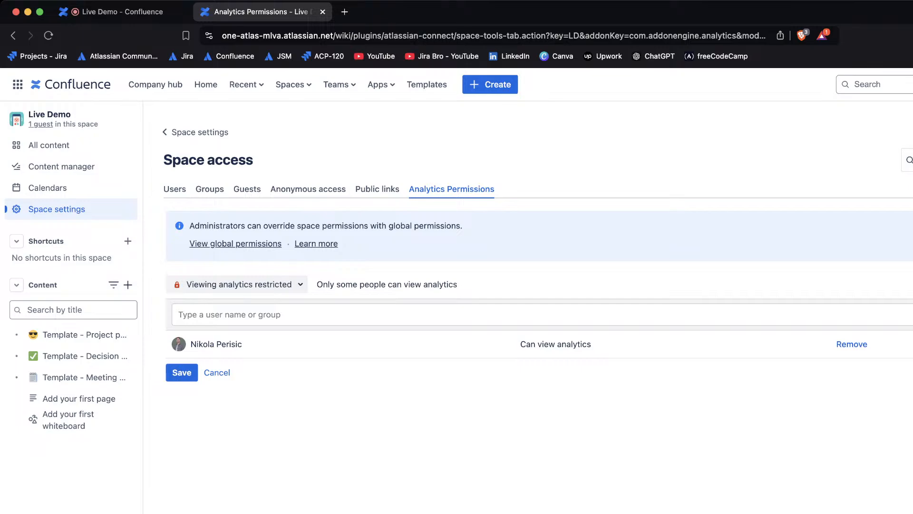
{"action": "left_click", "coordinate": [181, 373]}
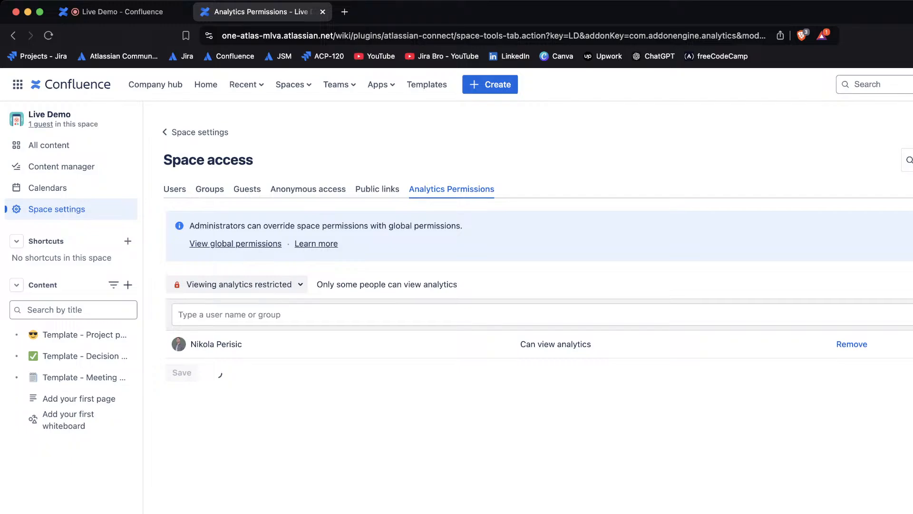
{"action": "triple_click", "coordinate": [556, 344]}
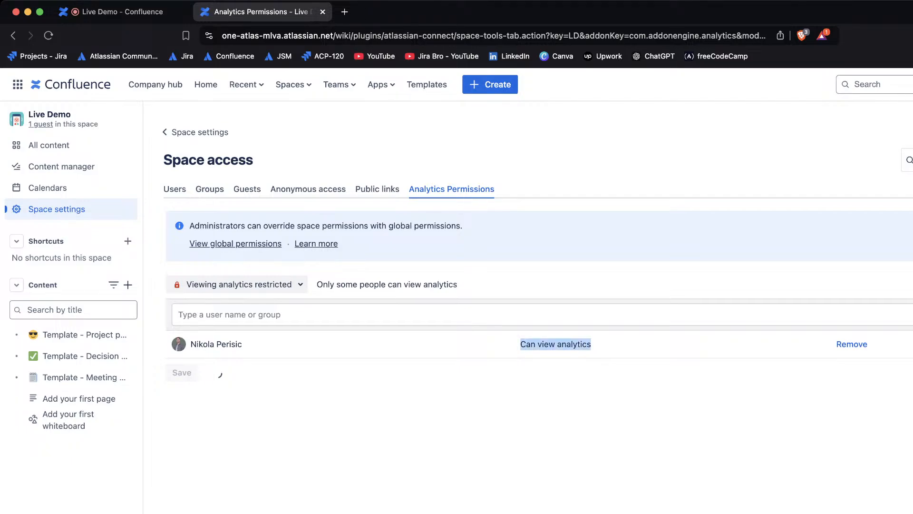
Step: Search by first name to add a second person to the analytics viewers, and remove that added entry again
{"action": "left_click", "coordinate": [524, 315]}
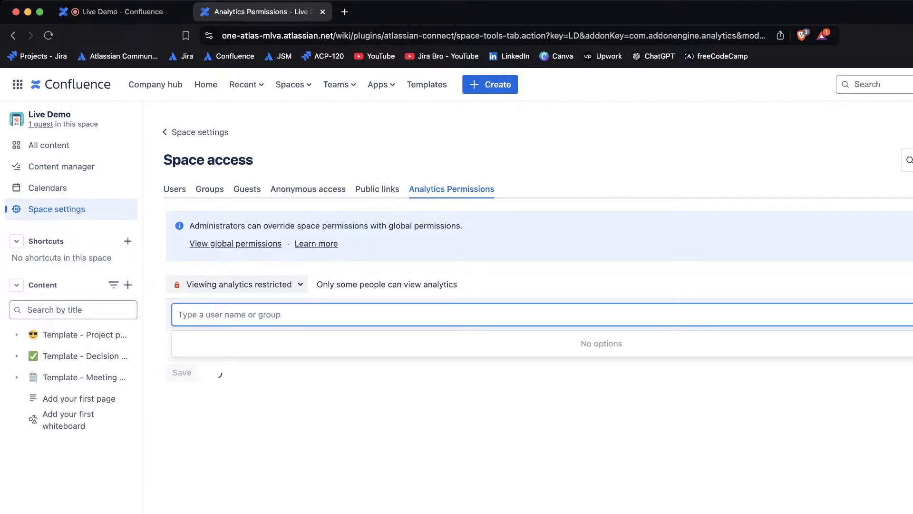
{"action": "type", "text": "nikola"}
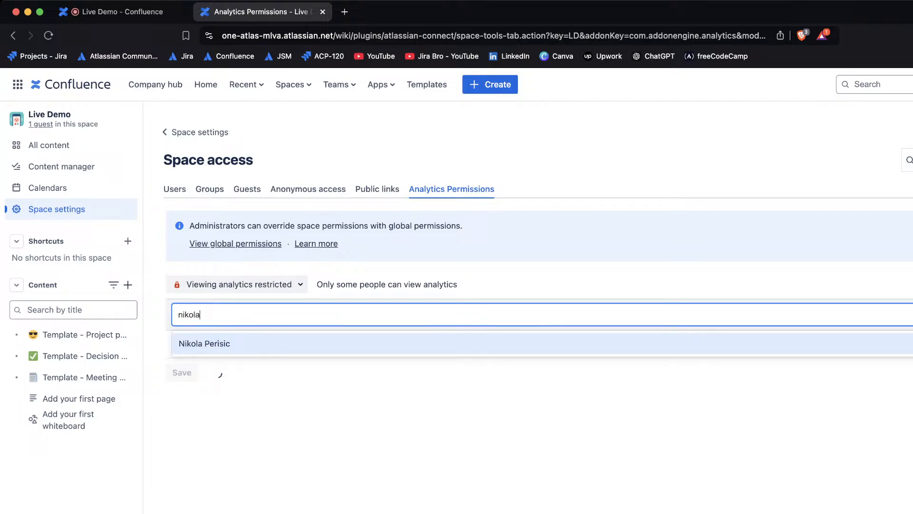
{"action": "key", "text": "Return"}
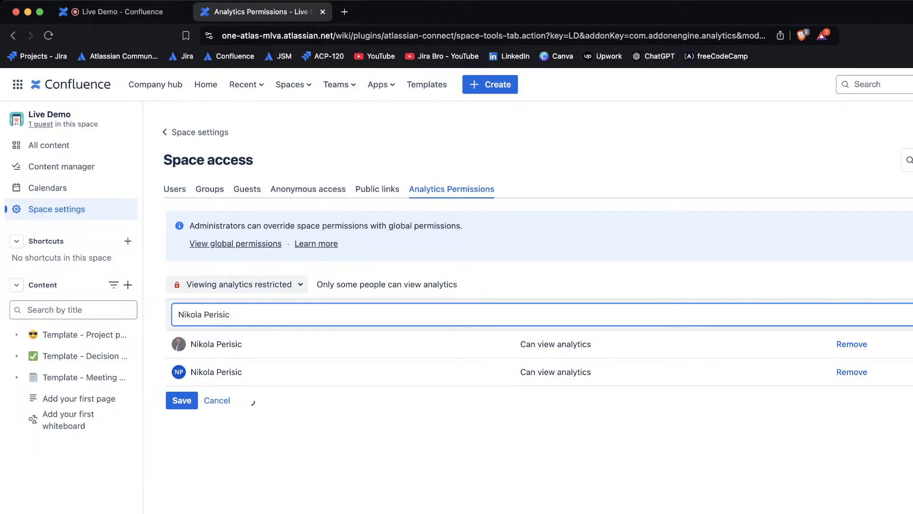
{"action": "left_click_drag", "start_coordinate": [333, 270], "coordinate": [500, 286]}
{"action": "left_click", "coordinate": [499, 286]}
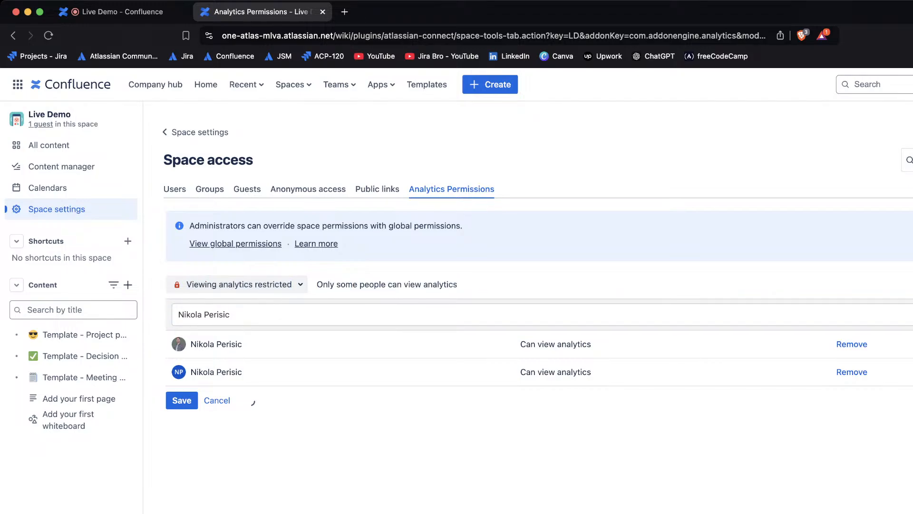
{"action": "left_click", "coordinate": [852, 373]}
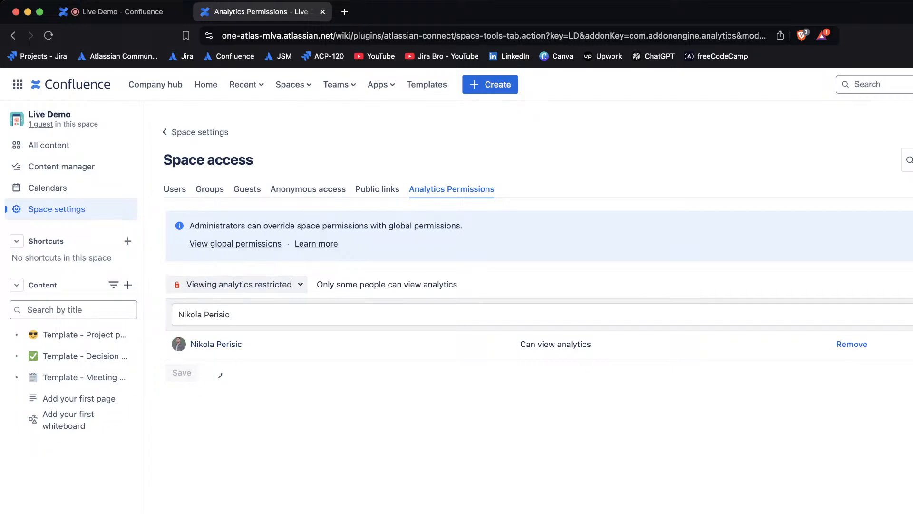
Step: Review the public links, anonymous access, guest, group and user permissions of the space again
{"action": "left_click", "coordinate": [378, 189]}
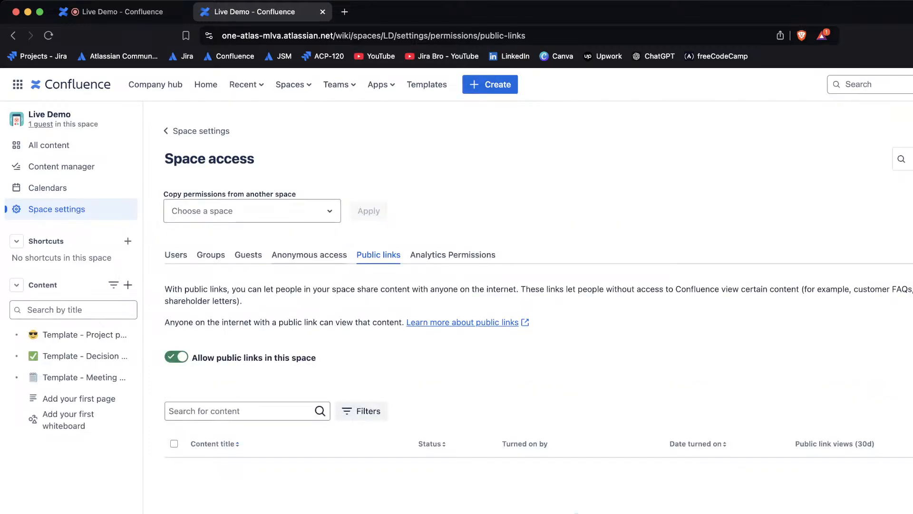
{"action": "left_click", "coordinate": [309, 255]}
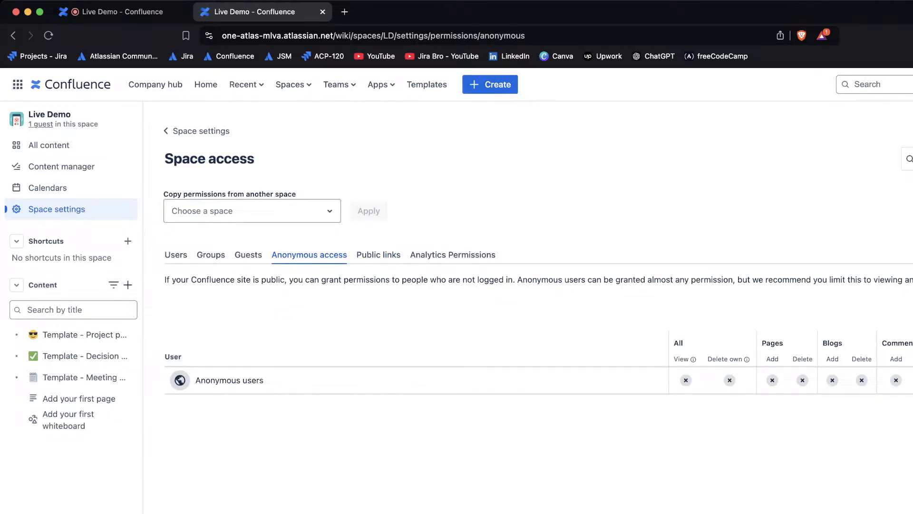
{"action": "left_click", "coordinate": [248, 255]}
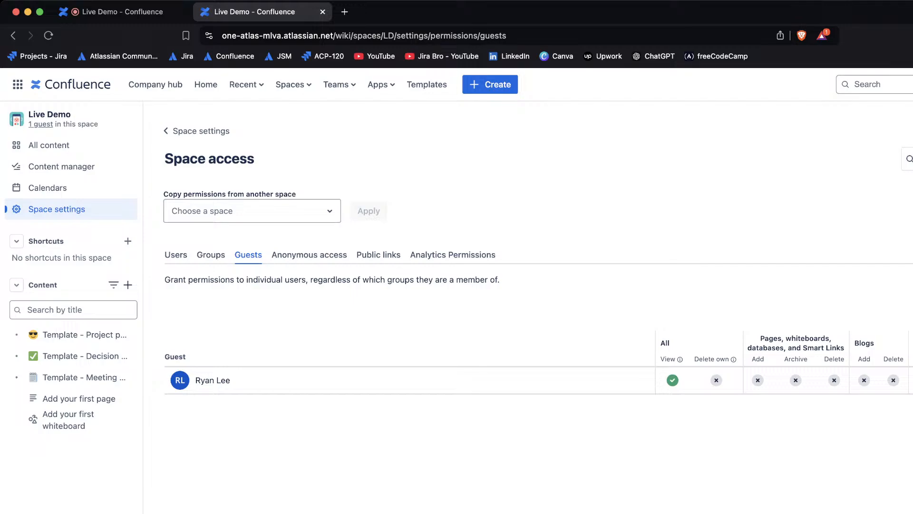
{"action": "left_click", "coordinate": [210, 255]}
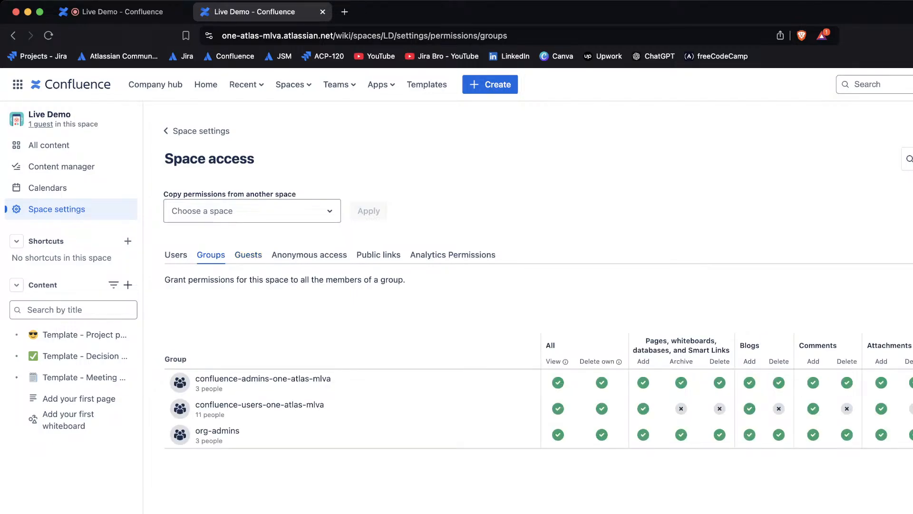
{"action": "left_click", "coordinate": [176, 255]}
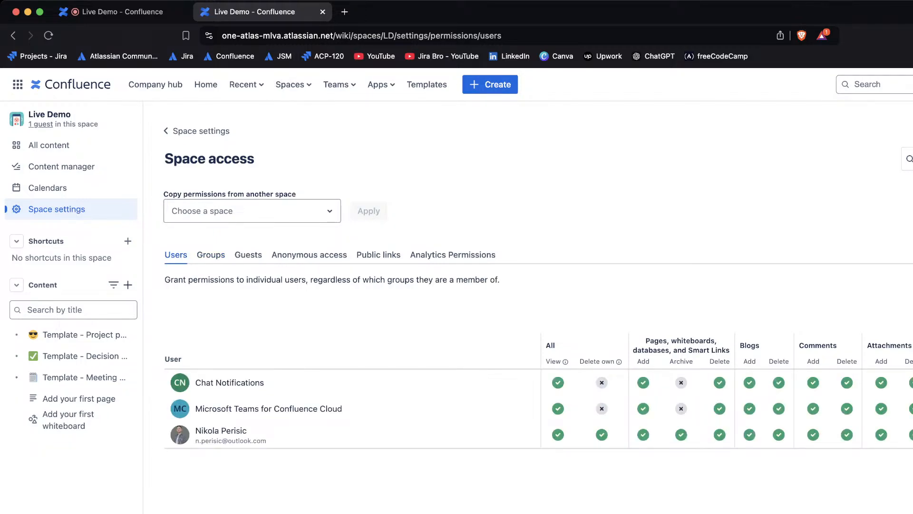
Step: Return to the space settings and examine the Restricted pages report in the Content settings
{"action": "left_click", "coordinate": [293, 85]}
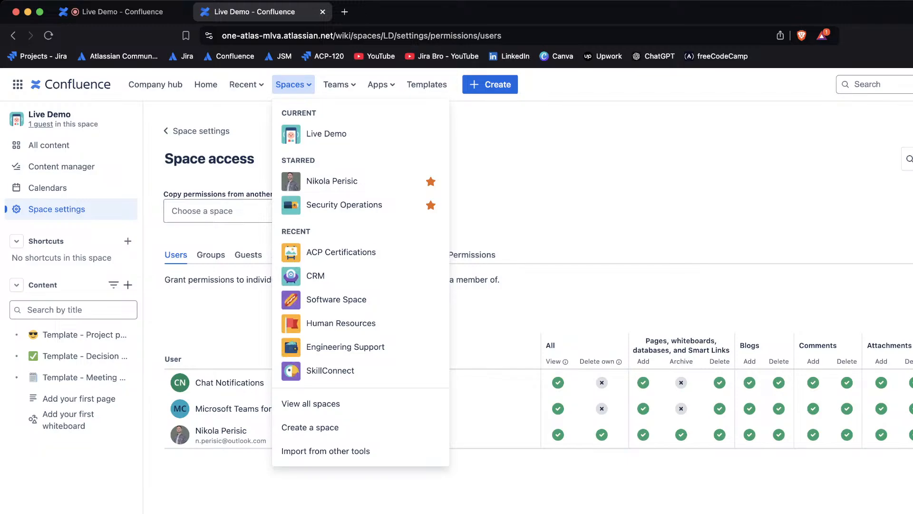
{"action": "left_click", "coordinate": [310, 404]}
{"action": "left_click", "coordinate": [57, 209]}
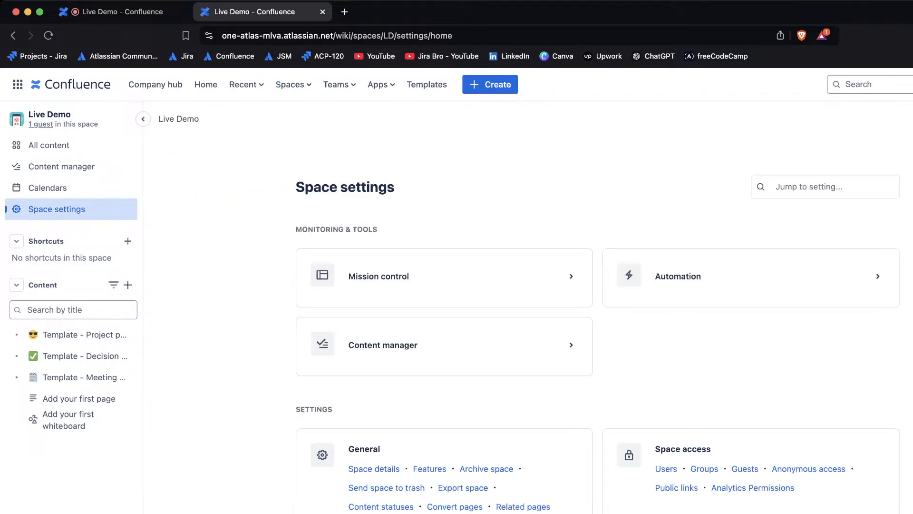
{"action": "scroll", "coordinate": [444, 342], "scroll_direction": "down", "scroll_amount": 2}
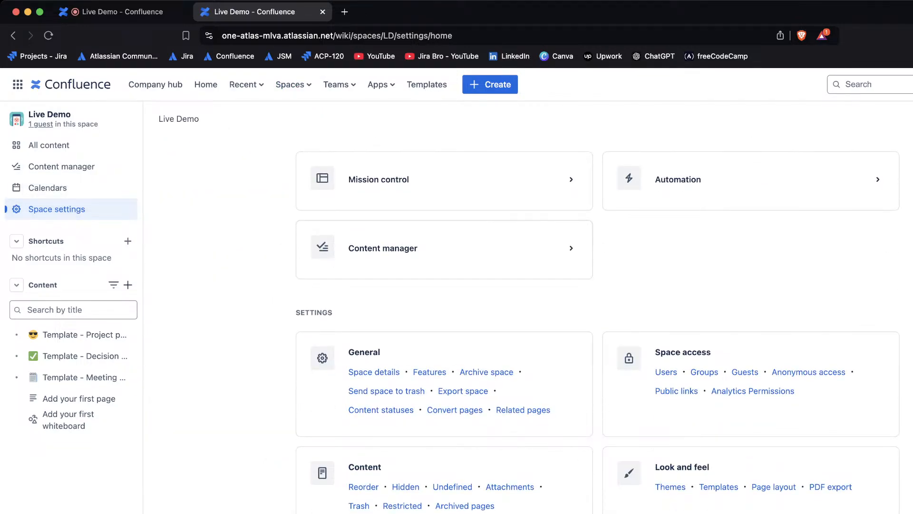
{"action": "scroll", "coordinate": [598, 309], "scroll_direction": "down", "scroll_amount": 1}
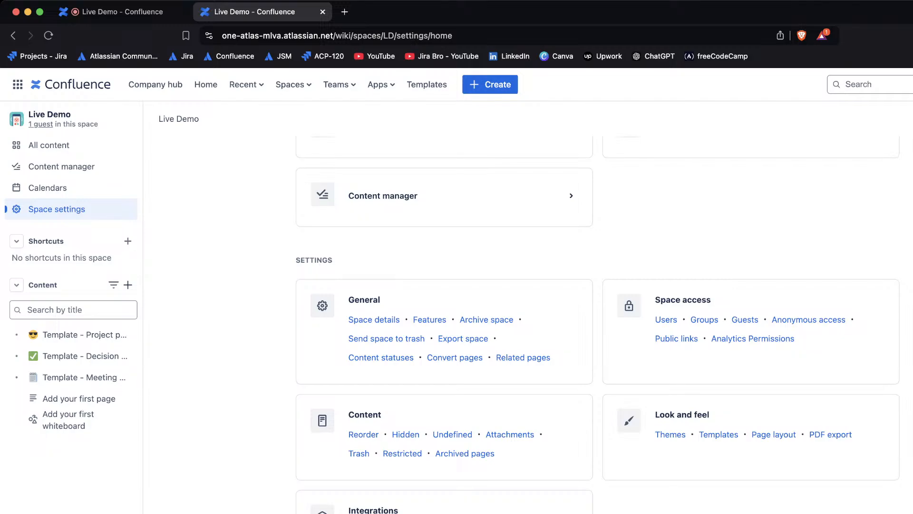
{"action": "left_click", "coordinate": [403, 453]}
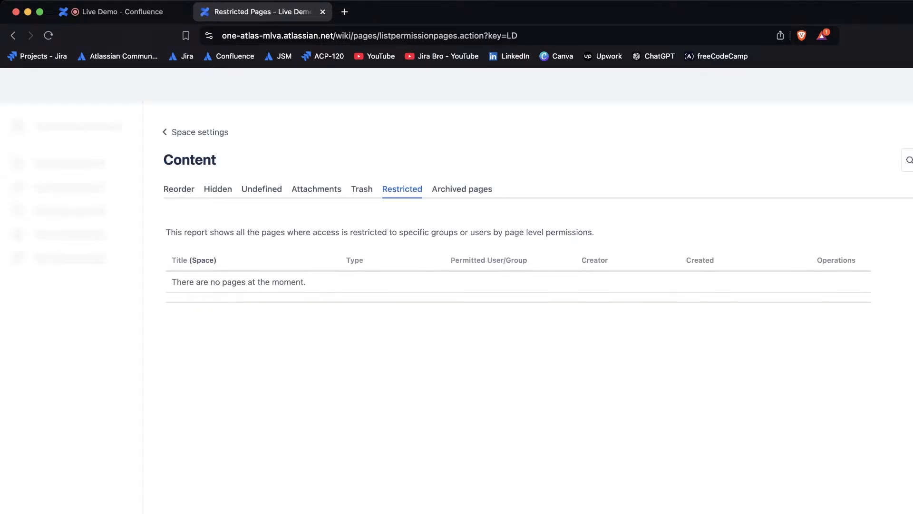
{"action": "left_click_drag", "start_coordinate": [177, 282], "coordinate": [307, 283]}
{"action": "left_click", "coordinate": [308, 284]}
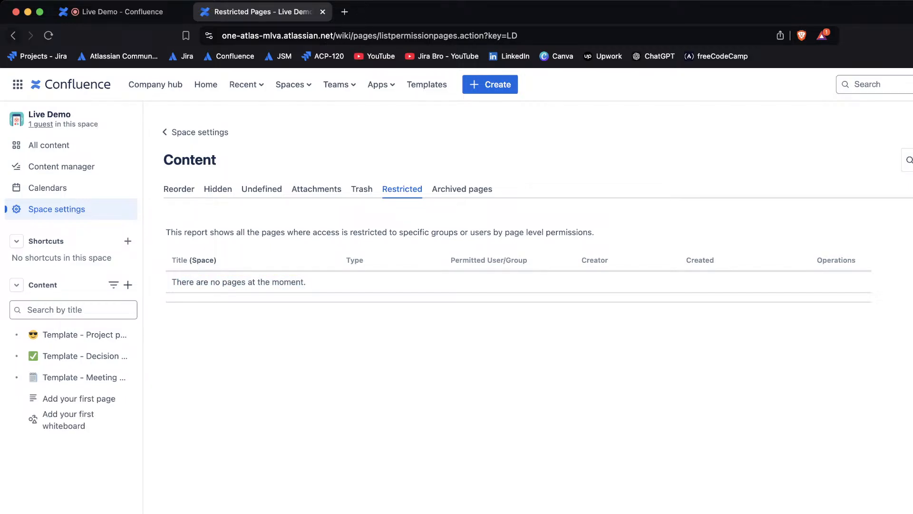
Step: Return to the space settings, view the space's Attachments under Content, and examine the file extension filter
{"action": "left_click", "coordinate": [13, 36]}
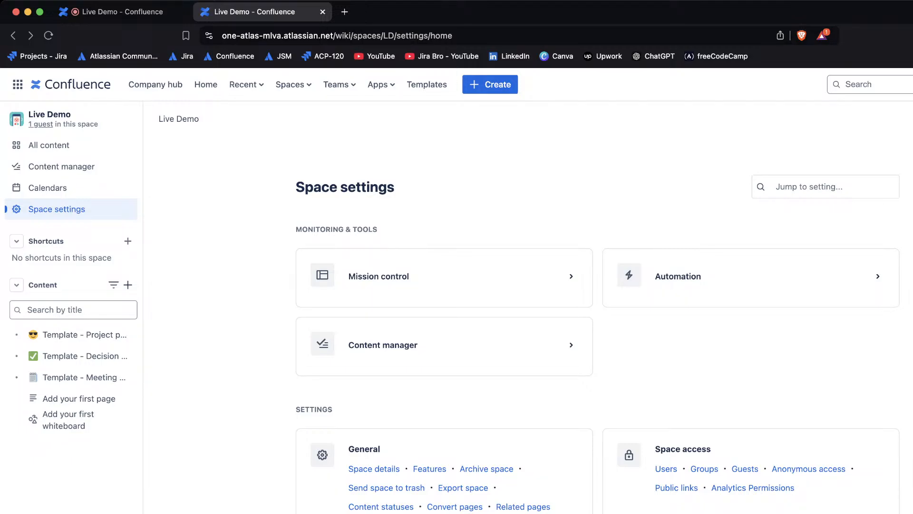
{"action": "scroll", "coordinate": [597, 309], "scroll_direction": "down", "scroll_amount": 3}
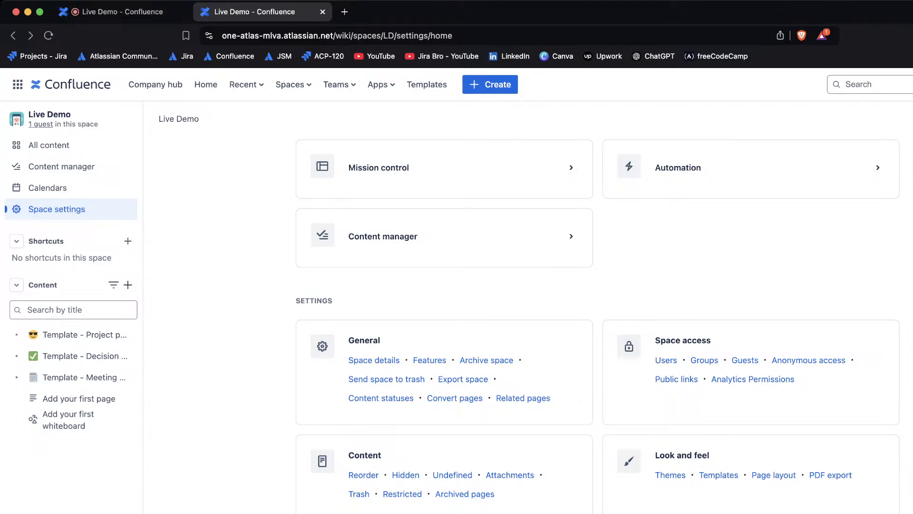
{"action": "left_click", "coordinate": [510, 475]}
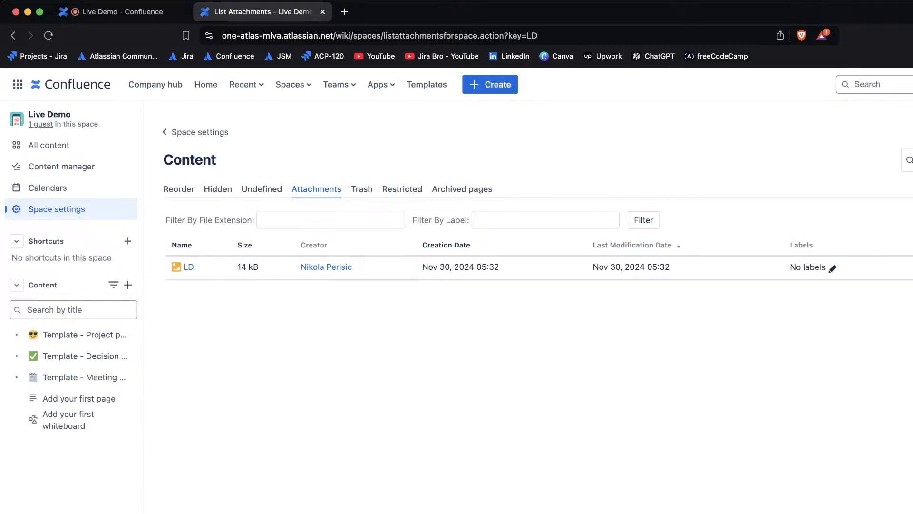
{"action": "left_click", "coordinate": [330, 220]}
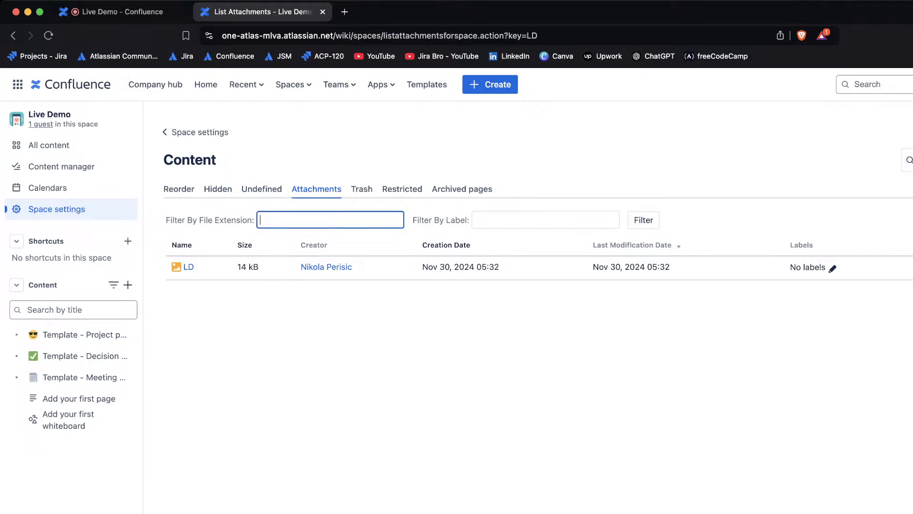
Step: Return to the space settings and examine the list of Hidden pages under Content
{"action": "left_click", "coordinate": [13, 36]}
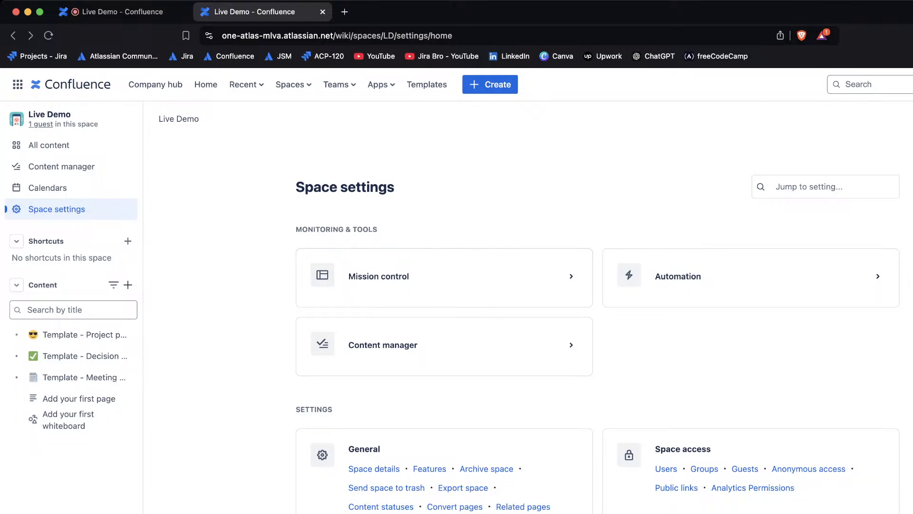
{"action": "scroll", "coordinate": [528, 310], "scroll_direction": "down", "scroll_amount": 3}
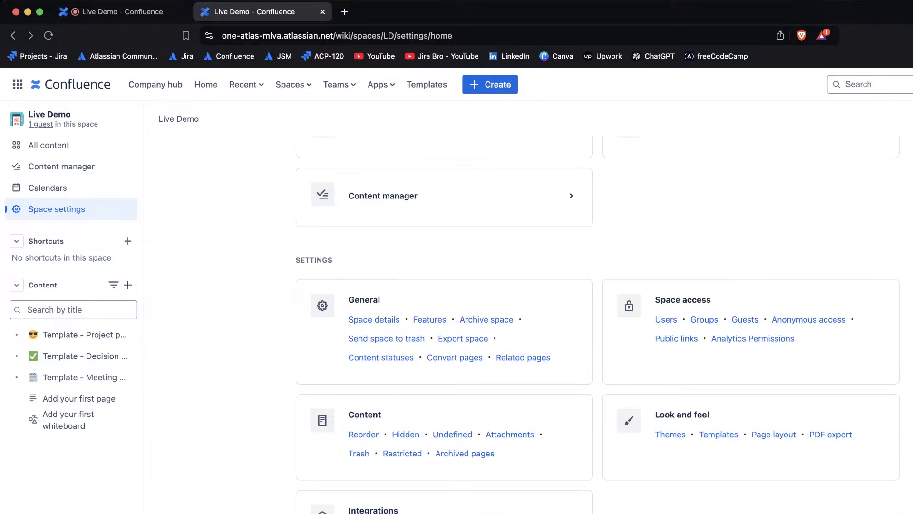
{"action": "left_click", "coordinate": [406, 435]}
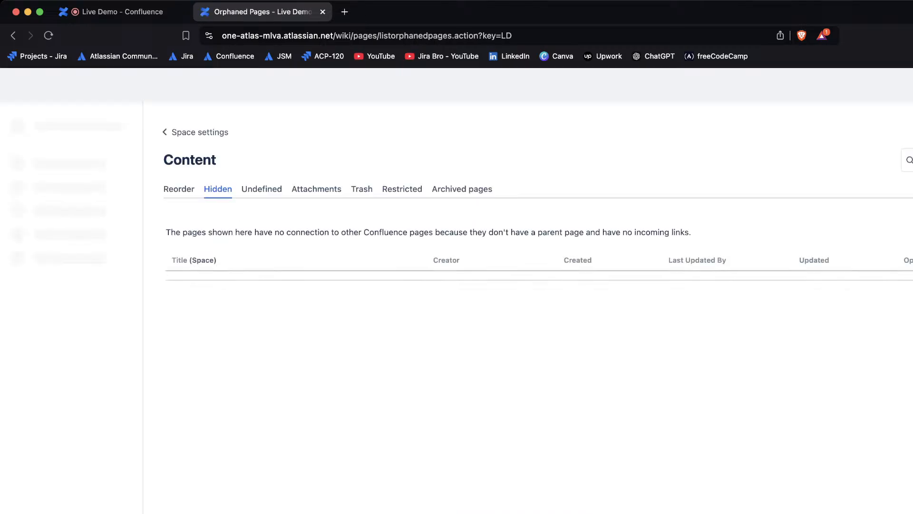
{"action": "left_click_drag", "start_coordinate": [181, 260], "coordinate": [218, 260]}
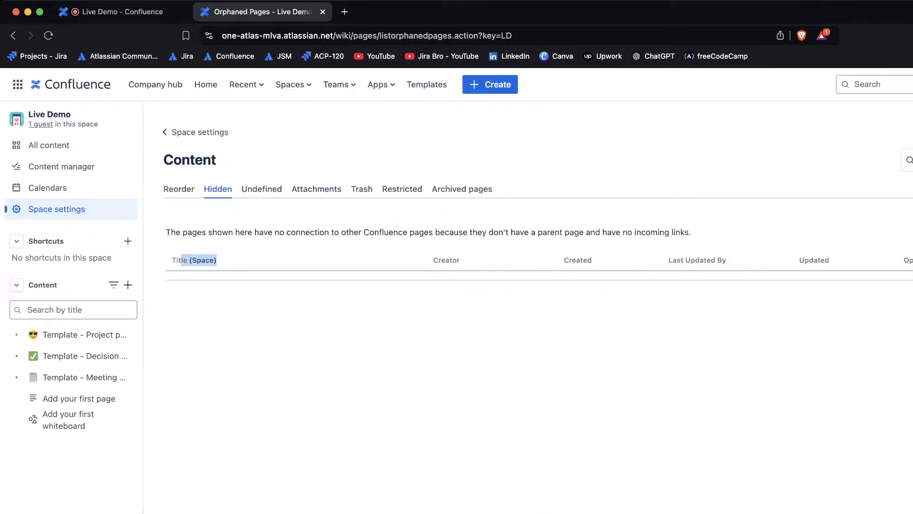
Step: Create an application link from the Live Demo space to the Jira project Advanced IT Service (AIS) in Integrations
{"action": "left_click", "coordinate": [13, 36]}
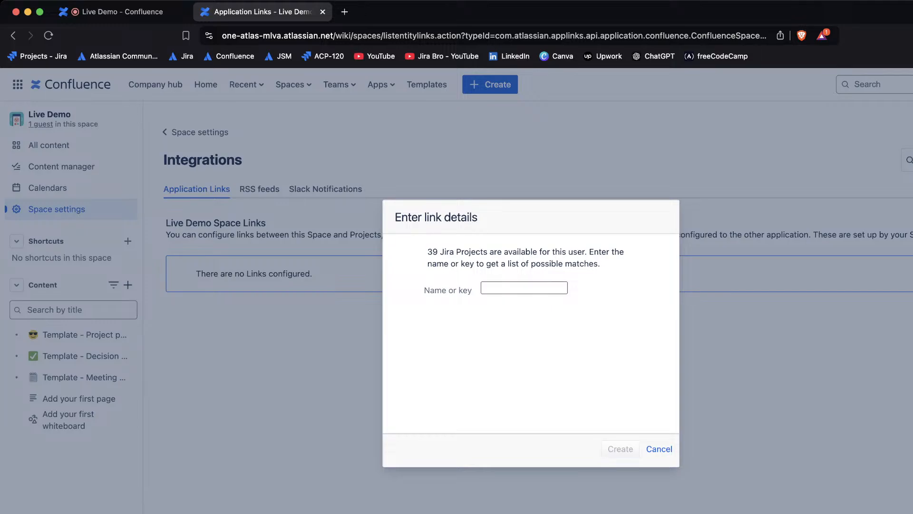
{"action": "left_click", "coordinate": [525, 288]}
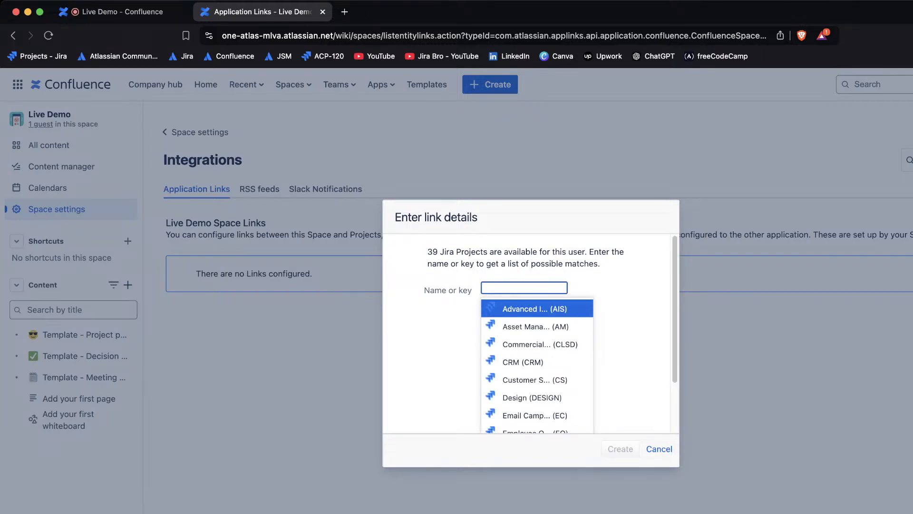
{"action": "key", "text": "Return"}
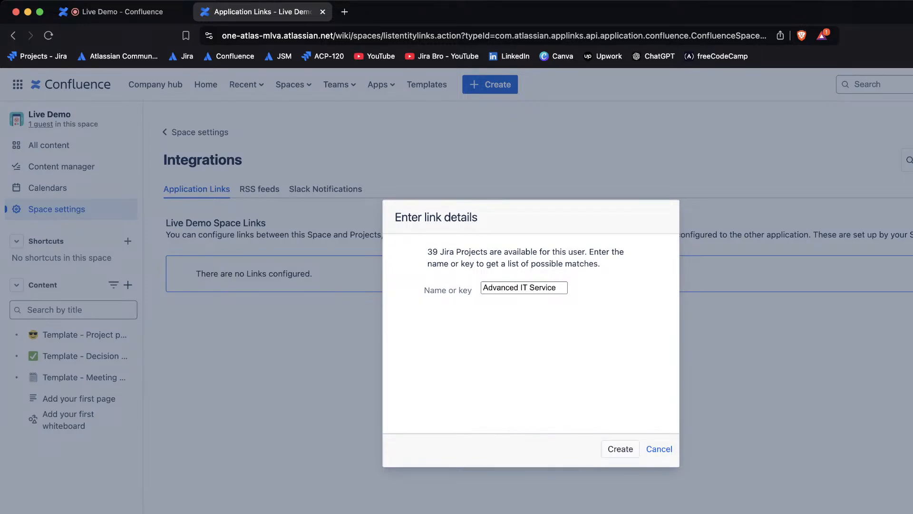
{"action": "key", "text": "Return"}
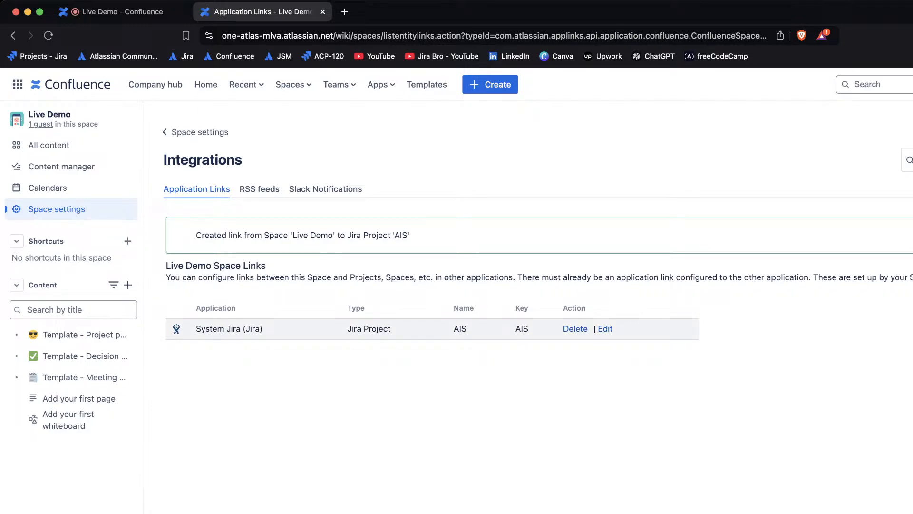
Step: Examine the application, type, name and key of the AIS link listed under the Live Demo space links
{"action": "left_click_drag", "start_coordinate": [196, 330], "coordinate": [263, 330]}
{"action": "left_click", "coordinate": [271, 329]}
{"action": "left_click_drag", "start_coordinate": [347, 329], "coordinate": [391, 329]}
{"action": "left_click", "coordinate": [399, 329]}
{"action": "double_click", "coordinate": [460, 329]}
{"action": "double_click", "coordinate": [522, 329]}
{"action": "left_click", "coordinate": [528, 369]}
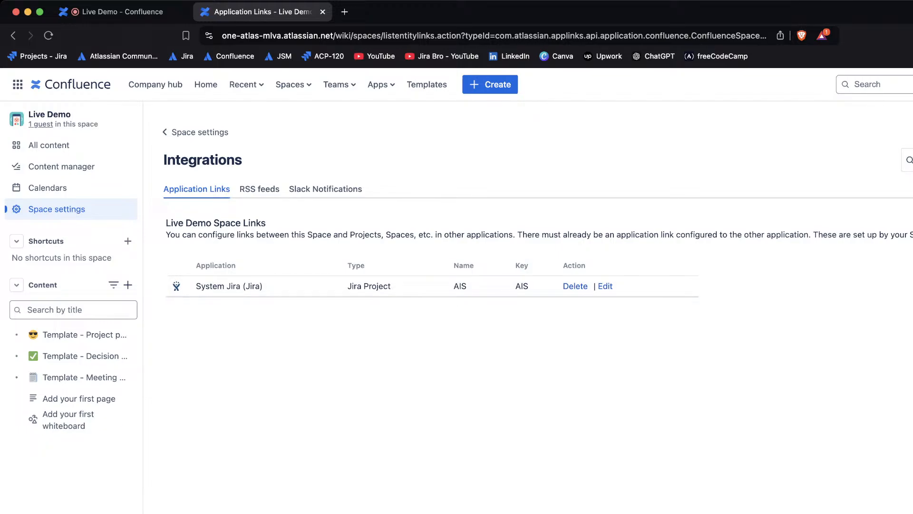
Step: View the RSS feeds integration and read its subscription description and RSS client requirement
{"action": "left_click", "coordinate": [260, 189]}
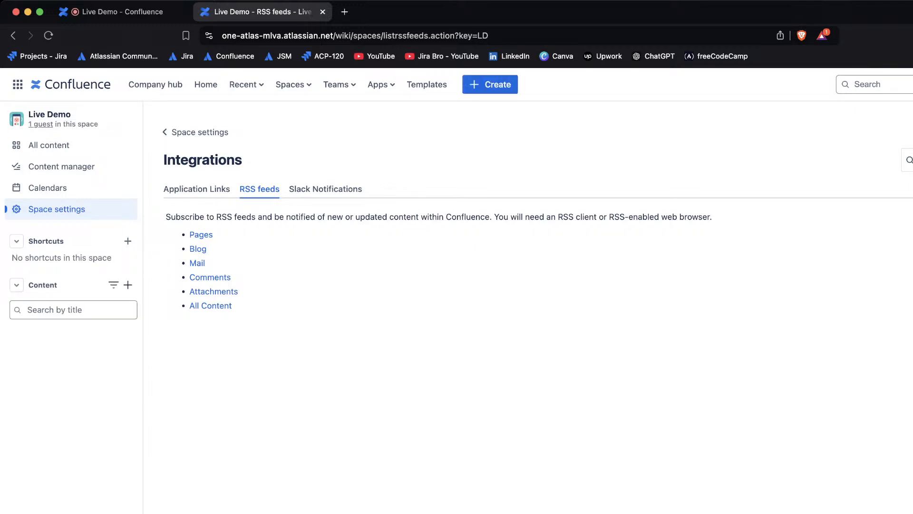
{"action": "left_click_drag", "start_coordinate": [712, 217], "coordinate": [301, 217]}
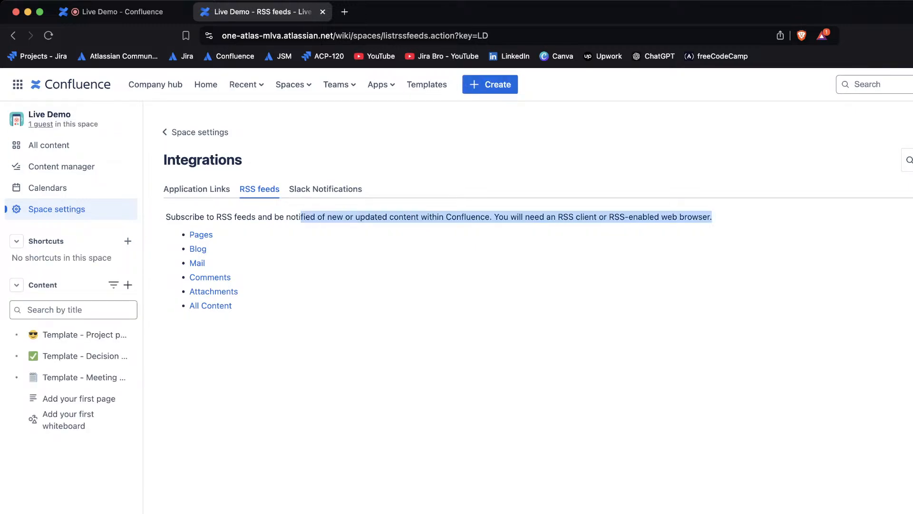
{"action": "left_click", "coordinate": [301, 218]}
{"action": "left_click_drag", "start_coordinate": [402, 218], "coordinate": [668, 218]}
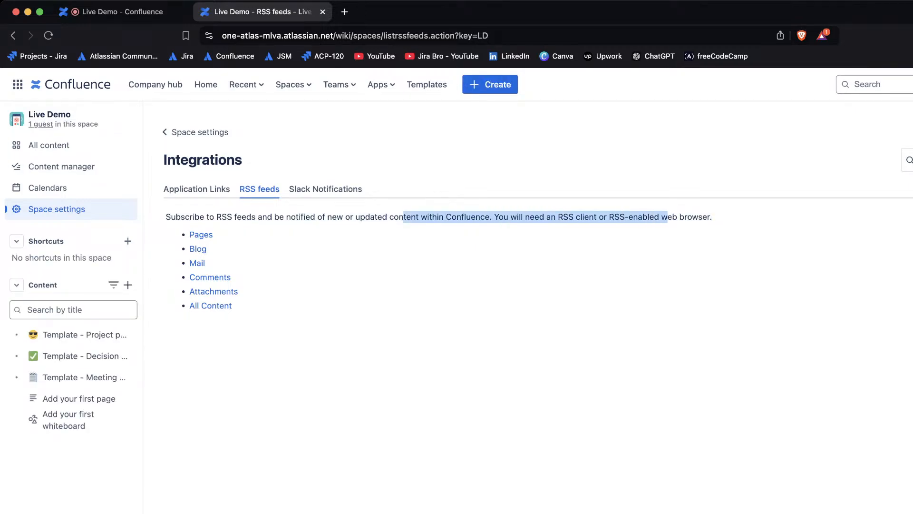
{"action": "left_click", "coordinate": [668, 217]}
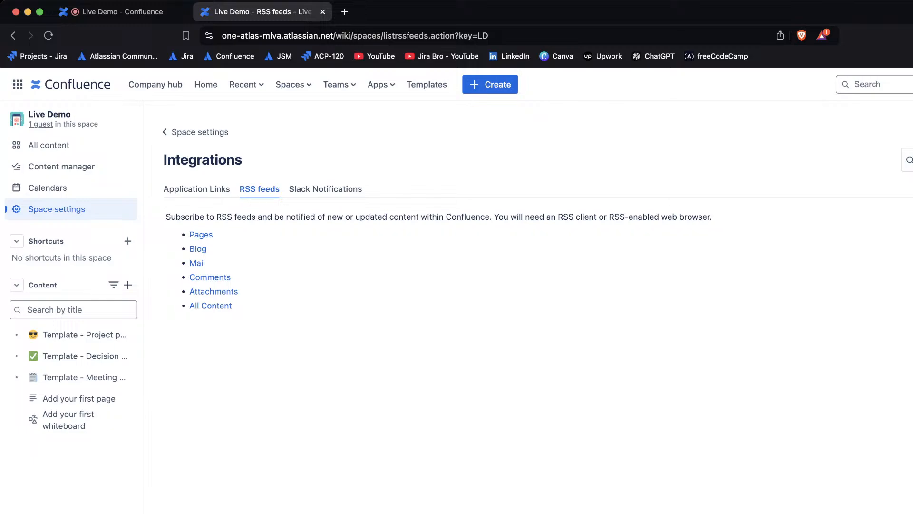
{"action": "left_click_drag", "start_coordinate": [545, 218], "coordinate": [677, 218]}
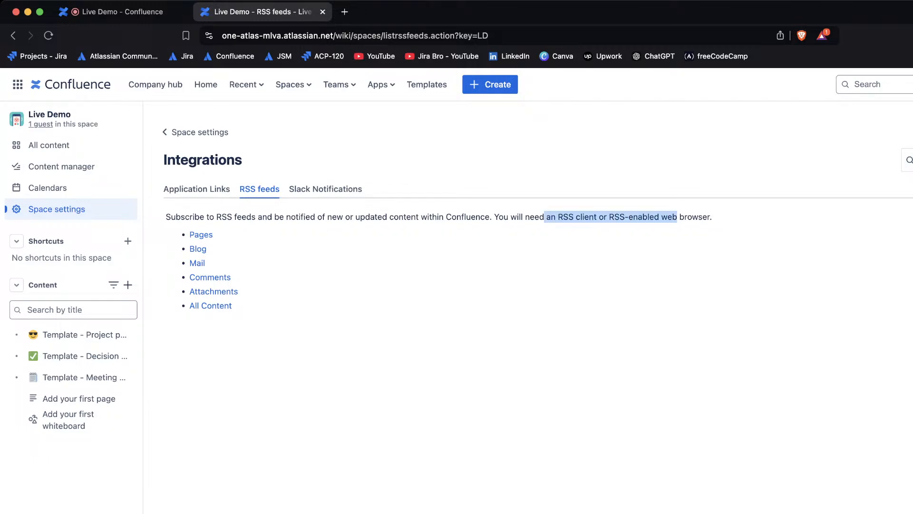
{"action": "left_click", "coordinate": [677, 217]}
{"action": "left_click_drag", "start_coordinate": [620, 217], "coordinate": [711, 218]}
{"action": "left_click", "coordinate": [710, 218]}
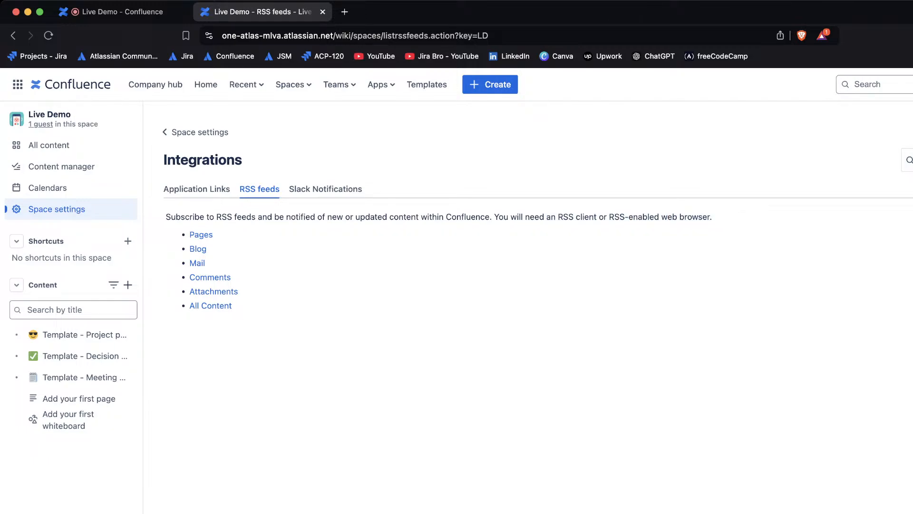
Step: View the Slack Notifications integration, examine the options for adding a Slack subscription and a new workspace, and cancel without saving
{"action": "left_click", "coordinate": [325, 189]}
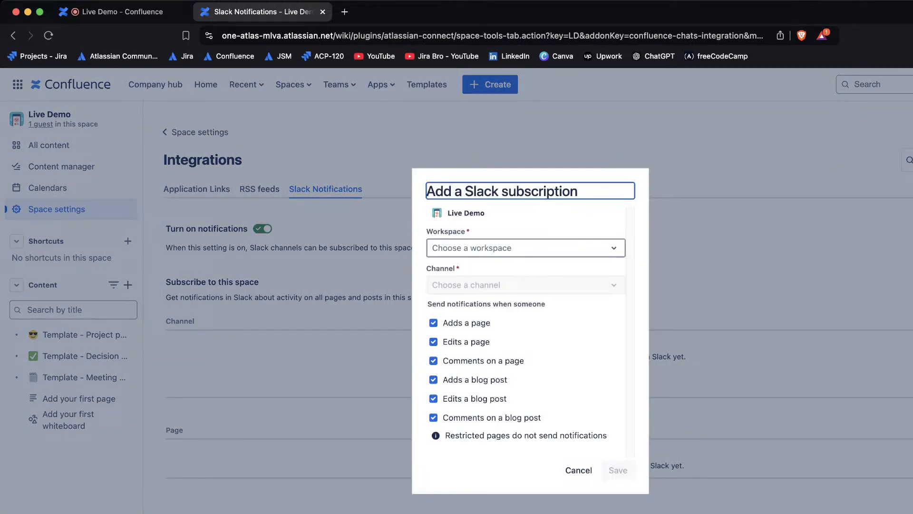
{"action": "left_click", "coordinate": [526, 248]}
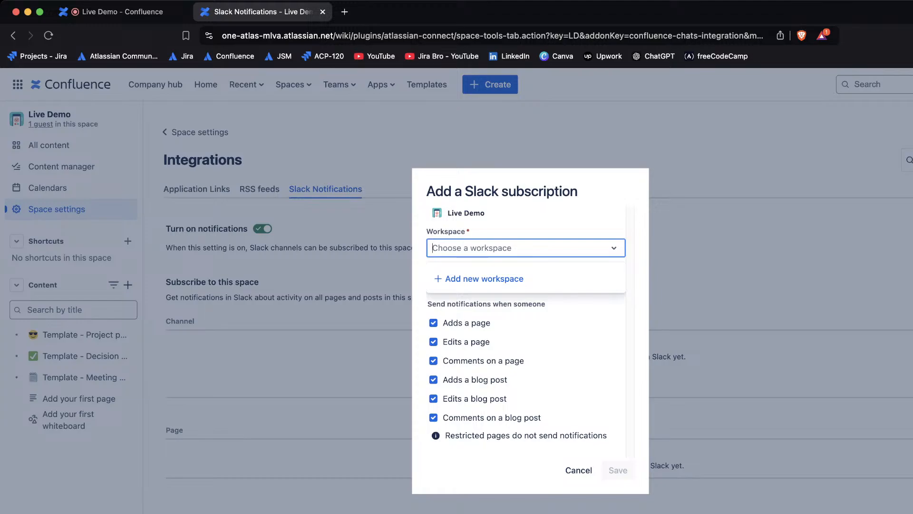
{"action": "left_click", "coordinate": [527, 248]}
{"action": "left_click", "coordinate": [526, 248]}
{"action": "left_click", "coordinate": [484, 278]}
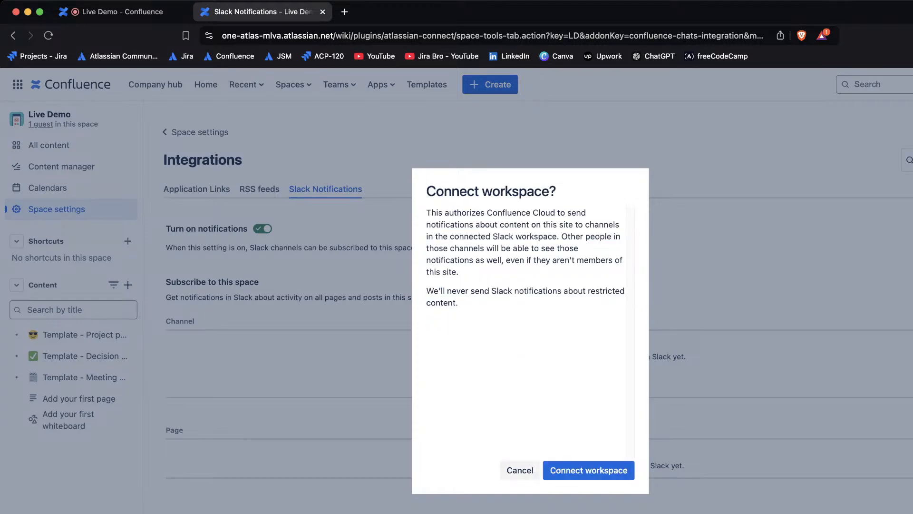
{"action": "left_click", "coordinate": [520, 470]}
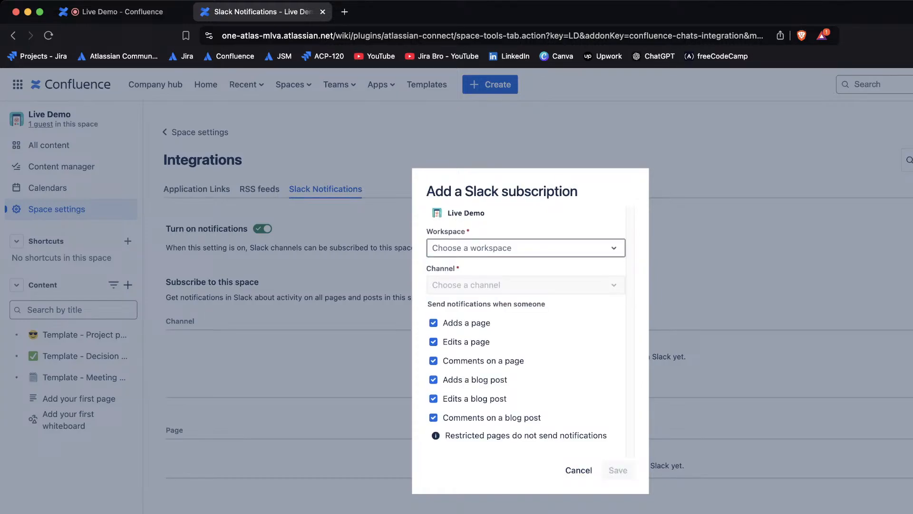
{"action": "left_click", "coordinate": [578, 470]}
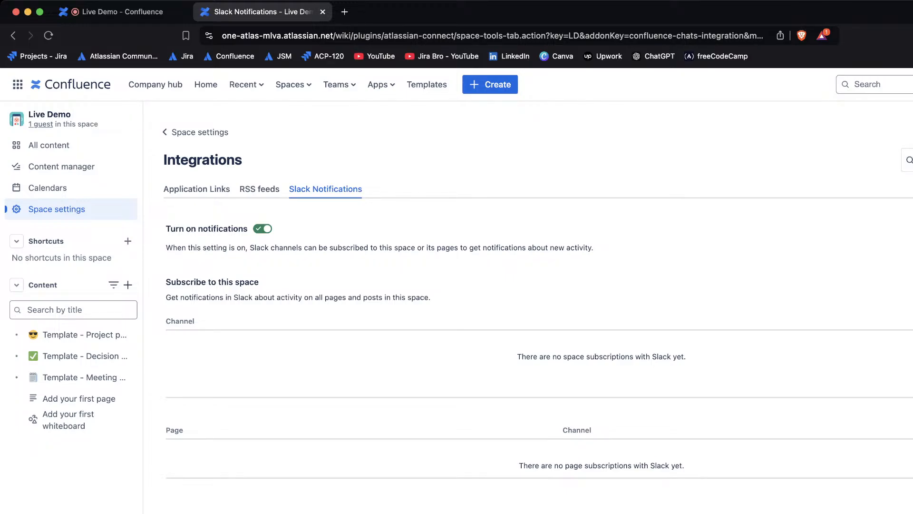
Step: Return to the space settings overview and look through its sections
{"action": "left_click", "coordinate": [199, 133]}
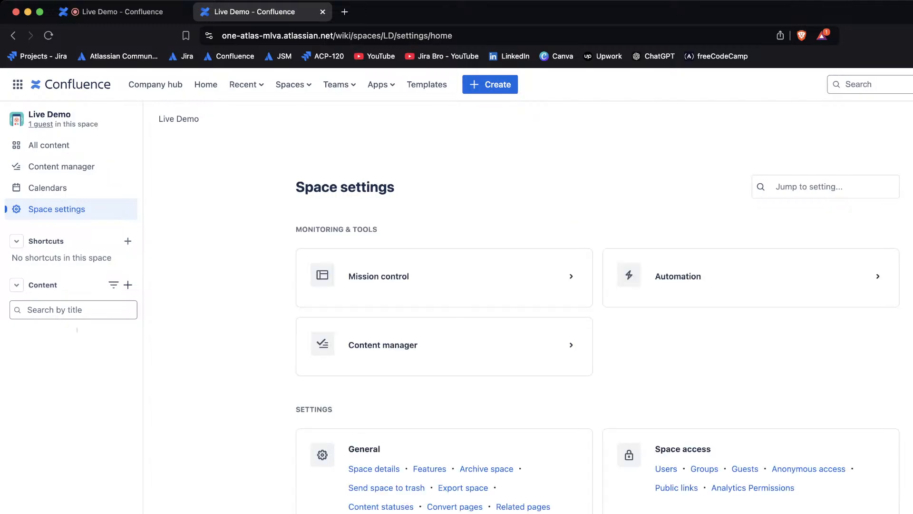
{"action": "scroll", "coordinate": [597, 310], "scroll_direction": "down", "scroll_amount": 3}
{"action": "scroll", "coordinate": [597, 309], "scroll_direction": "up", "scroll_amount": 3}
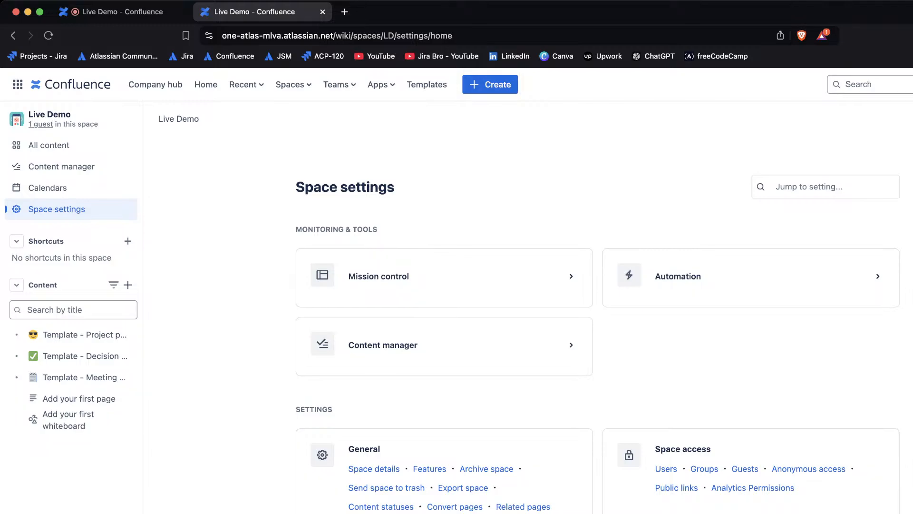
Step: Create a new whiteboard in the Live Demo space from the Simple retrospective template
{"action": "left_click", "coordinate": [490, 84]}
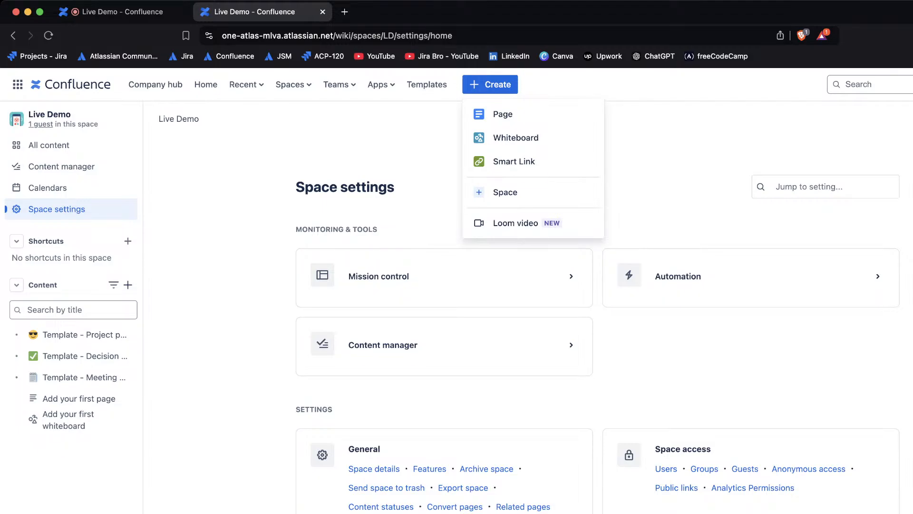
{"action": "left_click", "coordinate": [516, 138]}
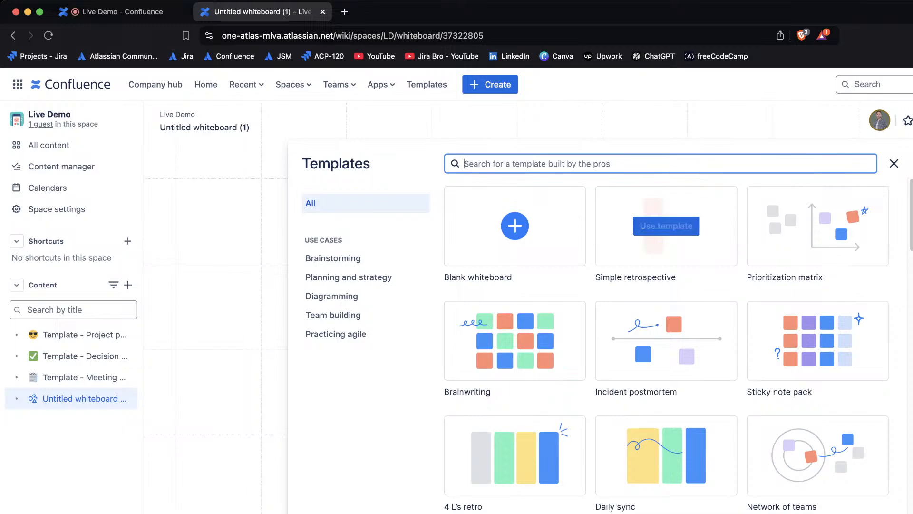
{"action": "left_click", "coordinate": [666, 340]}
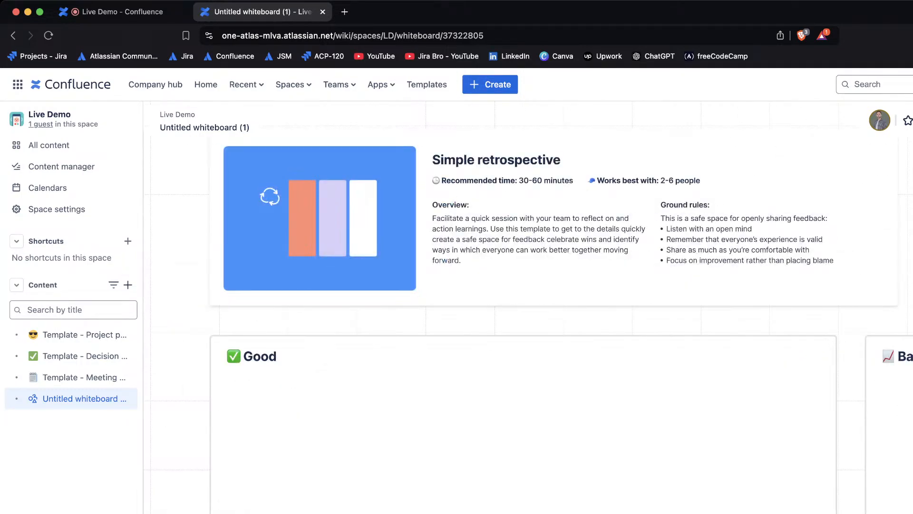
Step: Add a yellow sticky note reading "Well done on the project XYZ" to the Good section of the whiteboard
{"action": "left_click", "coordinate": [343, 443]}
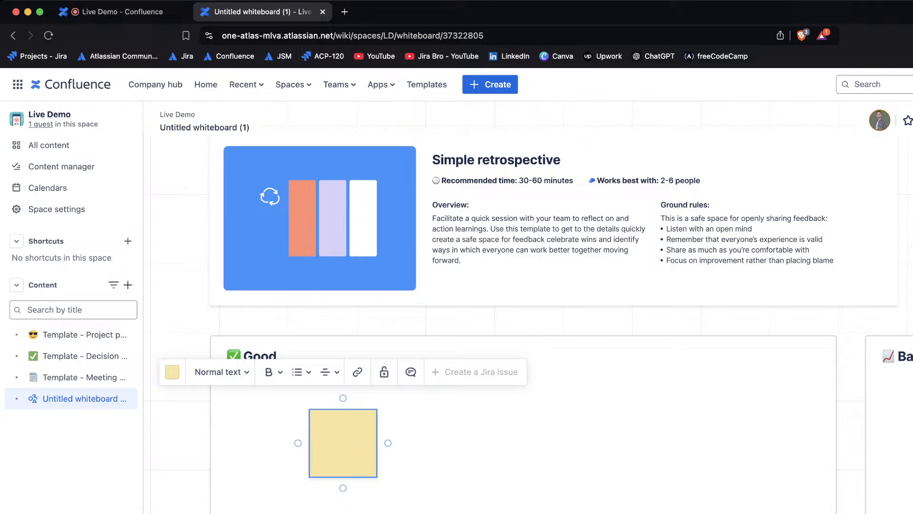
{"action": "type", "text": "We"}
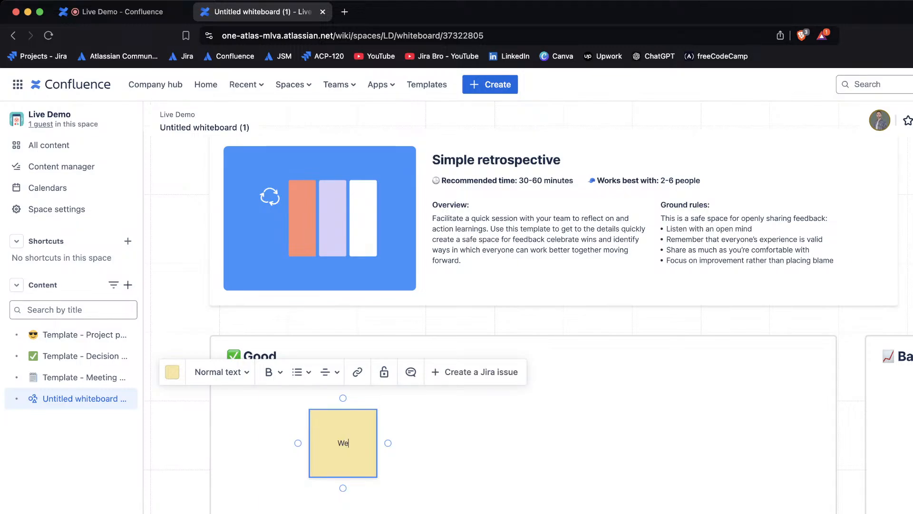
{"action": "type", "text": "ll done on the projec"}
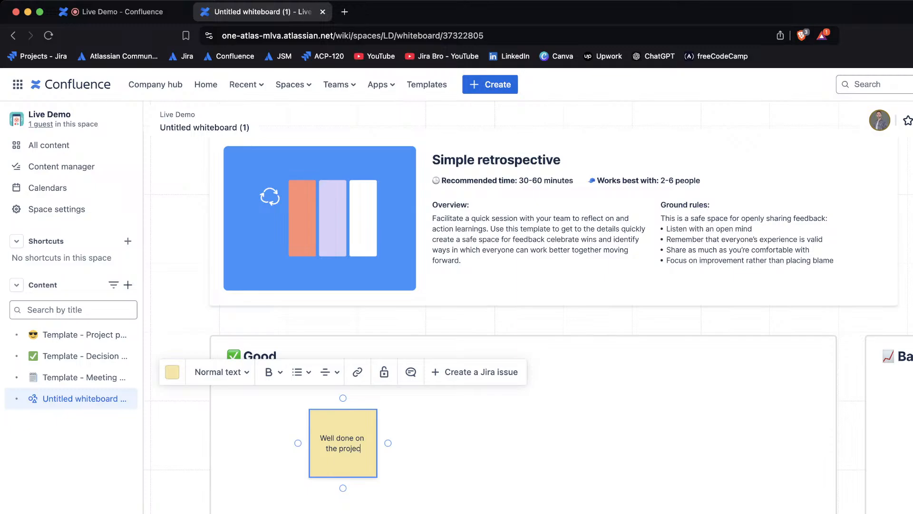
{"action": "type", "text": "t XYZ"}
{"action": "key", "text": "Escape"}
Step: Look over the whiteboard's Good, Bad / could be better, Ideas and Actions sections and its additional tools
{"action": "scroll", "coordinate": [528, 309], "scroll_direction": "down", "scroll_amount": 5}
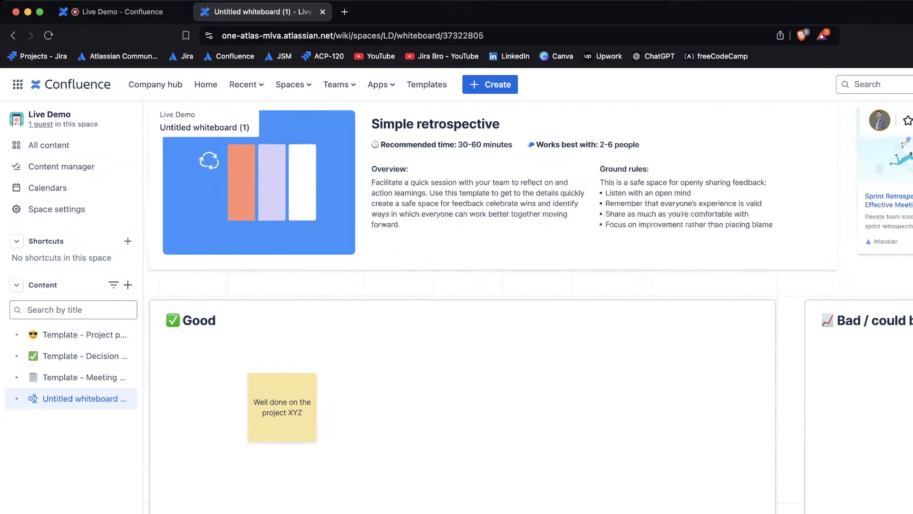
{"action": "scroll", "coordinate": [602, 335], "scroll_direction": "up", "scroll_amount": 1}
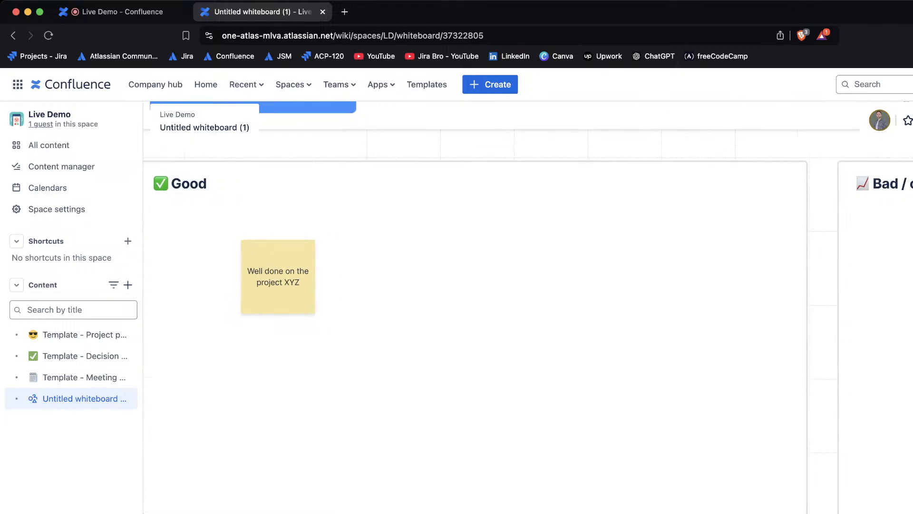
{"action": "scroll", "coordinate": [602, 335], "scroll_direction": "down", "scroll_amount": 5}
{"action": "scroll", "coordinate": [601, 336], "scroll_direction": "right", "scroll_amount": 12}
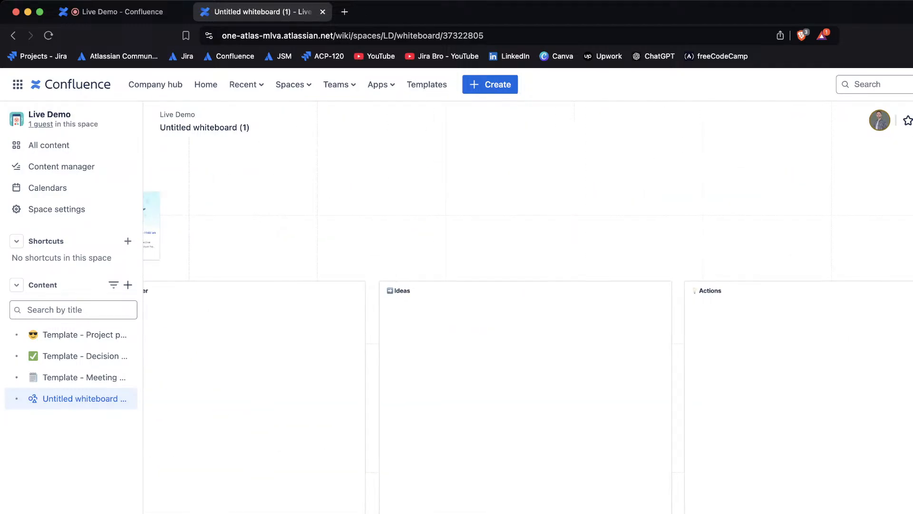
{"action": "scroll", "coordinate": [528, 309], "scroll_direction": "down", "scroll_amount": 3}
{"action": "scroll", "coordinate": [528, 309], "scroll_direction": "left", "scroll_amount": 12}
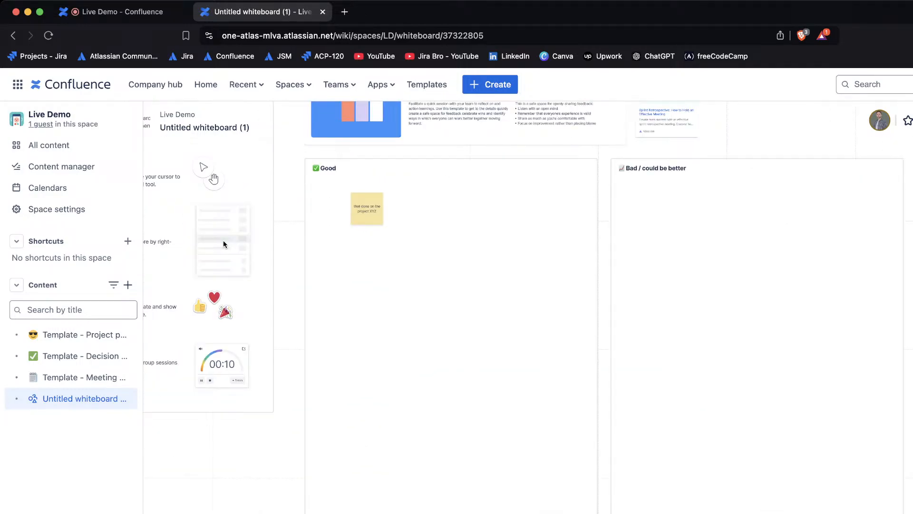
{"action": "scroll", "coordinate": [528, 309], "scroll_direction": "up", "scroll_amount": 3}
{"action": "scroll", "coordinate": [528, 309], "scroll_direction": "left", "scroll_amount": 2}
{"action": "scroll", "coordinate": [528, 310], "scroll_direction": "down", "scroll_amount": 3}
{"action": "scroll", "coordinate": [528, 309], "scroll_direction": "right", "scroll_amount": 4}
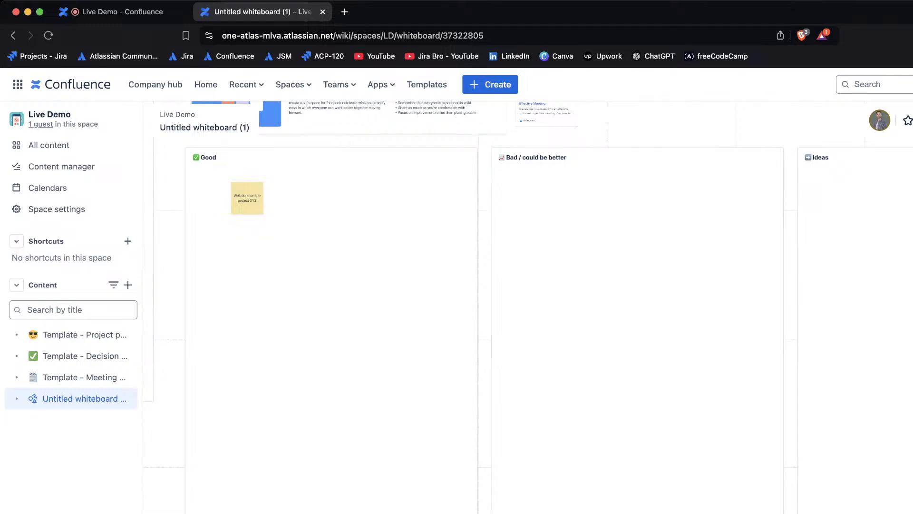
{"action": "scroll", "coordinate": [528, 309], "scroll_direction": "right", "scroll_amount": 1}
{"action": "scroll", "coordinate": [528, 310], "scroll_direction": "up", "scroll_amount": 1}
{"action": "scroll", "coordinate": [528, 309], "scroll_direction": "left", "scroll_amount": 3}
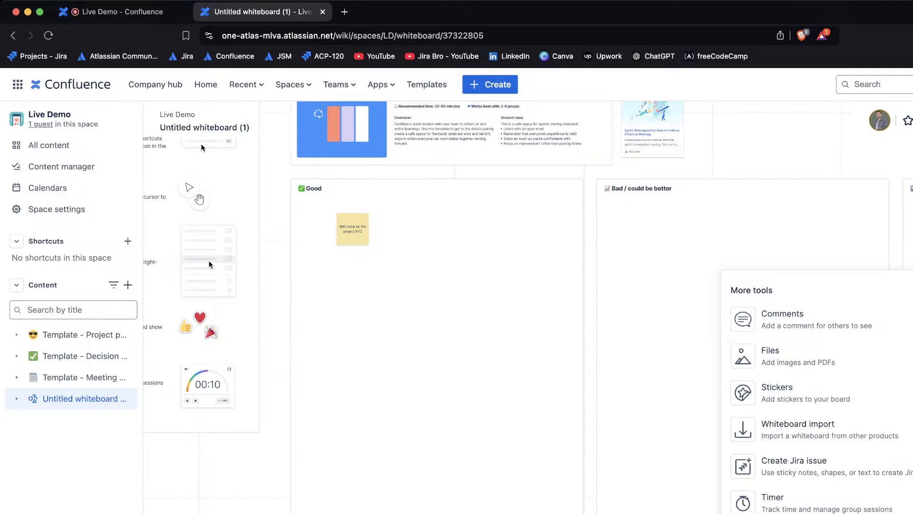
{"action": "key", "text": "Escape"}
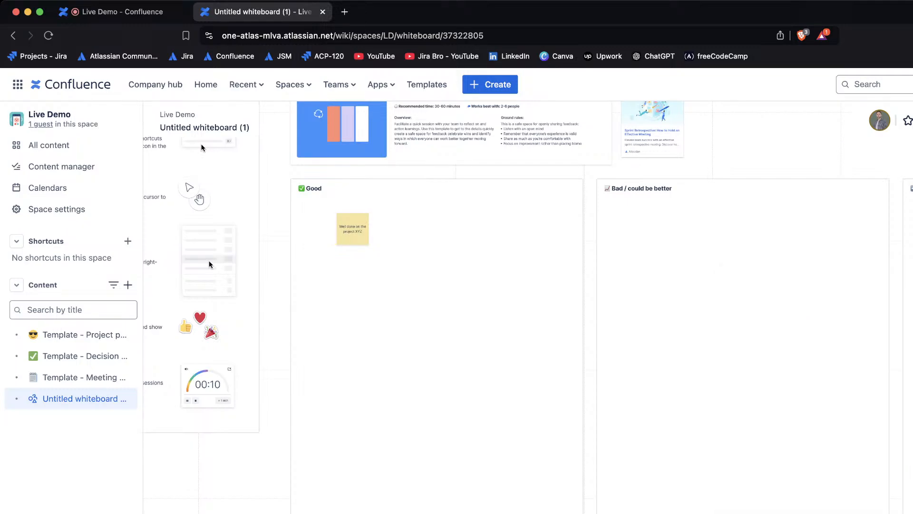
{"action": "key", "text": "l"}
{"action": "key", "text": "Escape"}
Step: Import the Jira issue ITS-5688 onto the whiteboard and place its card beside the sticky note in the Good section
{"action": "key", "text": "j"}
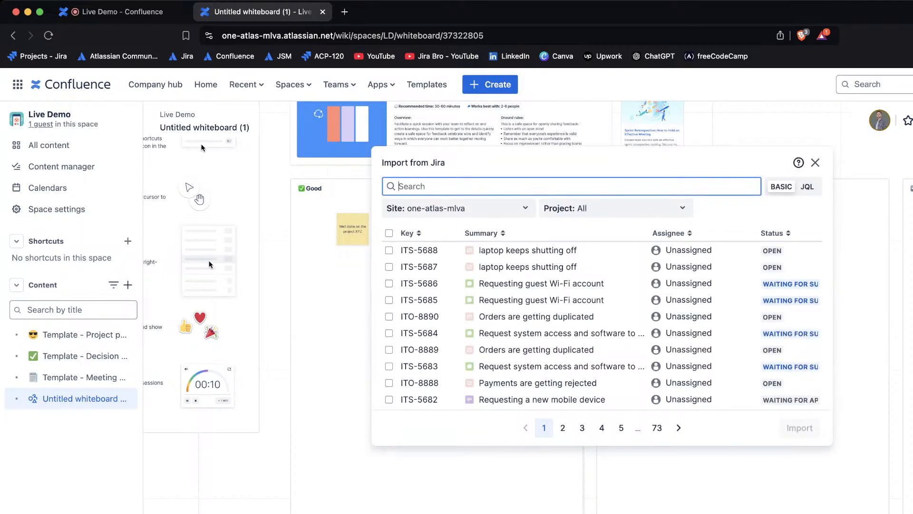
{"action": "left_click", "coordinate": [389, 250]}
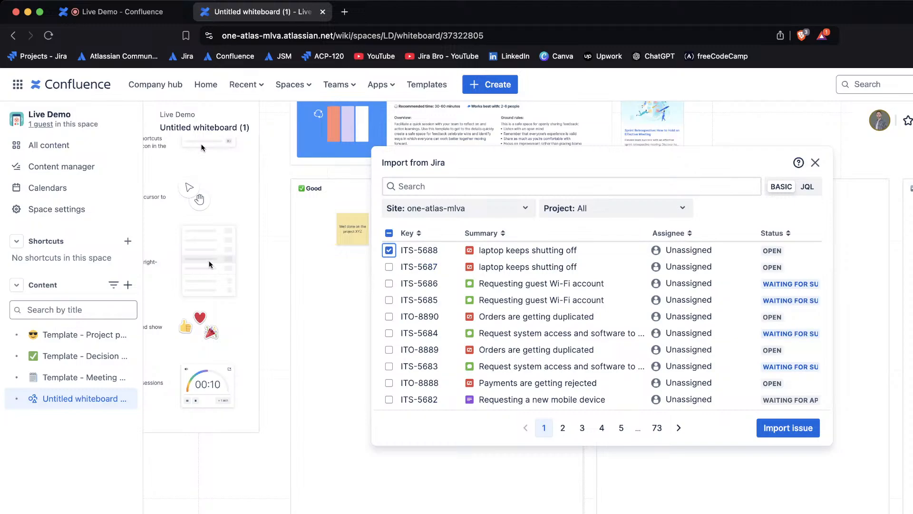
{"action": "left_click", "coordinate": [789, 428]}
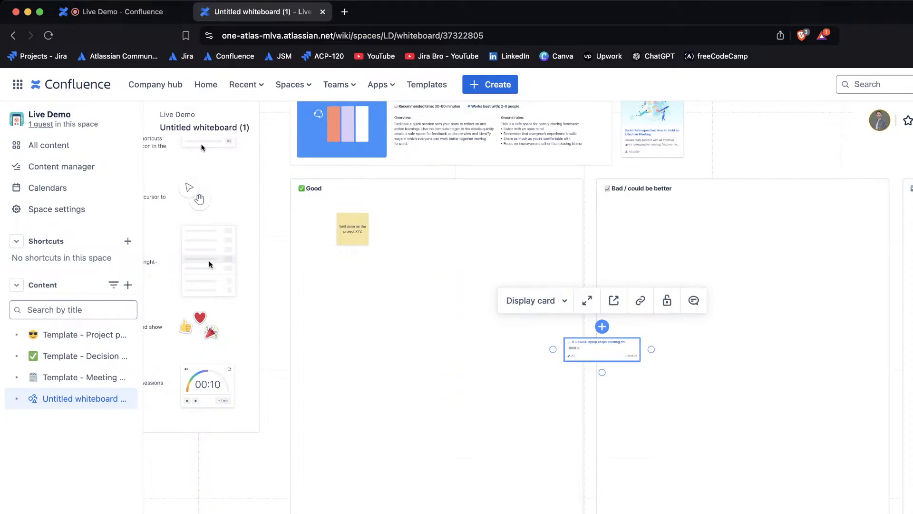
{"action": "left_click_drag", "start_coordinate": [602, 349], "coordinate": [460, 229]}
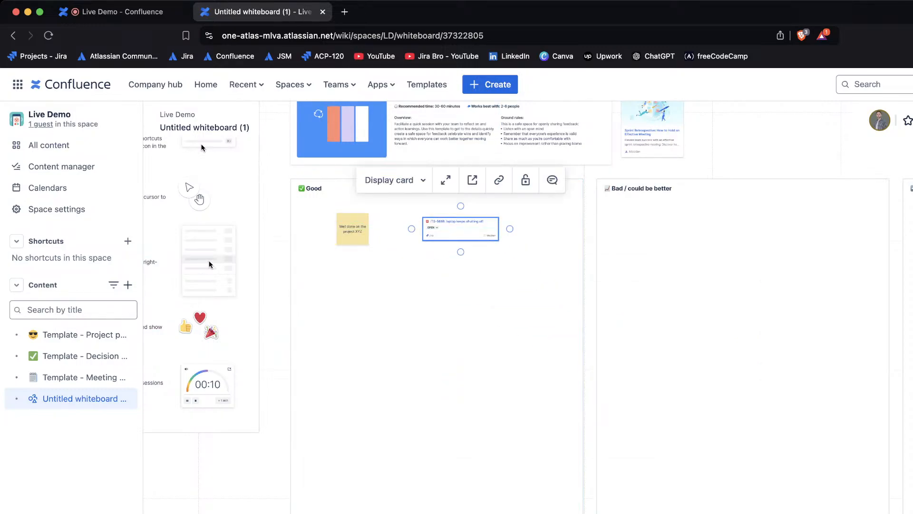
{"action": "scroll", "coordinate": [509, 259], "scroll_direction": "up", "scroll_amount": 5}
{"action": "scroll", "coordinate": [508, 261], "scroll_direction": "up", "scroll_amount": 4}
{"action": "scroll", "coordinate": [509, 295], "scroll_direction": "left", "scroll_amount": 4}
{"action": "scroll", "coordinate": [509, 295], "scroll_direction": "up", "scroll_amount": 2}
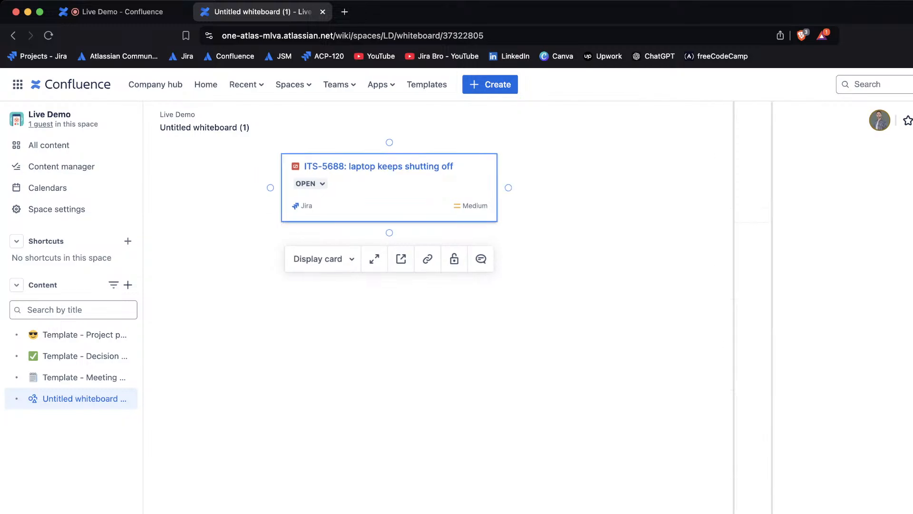
{"action": "left_click", "coordinate": [504, 361]}
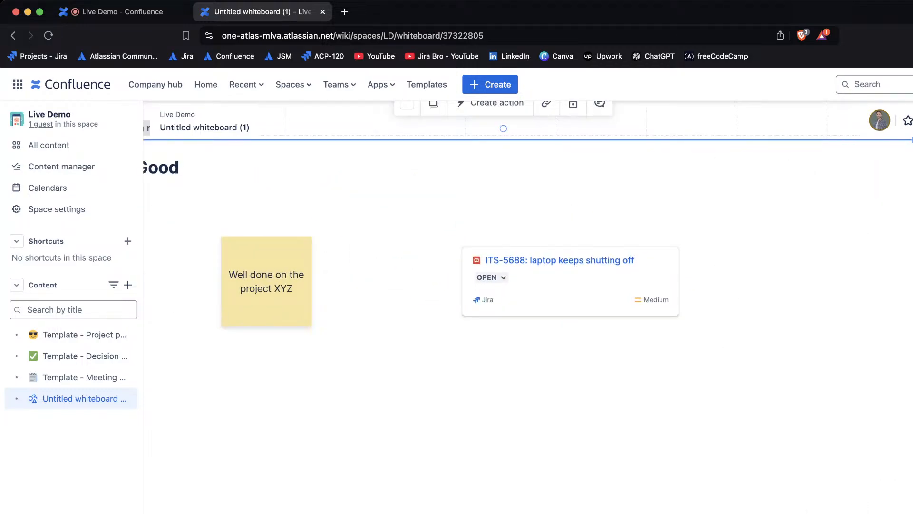
Step: Import the Jira issue ITS-5686 onto the whiteboard and place its card in the Bad / could be better section
{"action": "scroll", "coordinate": [509, 295], "scroll_direction": "right", "scroll_amount": 9}
{"action": "key", "text": "j"}
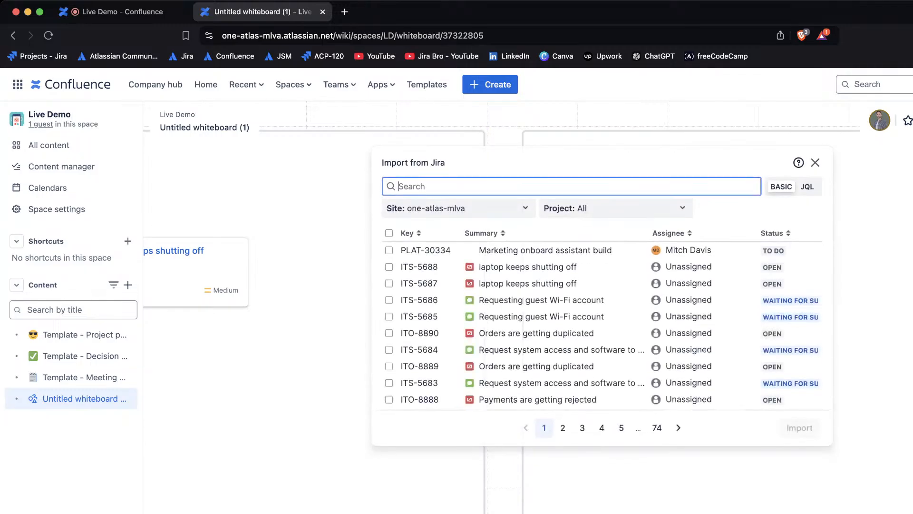
{"action": "left_click", "coordinate": [389, 300]}
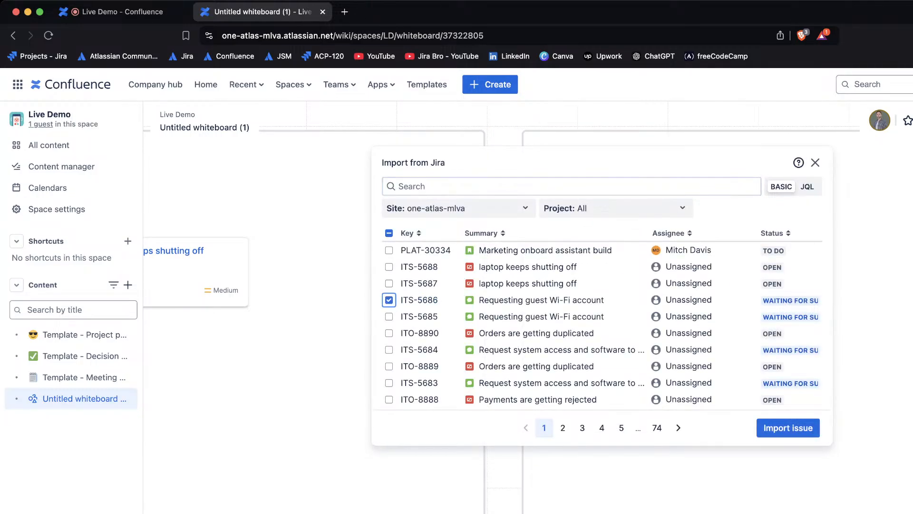
{"action": "left_click", "coordinate": [790, 428]}
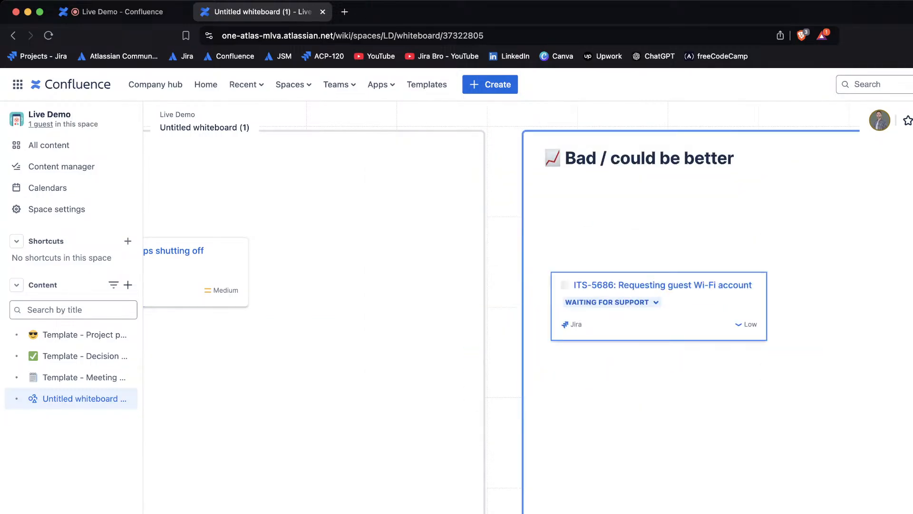
Step: Place seven thumbs-up stamps in the Bad / could be better section and one in the Good section
{"action": "scroll", "coordinate": [804, 383], "scroll_direction": "down", "scroll_amount": 5}
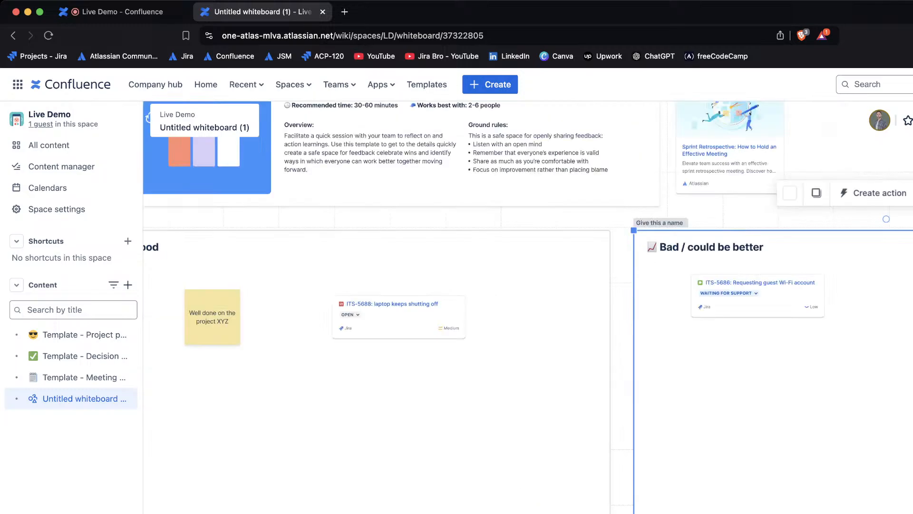
{"action": "scroll", "coordinate": [804, 383], "scroll_direction": "right", "scroll_amount": 6}
{"action": "scroll", "coordinate": [634, 386], "scroll_direction": "down", "scroll_amount": 5}
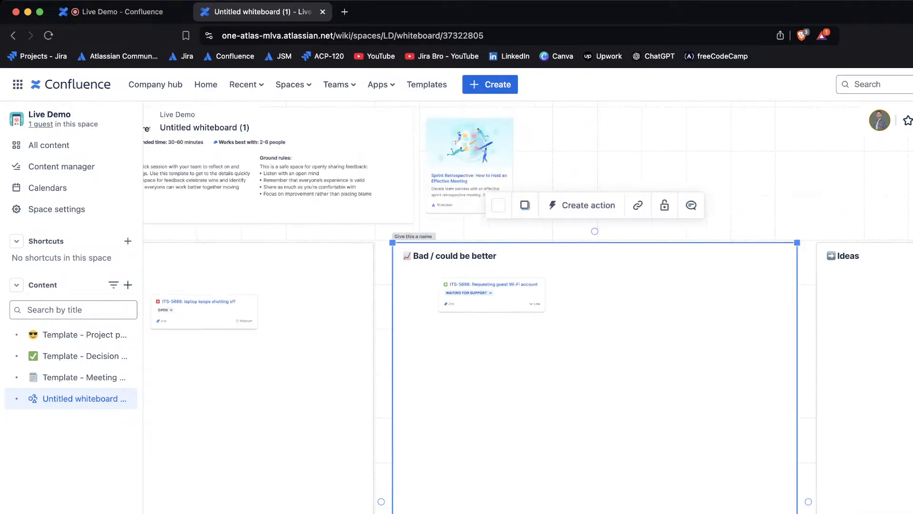
{"action": "scroll", "coordinate": [634, 386], "scroll_direction": "left", "scroll_amount": 3}
{"action": "scroll", "coordinate": [634, 386], "scroll_direction": "down", "scroll_amount": 2}
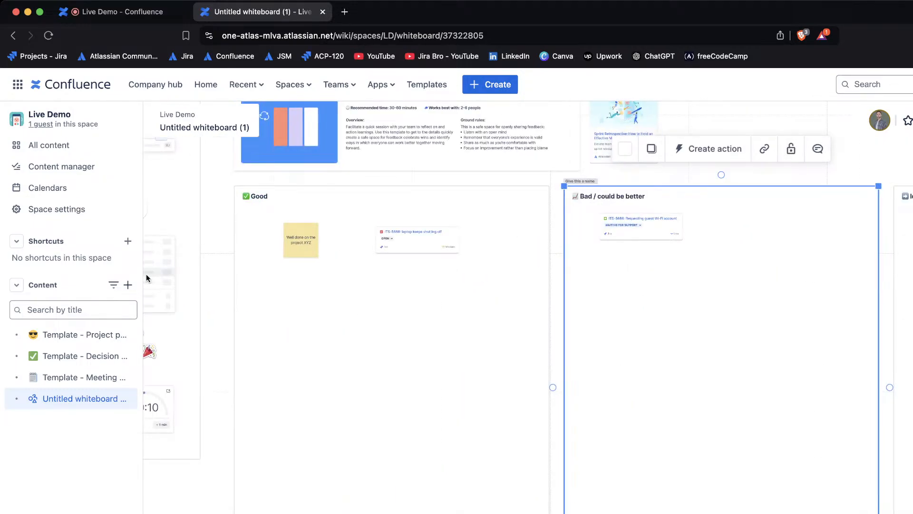
{"action": "left_click", "coordinate": [147, 275]}
{"action": "scroll", "coordinate": [146, 274], "scroll_direction": "down", "scroll_amount": 3}
{"action": "scroll", "coordinate": [147, 274], "scroll_direction": "right", "scroll_amount": 3}
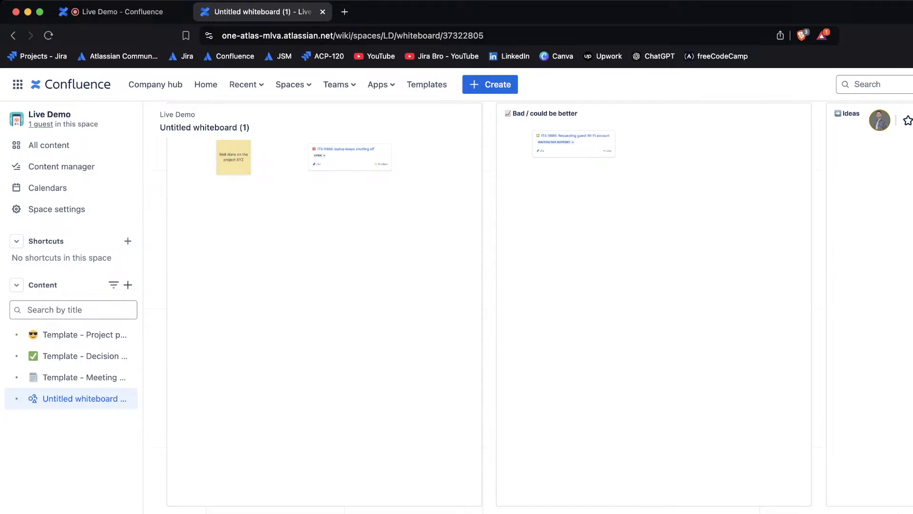
{"action": "key", "text": "e"}
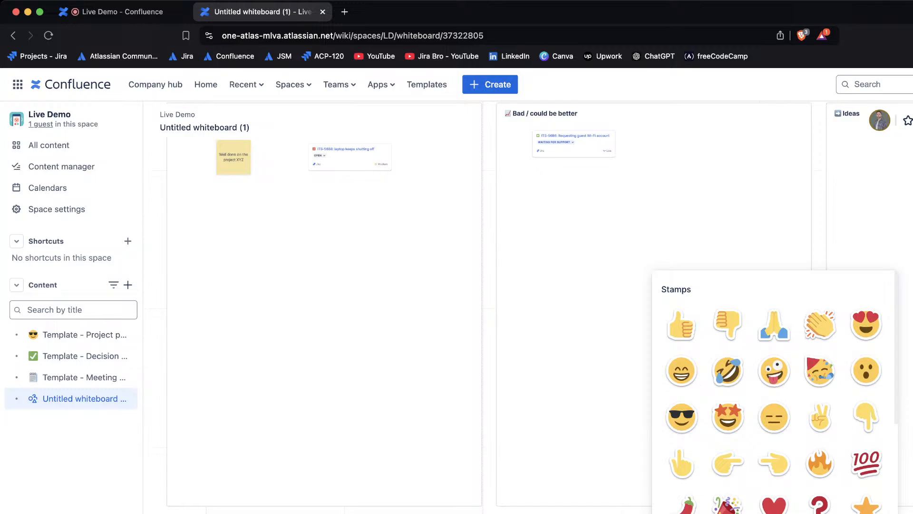
{"action": "left_click", "coordinate": [681, 325]}
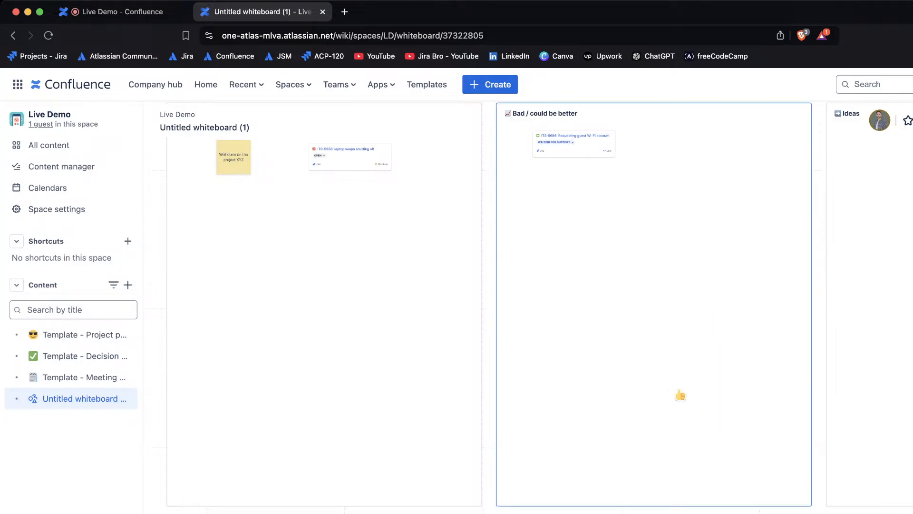
{"action": "left_click", "coordinate": [693, 381]}
{"action": "left_click", "coordinate": [649, 379]}
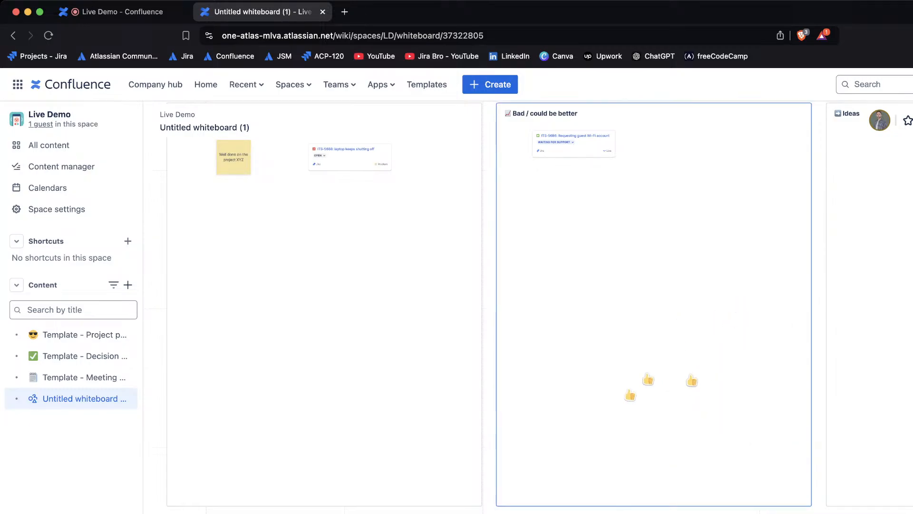
{"action": "left_click", "coordinate": [588, 410]}
{"action": "left_click", "coordinate": [698, 432]}
{"action": "left_click", "coordinate": [714, 344]}
{"action": "left_click", "coordinate": [651, 335]}
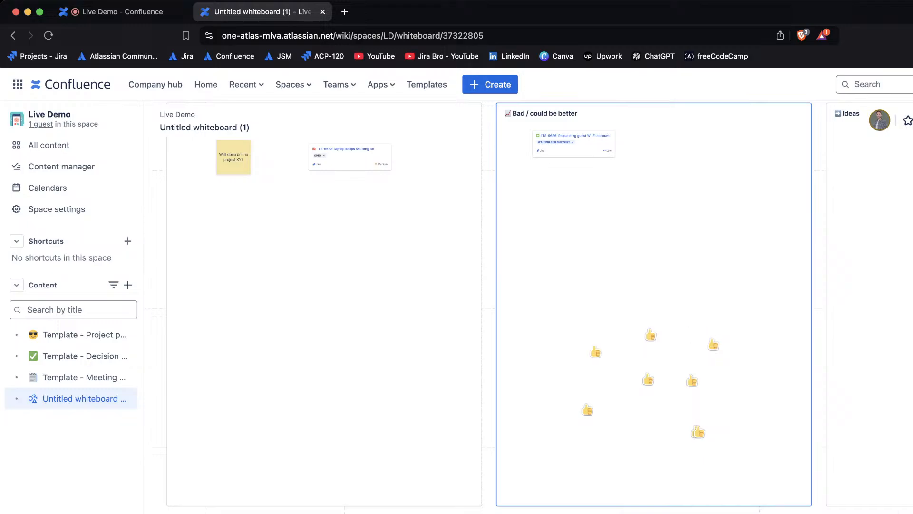
{"action": "left_click", "coordinate": [513, 373]}
{"action": "left_click", "coordinate": [424, 394]}
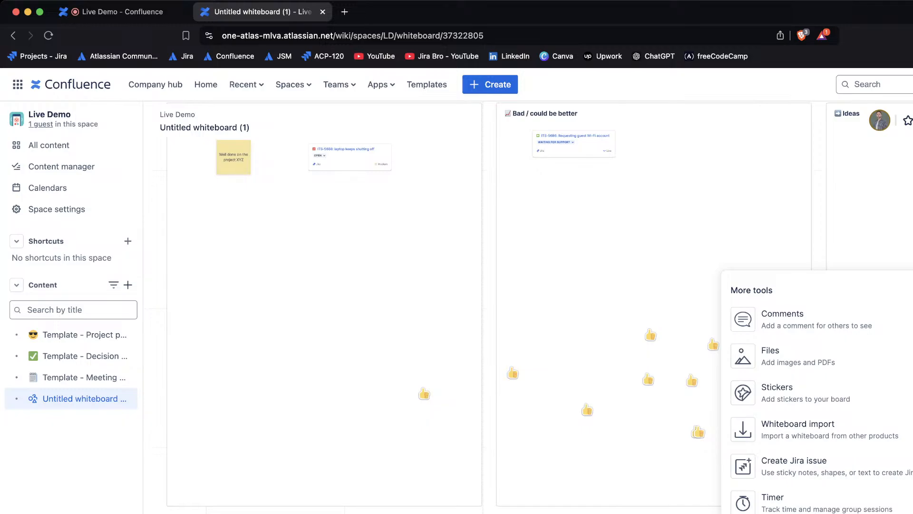
Step: Add the whiteboard timer, start its countdown and stop it
{"action": "scroll", "coordinate": [817, 399], "scroll_direction": "down", "scroll_amount": 1}
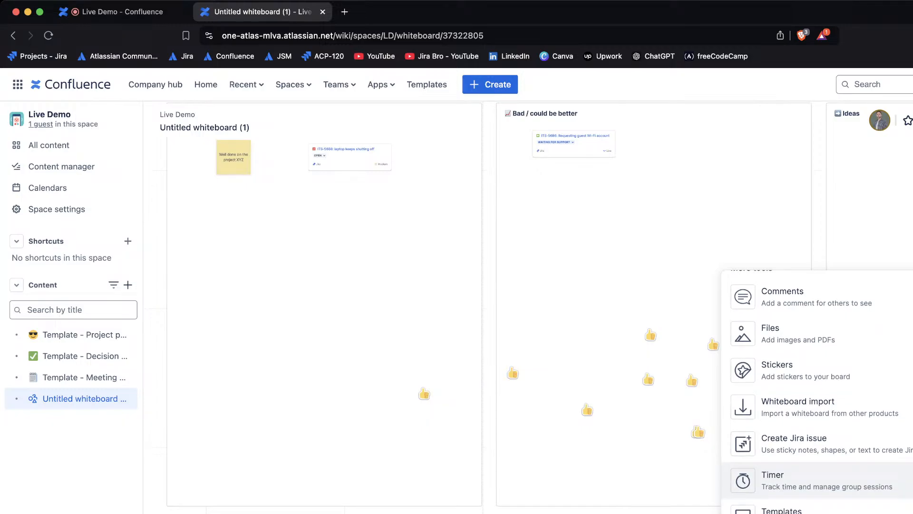
{"action": "left_click", "coordinate": [817, 480]}
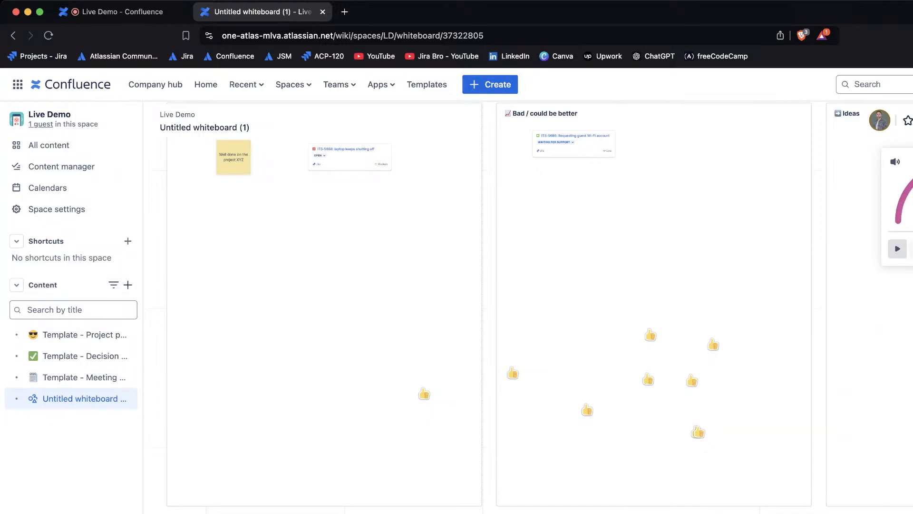
{"action": "left_click", "coordinate": [898, 248]}
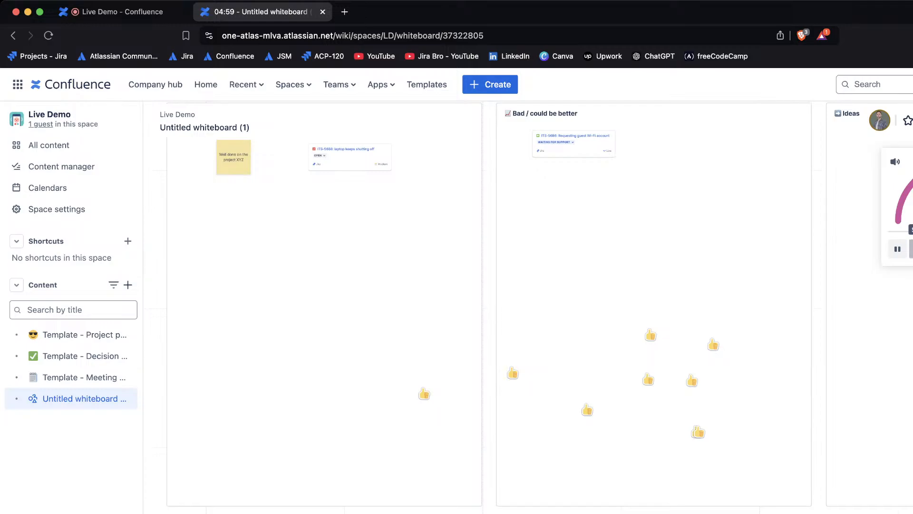
{"action": "left_click", "coordinate": [911, 248]}
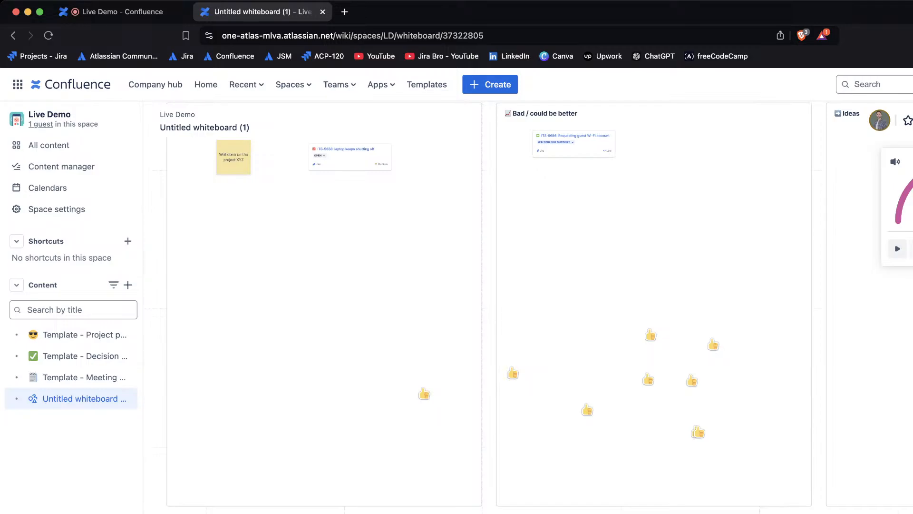
Step: Start a Jira issue from the "Well done on the project XYZ" sticky note, choosing Task as the issue type
{"action": "left_click", "coordinate": [828, 513]}
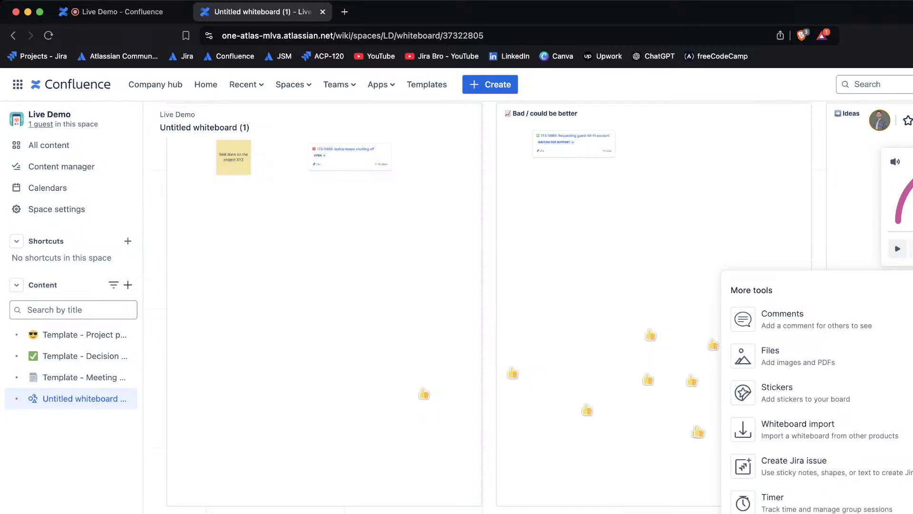
{"action": "left_click", "coordinate": [809, 466]}
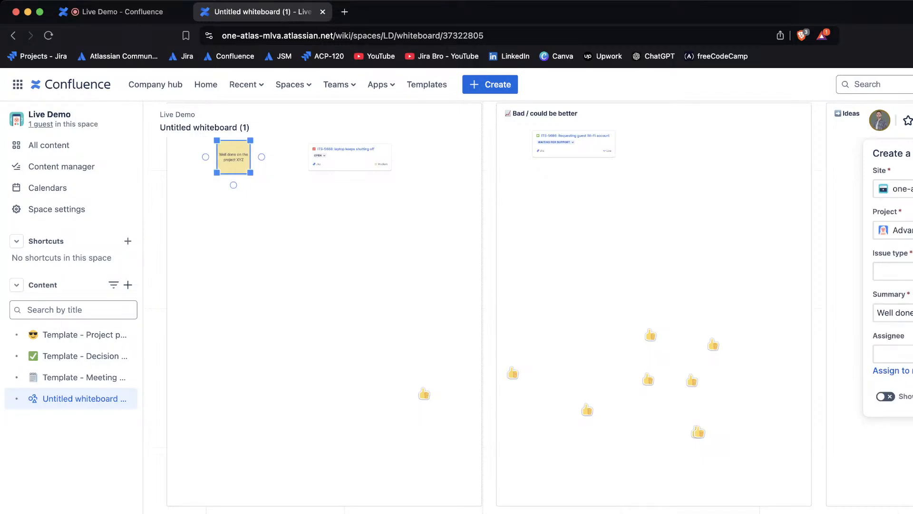
{"action": "left_click", "coordinate": [902, 272]}
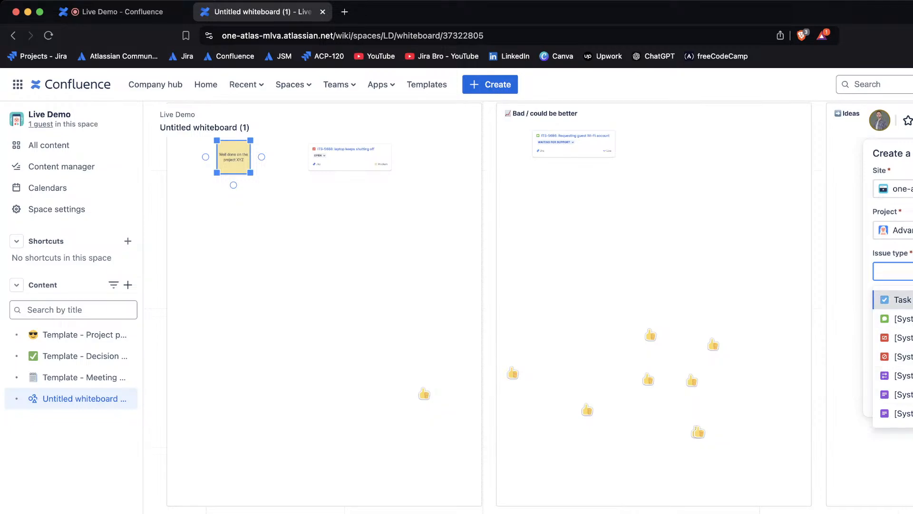
{"action": "left_click", "coordinate": [902, 300]}
Step: Try to create the issue in the CRM project with issue type Lead and an assignee
{"action": "left_click", "coordinate": [902, 231]}
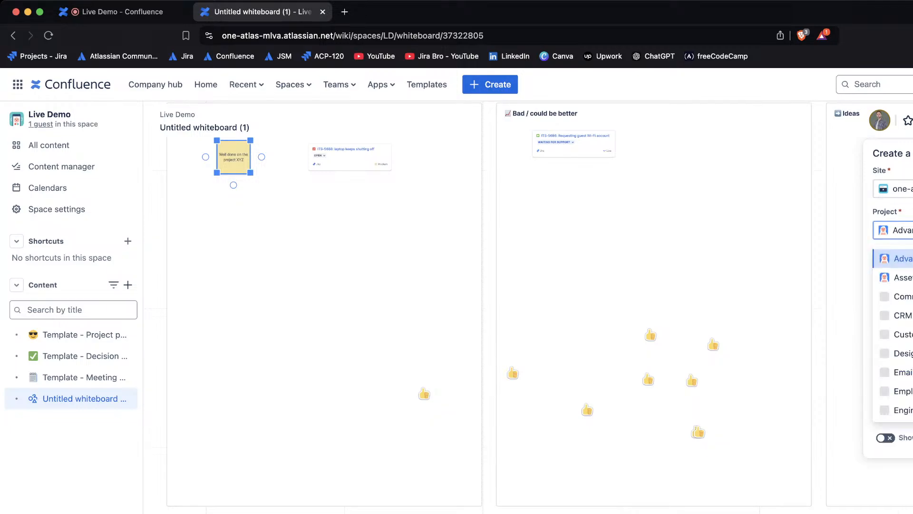
{"action": "left_click", "coordinate": [902, 315]}
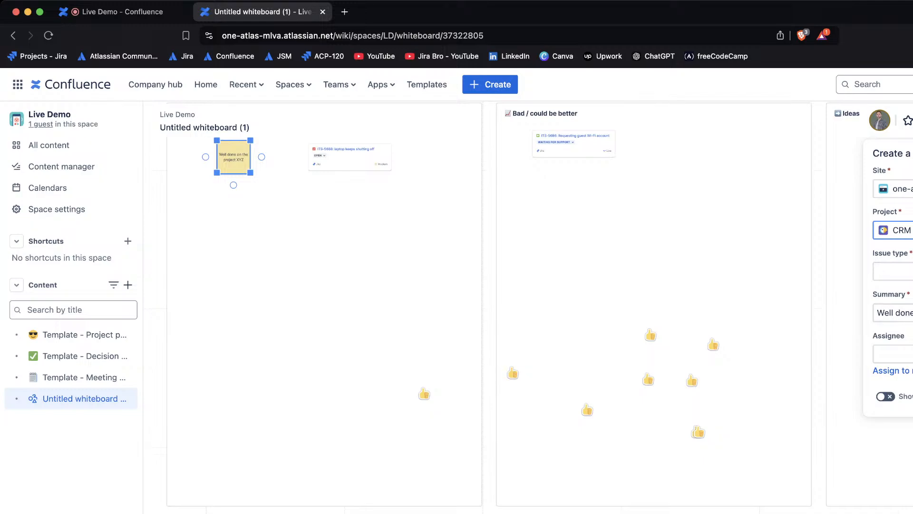
{"action": "left_click", "coordinate": [902, 272]}
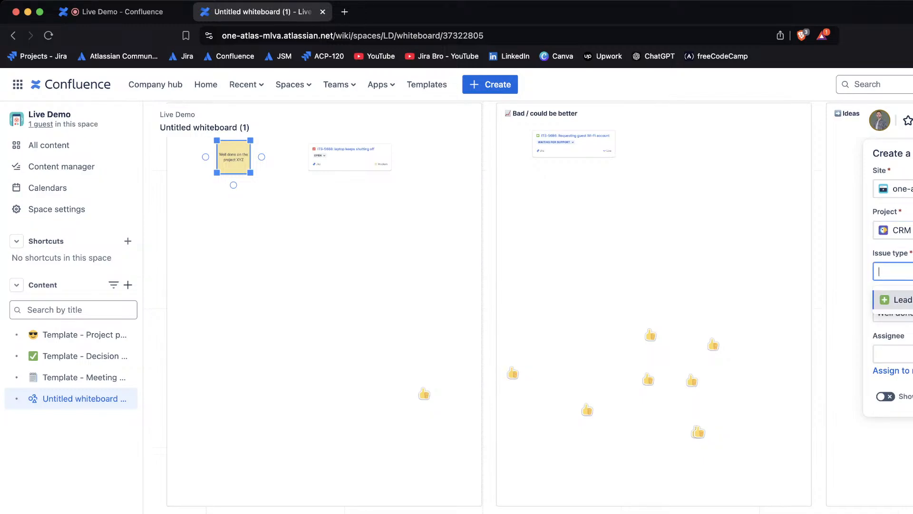
{"action": "left_click", "coordinate": [902, 300]}
{"action": "left_click", "coordinate": [902, 354]}
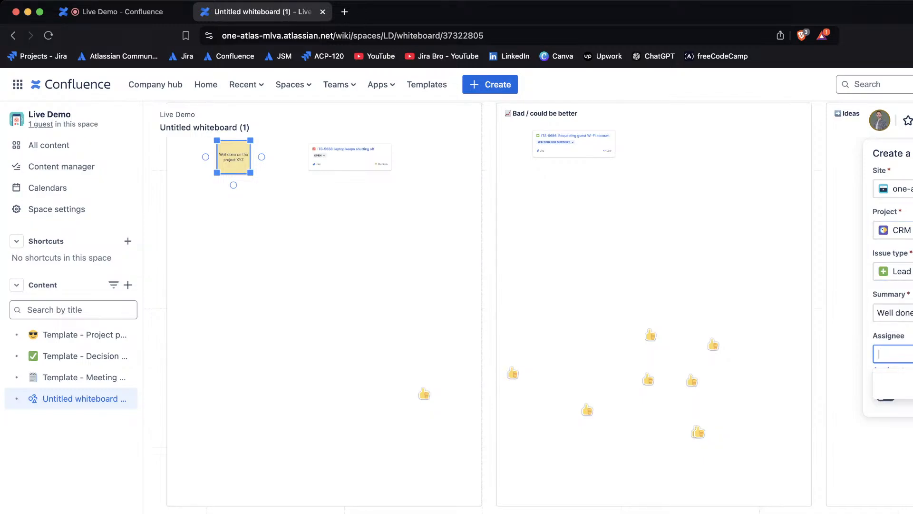
{"action": "left_click", "coordinate": [902, 354]}
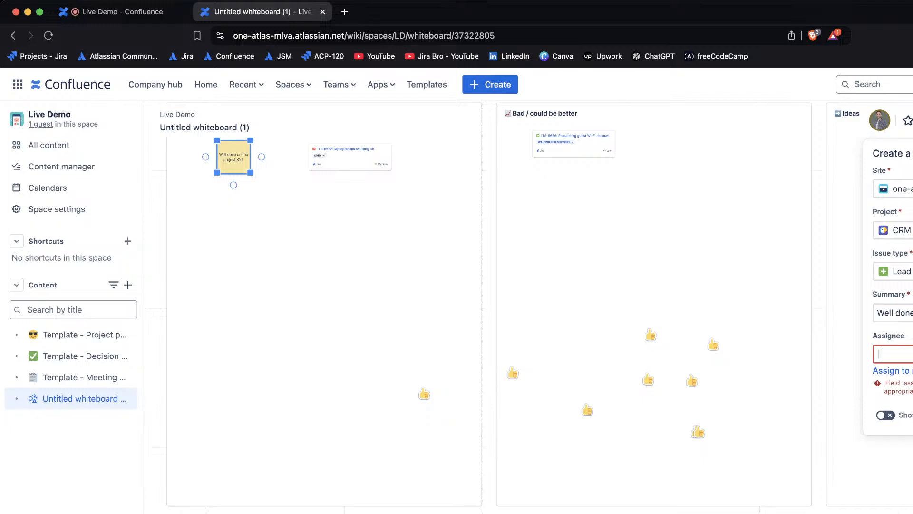
{"action": "left_click", "coordinate": [903, 371]}
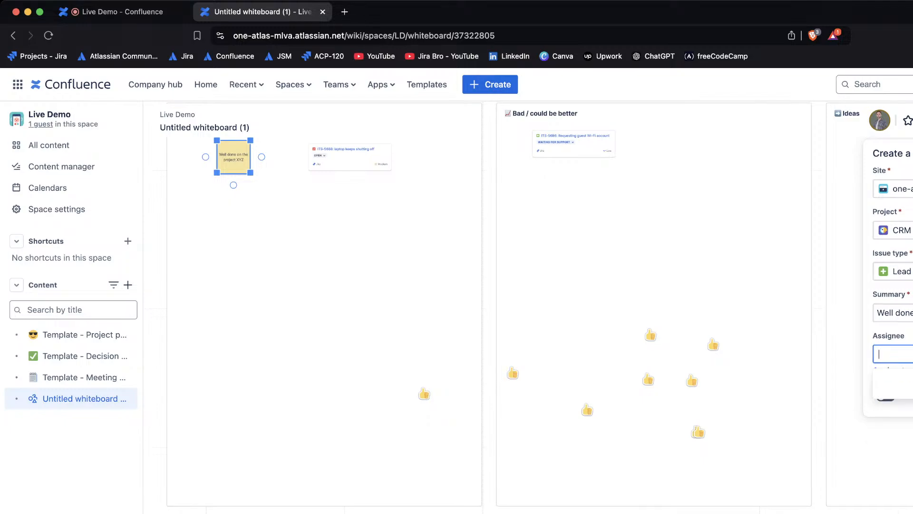
Step: Switch the issue to the first project in the project list and set its issue type to Task
{"action": "left_click", "coordinate": [903, 230]}
{"action": "left_click", "coordinate": [903, 258]}
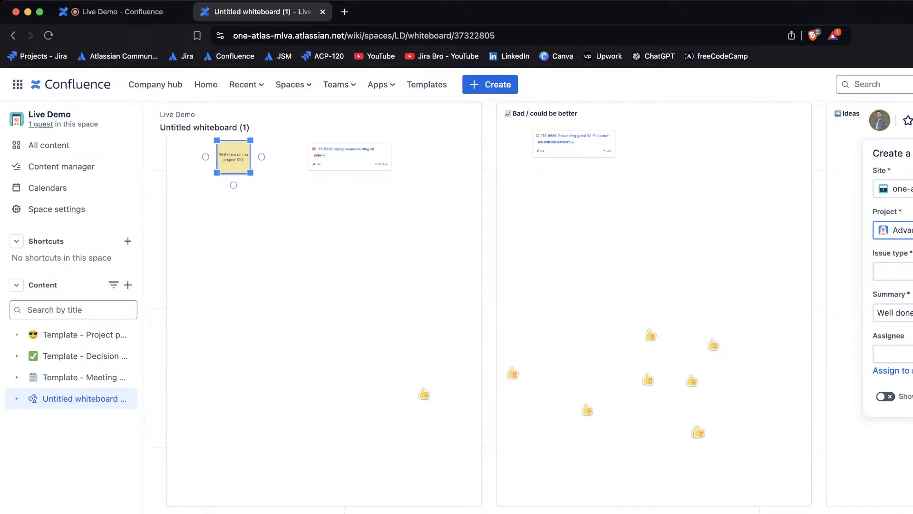
{"action": "left_click", "coordinate": [903, 354]}
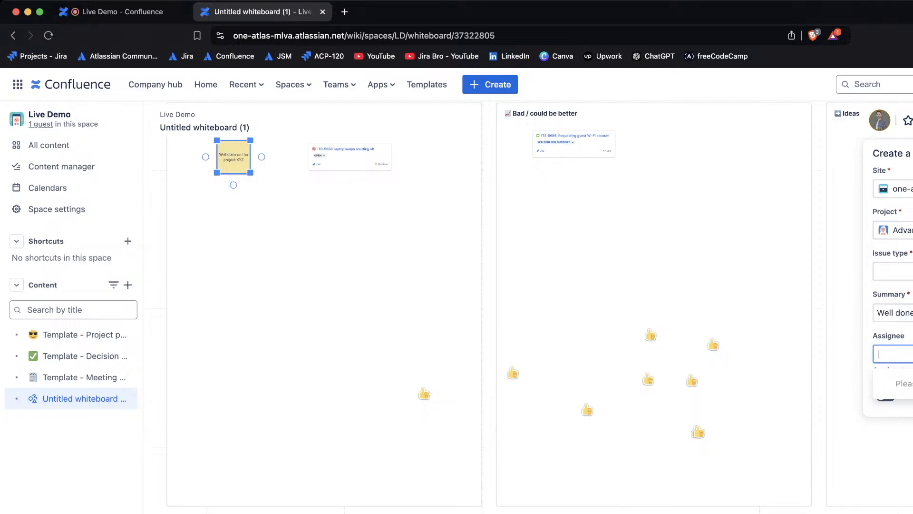
{"action": "left_click", "coordinate": [903, 354]}
{"action": "left_click", "coordinate": [903, 271]}
{"action": "left_click", "coordinate": [903, 300]}
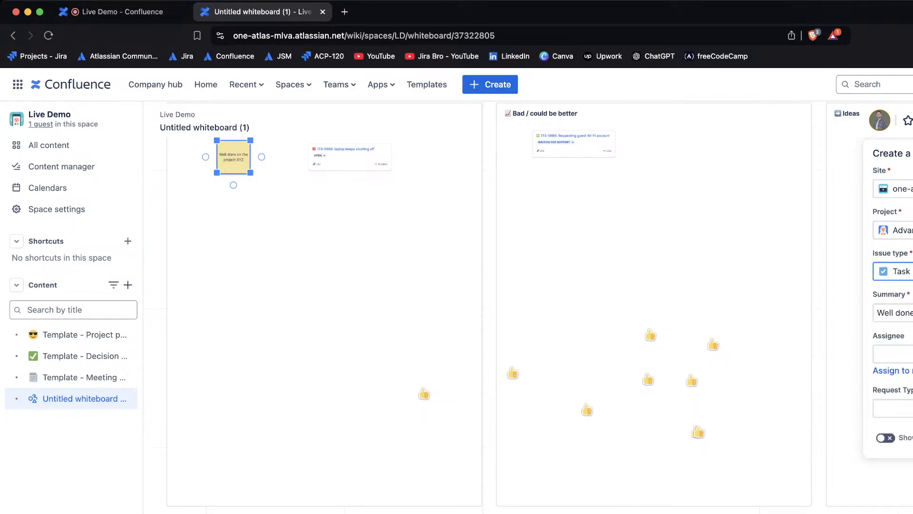
Step: Choose no request type and an assignee for the task, and create the Jira issue from the sticky note
{"action": "left_click", "coordinate": [903, 408]}
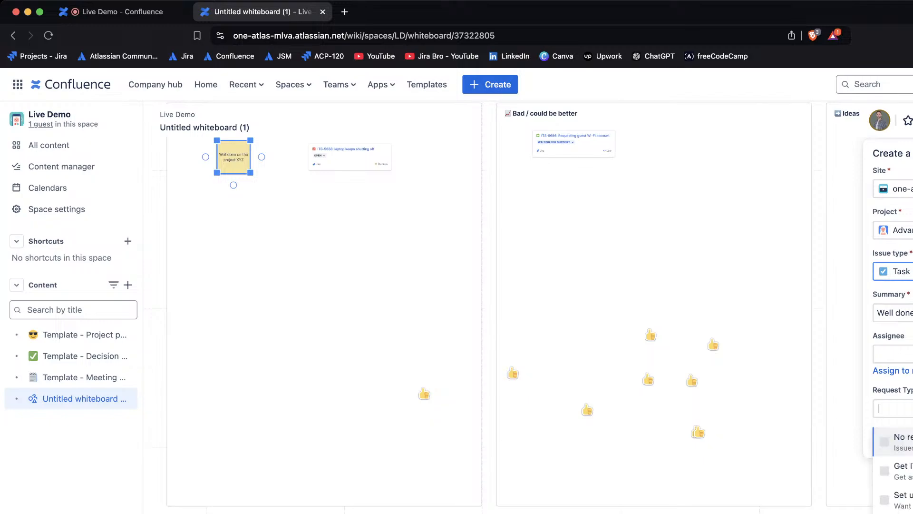
{"action": "left_click", "coordinate": [903, 442]}
{"action": "left_click", "coordinate": [902, 354]}
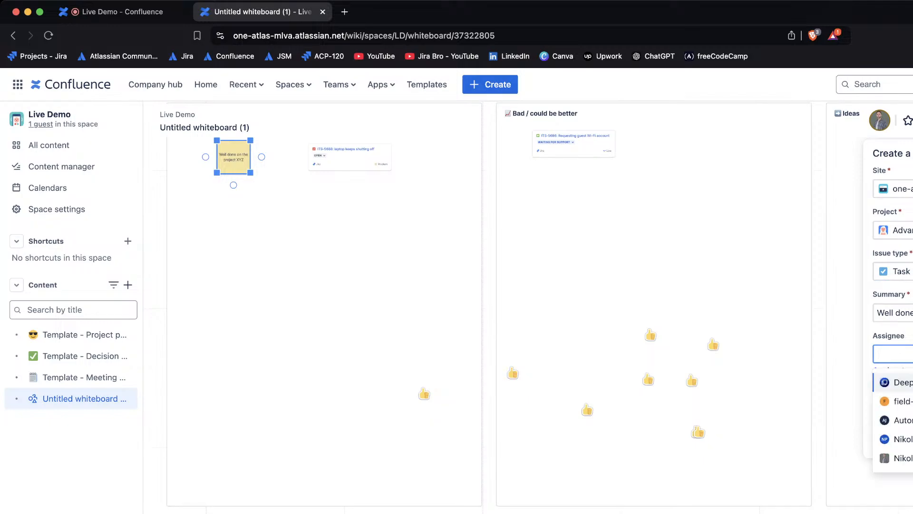
{"action": "left_click", "coordinate": [903, 458]}
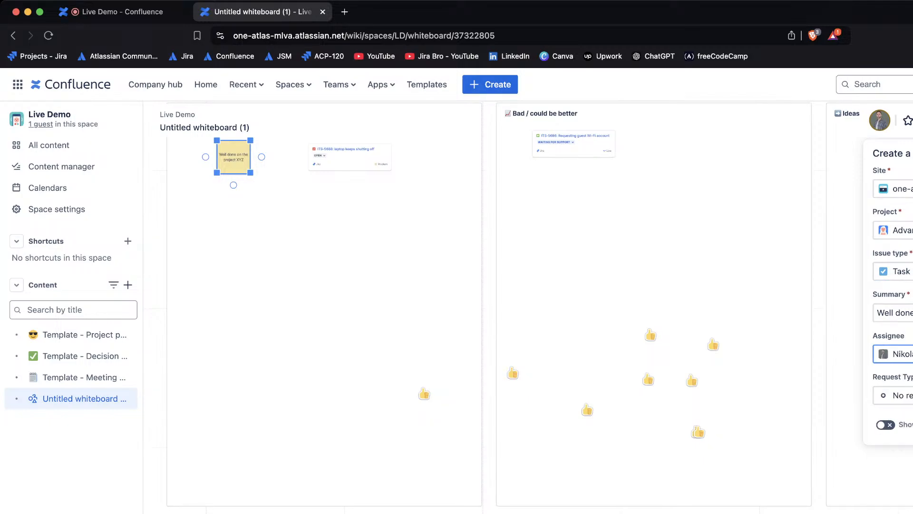
{"action": "left_click", "coordinate": [909, 425]}
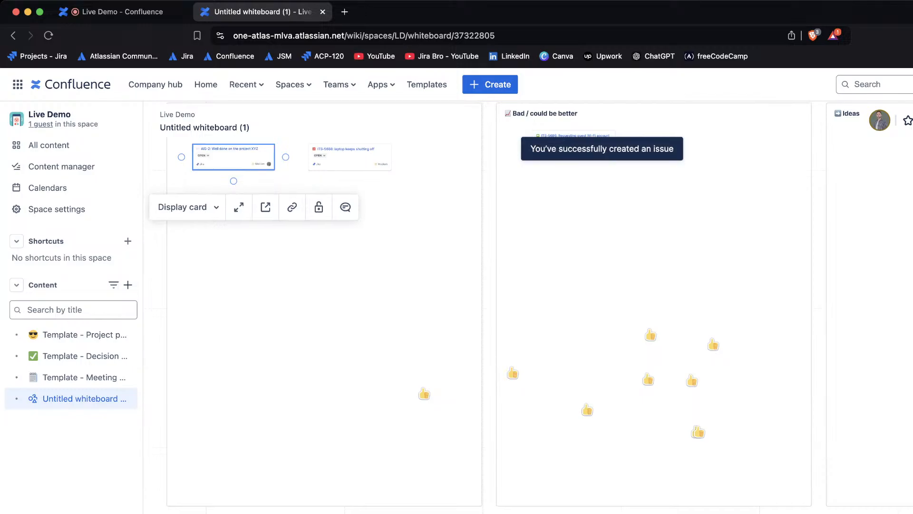
Step: Examine the newly created Jira issue card in the Good section of the whiteboard
{"action": "left_click_drag", "start_coordinate": [448, 270], "coordinate": [672, 298]}
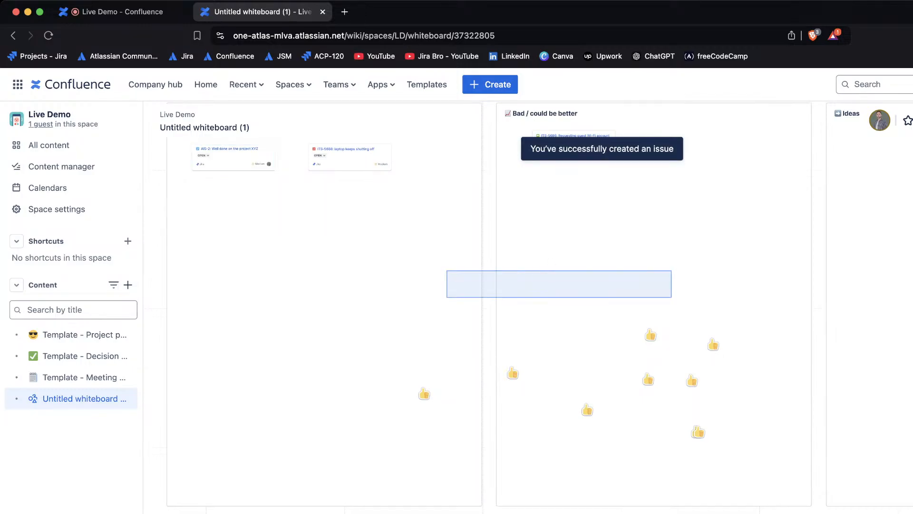
{"action": "scroll", "coordinate": [671, 298], "scroll_direction": "left", "scroll_amount": 6}
{"action": "scroll", "coordinate": [590, 261], "scroll_direction": "up", "scroll_amount": 8}
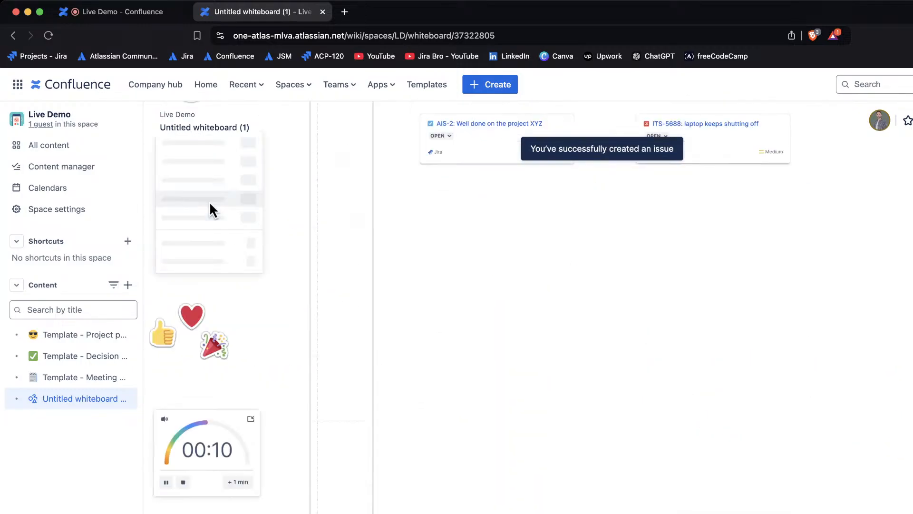
{"action": "scroll", "coordinate": [590, 261], "scroll_direction": "up", "scroll_amount": 6}
{"action": "scroll", "coordinate": [528, 307], "scroll_direction": "up", "scroll_amount": 1}
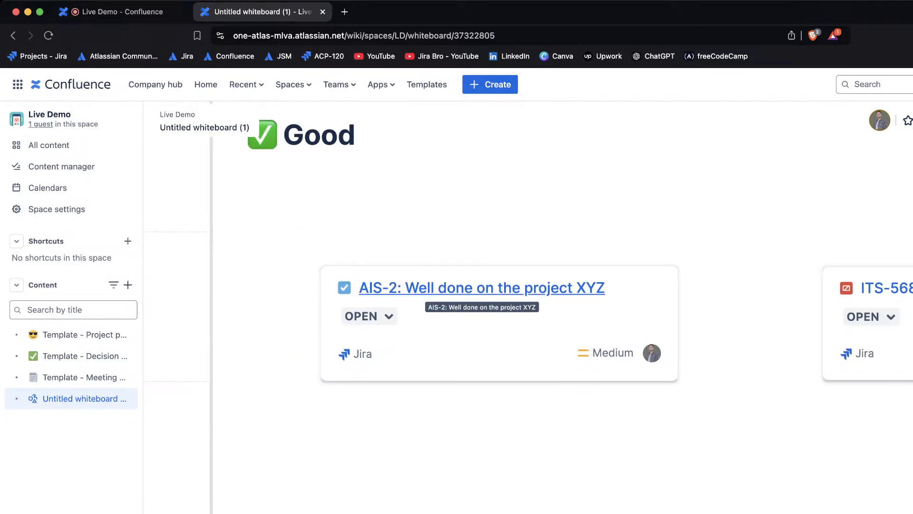
Step: Open issue AIS-2 in Jira from its whiteboard card and view the Advanced IT Service project's board and calendar before returning to the whiteboard
{"action": "left_click", "coordinate": [422, 287]}
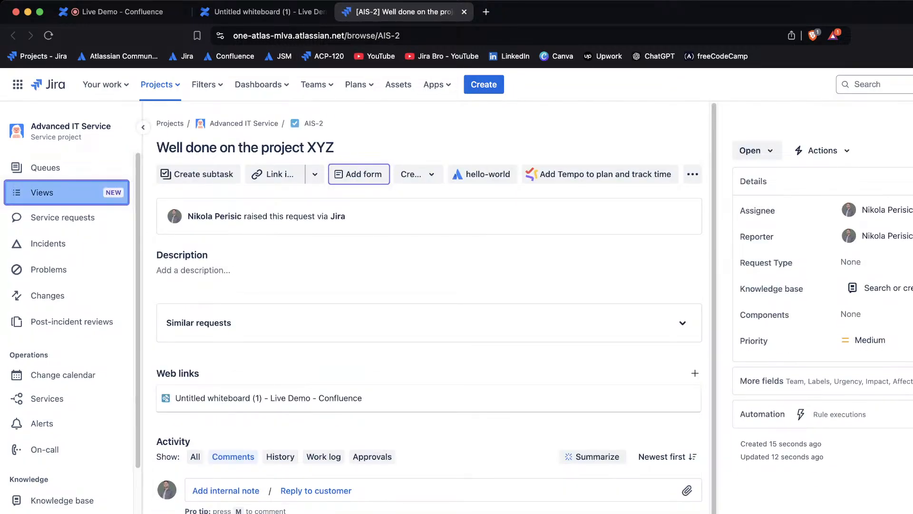
{"action": "left_click", "coordinate": [66, 193]}
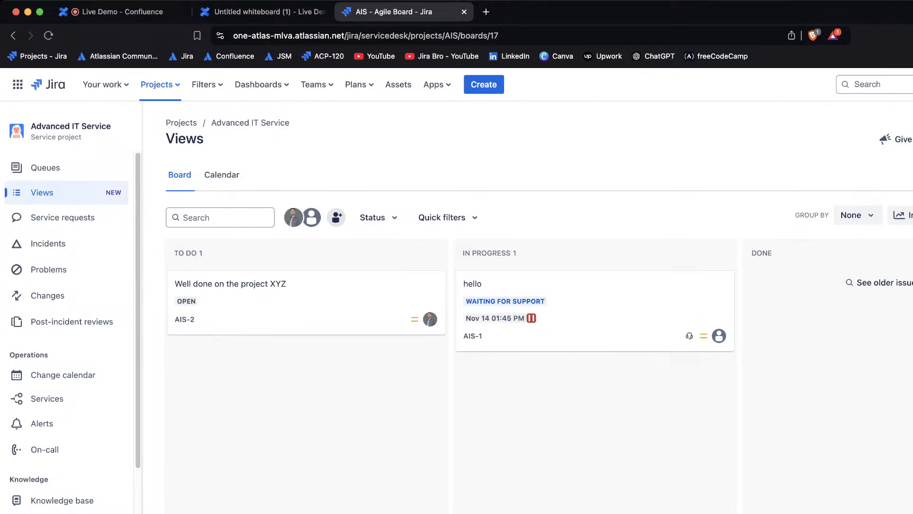
{"action": "left_click", "coordinate": [222, 175]}
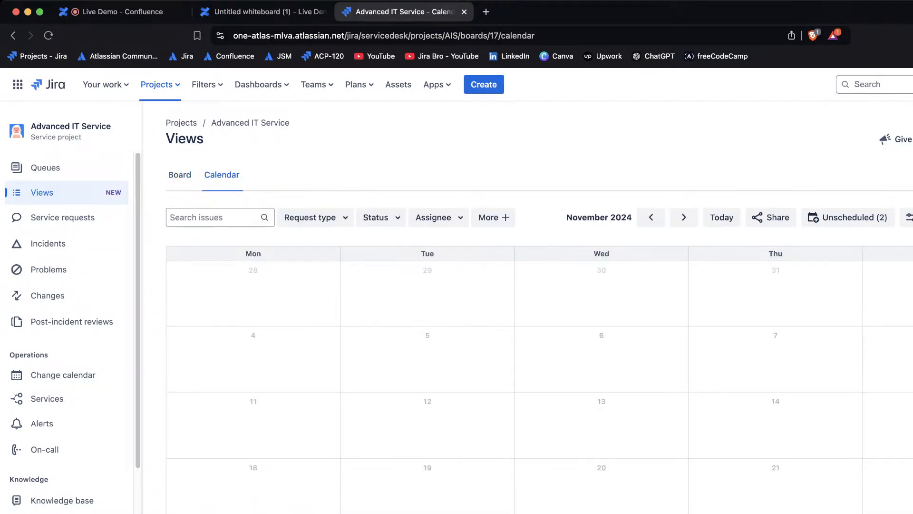
{"action": "left_click", "coordinate": [179, 175]}
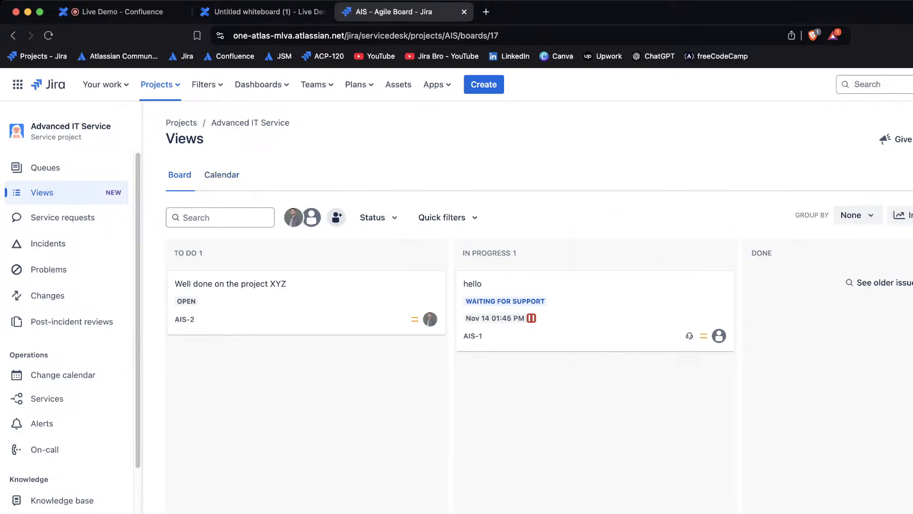
{"action": "scroll", "coordinate": [67, 346], "scroll_direction": "down", "scroll_amount": 4}
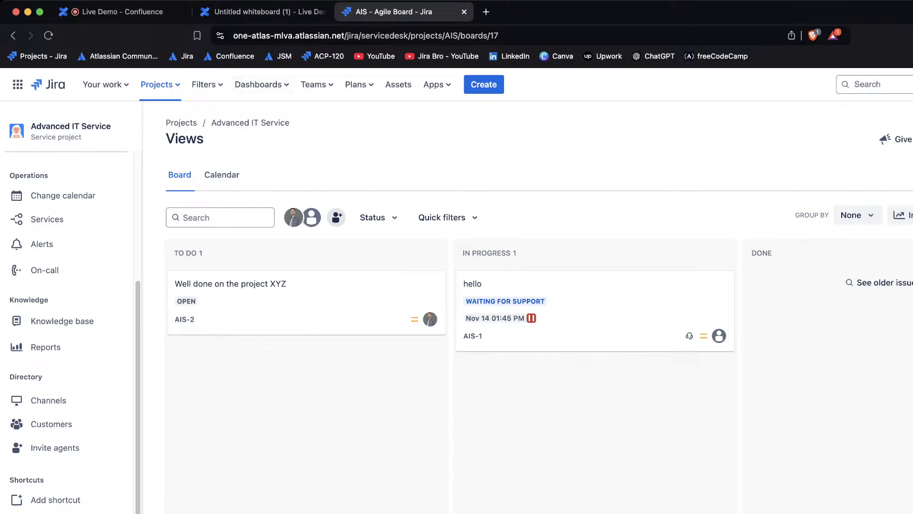
{"action": "left_click", "coordinate": [464, 11]}
Step: Select the Good section and bring the retrospective sections and Helpful tips panel of the whiteboard into view together
{"action": "left_click", "coordinate": [514, 181]}
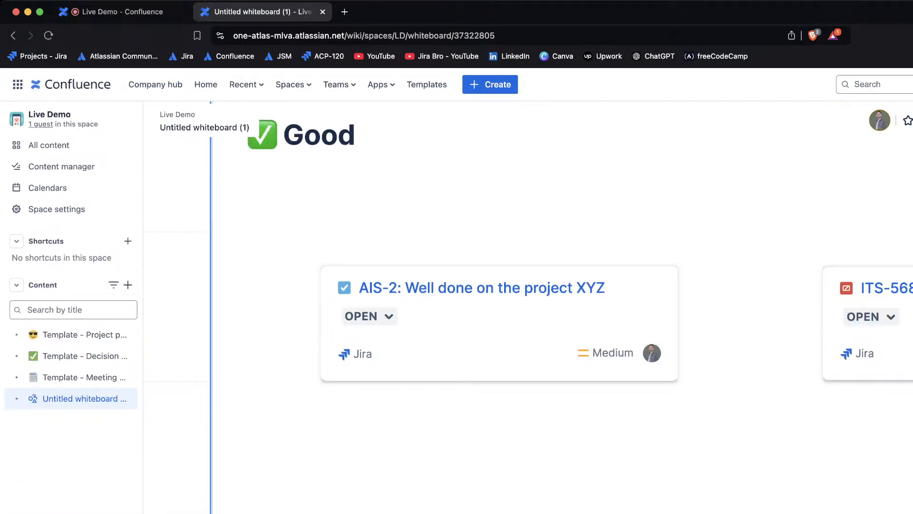
{"action": "scroll", "coordinate": [516, 375], "scroll_direction": "down", "scroll_amount": 10}
{"action": "scroll", "coordinate": [517, 375], "scroll_direction": "up", "scroll_amount": 4}
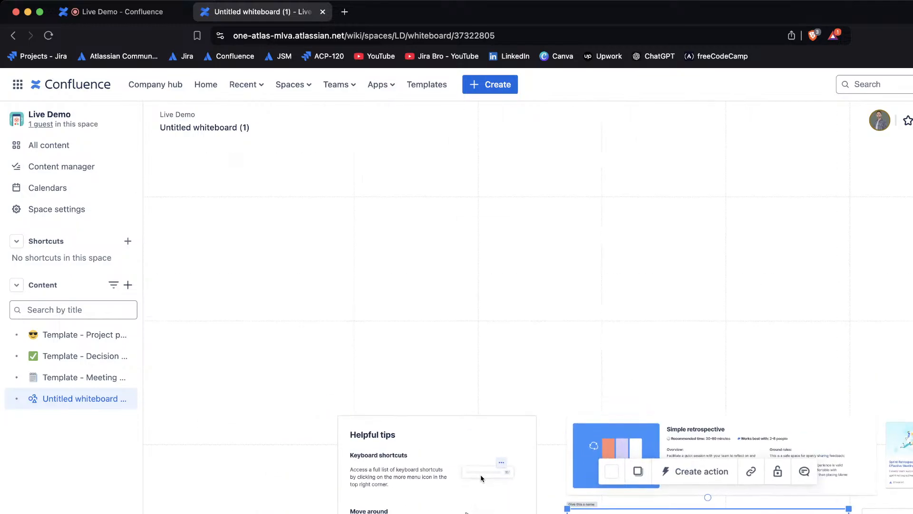
{"action": "scroll", "coordinate": [516, 375], "scroll_direction": "down", "scroll_amount": 2}
{"action": "scroll", "coordinate": [516, 375], "scroll_direction": "down", "scroll_amount": 1}
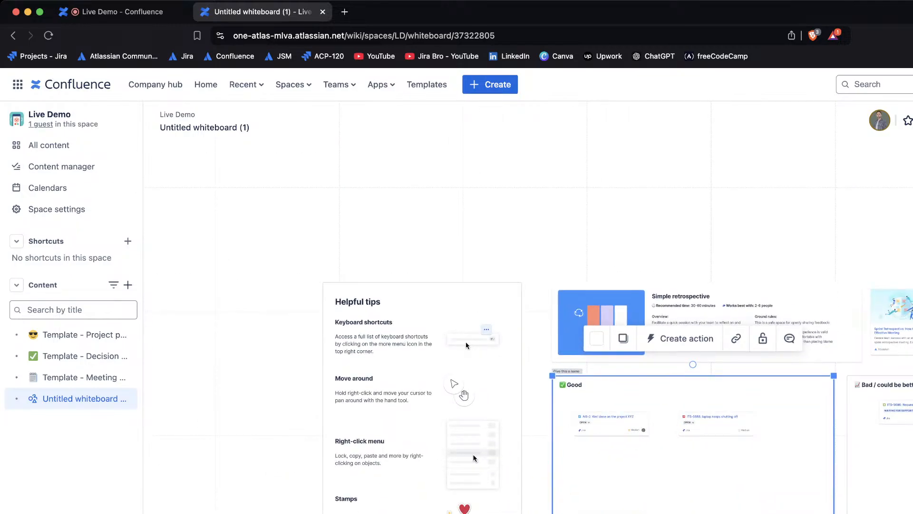